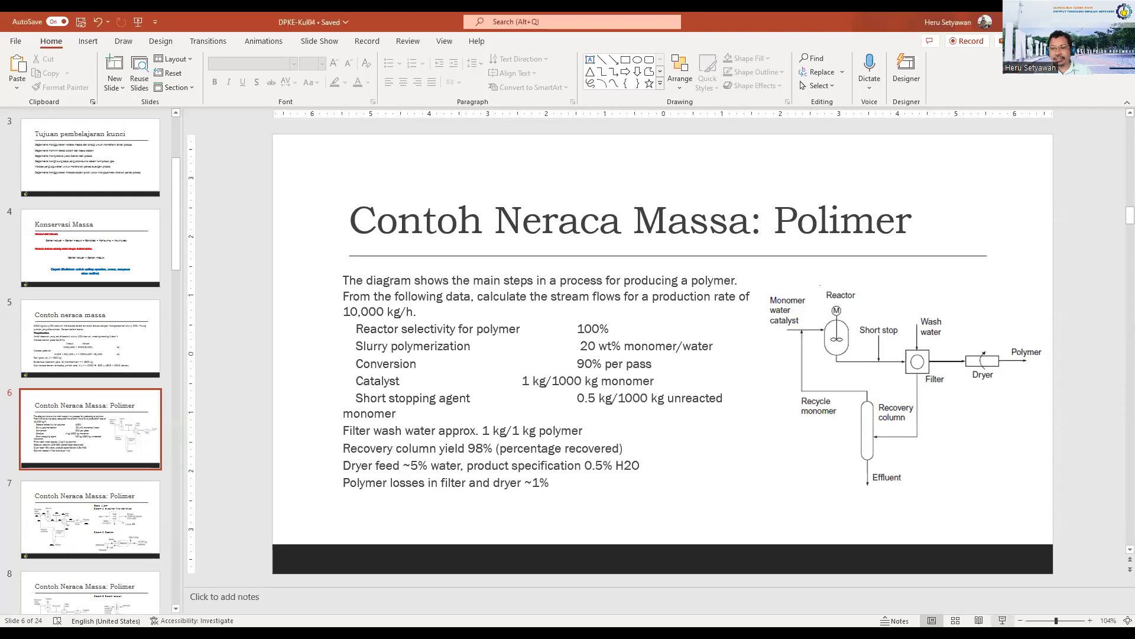
Present slide 6, 'Contoh Neraca Massa: Polimer', full screen from the current slide.
{"action": "key", "text": "shift+F5"}
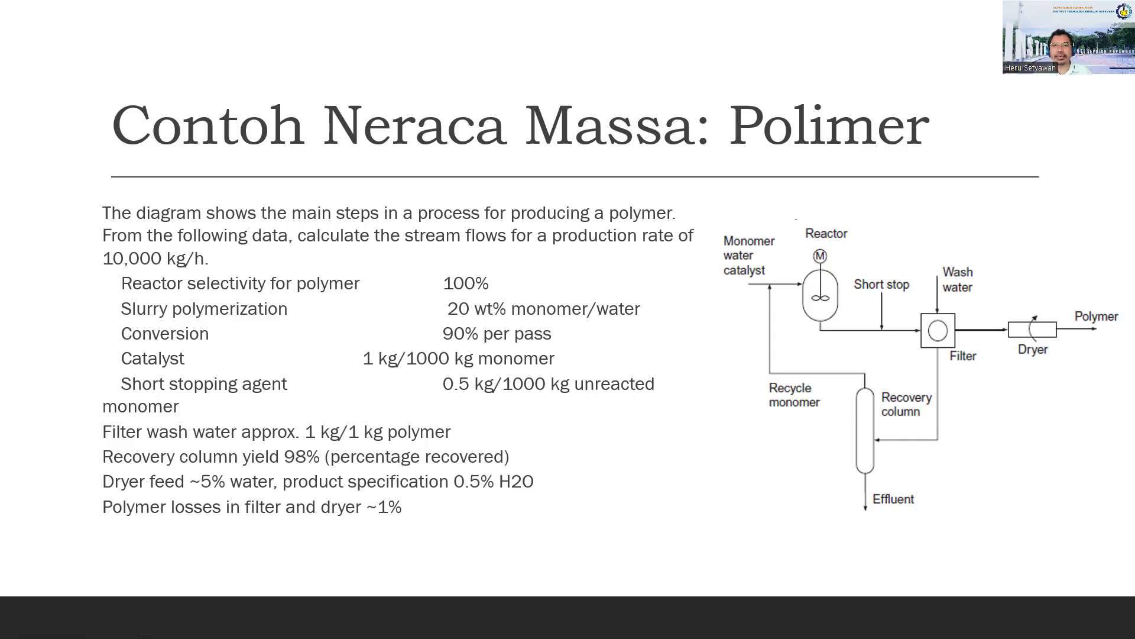
End the slide show to return to the NM Polimer workbook.
{"action": "key", "text": "Escape"}
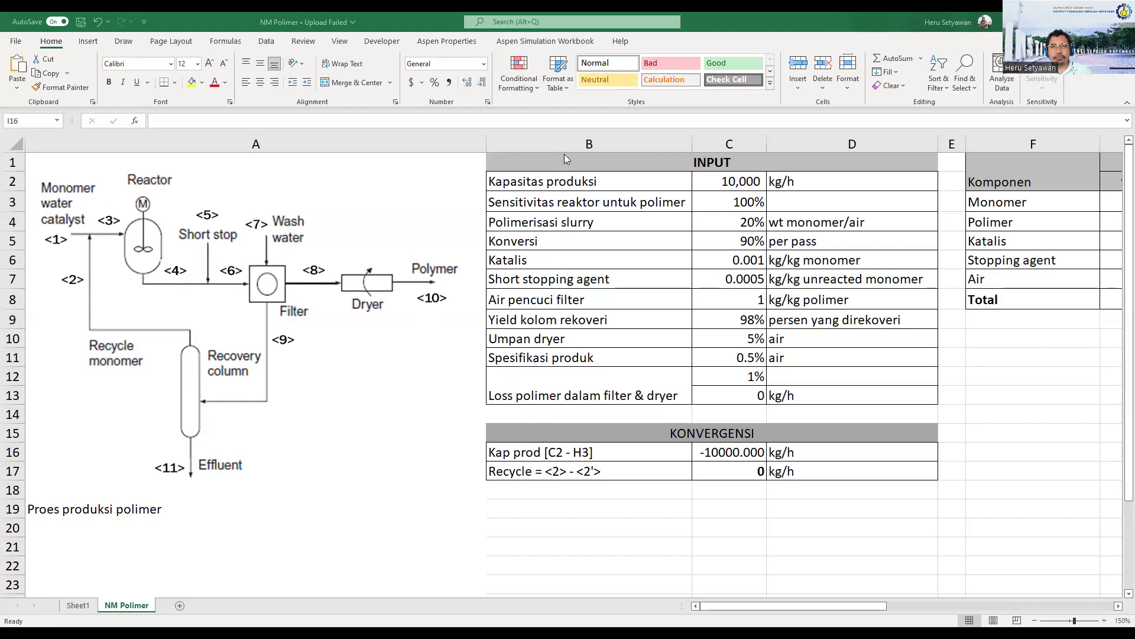
{"action": "left_click", "coordinate": [518, 186]}
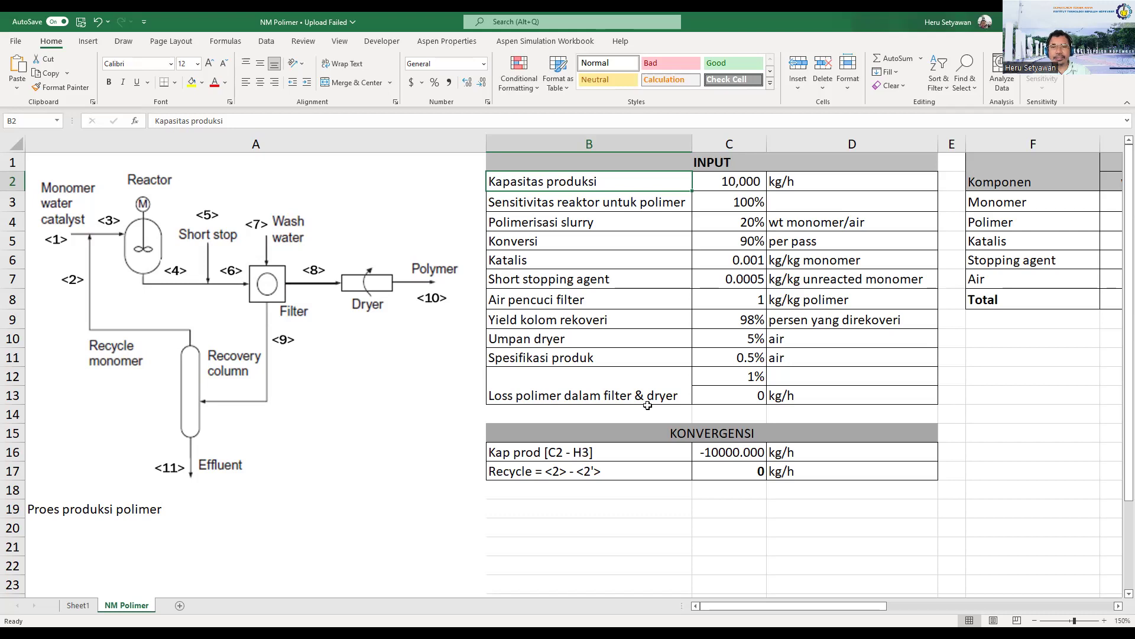
{"action": "left_click", "coordinate": [757, 376]}
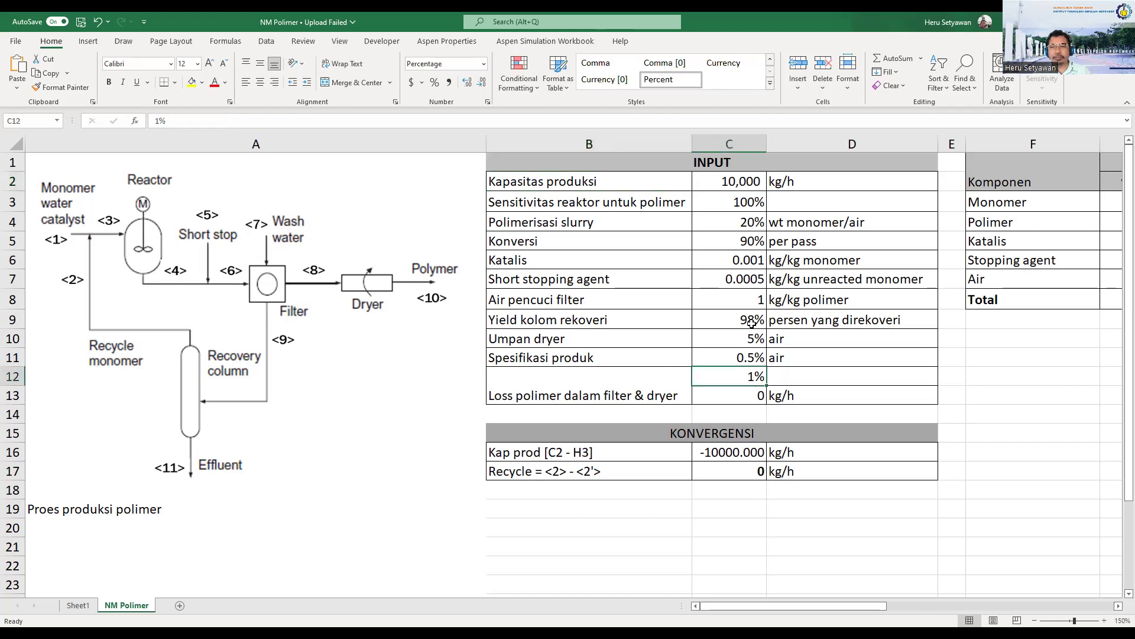
{"action": "left_click", "coordinate": [741, 184]}
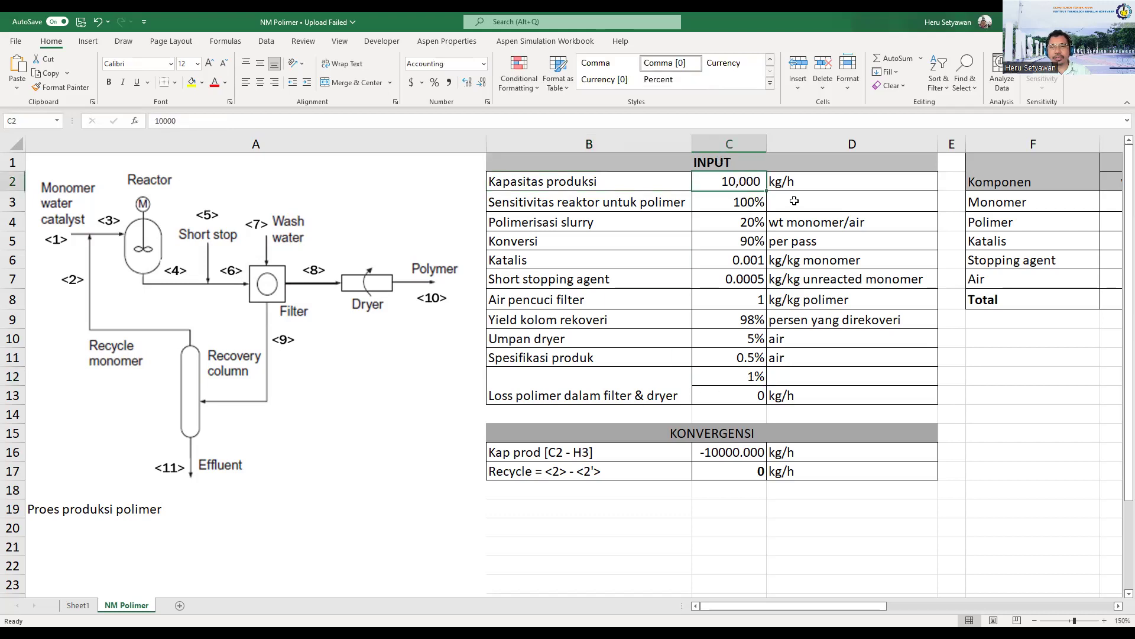
{"action": "left_click", "coordinate": [747, 203]}
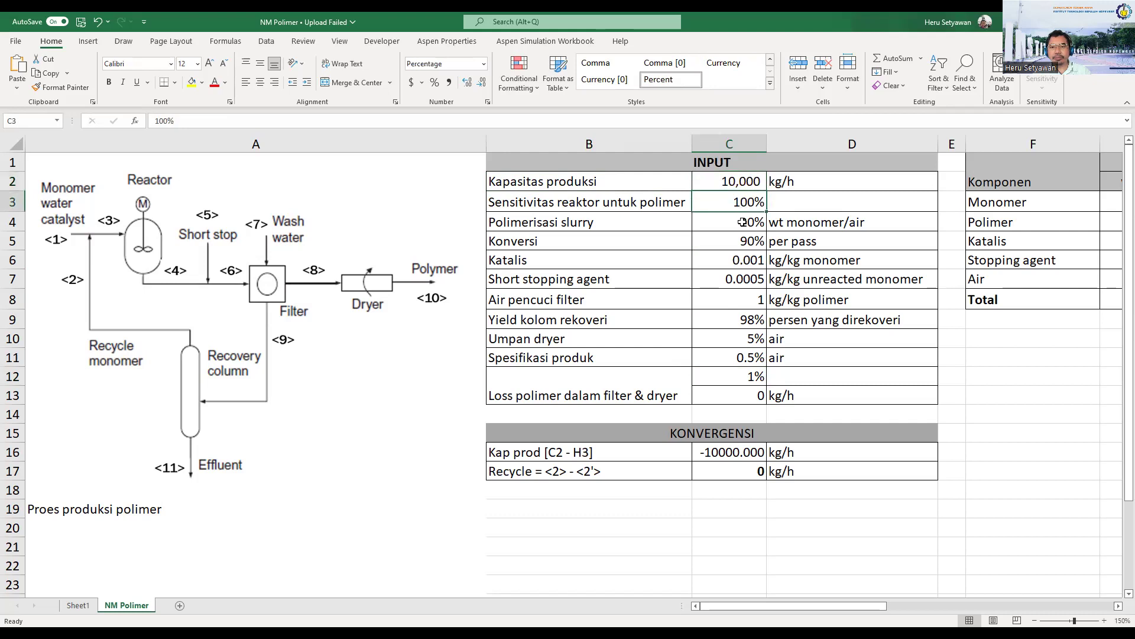
{"action": "left_click", "coordinate": [743, 222]}
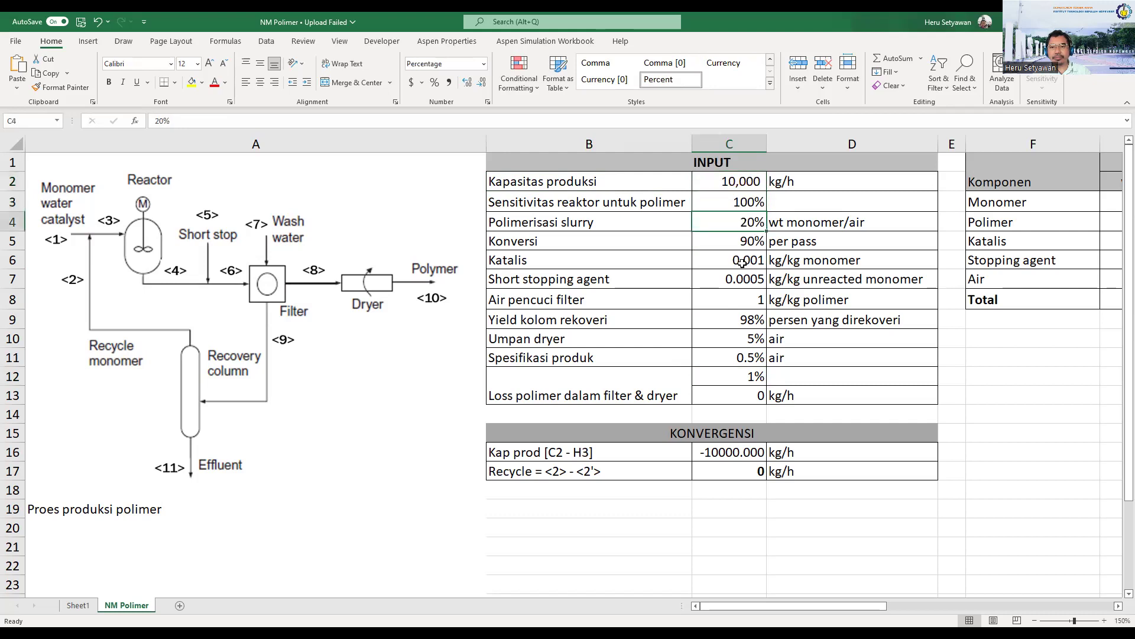
{"action": "key", "text": "Down"}
{"action": "left_click", "coordinate": [816, 239]}
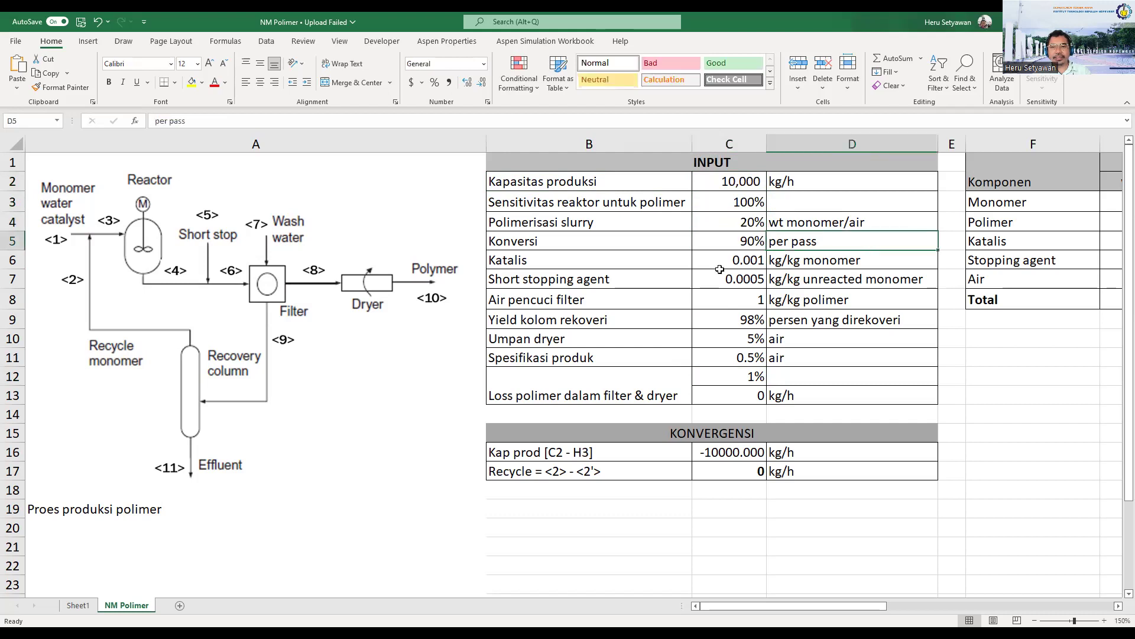
{"action": "left_click", "coordinate": [739, 260]}
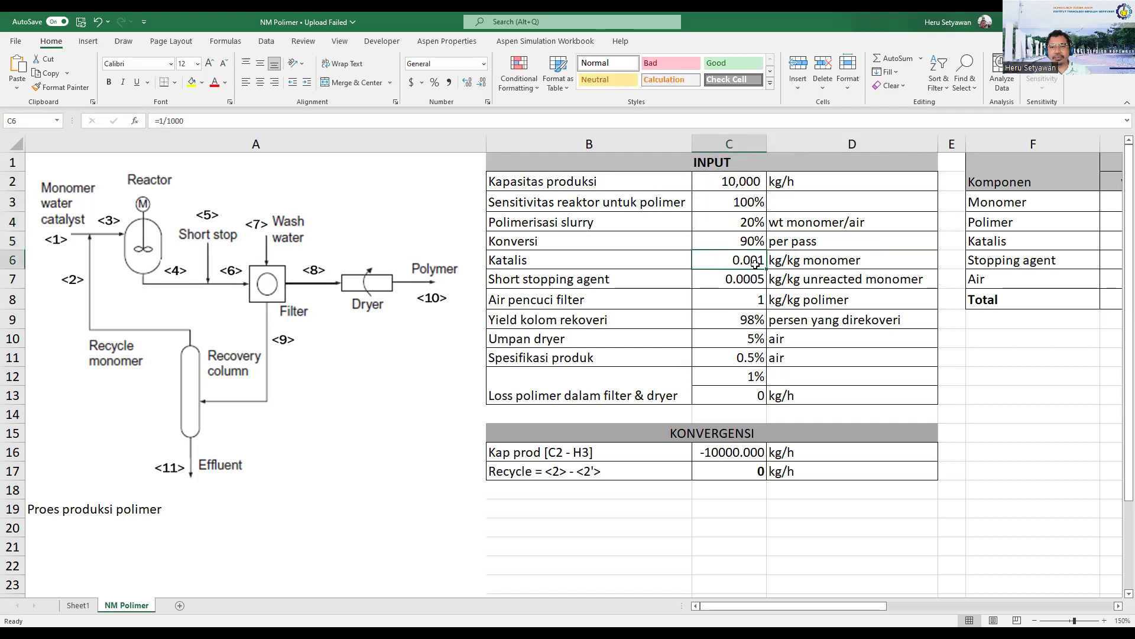
{"action": "left_click", "coordinate": [838, 265]}
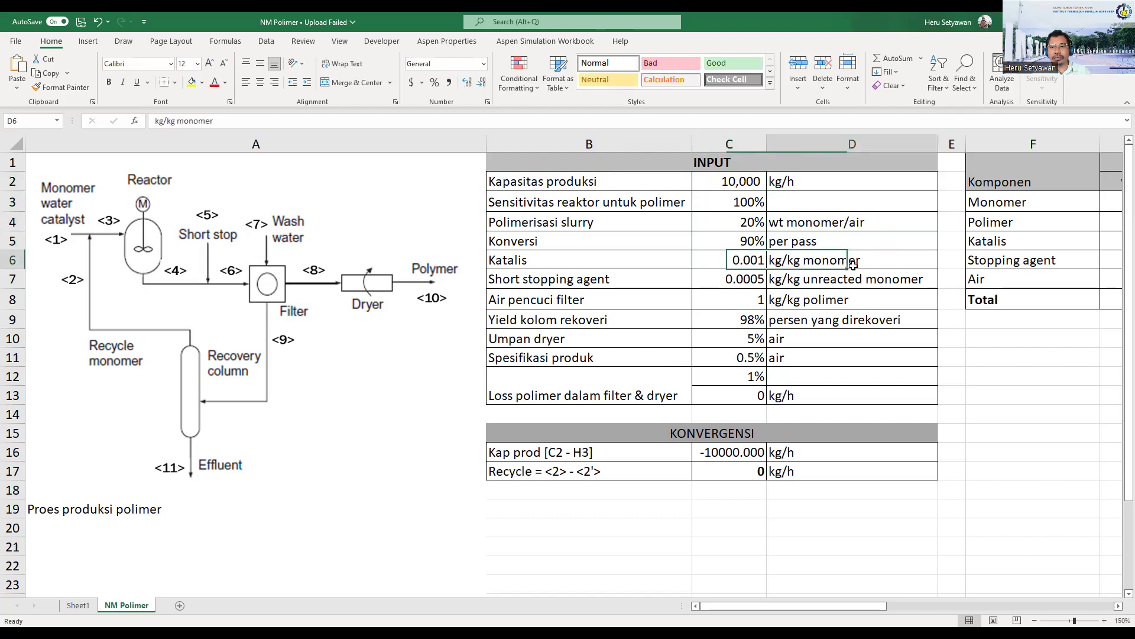
{"action": "left_click", "coordinate": [705, 281]}
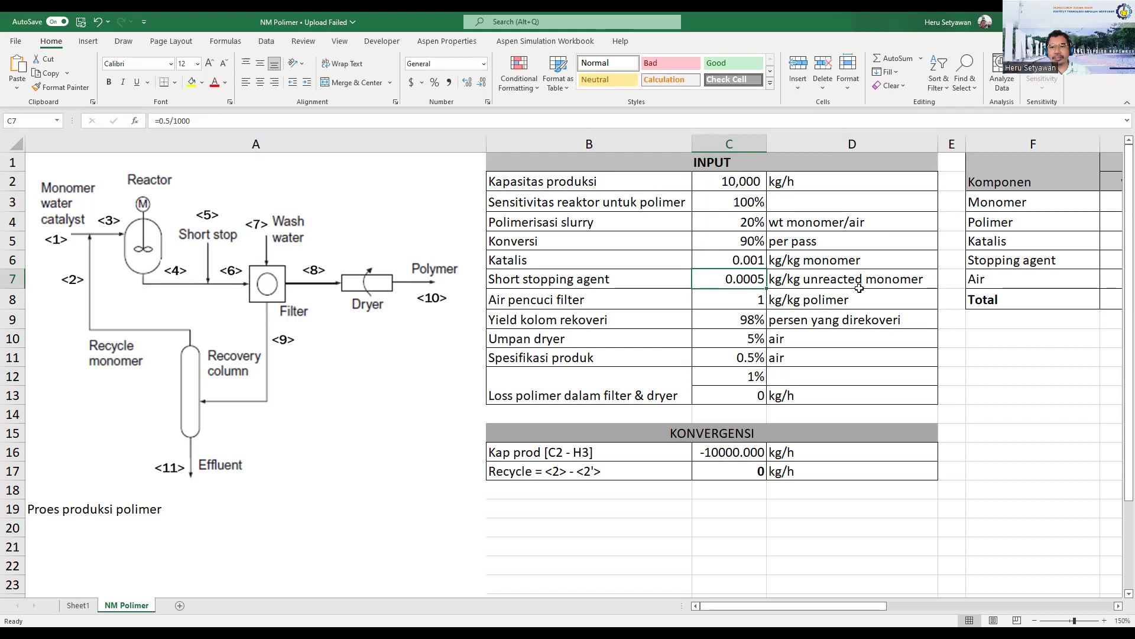
{"action": "left_click", "coordinate": [726, 304]}
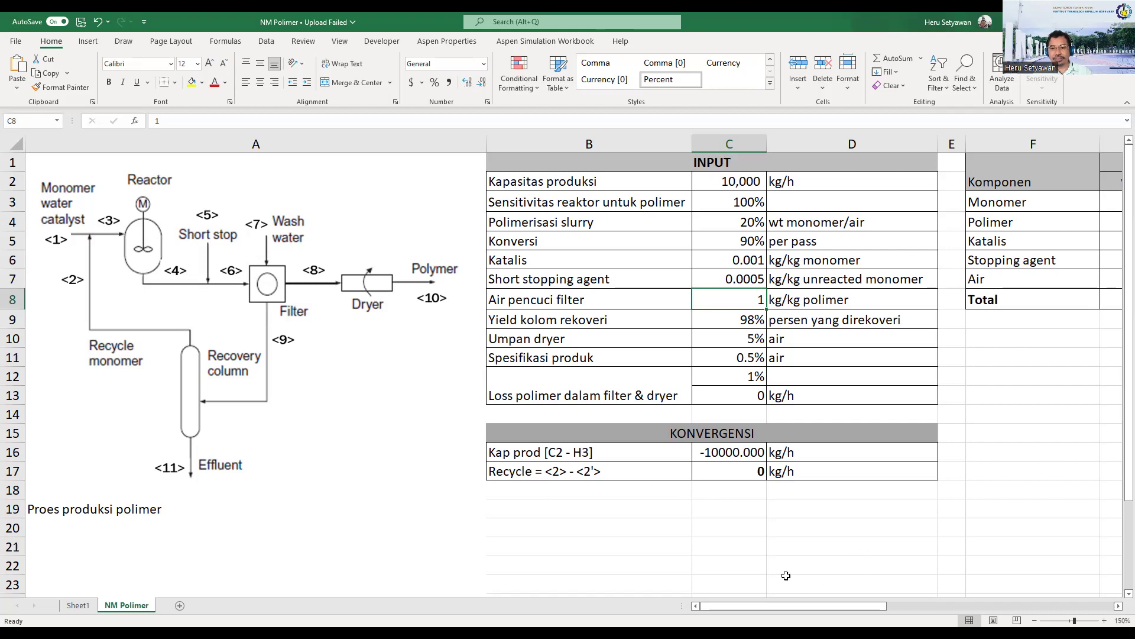
{"action": "left_click_drag", "start_coordinate": [821, 607], "coordinate": [923, 620]}
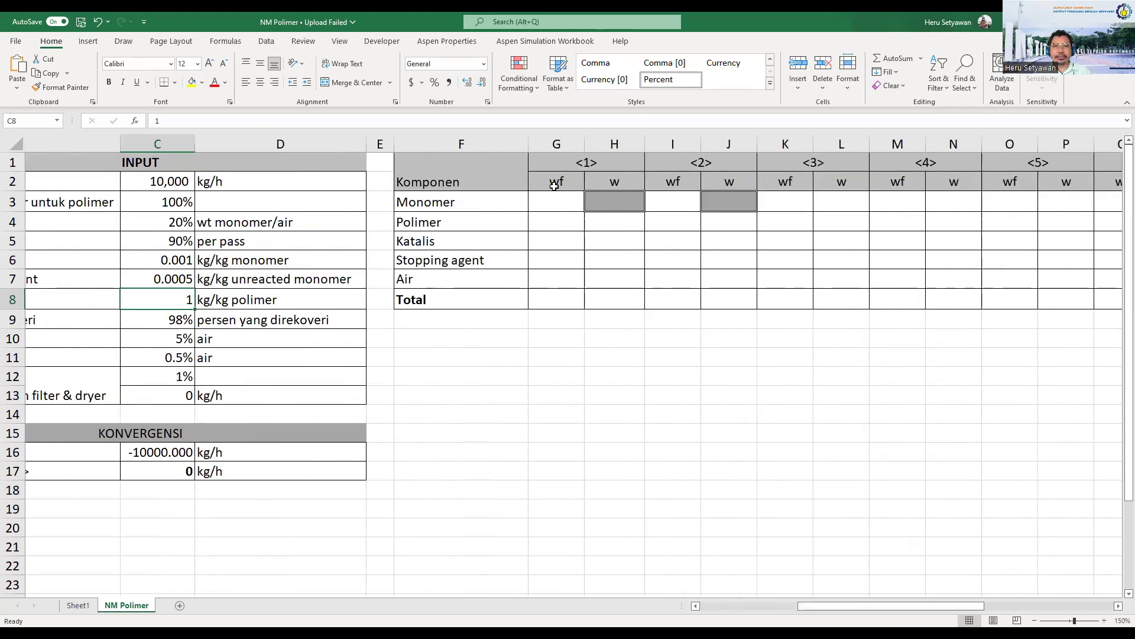
{"action": "left_click", "coordinate": [470, 173]}
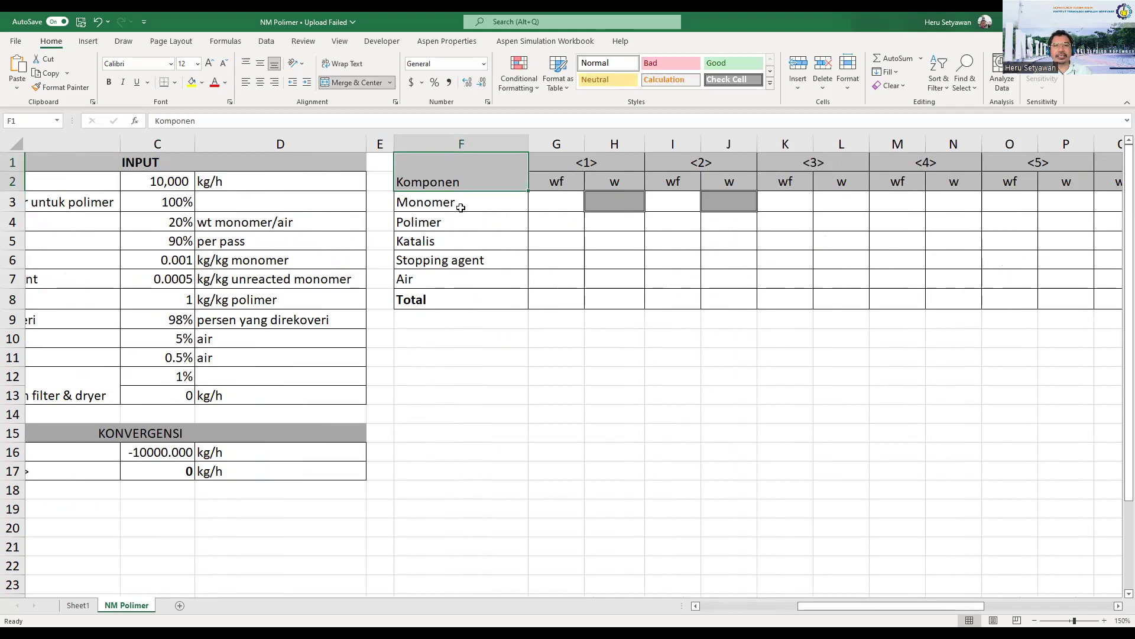
{"action": "left_click", "coordinate": [457, 204]}
{"action": "left_click", "coordinate": [449, 224]}
{"action": "left_click", "coordinate": [444, 243]}
{"action": "left_click", "coordinate": [438, 258]}
{"action": "left_click", "coordinate": [434, 280]}
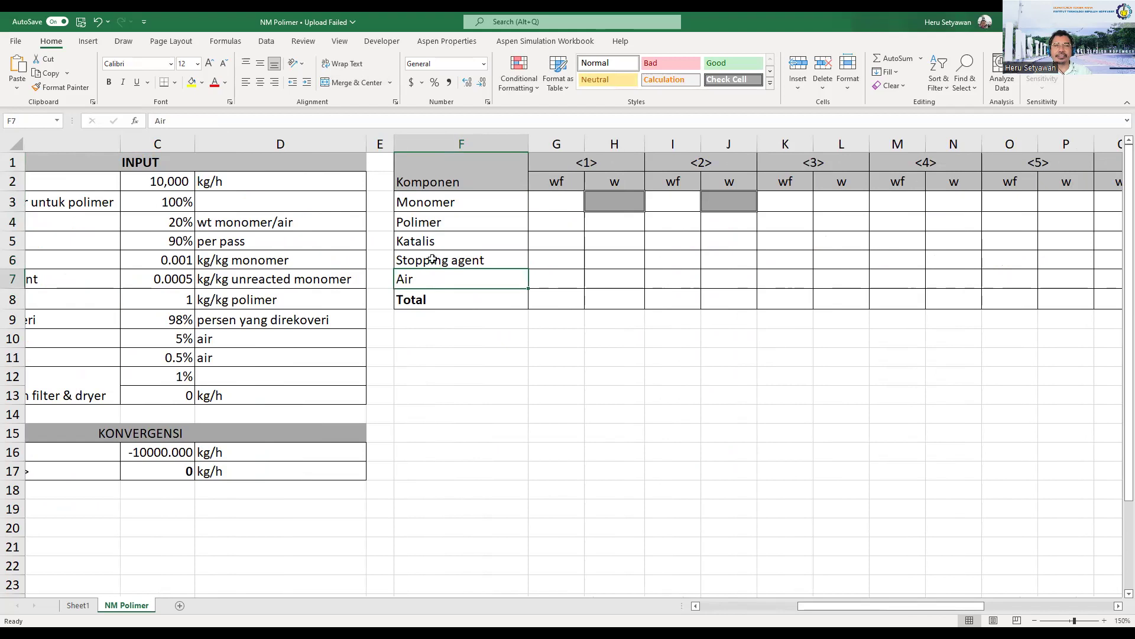
{"action": "left_click", "coordinate": [432, 207]}
{"action": "left_click", "coordinate": [431, 227]}
{"action": "left_click", "coordinate": [432, 242]}
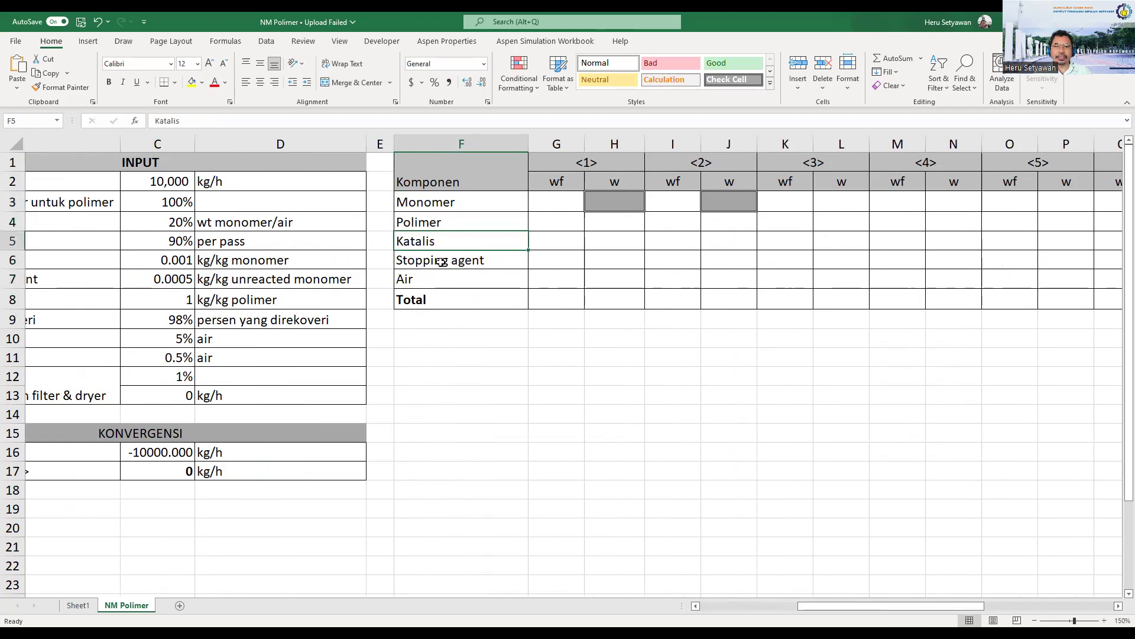
{"action": "left_click", "coordinate": [440, 261]}
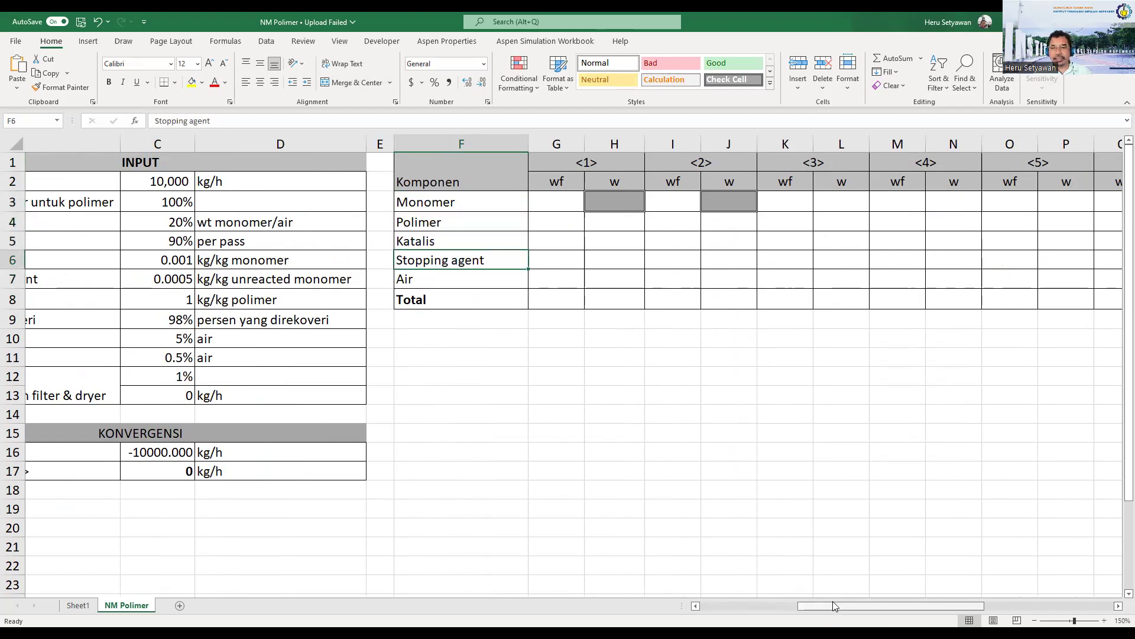
{"action": "left_click_drag", "start_coordinate": [804, 607], "coordinate": [840, 608]}
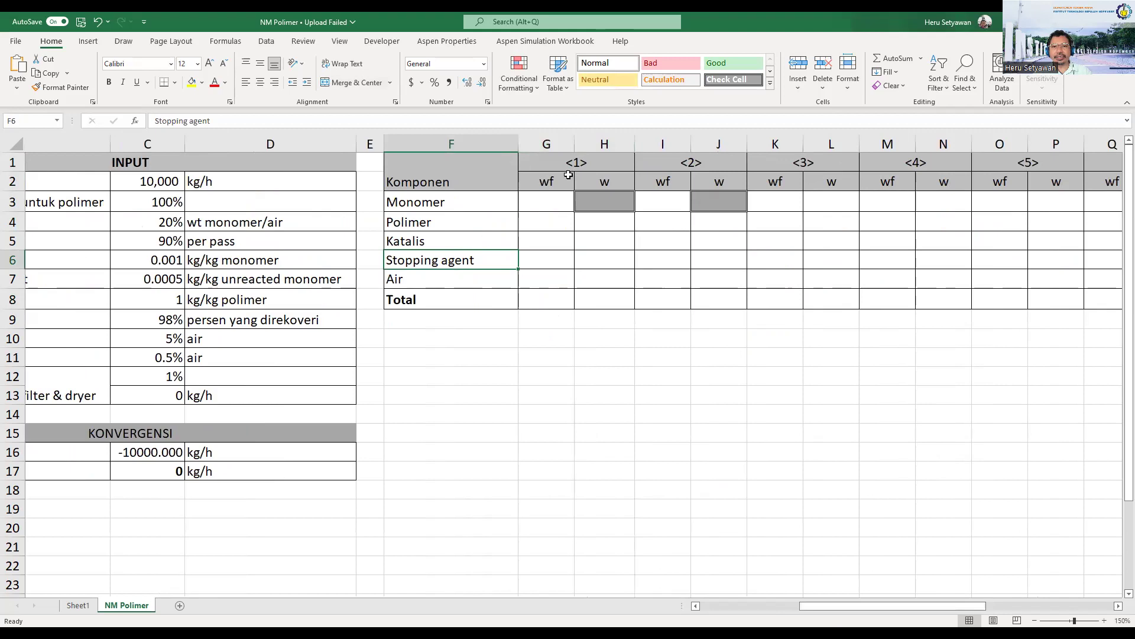
{"action": "left_click", "coordinate": [586, 163]}
{"action": "left_click", "coordinate": [711, 161]}
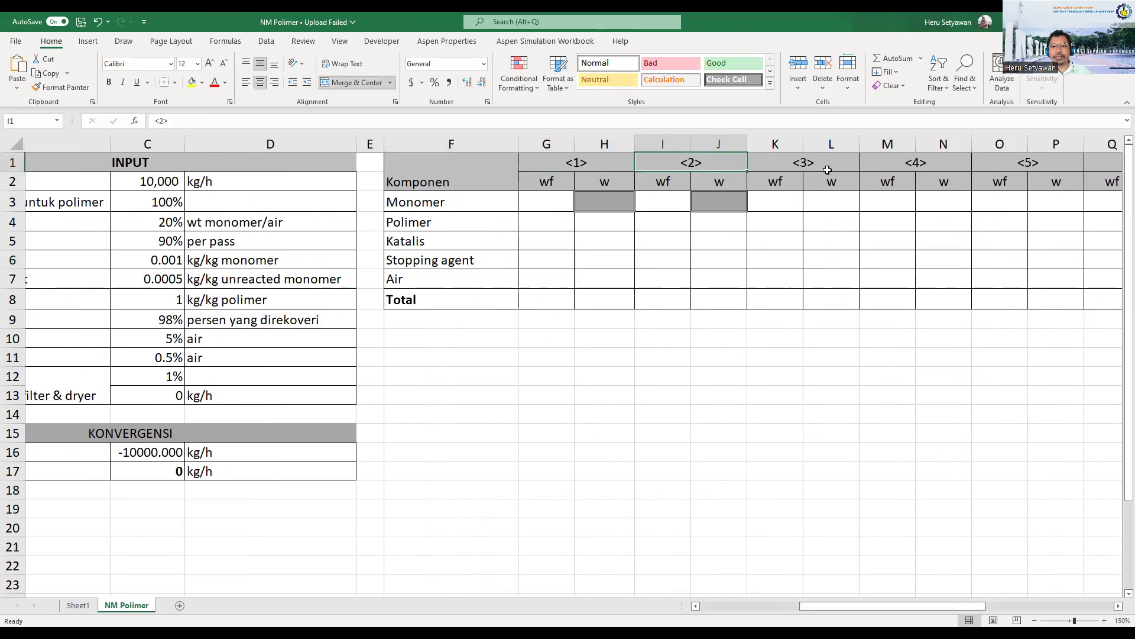
{"action": "left_click", "coordinate": [827, 166]}
{"action": "left_click", "coordinate": [556, 180]}
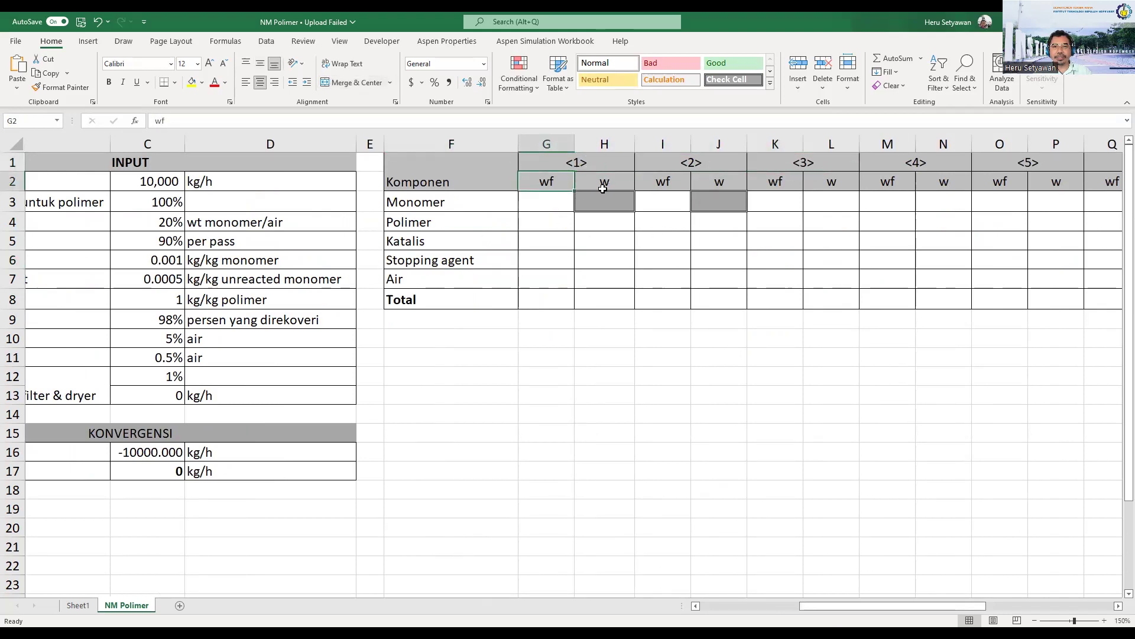
{"action": "left_click", "coordinate": [606, 184]}
{"action": "left_click", "coordinate": [548, 182]}
{"action": "left_click", "coordinate": [615, 181]}
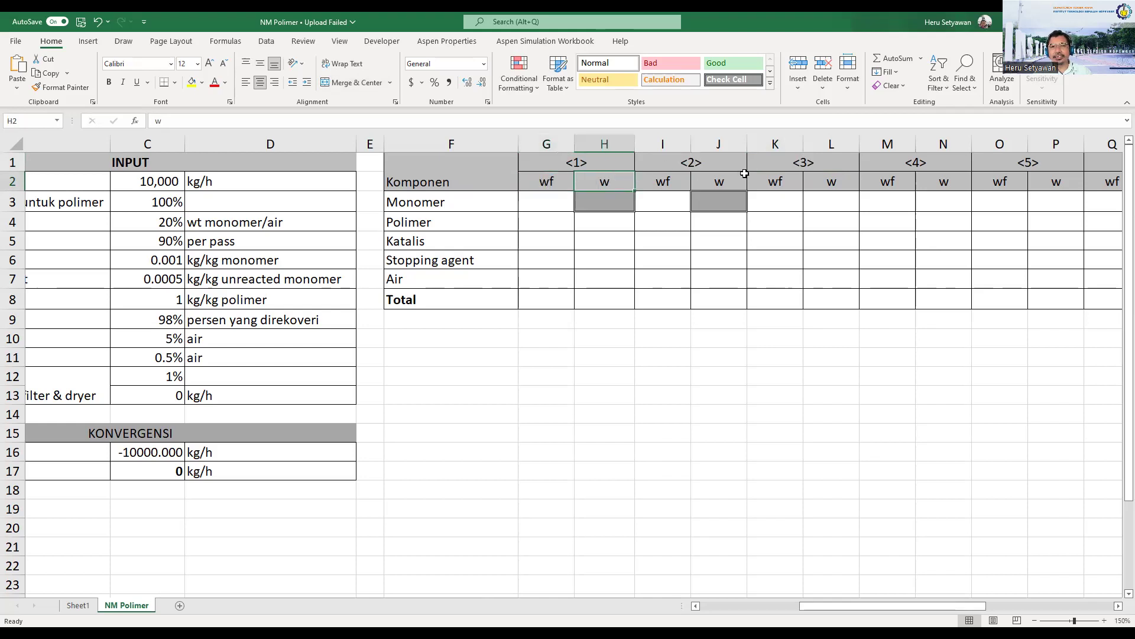
{"action": "left_click_drag", "start_coordinate": [917, 613], "coordinate": [1068, 618]}
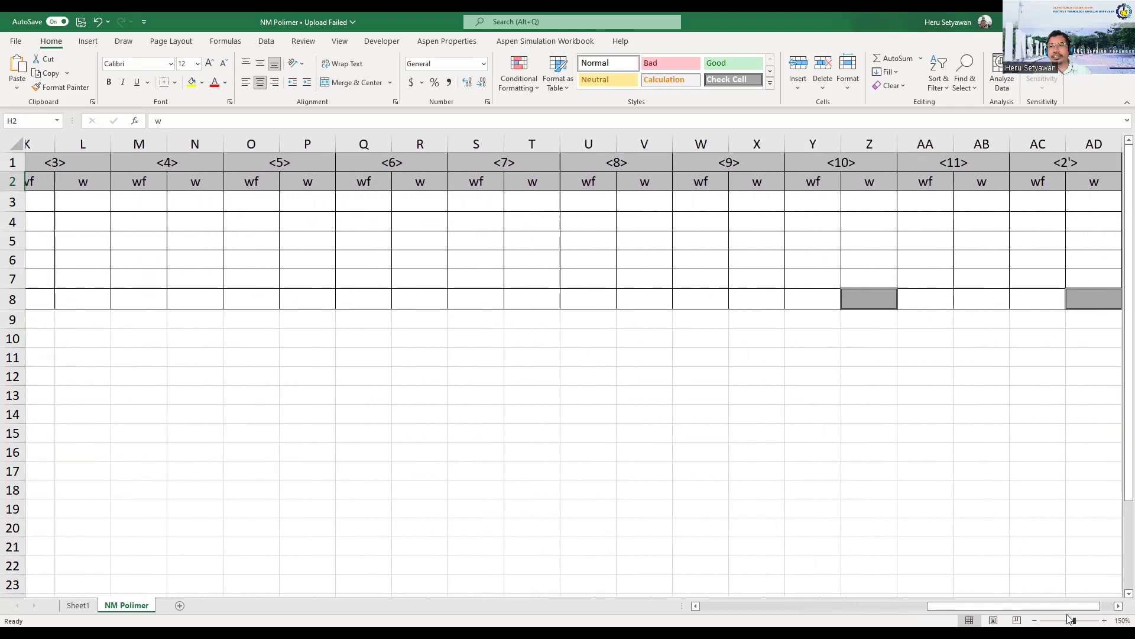
{"action": "left_click", "coordinate": [1070, 162]}
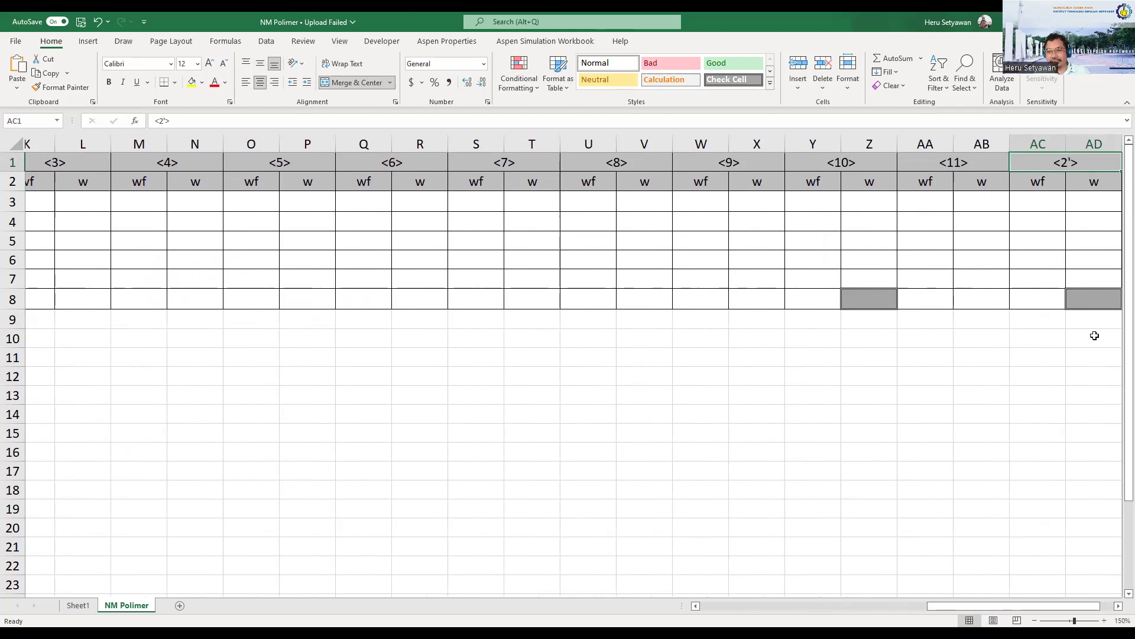
{"action": "left_click_drag", "start_coordinate": [1011, 606], "coordinate": [739, 615]}
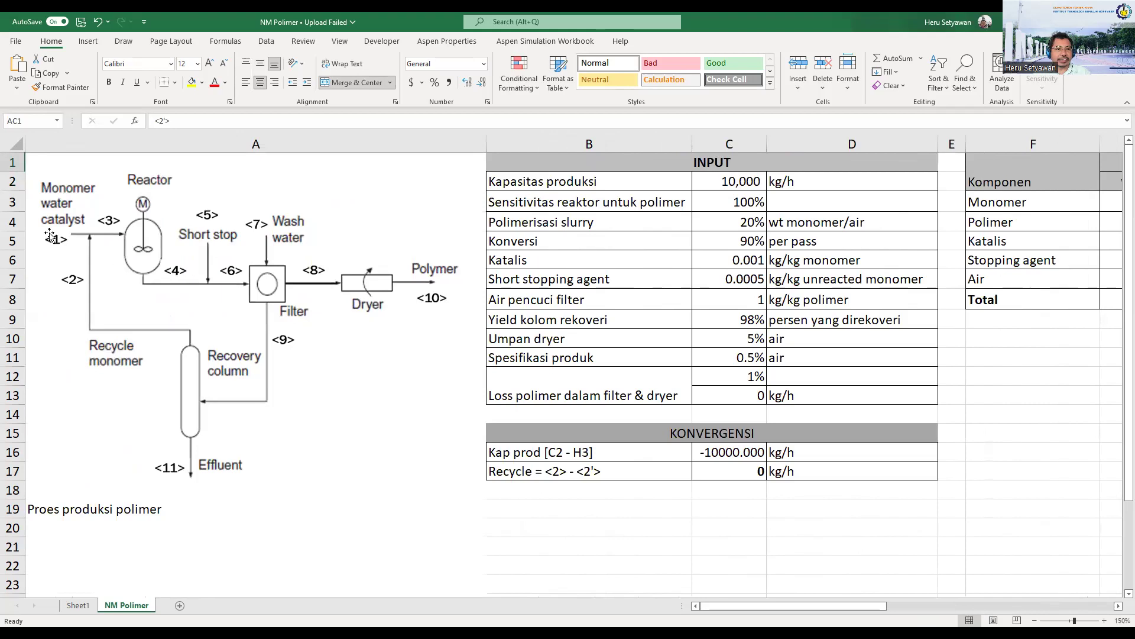
{"action": "left_click_drag", "start_coordinate": [830, 613], "coordinate": [859, 615]}
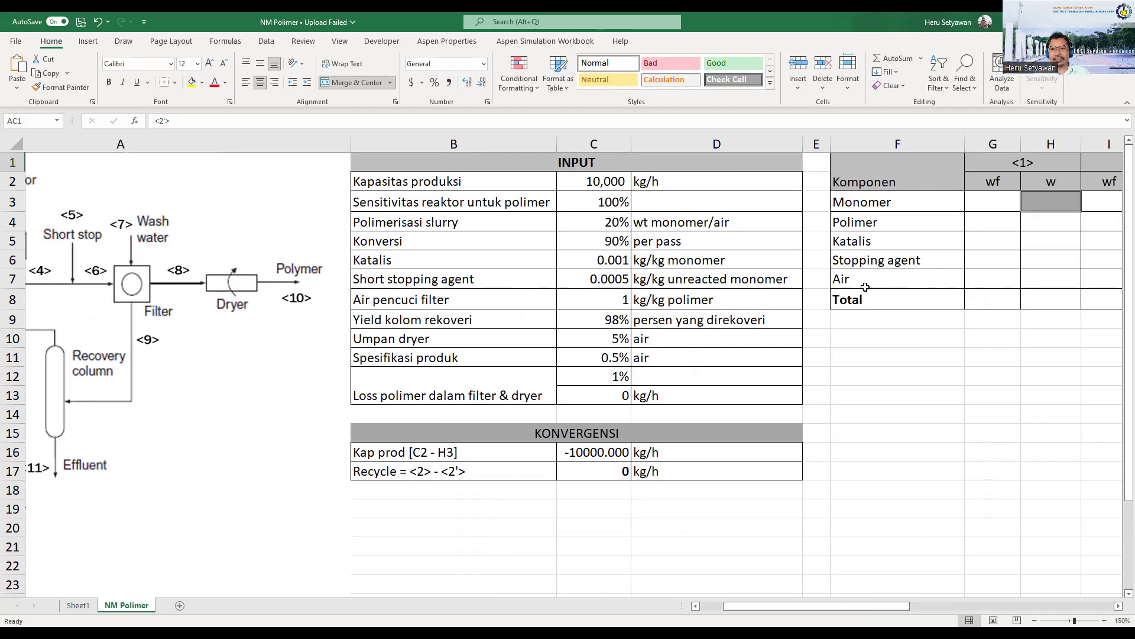
Set stream <1> monomer flow in H3 to 10,000.
{"action": "left_click", "coordinate": [1060, 217]}
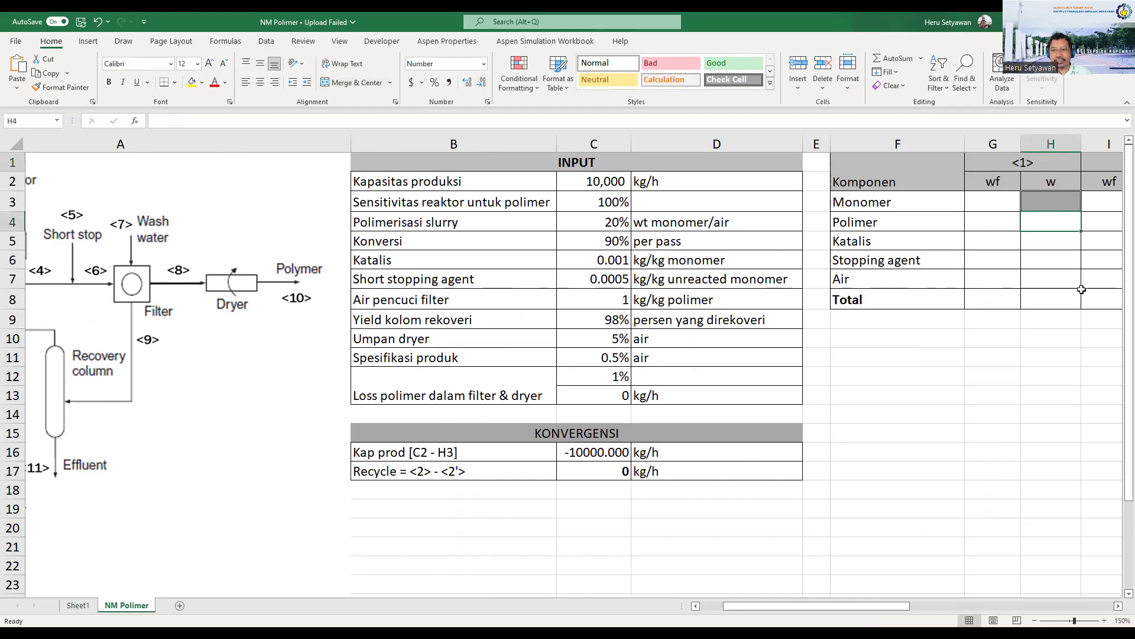
{"action": "key", "text": "Up"}
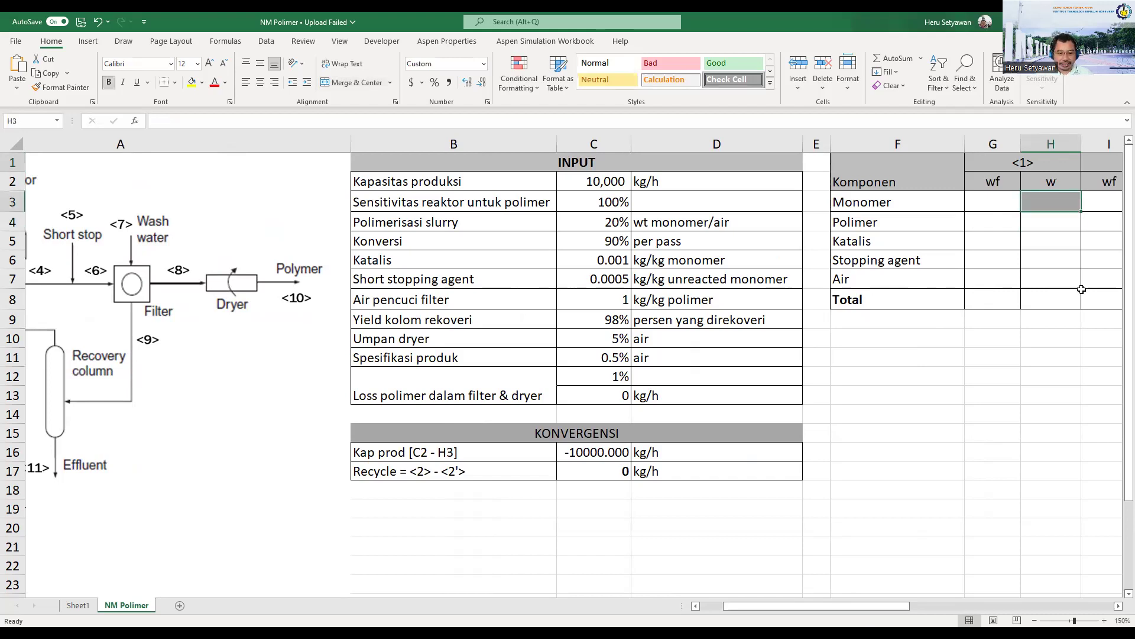
{"action": "type", "text": "10"}
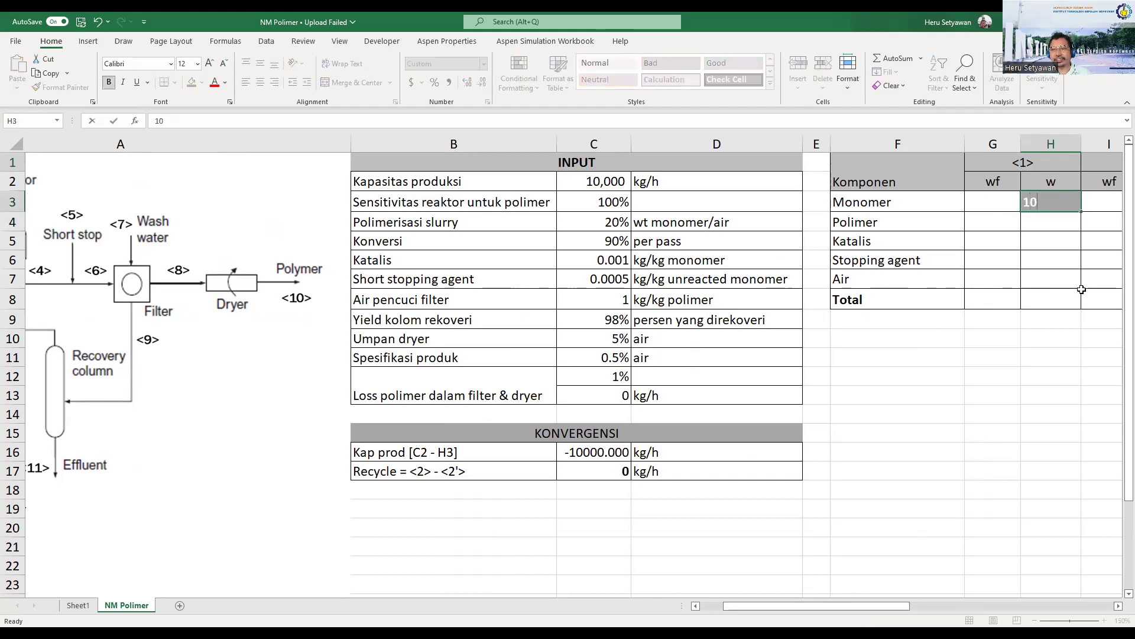
{"action": "type", "text": "00"}
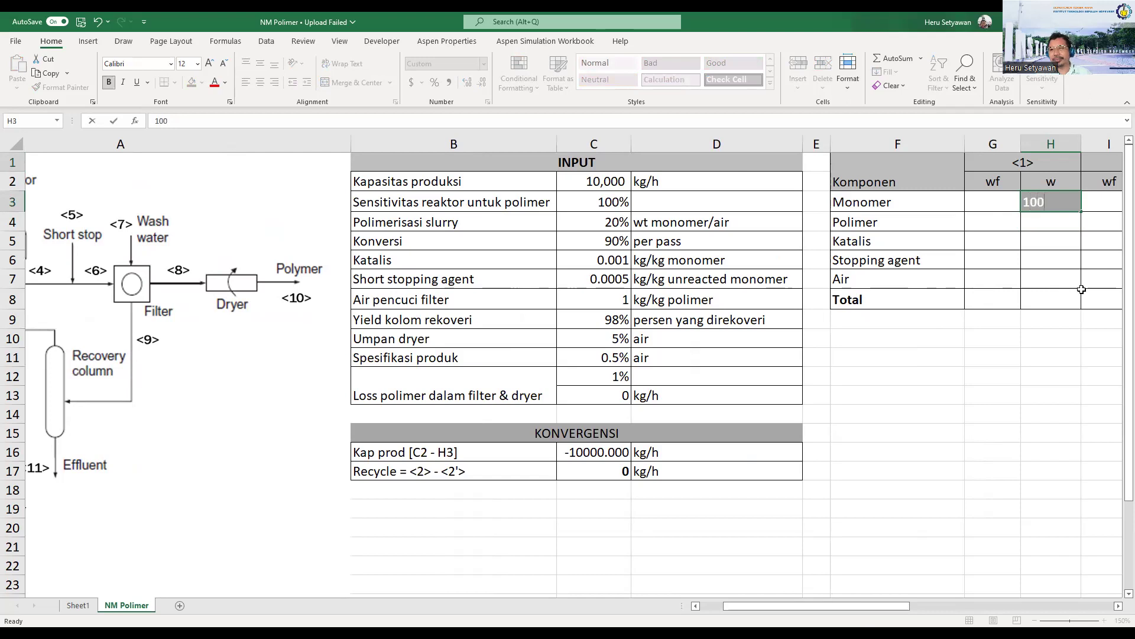
{"action": "key", "text": "BackSpace"}
{"action": "key", "text": "BackSpace"}
{"action": "key", "text": "BackSpace"}
{"action": "key", "text": "BackSpace"}
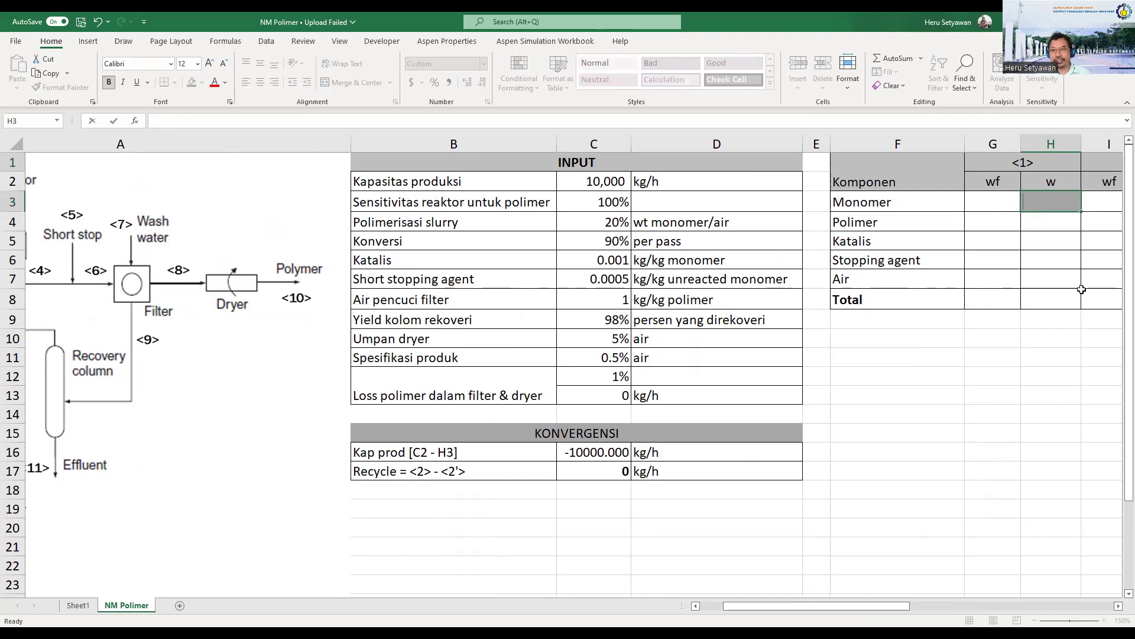
{"action": "type", "text": "10,000"}
{"action": "key", "text": "Return"}
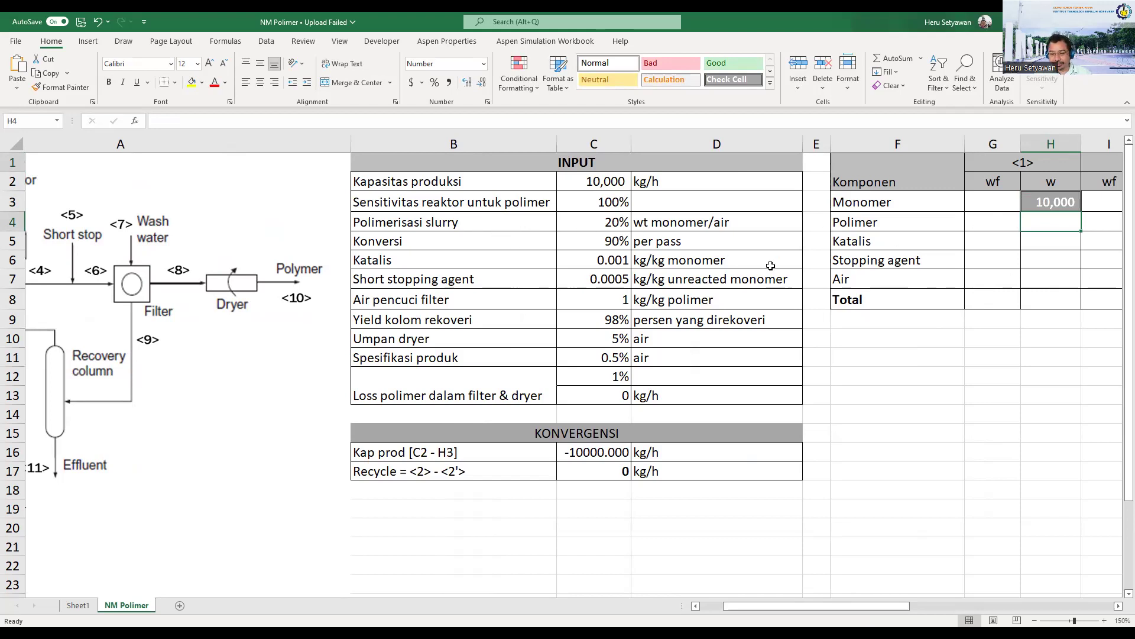
Enter 1000 as stream <2> monomer flow in J3 and 0 as stream <1> polymer in H4.
{"action": "key", "text": "Right"}
{"action": "scroll", "coordinate": [771, 265], "scroll_direction": "right", "scroll_amount": 1}
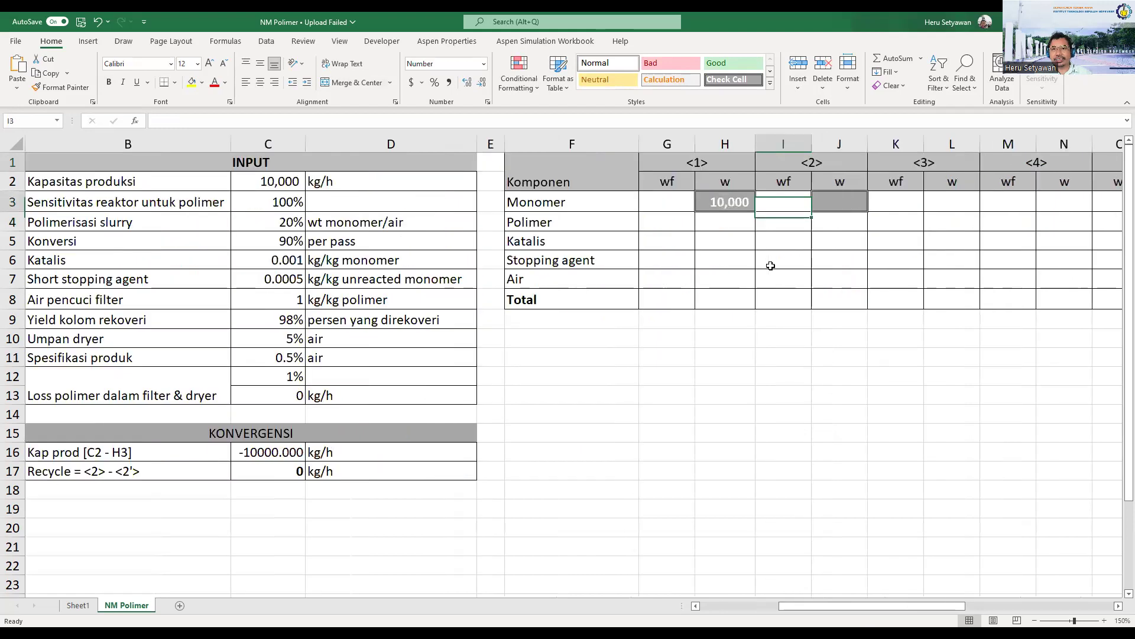
{"action": "key", "text": "Up"}
{"action": "key", "text": "Right"}
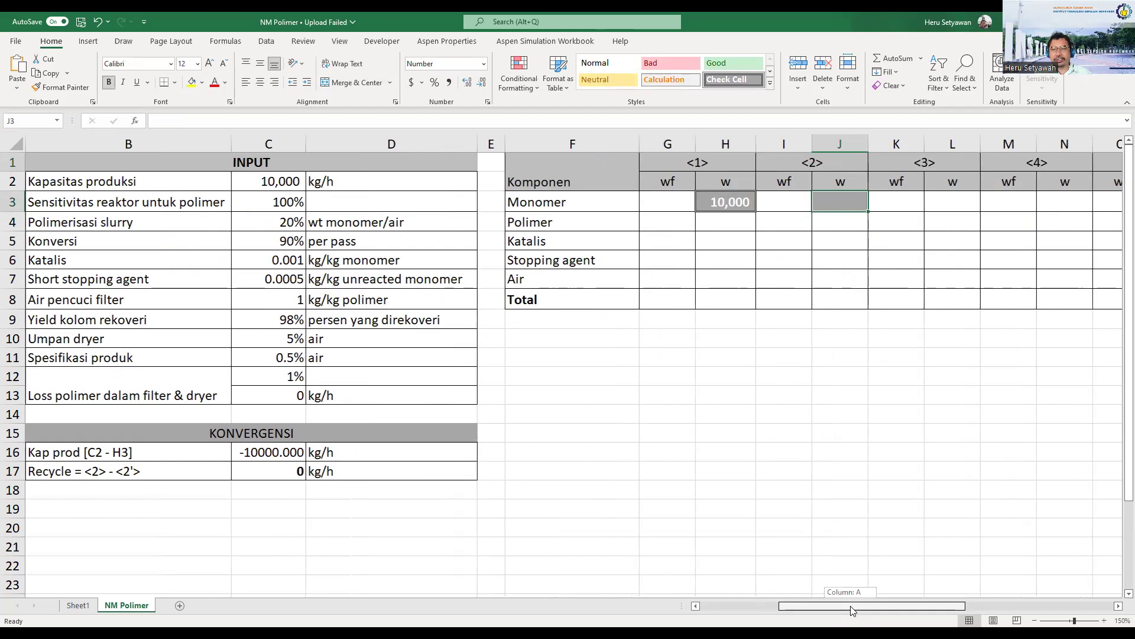
{"action": "left_click_drag", "start_coordinate": [791, 618], "coordinate": [849, 612]}
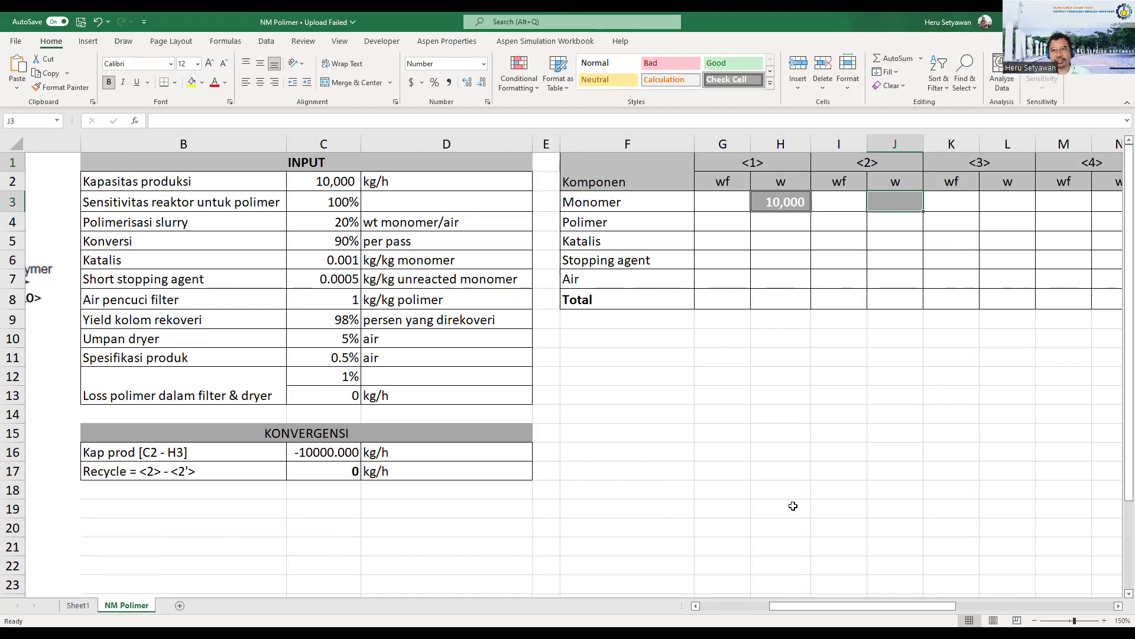
{"action": "type", "text": "1000"}
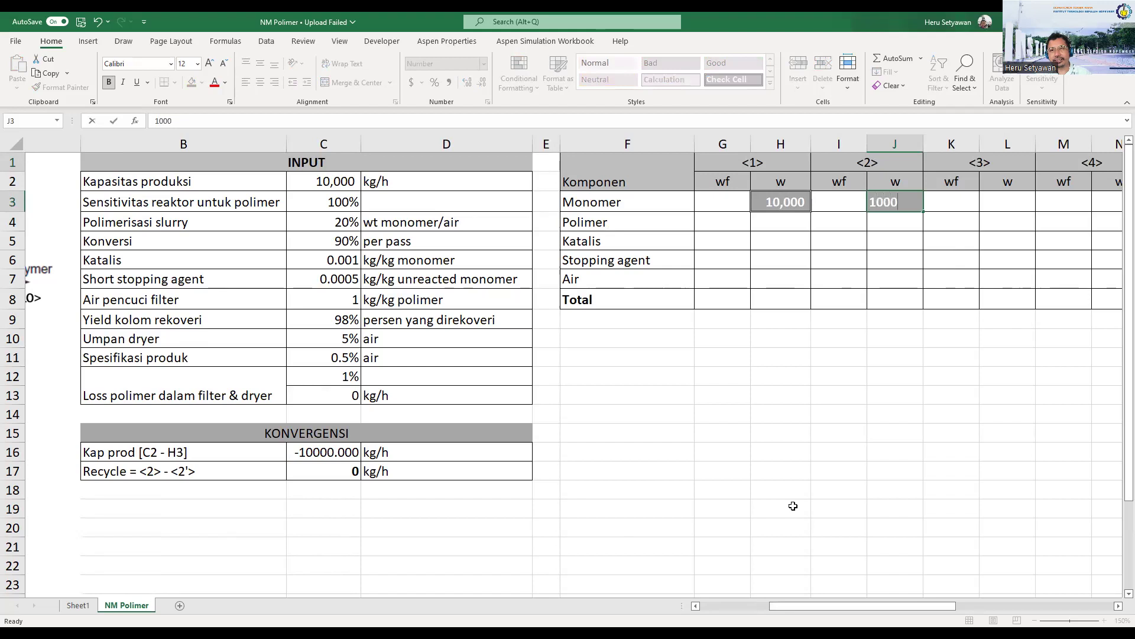
{"action": "key", "text": "Return"}
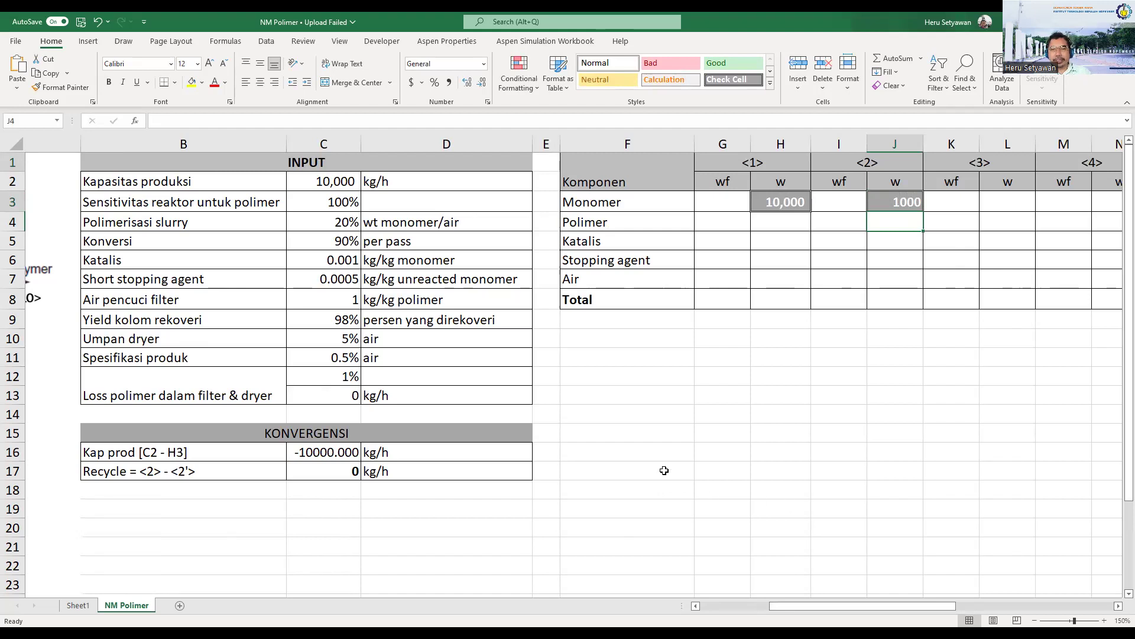
{"action": "left_click", "coordinate": [778, 220]}
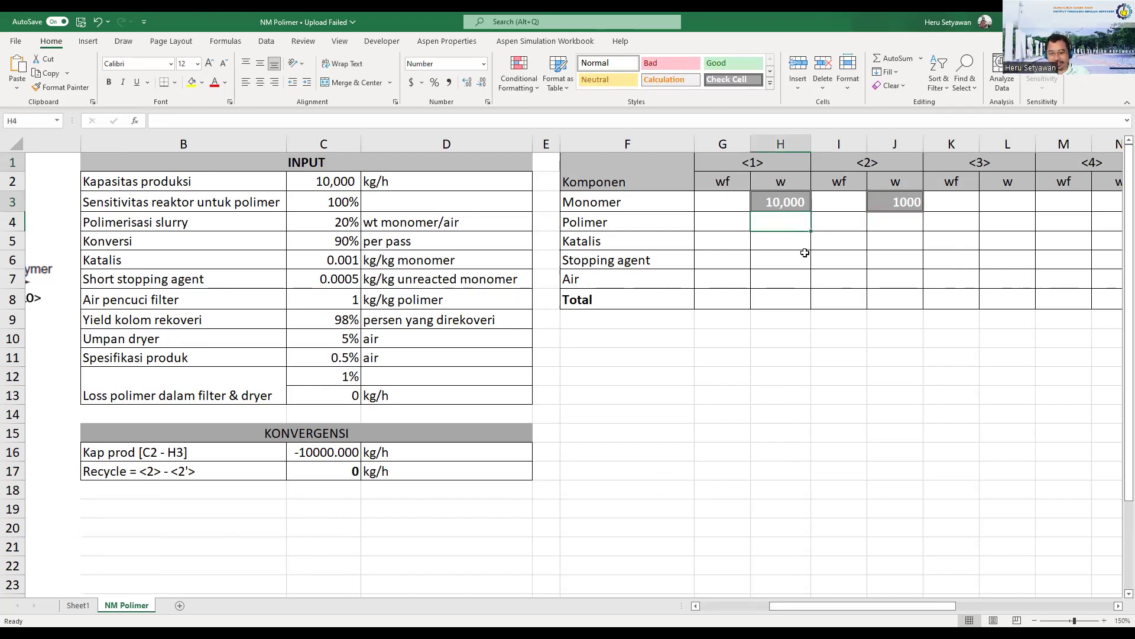
{"action": "type", "text": "0"}
{"action": "key", "text": "Return"}
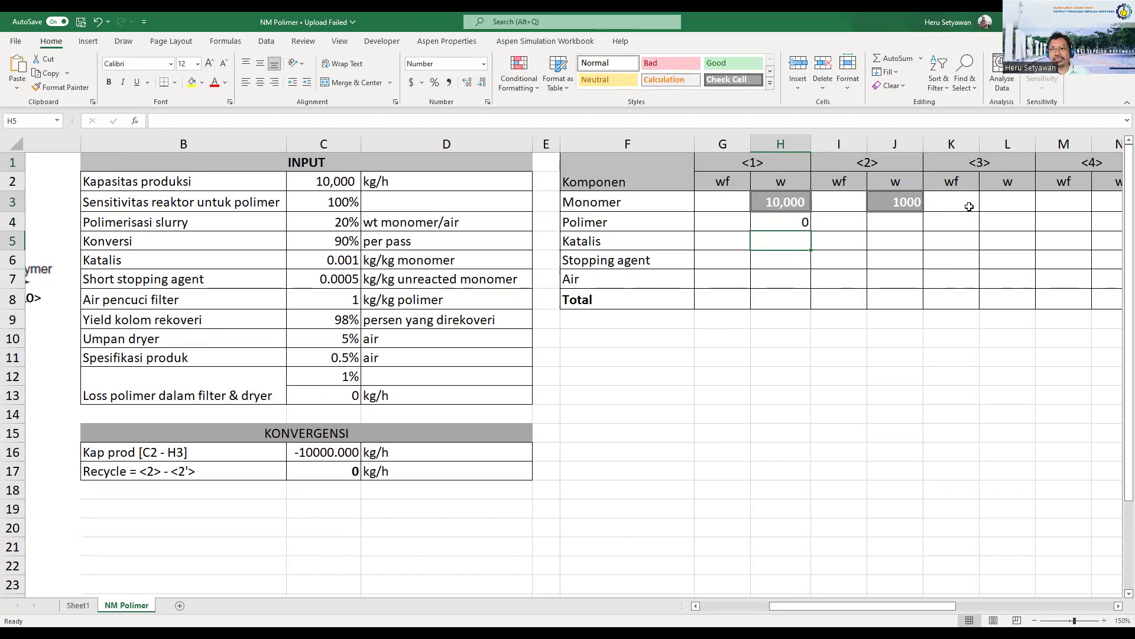
Start catalyst formulas in K5 and H5, then abandon both.
{"action": "left_click", "coordinate": [1013, 204]}
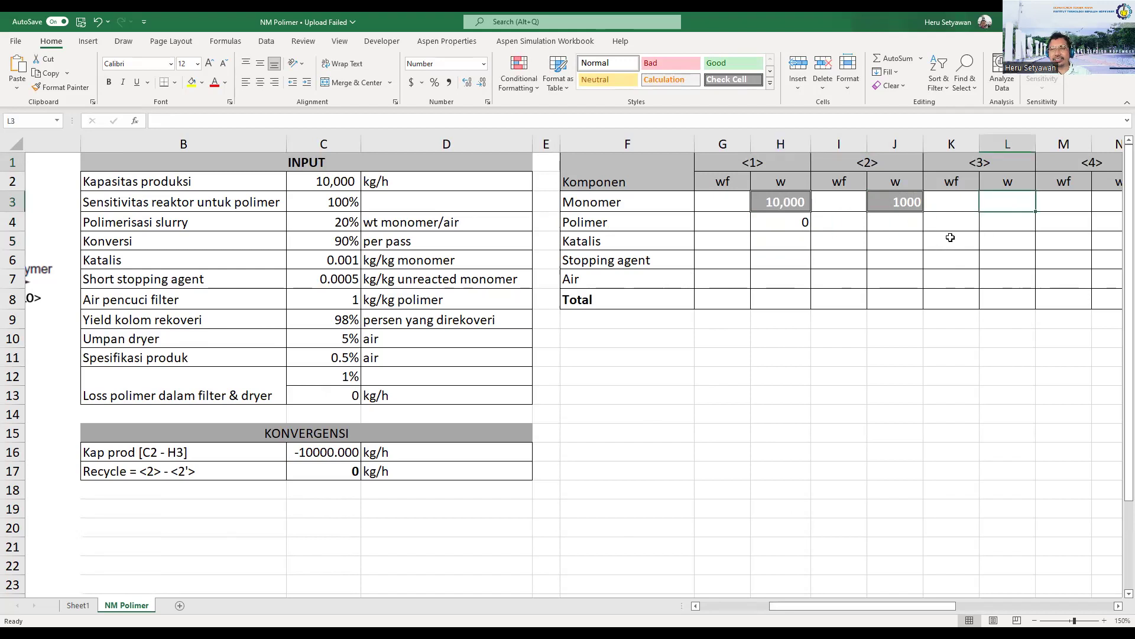
{"action": "left_click", "coordinate": [953, 239]}
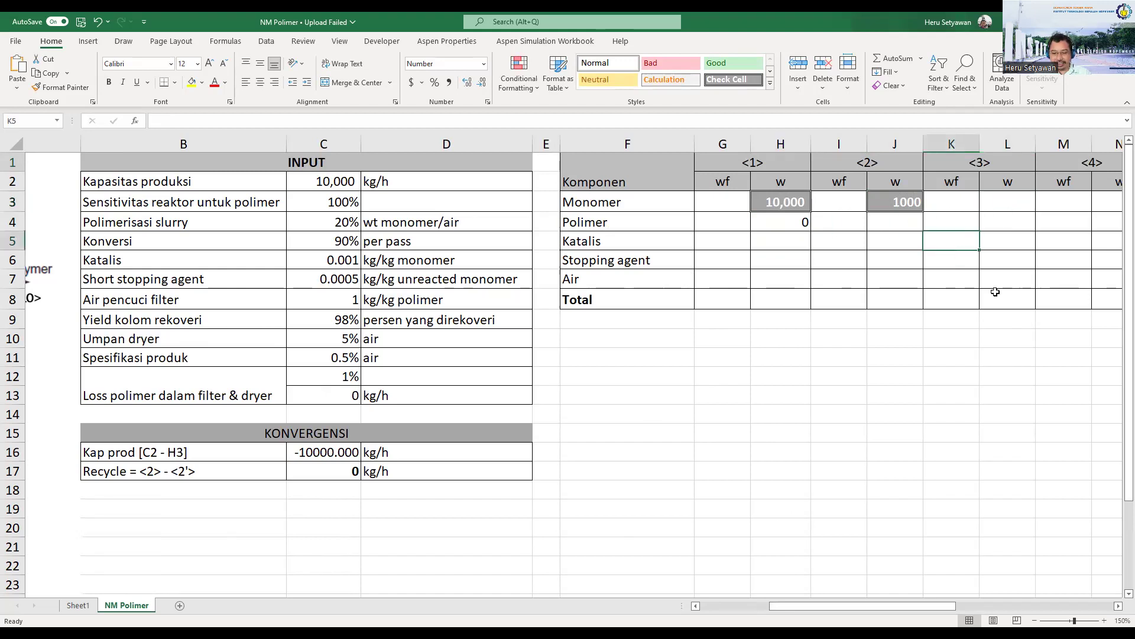
{"action": "type", "text": "="}
{"action": "key", "text": "Left"}
{"action": "key", "text": "Left"}
{"action": "key", "text": "Left"}
{"action": "key", "text": "Left"}
{"action": "key", "text": "Left"}
{"action": "key", "text": "Left"}
{"action": "key", "text": "Left"}
{"action": "key", "text": "Left"}
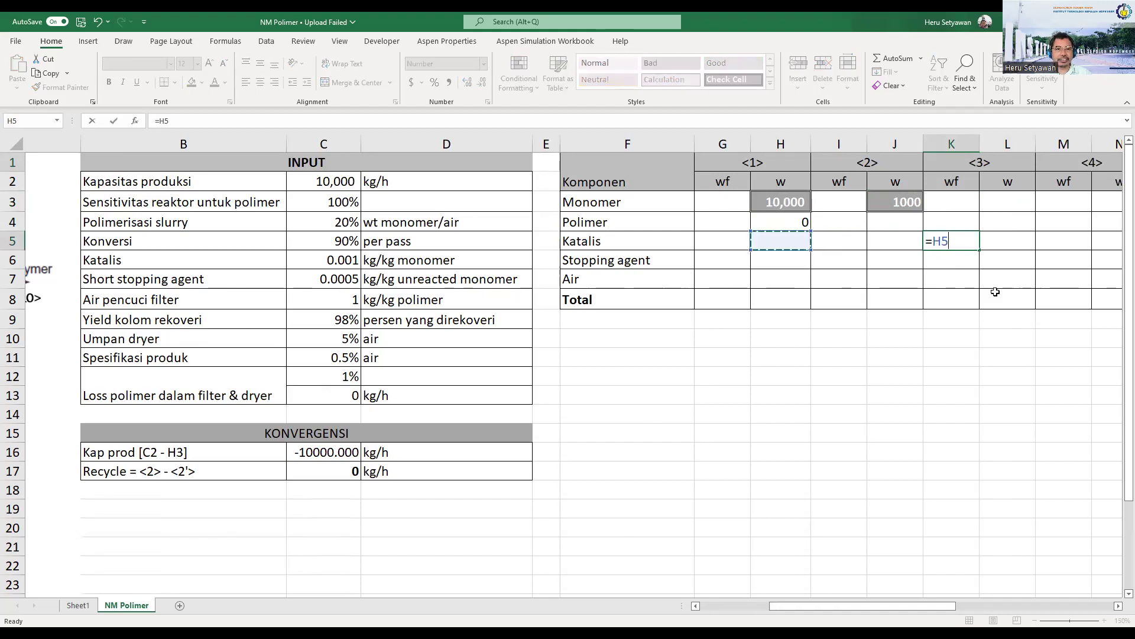
{"action": "key", "text": "Down"}
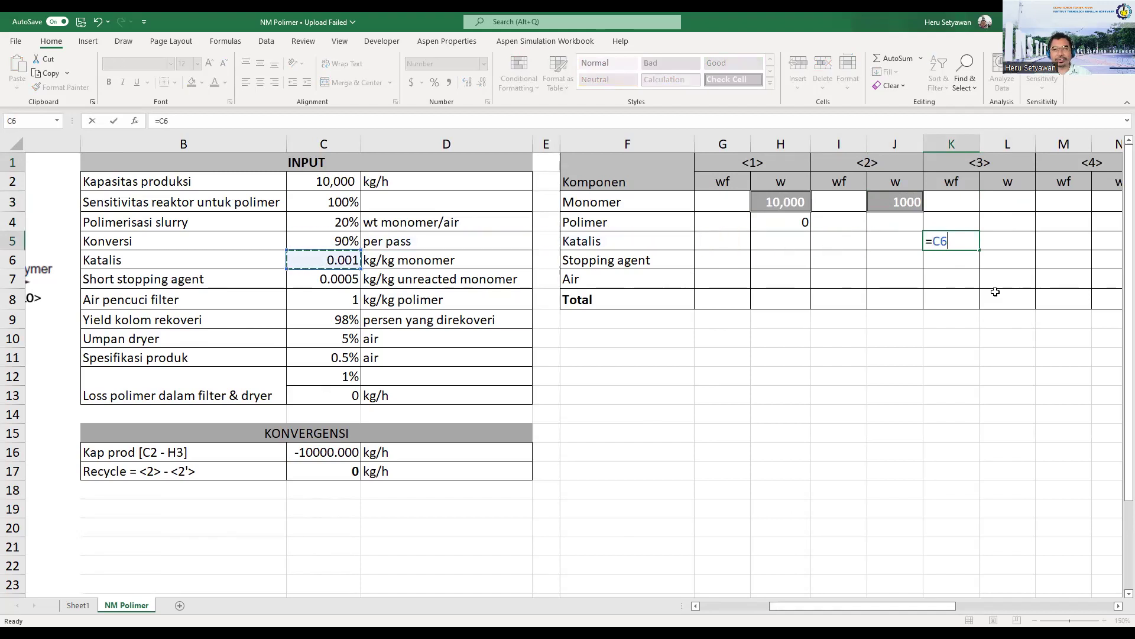
{"action": "key", "text": "BackSpace"}
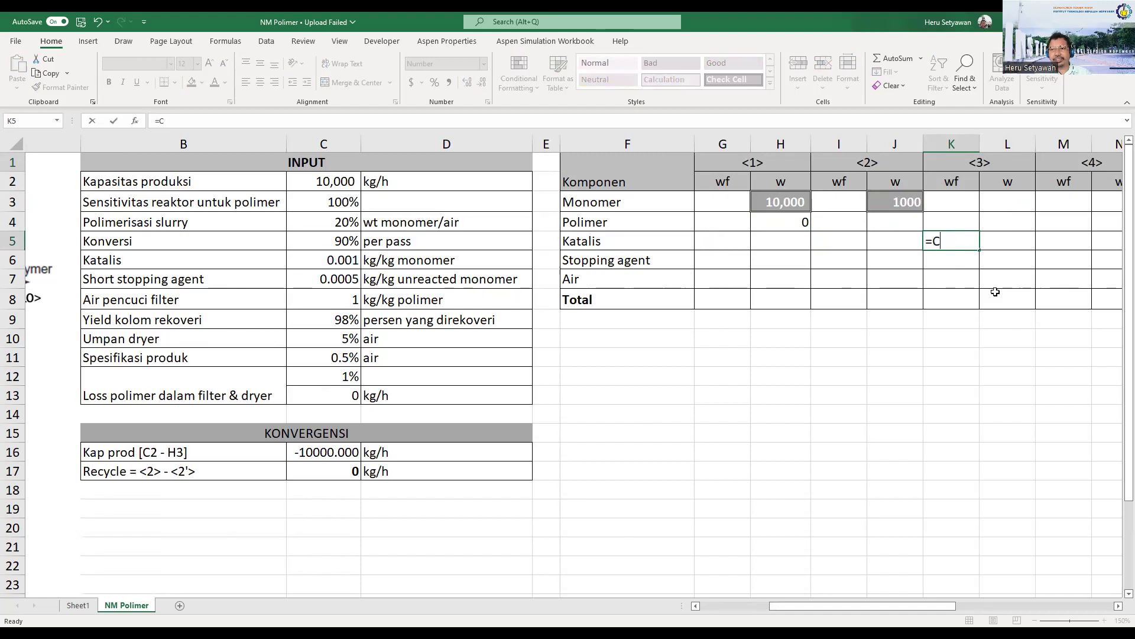
{"action": "key", "text": "Escape"}
{"action": "key", "text": "Left"}
{"action": "key", "text": "Left"}
{"action": "key", "text": "Left"}
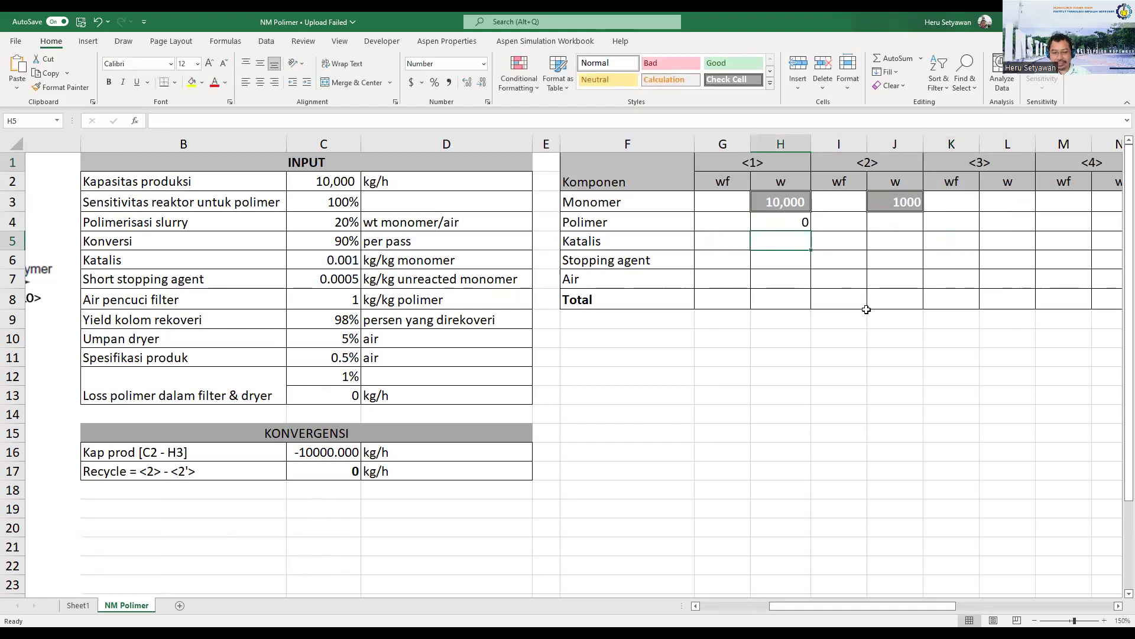
{"action": "type", "text": "="}
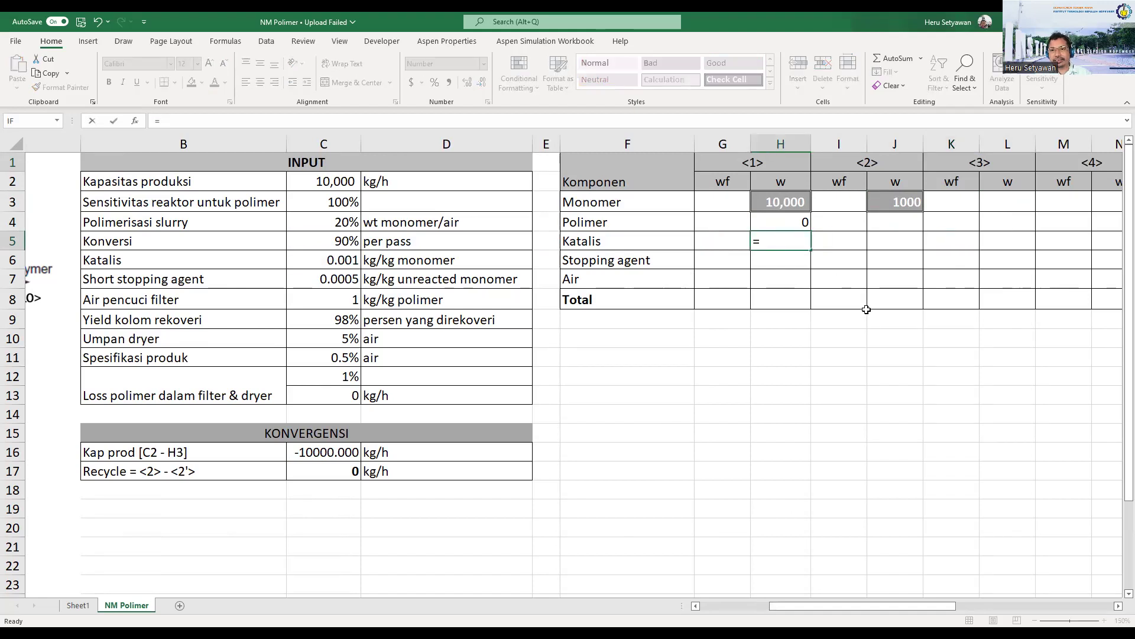
{"action": "key", "text": "Escape"}
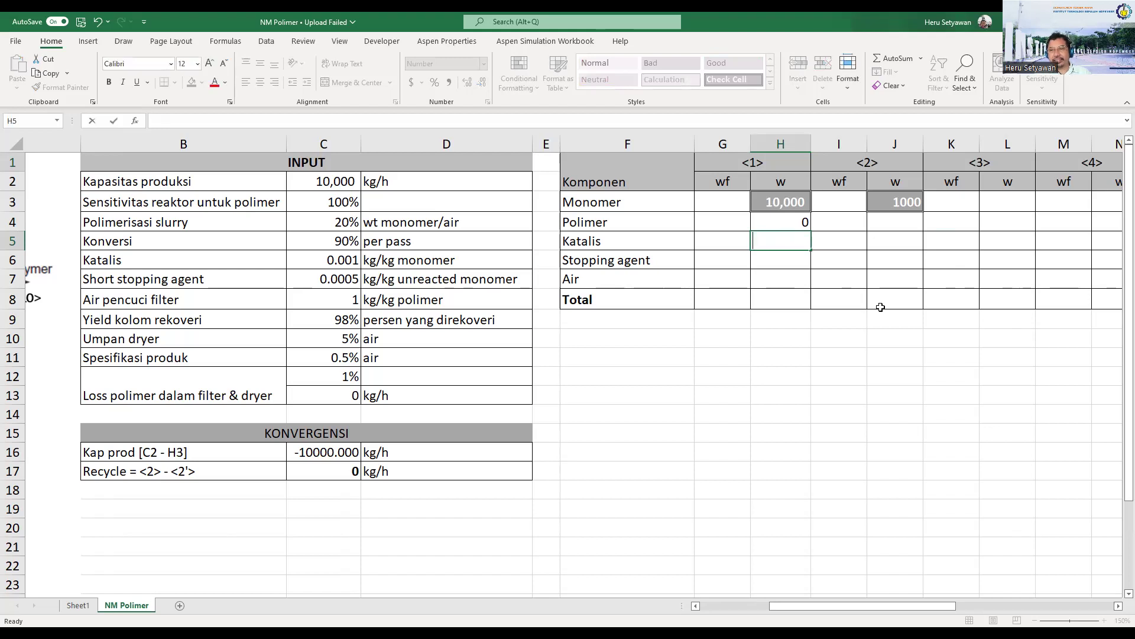
Enter =H3+J3 in L3 so stream <3> monomer totals 11000.
{"action": "left_click", "coordinate": [1010, 202]}
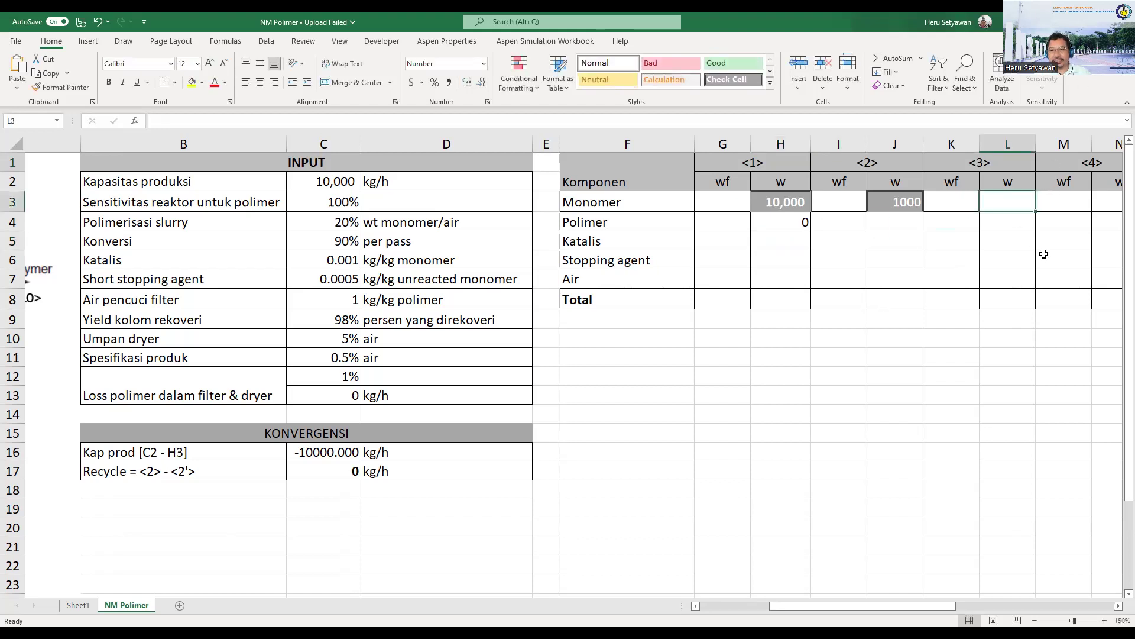
{"action": "type", "text": "="}
{"action": "key", "text": "Left"}
{"action": "key", "text": "Left"}
{"action": "key", "text": "Left"}
{"action": "key", "text": "Left"}
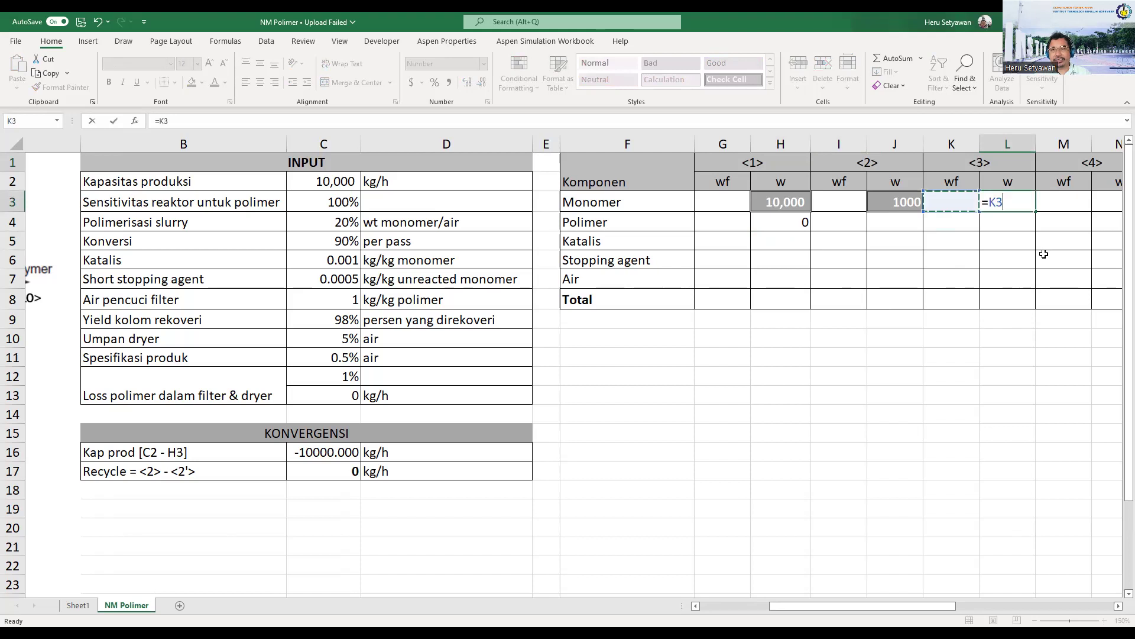
{"action": "type", "text": "+"}
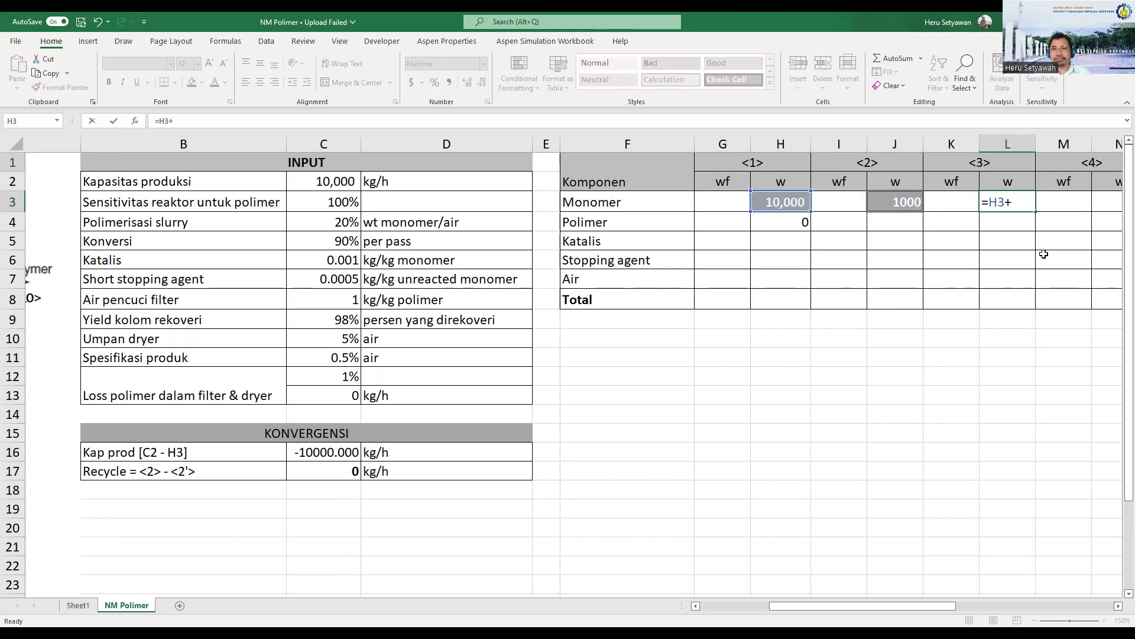
{"action": "key", "text": "Left"}
{"action": "key", "text": "Left"}
{"action": "key", "text": "Return"}
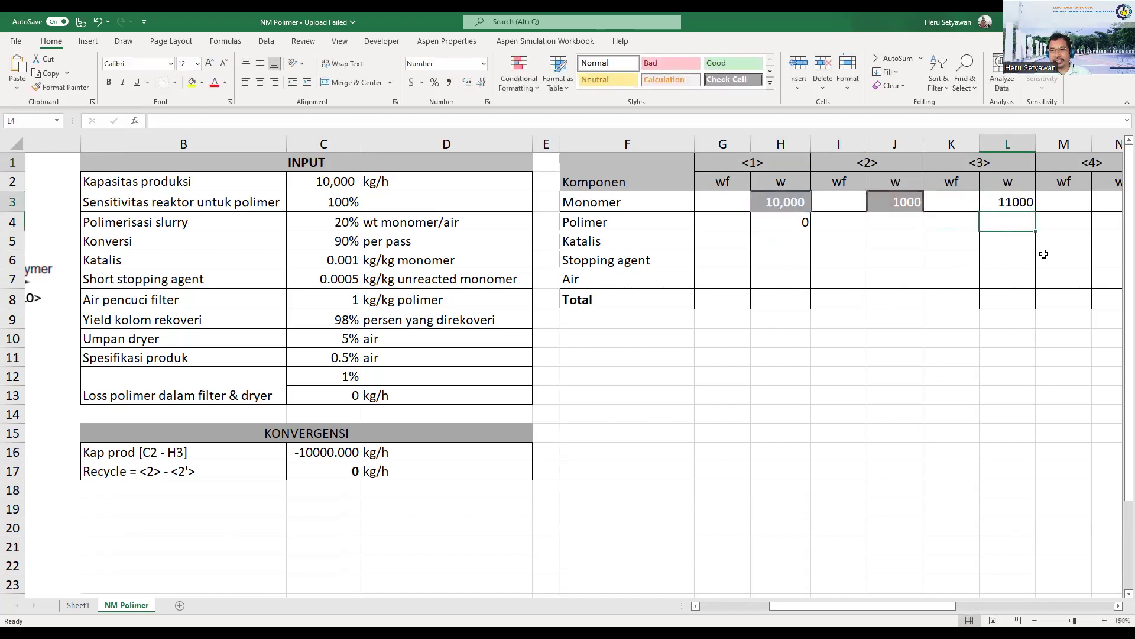
{"action": "key", "text": "Left"}
{"action": "key", "text": "Left"}
{"action": "key", "text": "Left"}
{"action": "key", "text": "Left"}
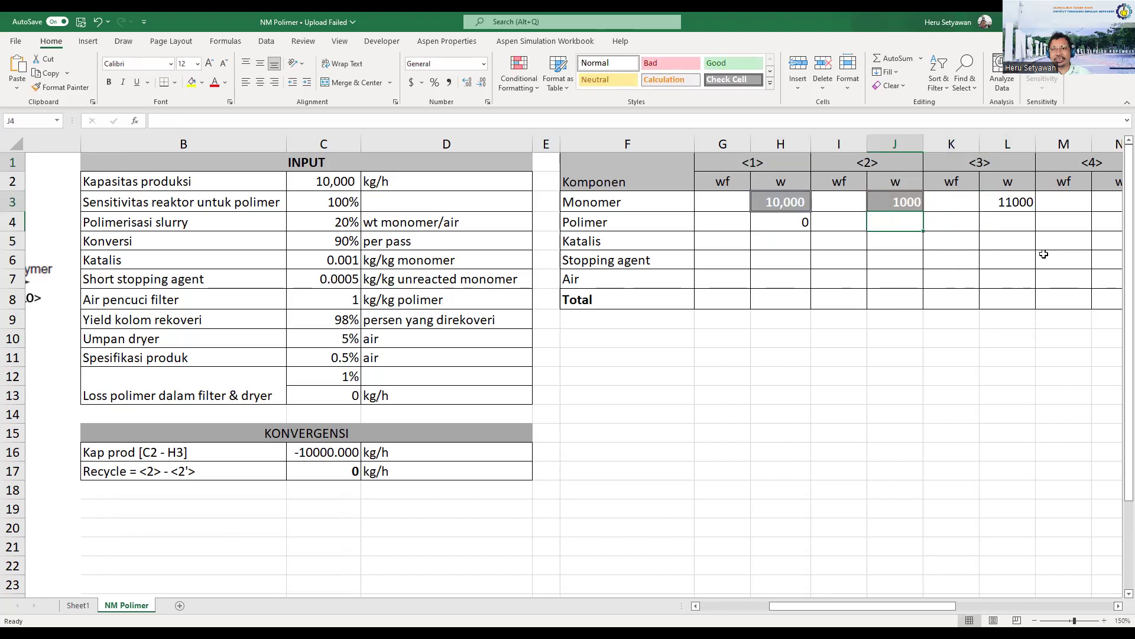
{"action": "key", "text": "Down"}
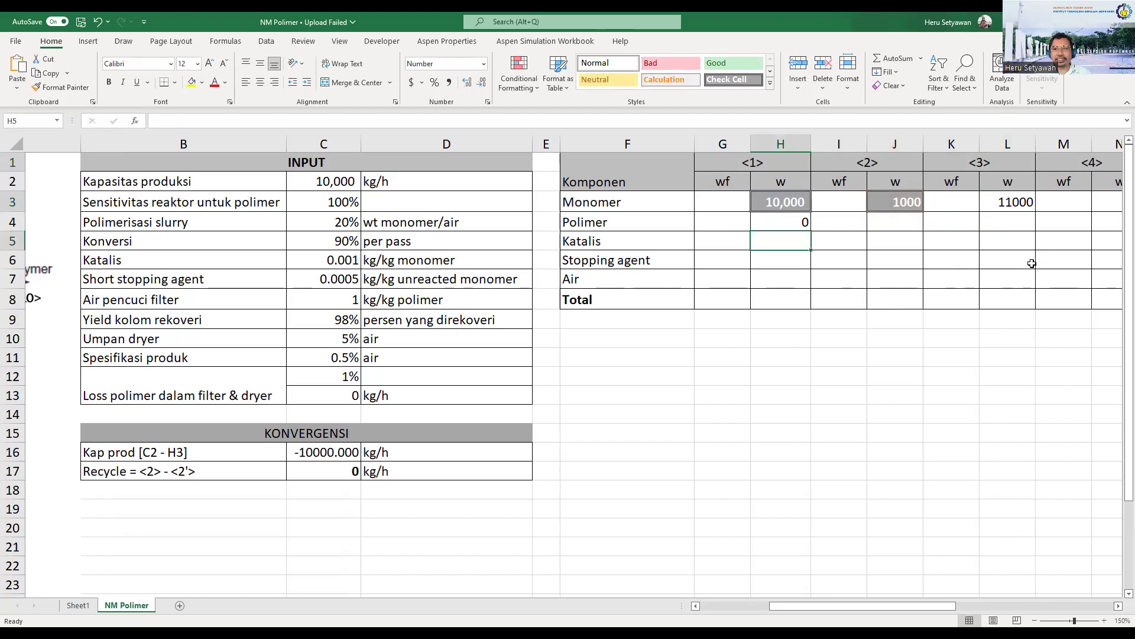
Enter the stream <1> catalyst flow in H5 as =C6*L3, giving 11.0.
{"action": "left_click_drag", "start_coordinate": [790, 607], "coordinate": [725, 606]}
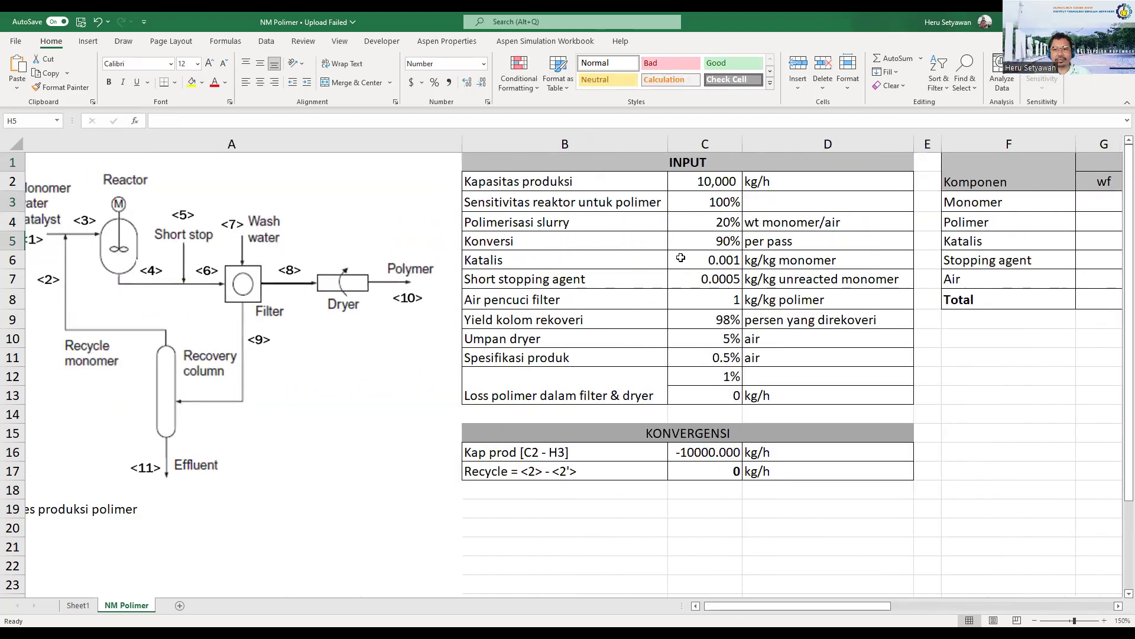
{"action": "left_click_drag", "start_coordinate": [806, 607], "coordinate": [878, 609]}
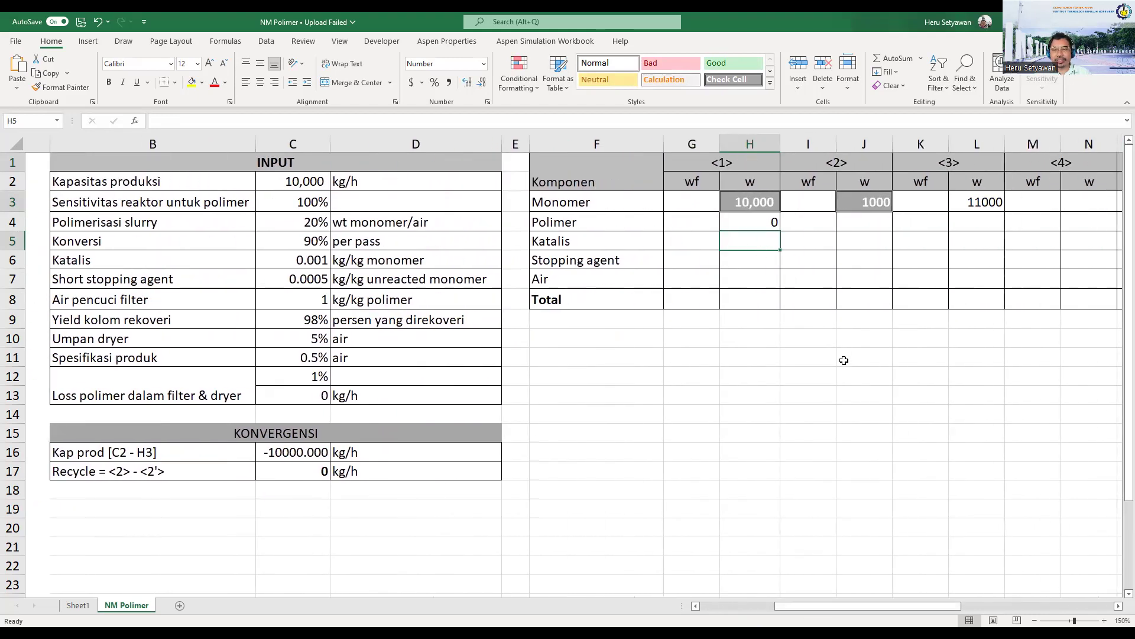
{"action": "type", "text": "="}
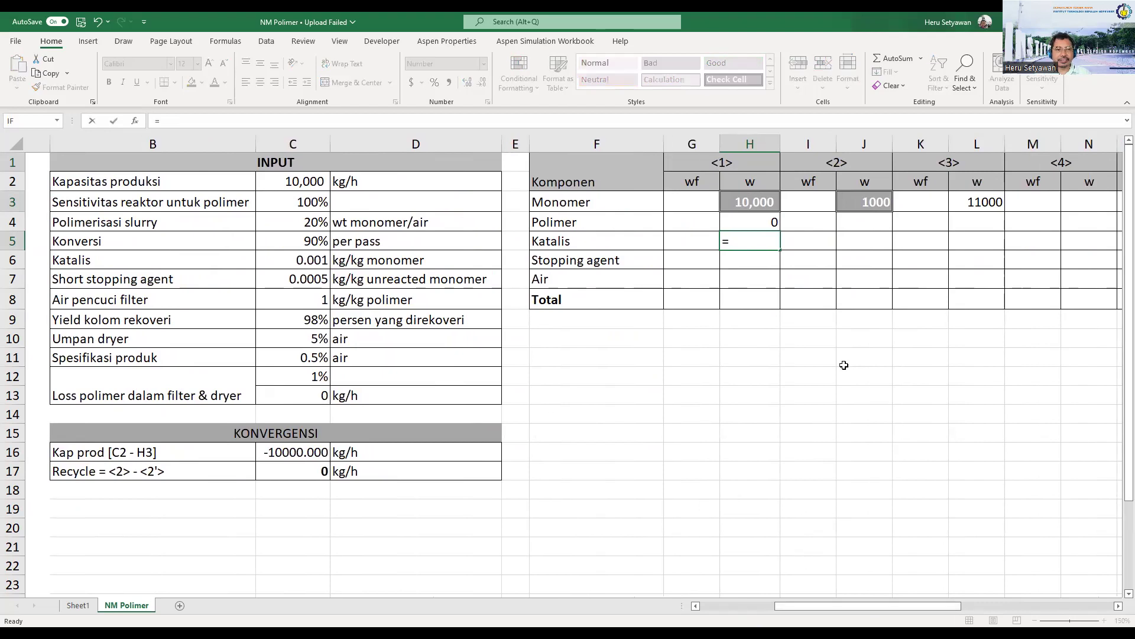
{"action": "key", "text": "Left"}
{"action": "key", "text": "Left"}
{"action": "key", "text": "Left"}
{"action": "key", "text": "Left"}
{"action": "key", "text": "Left"}
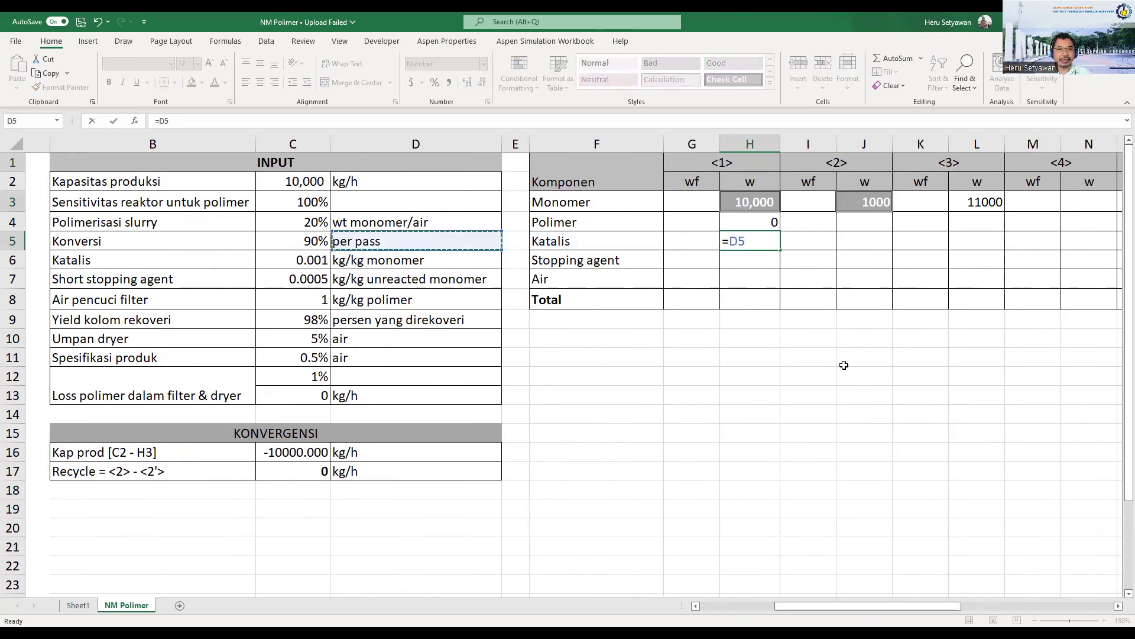
{"action": "key", "text": "Down"}
{"action": "type", "text": "*"}
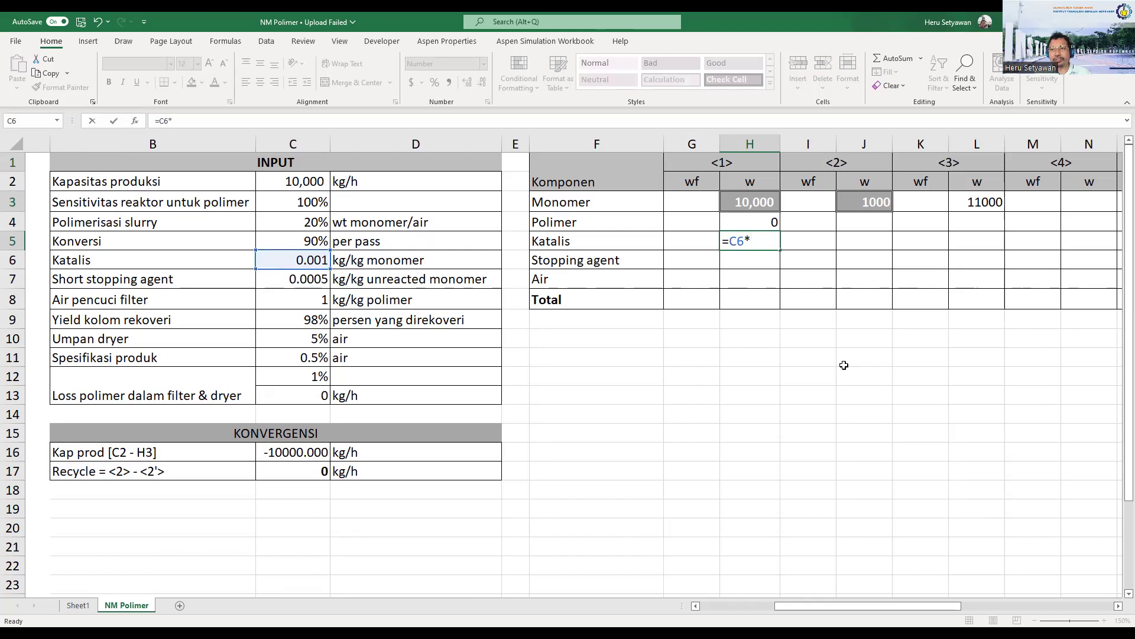
{"action": "left_click", "coordinate": [990, 201]}
{"action": "key", "text": "Return"}
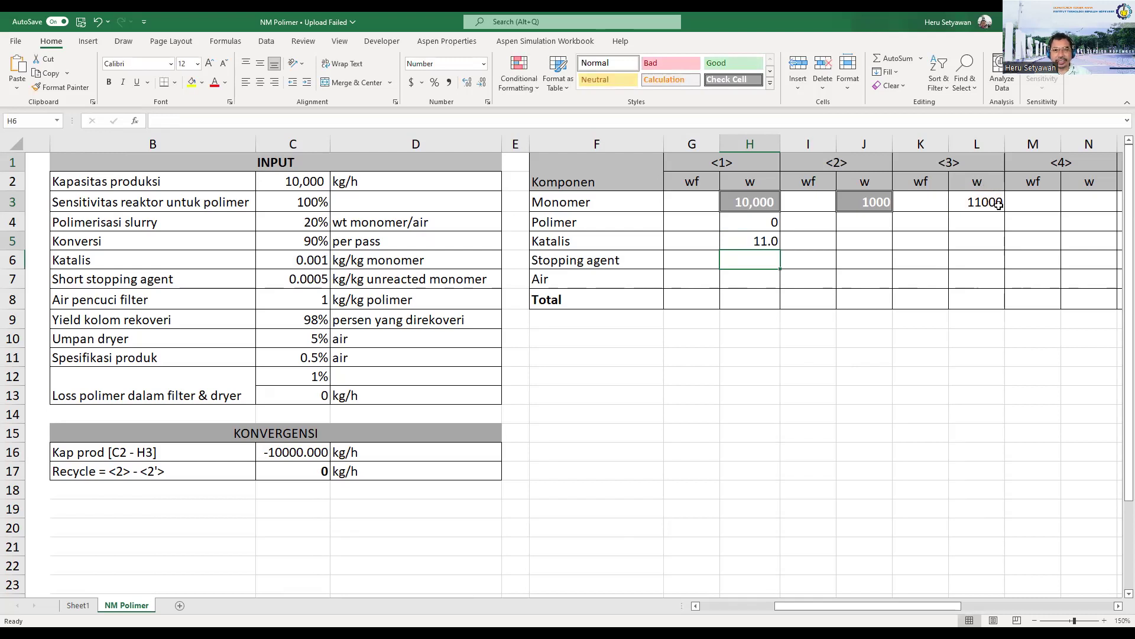
Set stopping agent to 0 in H6 and air to =(1-C4)/C4*L3 in H7, giving 44000.
{"action": "type", "text": "0"}
{"action": "key", "text": "Return"}
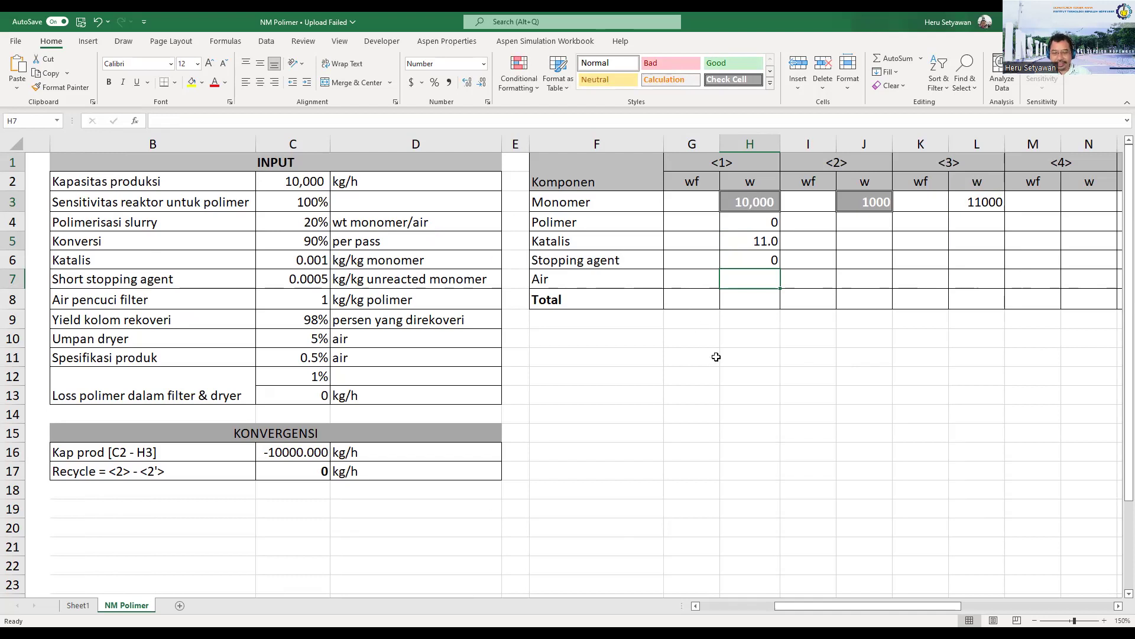
{"action": "type", "text": "="}
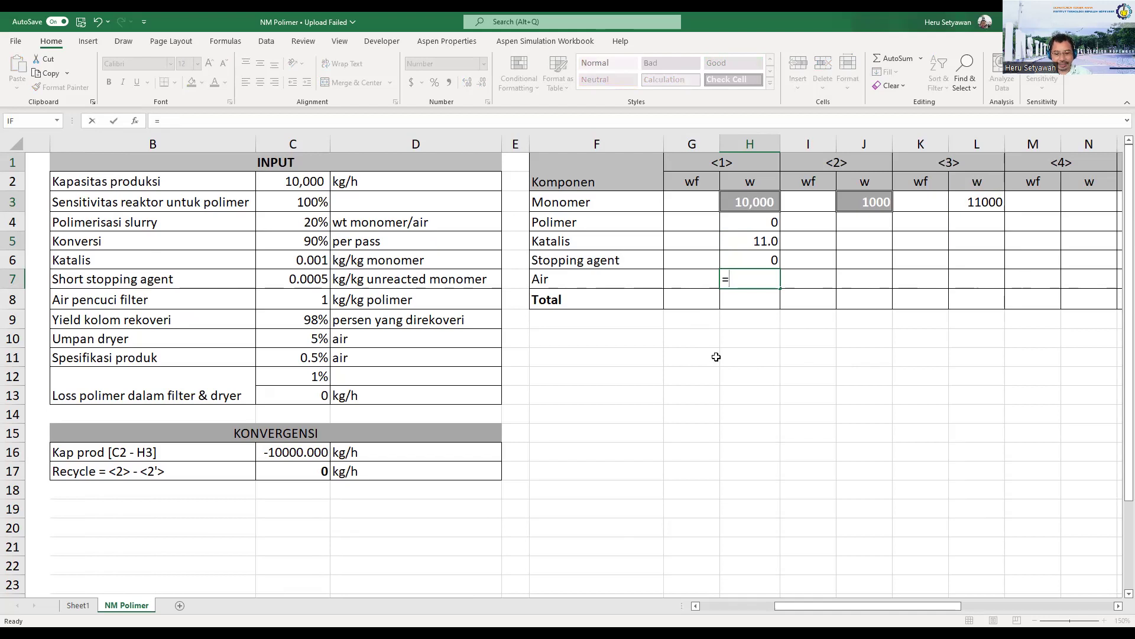
{"action": "type", "text": "(1-"}
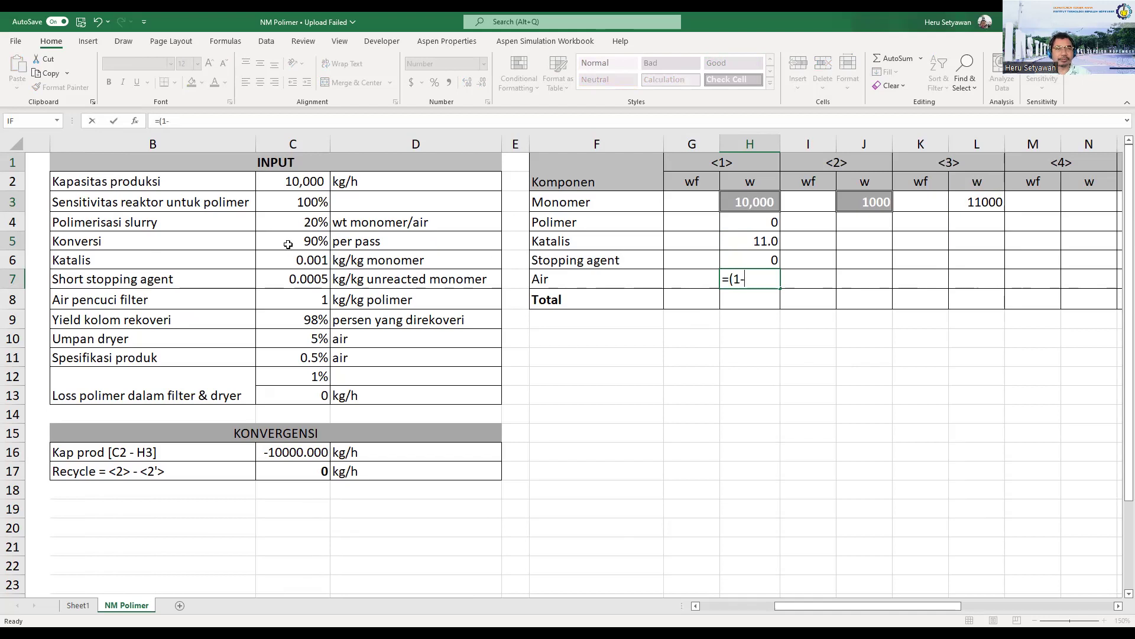
{"action": "left_click", "coordinate": [302, 222]}
{"action": "type", "text": ")/"}
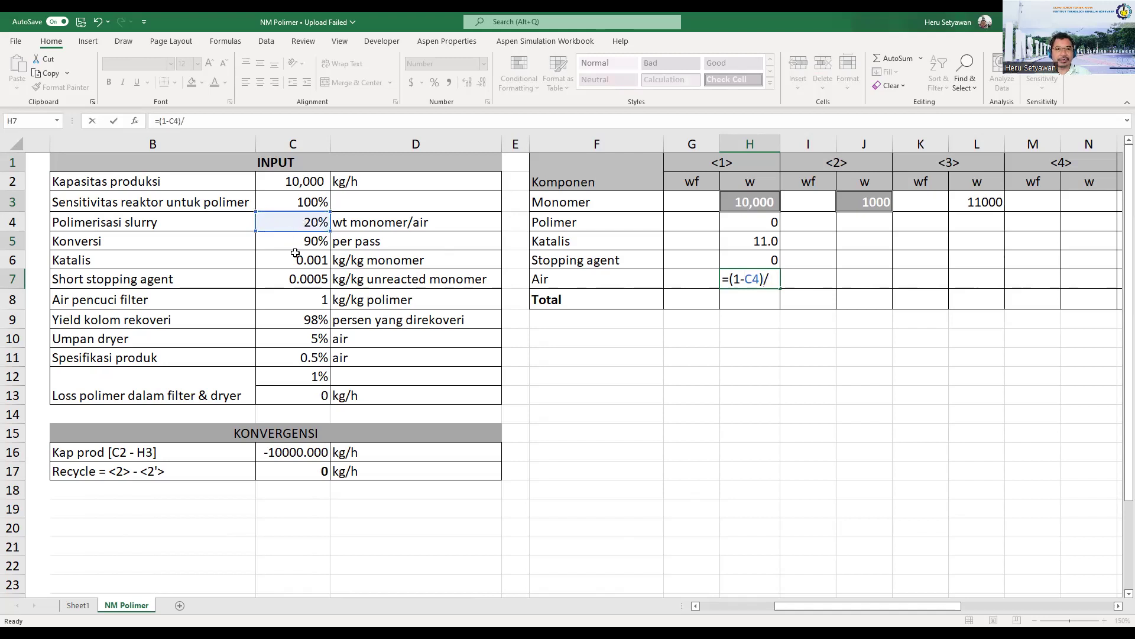
{"action": "left_click", "coordinate": [307, 221]}
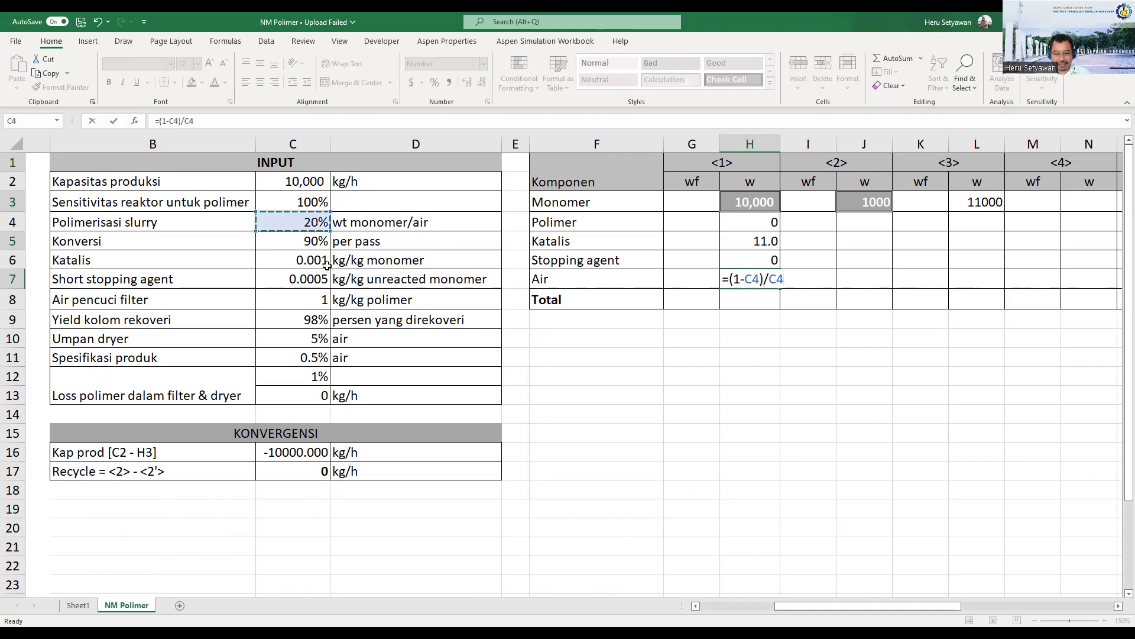
{"action": "type", "text": "*"}
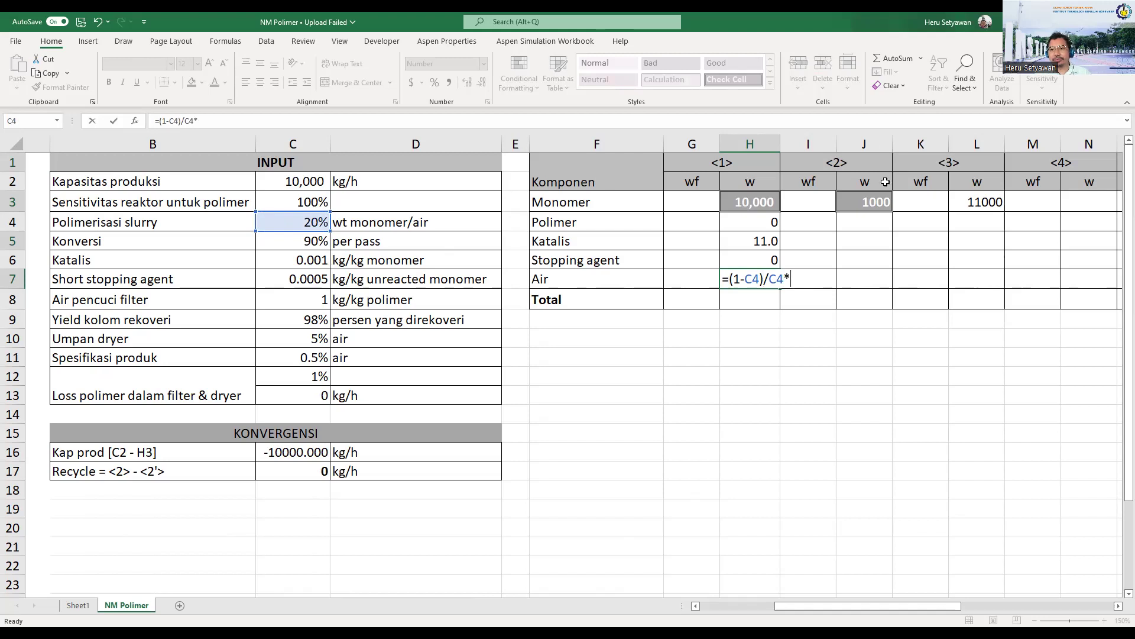
{"action": "left_click", "coordinate": [983, 203]}
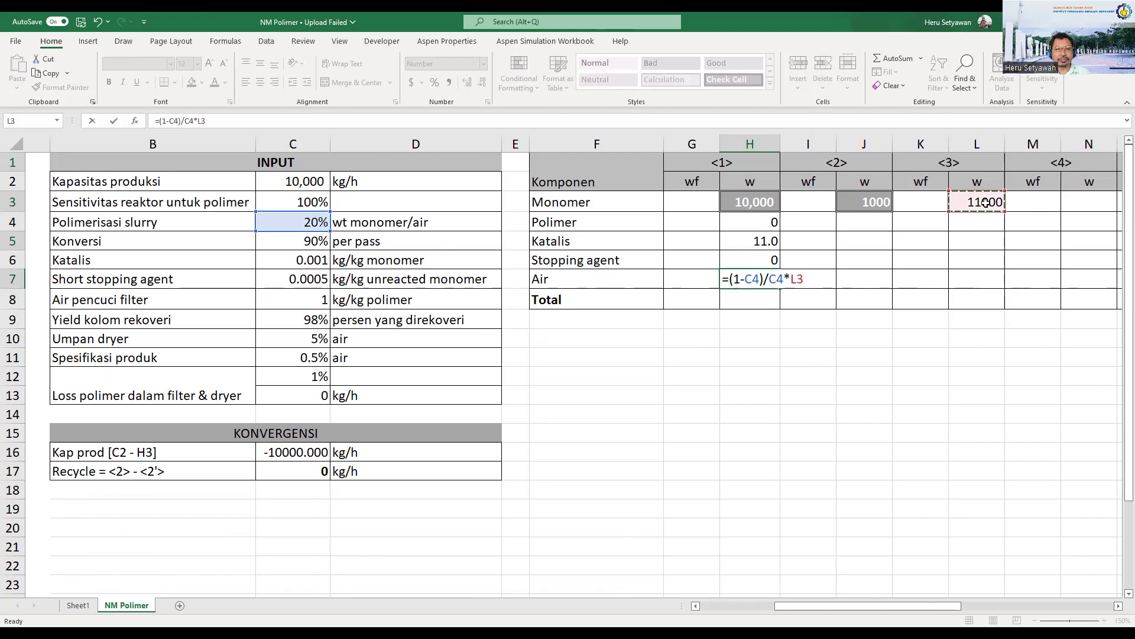
{"action": "key", "text": "Return"}
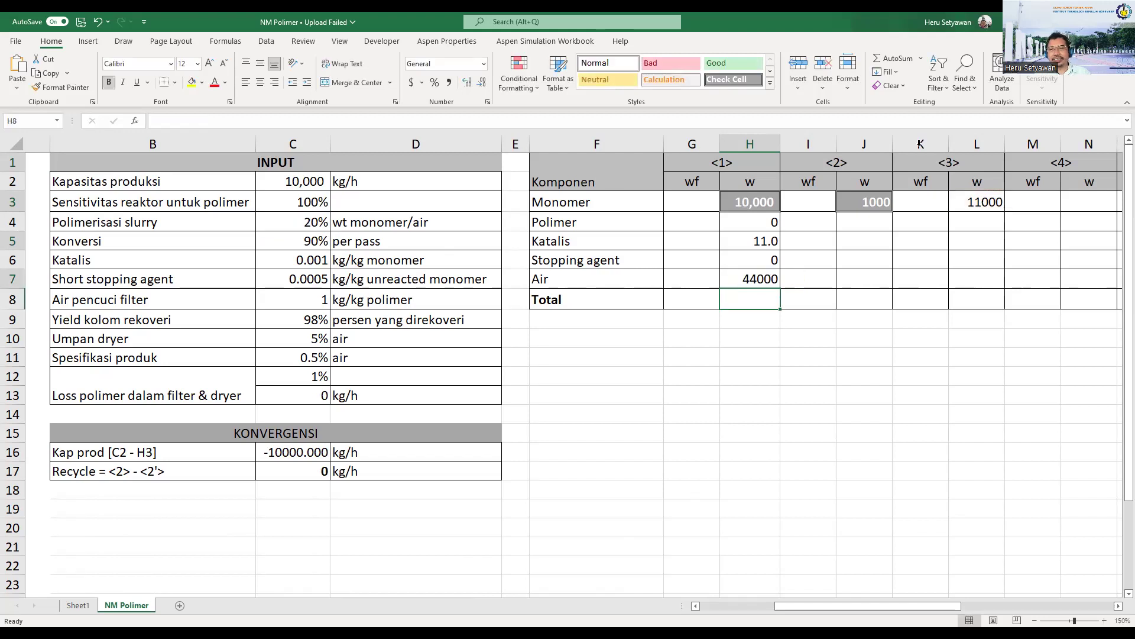
Total stream <1> in H8 with =SUM(H3:H7), giving 54,011.
{"action": "left_click", "coordinate": [689, 202]}
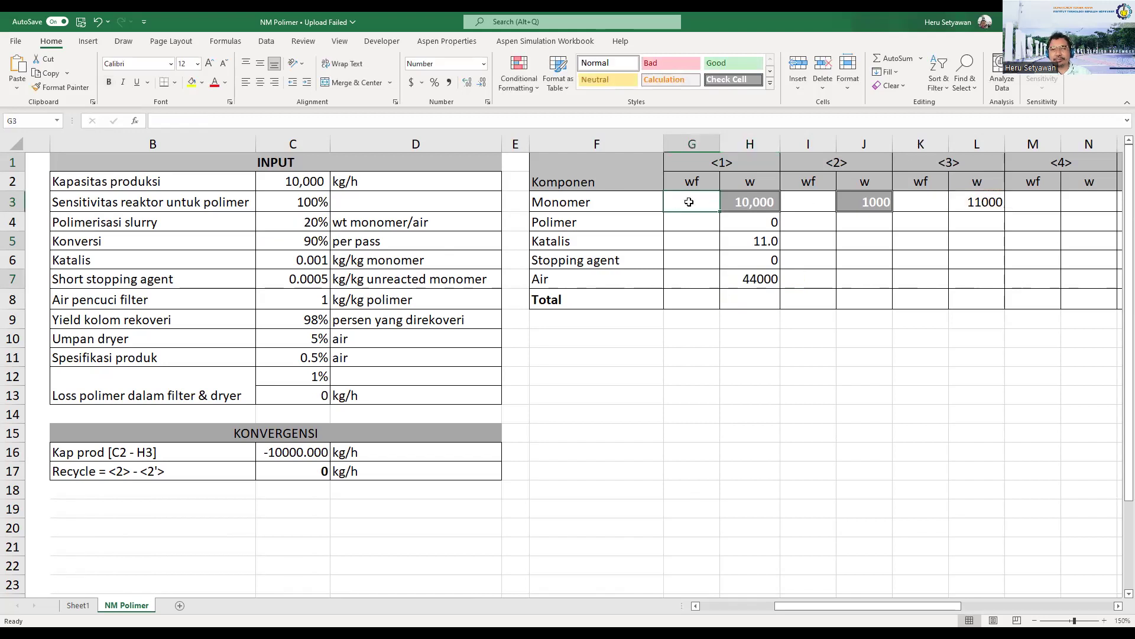
{"action": "left_click", "coordinate": [755, 300]}
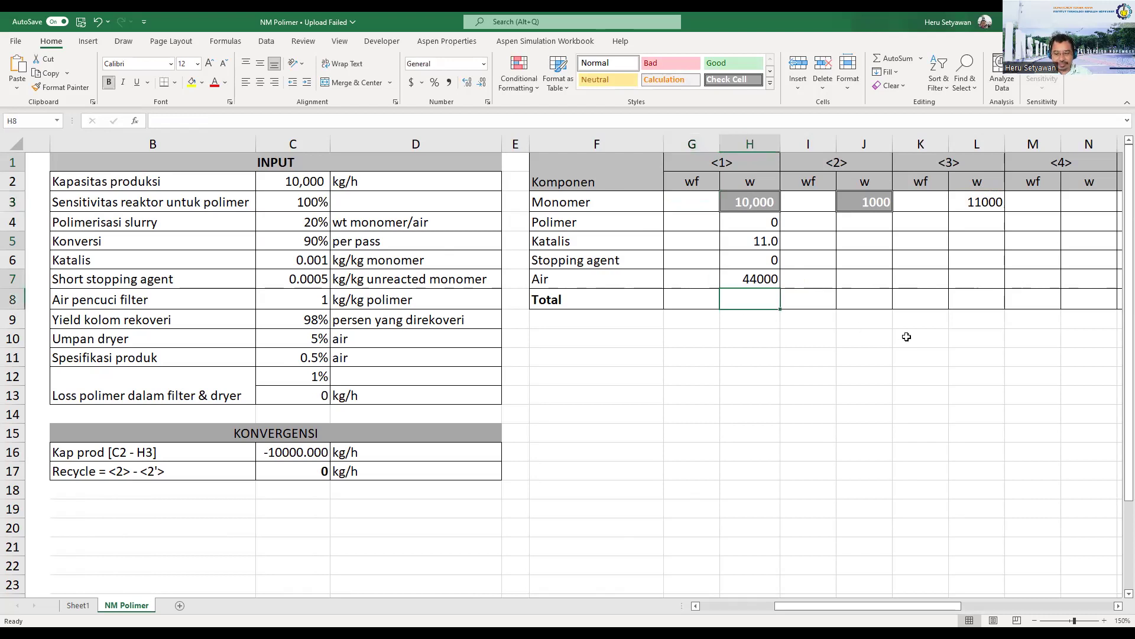
{"action": "type", "text": "=sum("}
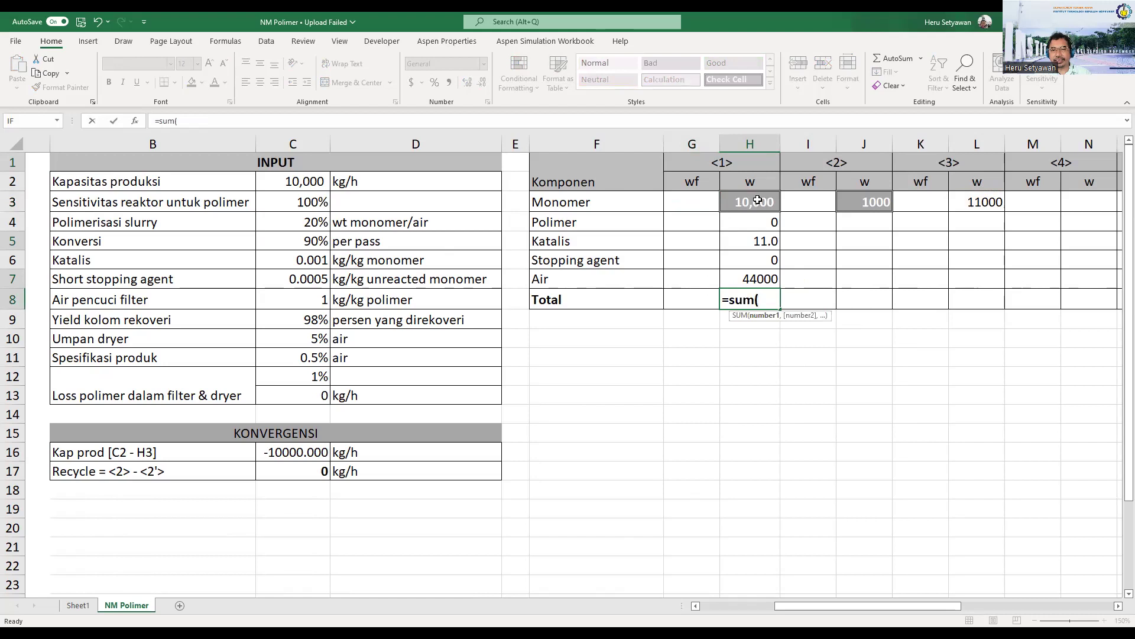
{"action": "left_click_drag", "start_coordinate": [757, 200], "coordinate": [758, 223]}
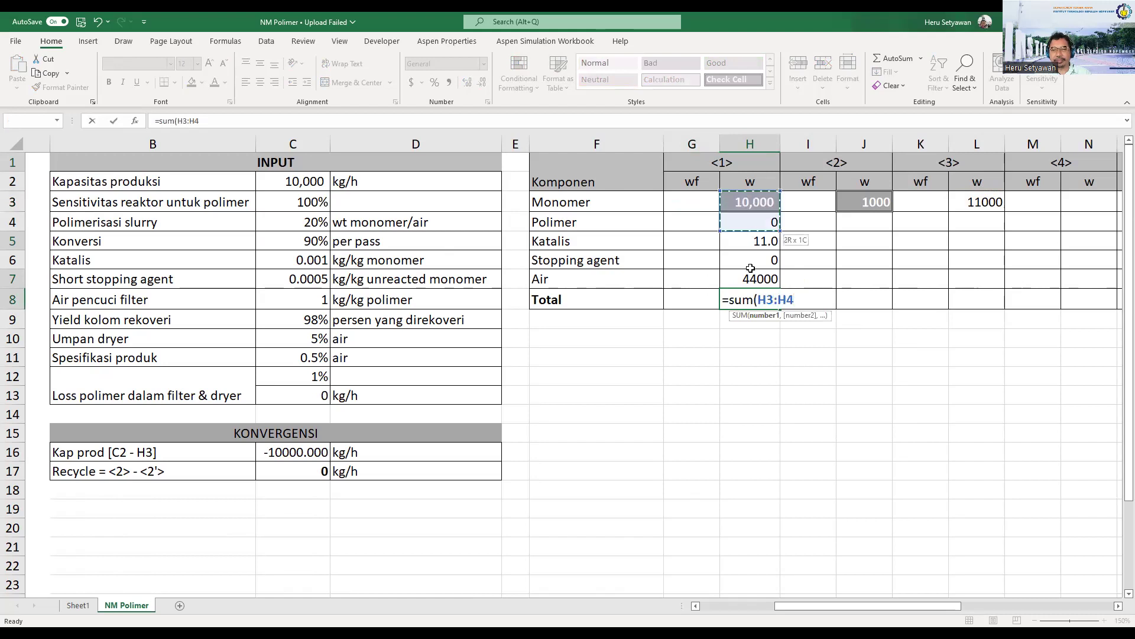
{"action": "left_click_drag", "start_coordinate": [749, 270], "coordinate": [751, 280]}
{"action": "type", "text": ")"}
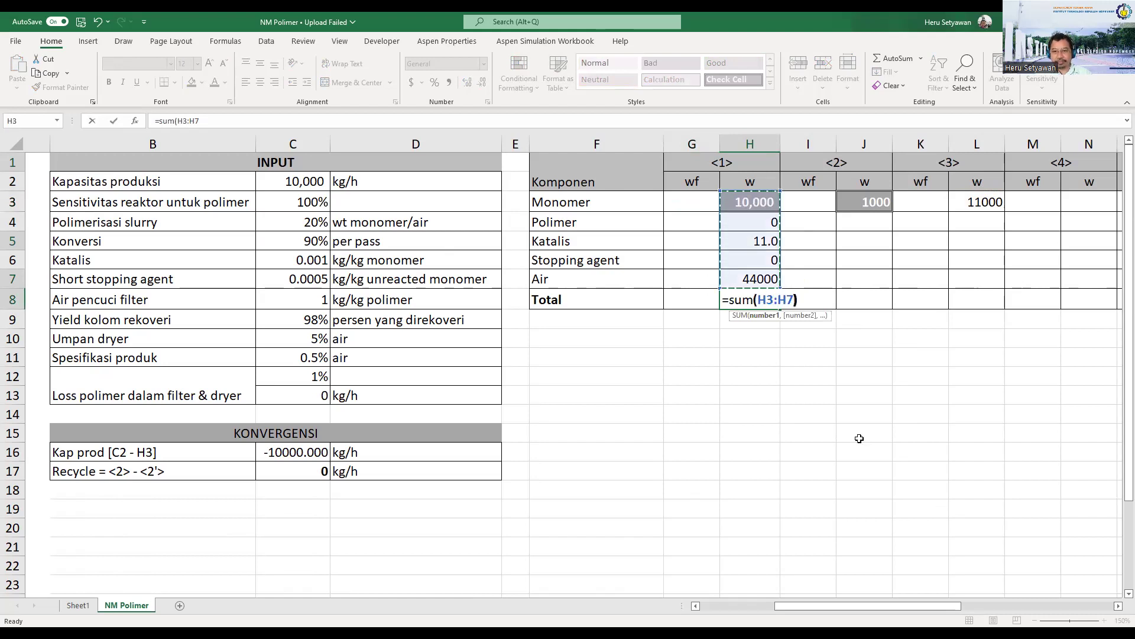
{"action": "key", "text": "Return"}
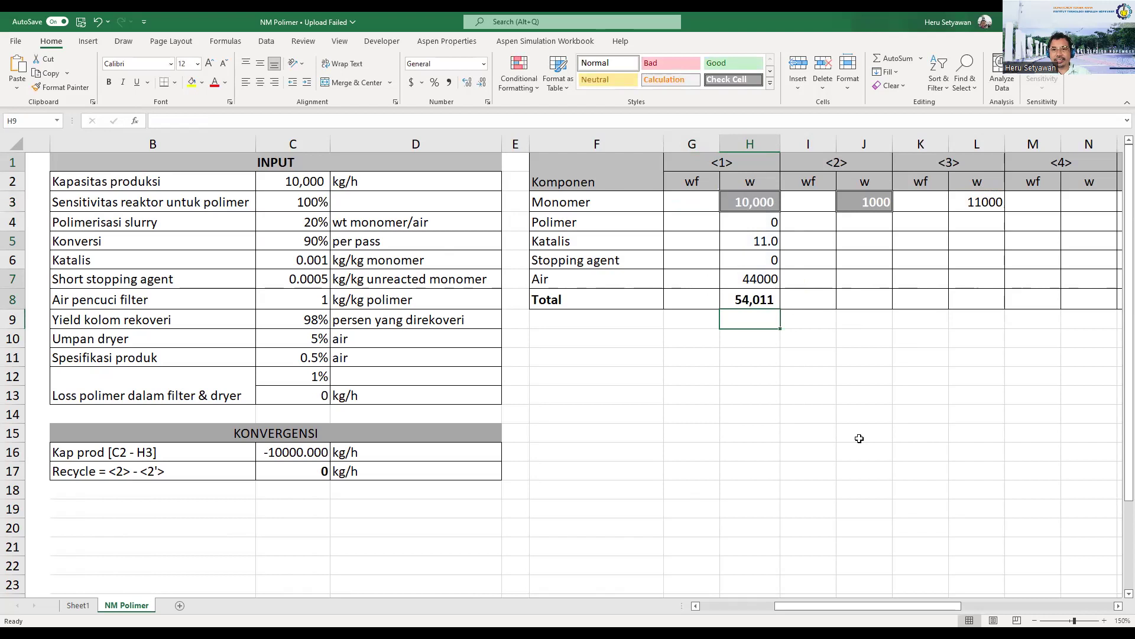
Enter the monomer weight fraction =H3/$H$8 in G3, giving 0.185.
{"action": "left_click", "coordinate": [679, 199]}
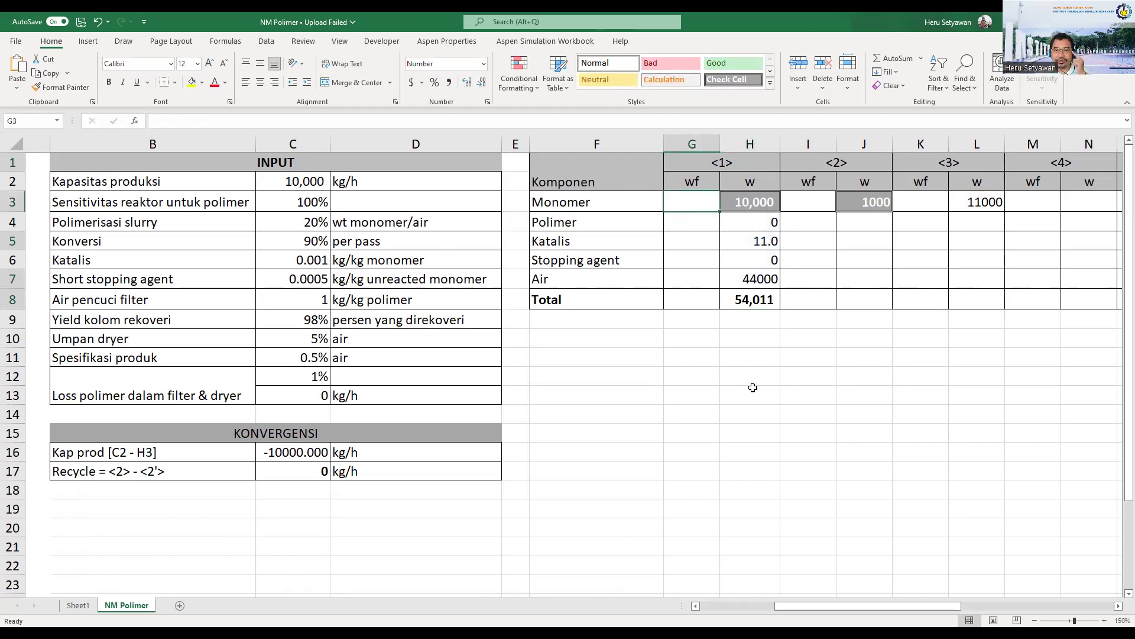
{"action": "type", "text": "="}
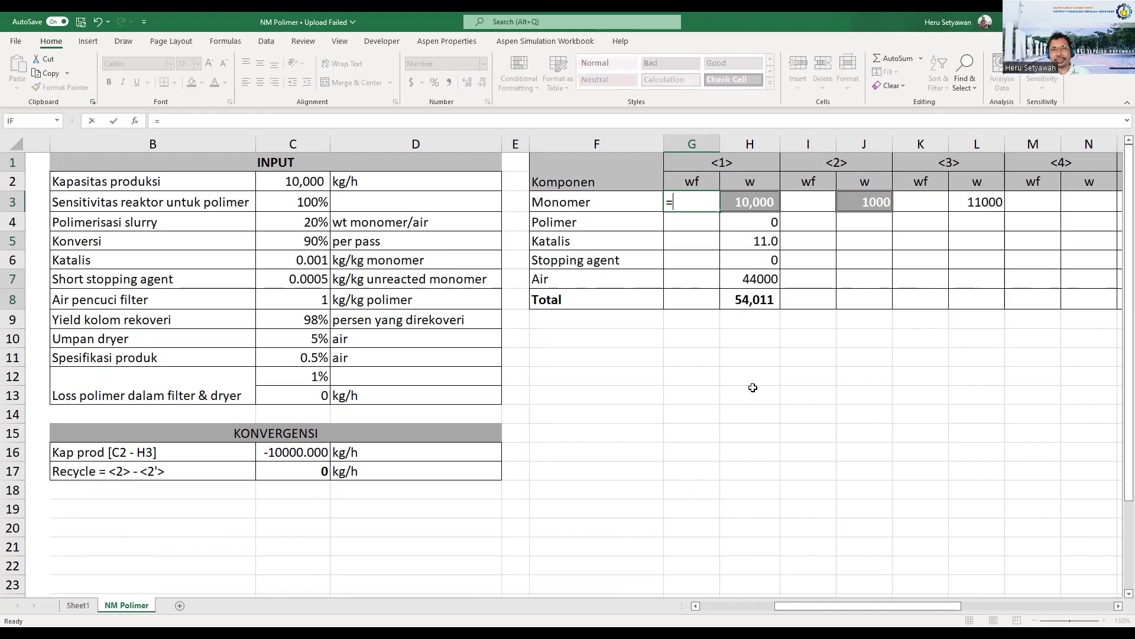
{"action": "key", "text": "Right"}
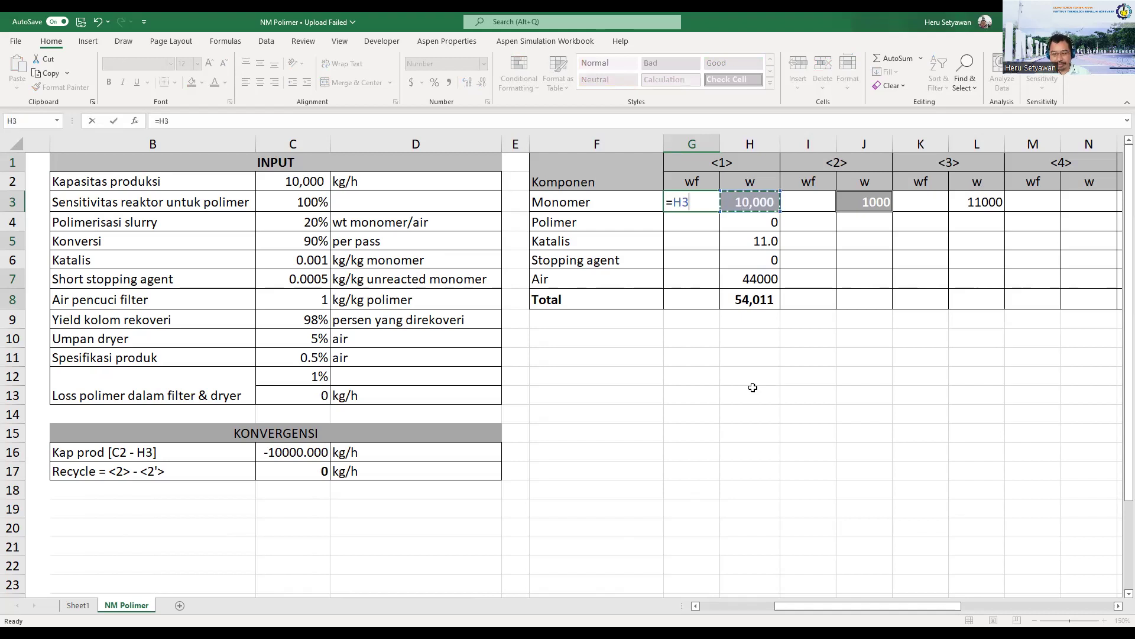
{"action": "type", "text": "/"}
{"action": "left_click", "coordinate": [766, 302]}
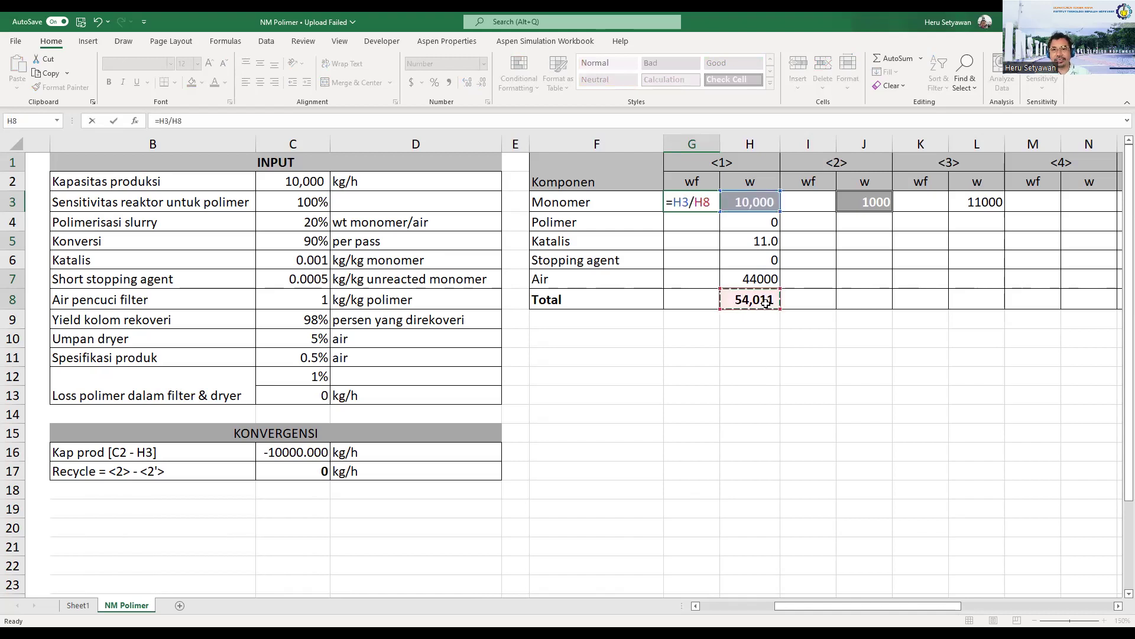
{"action": "left_click", "coordinate": [176, 120]}
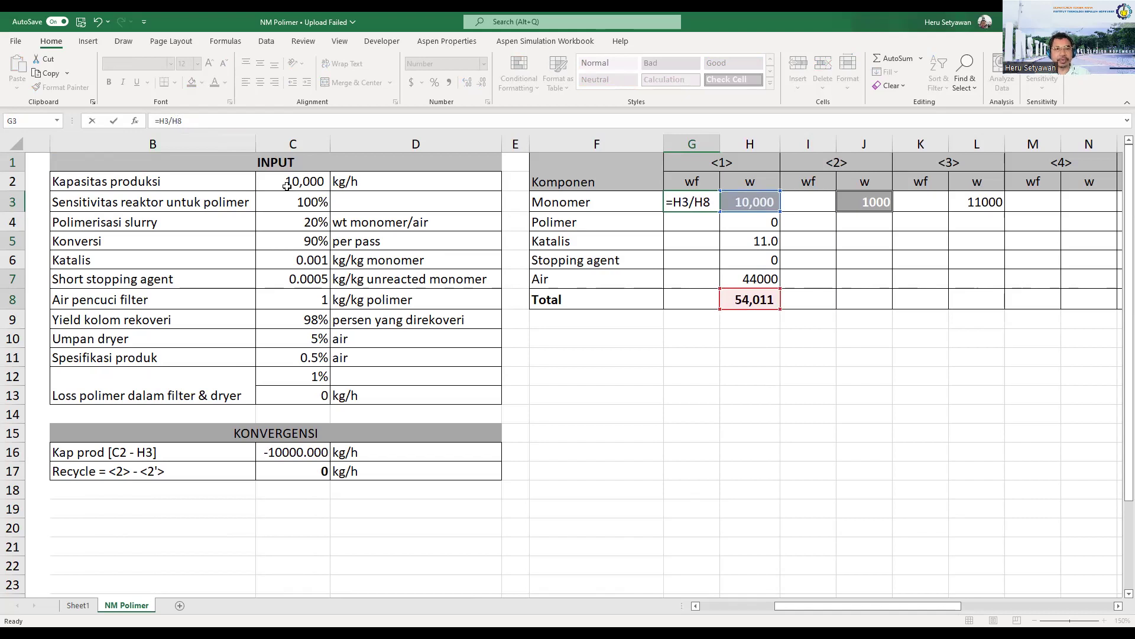
{"action": "key", "text": "F4"}
{"action": "key", "text": "Return"}
Fill the fraction formula down to G7 and copy the H8 total into G8.
{"action": "key", "text": "Up"}
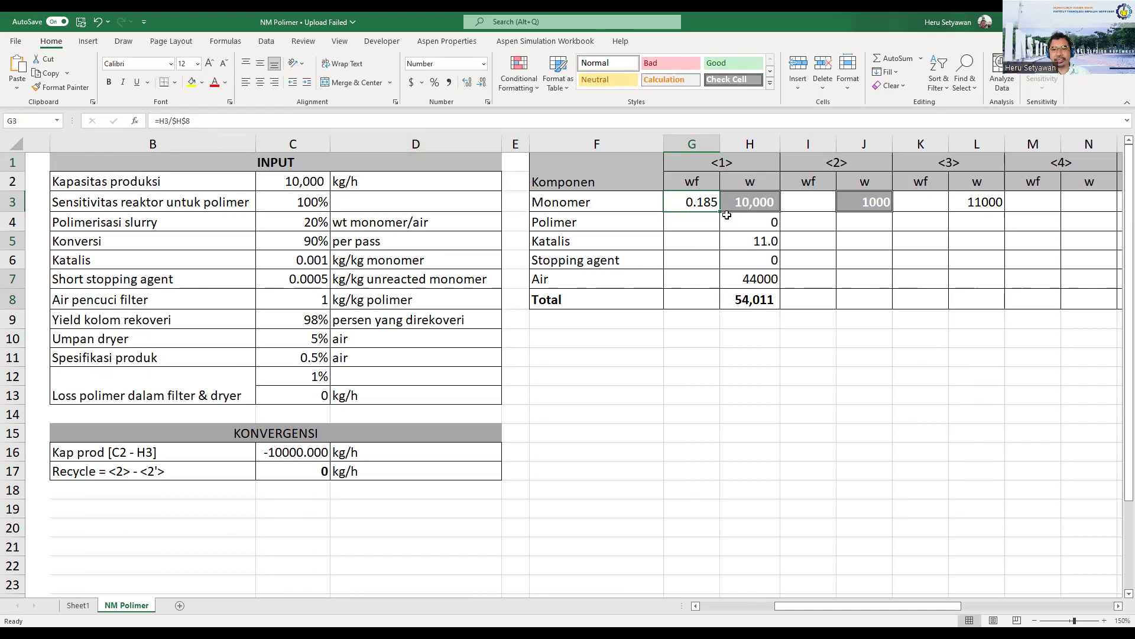
{"action": "left_click_drag", "start_coordinate": [718, 215], "coordinate": [715, 288]}
{"action": "left_click", "coordinate": [761, 303]}
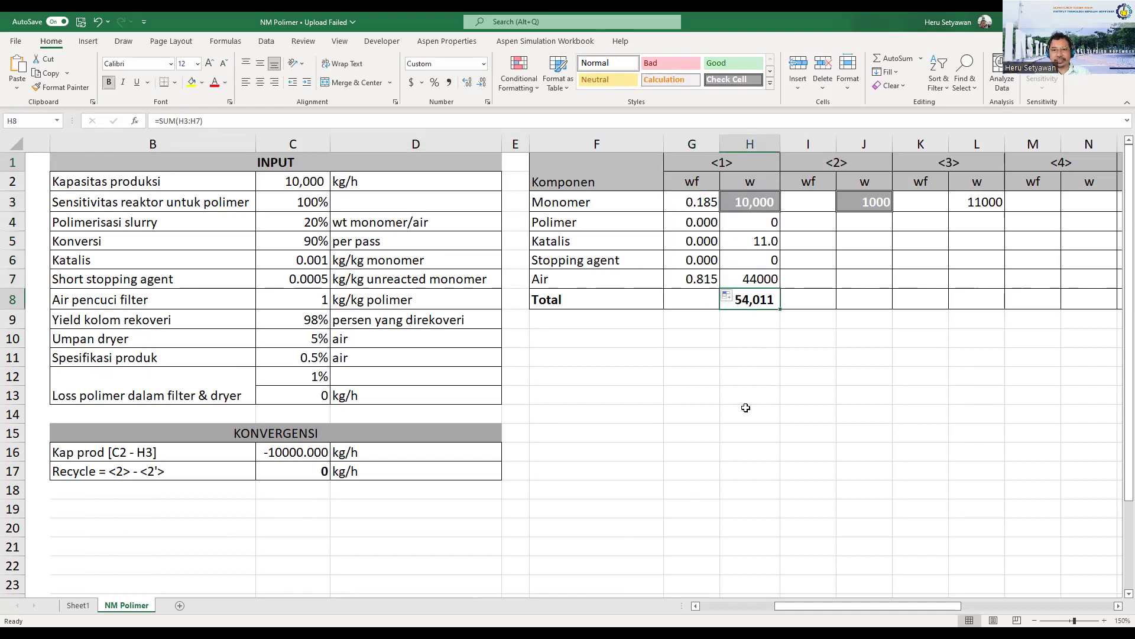
{"action": "left_click_drag", "start_coordinate": [780, 311], "coordinate": [674, 302]}
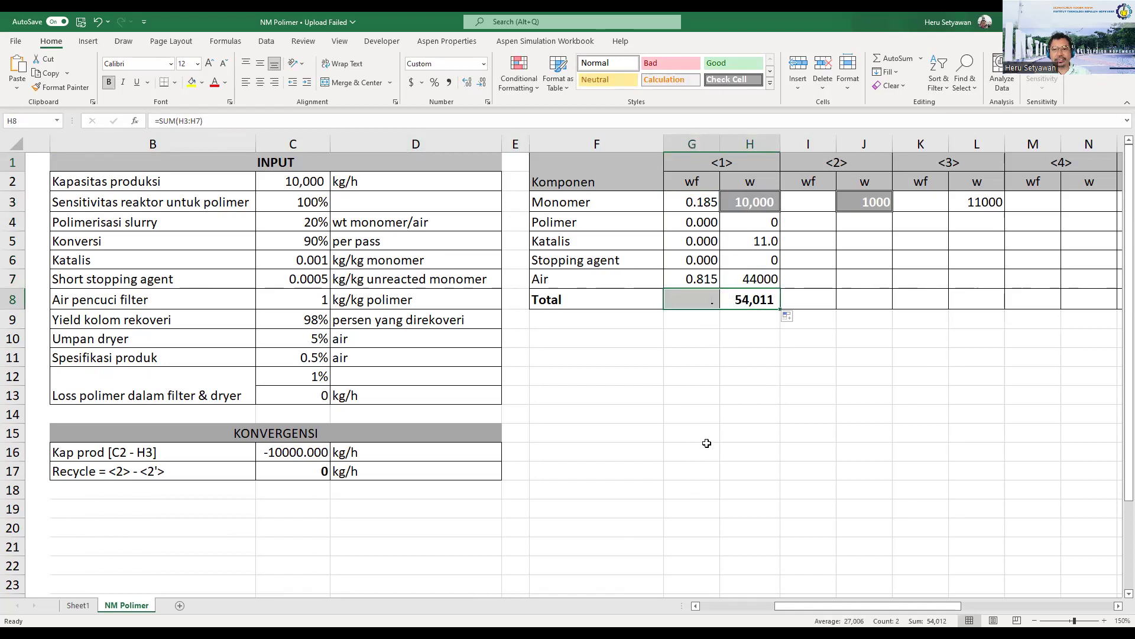
{"action": "left_click", "coordinate": [757, 379]}
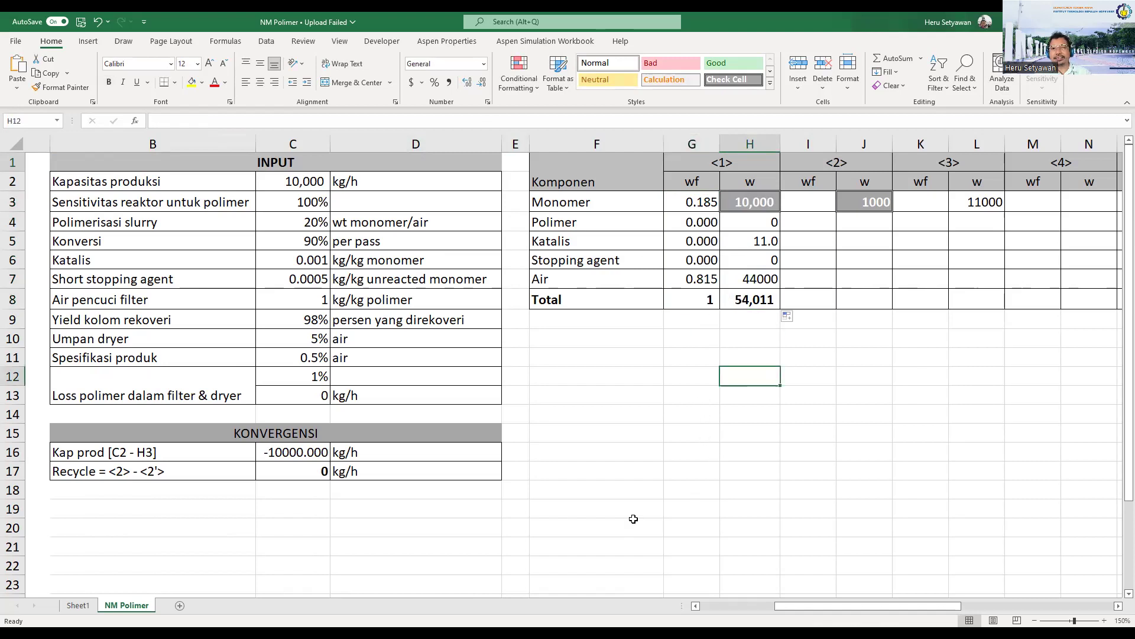
Enter 0 for stream <2> polymer, catalyst, stopping agent and air flows in J4 to J7.
{"action": "left_click", "coordinate": [867, 222]}
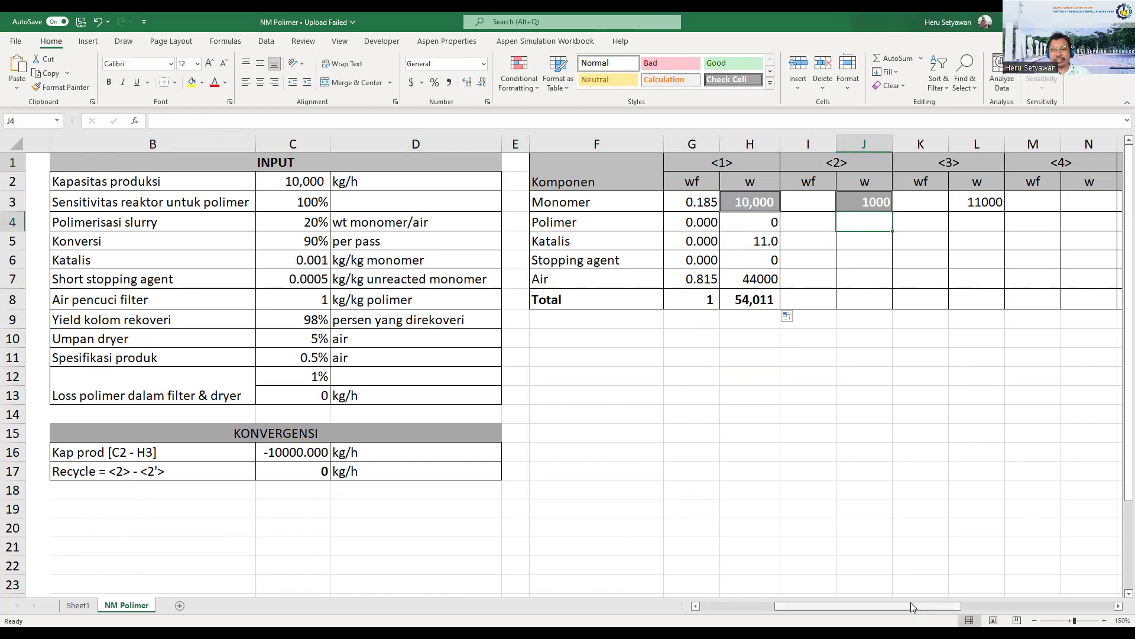
{"action": "type", "text": "0"}
{"action": "key", "text": "Return"}
{"action": "type", "text": "0"}
{"action": "key", "text": "Return"}
{"action": "type", "text": "0"}
{"action": "key", "text": "Return"}
{"action": "type", "text": "0"}
{"action": "key", "text": "Return"}
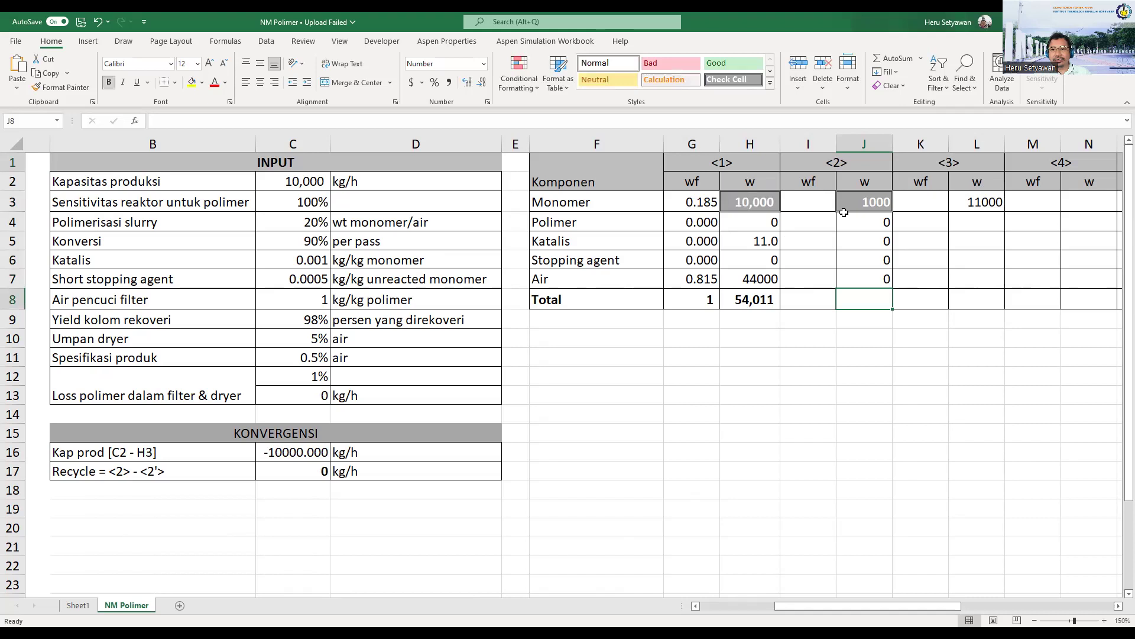
Enter =J3/J8 in I3 and extend the SUM total across to J8, giving 1,000.
{"action": "left_click", "coordinate": [818, 207]}
{"action": "type", "text": "="}
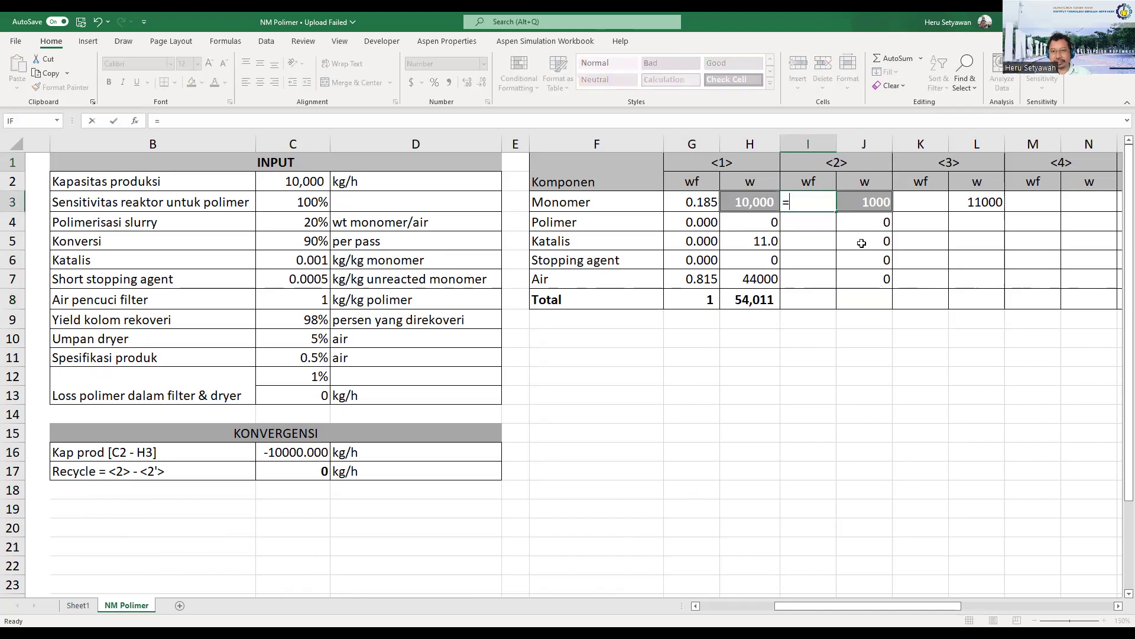
{"action": "key", "text": "Right"}
{"action": "type", "text": "/"}
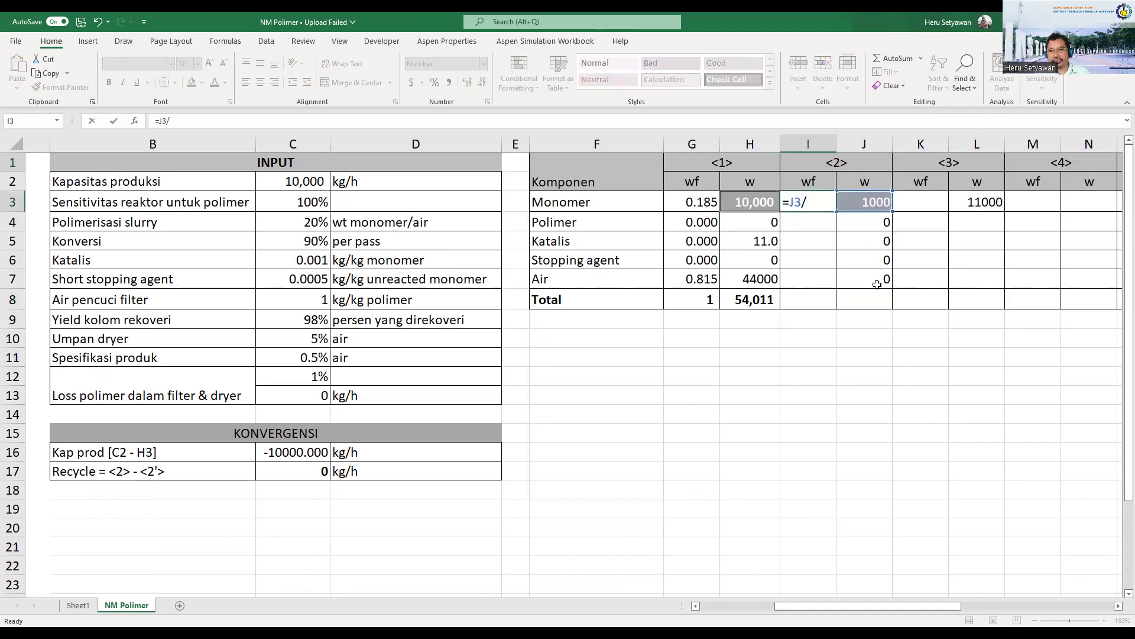
{"action": "left_click", "coordinate": [873, 303]}
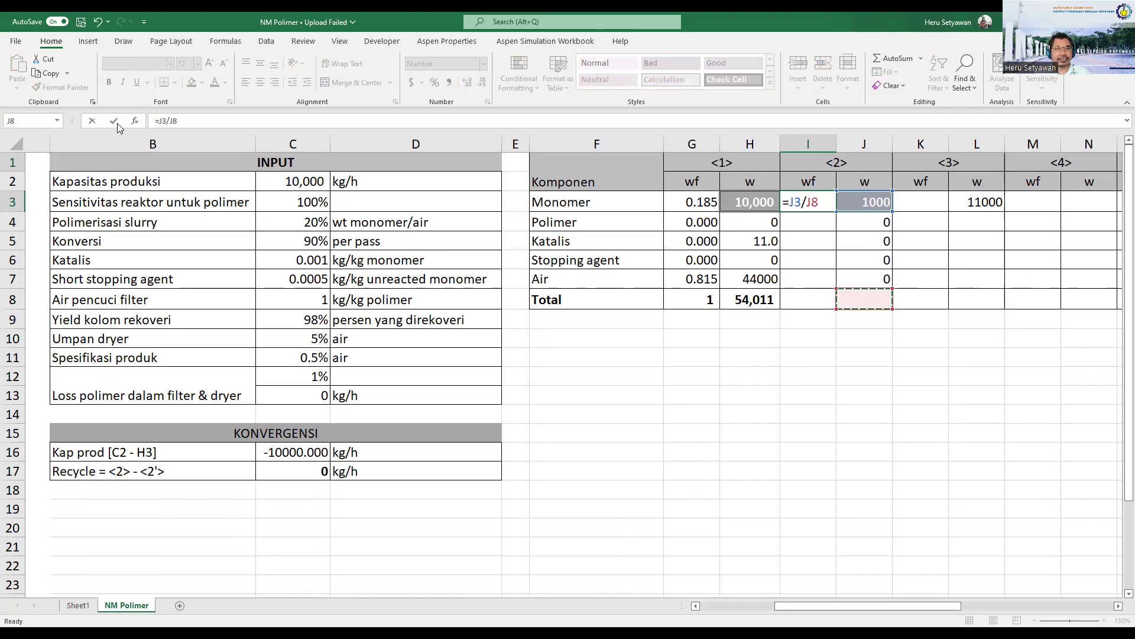
{"action": "left_click", "coordinate": [172, 121]}
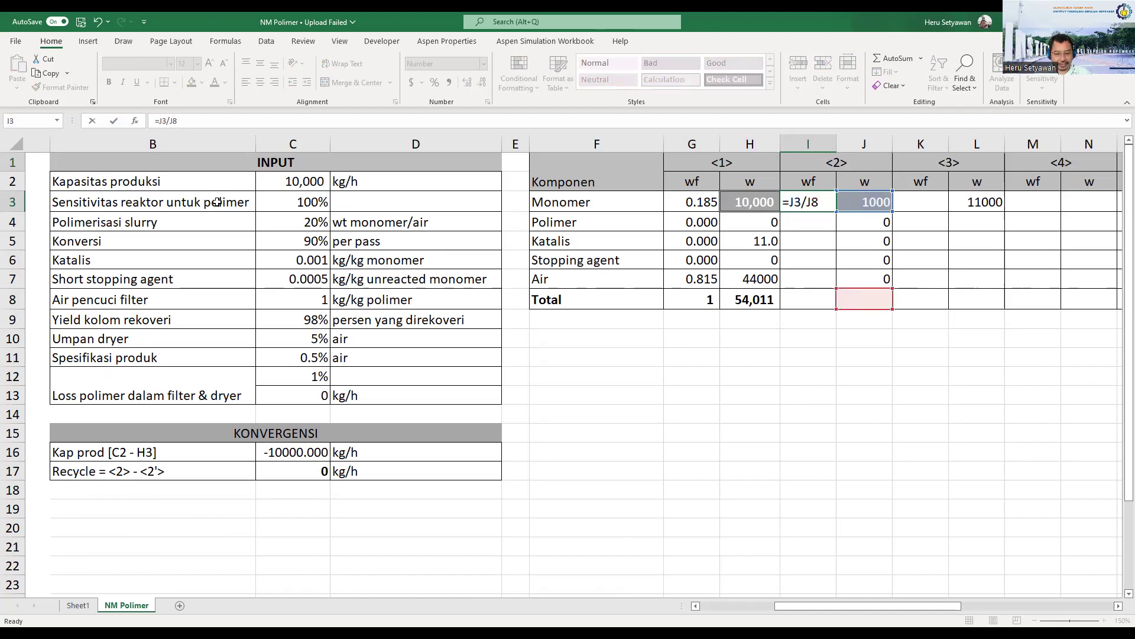
{"action": "key", "text": "Return"}
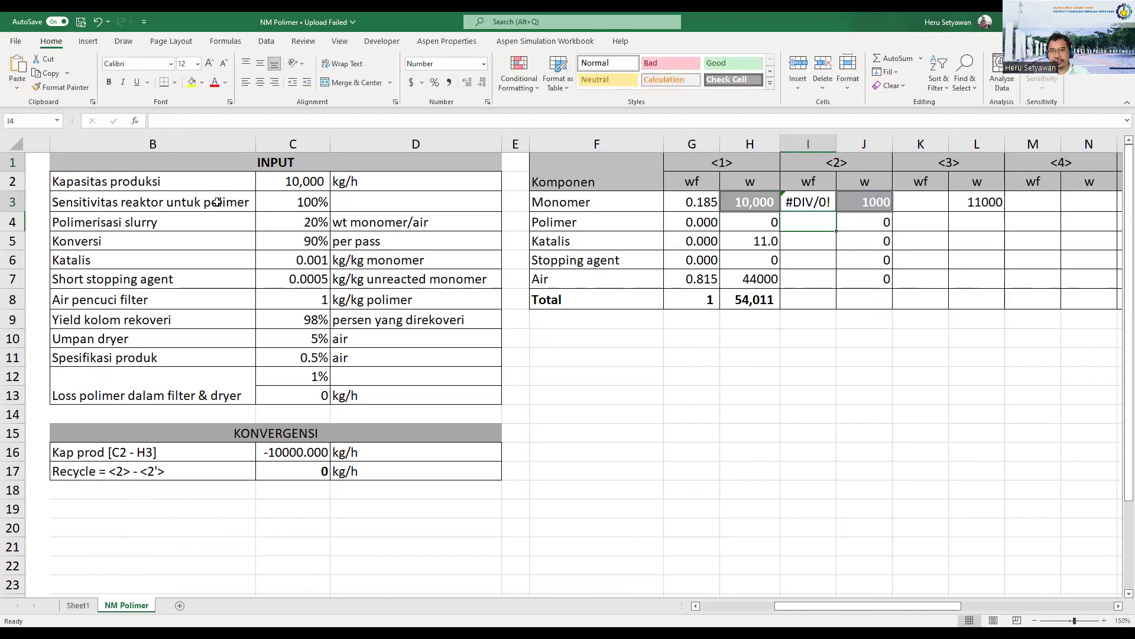
{"action": "left_click", "coordinate": [750, 299]}
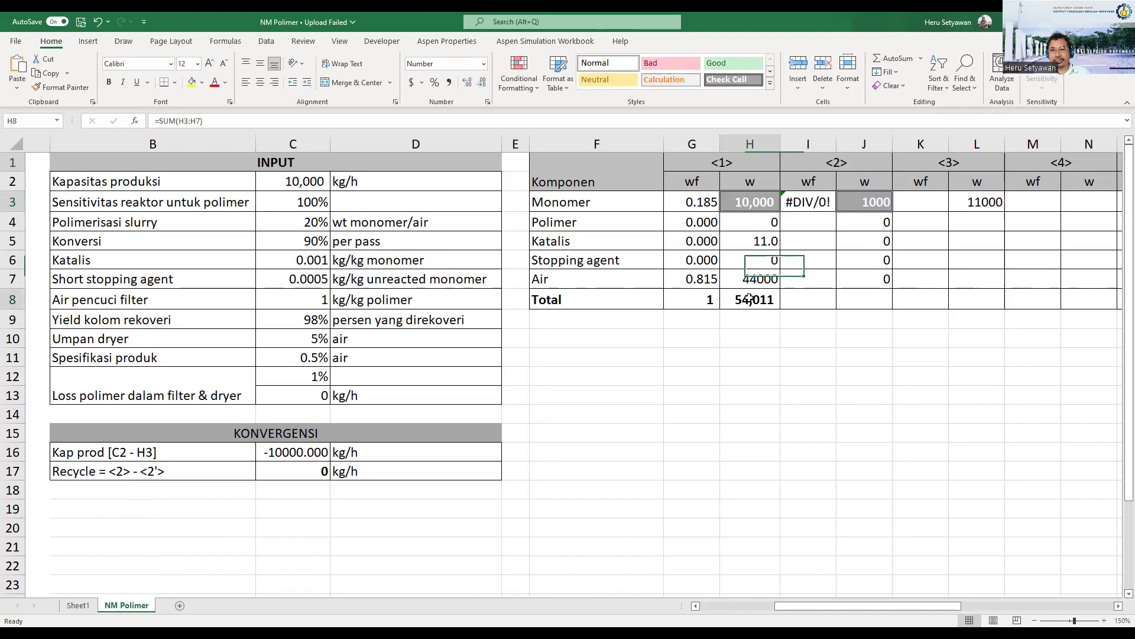
{"action": "left_click_drag", "start_coordinate": [781, 308], "coordinate": [868, 304]}
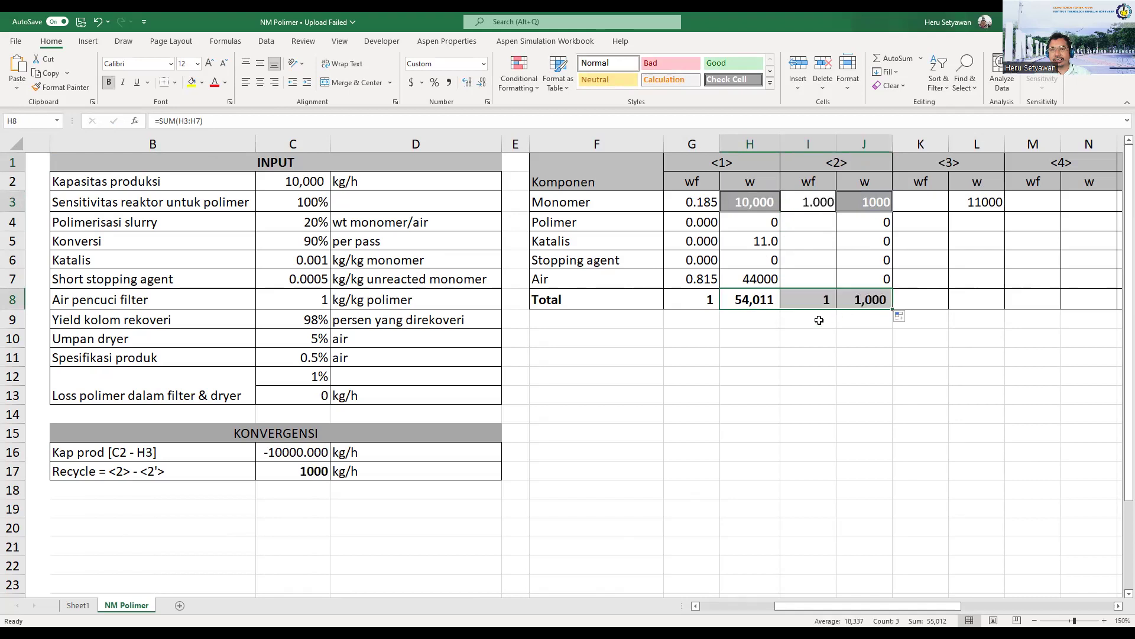
Enter 0 weight fractions in I4 through I7 for stream <2>.
{"action": "left_click", "coordinate": [817, 221]}
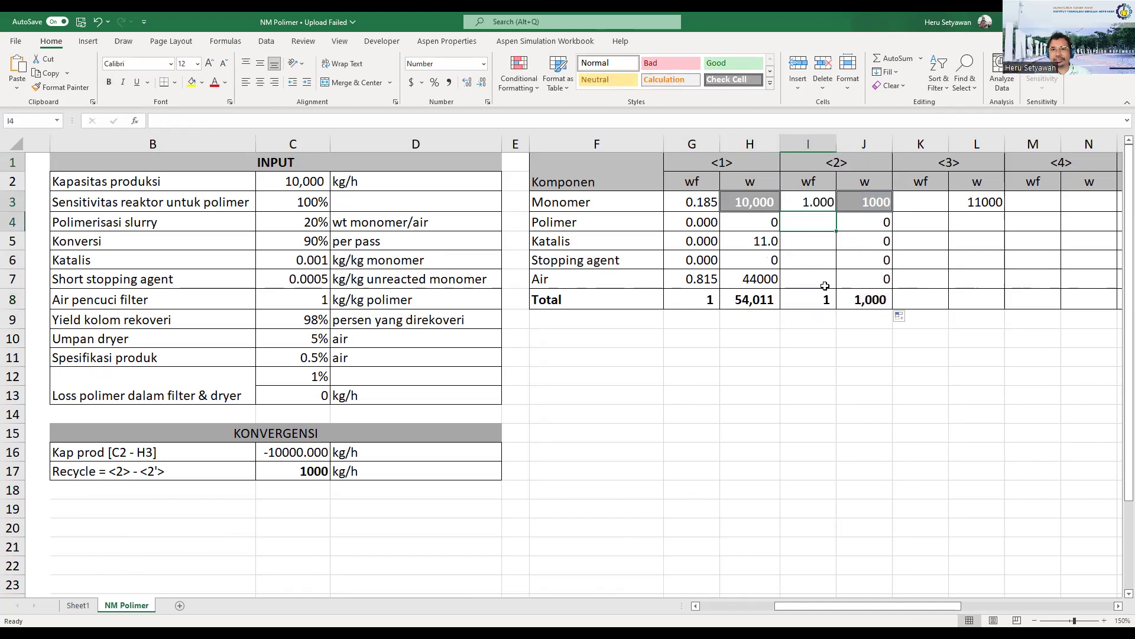
{"action": "type", "text": "0"}
{"action": "key", "text": "Return"}
{"action": "type", "text": "0"}
{"action": "key", "text": "Return"}
{"action": "type", "text": "0"}
{"action": "key", "text": "Return"}
{"action": "type", "text": "0"}
{"action": "key", "text": "Return"}
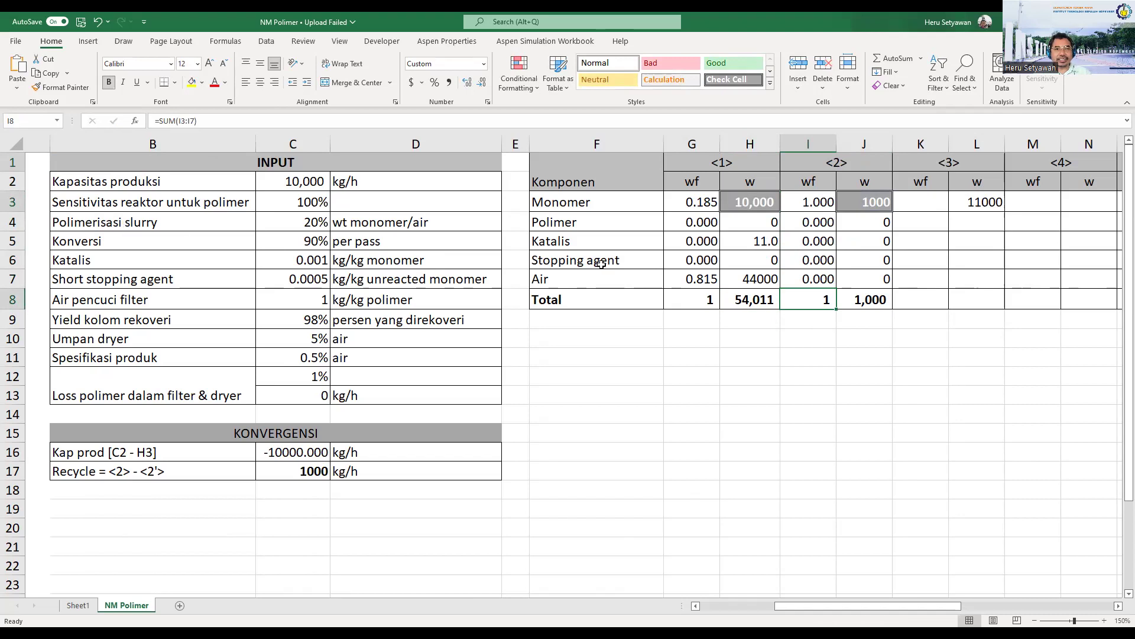
Fill L3's formula down to L7 and the total across to L8, giving 55,011.
{"action": "mouse_move", "coordinate": [874, 606]}
{"action": "left_mouse_down"}
{"action": "mouse_move", "coordinate": [752, 612]}
{"action": "mouse_move", "coordinate": [414, 364]}
{"action": "left_mouse_up"}
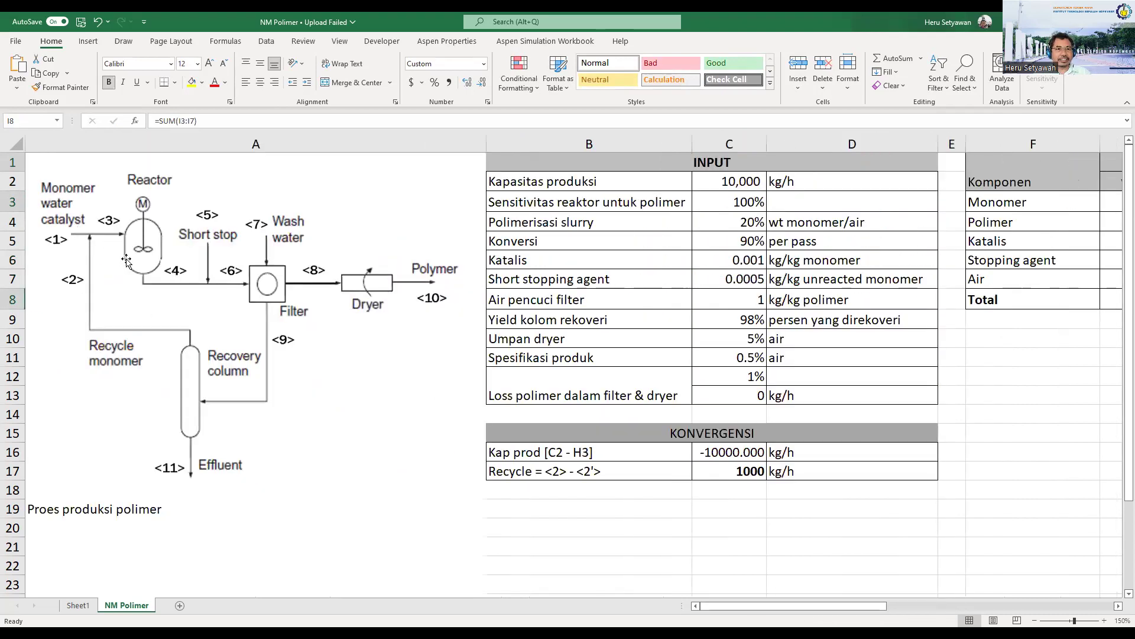
{"action": "left_click_drag", "start_coordinate": [799, 609], "coordinate": [875, 609]}
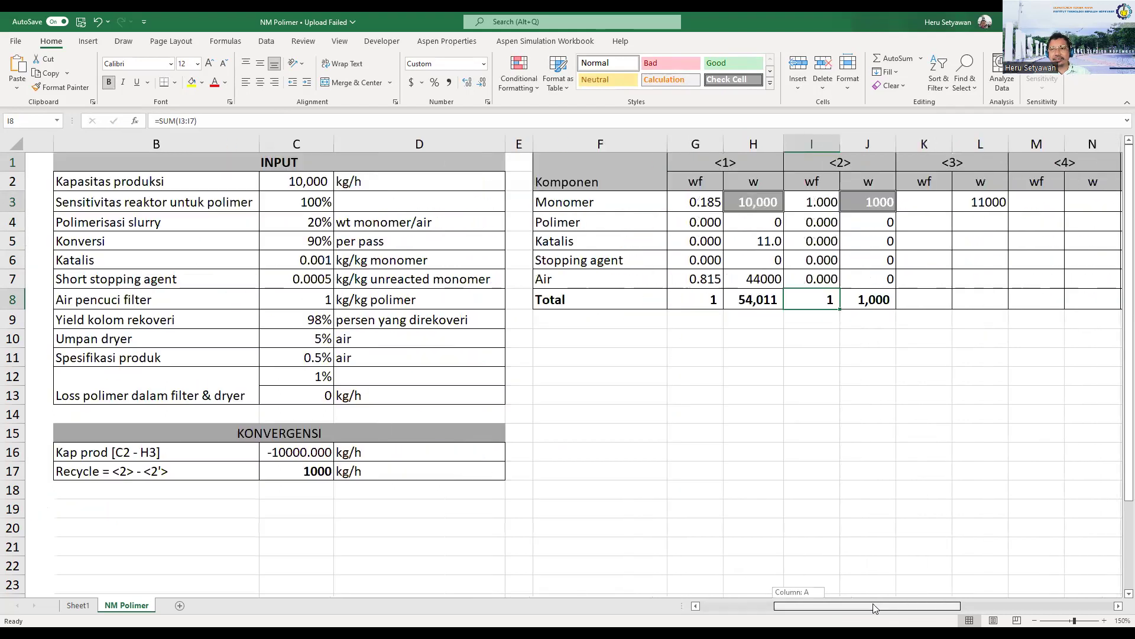
{"action": "left_click", "coordinate": [979, 221]}
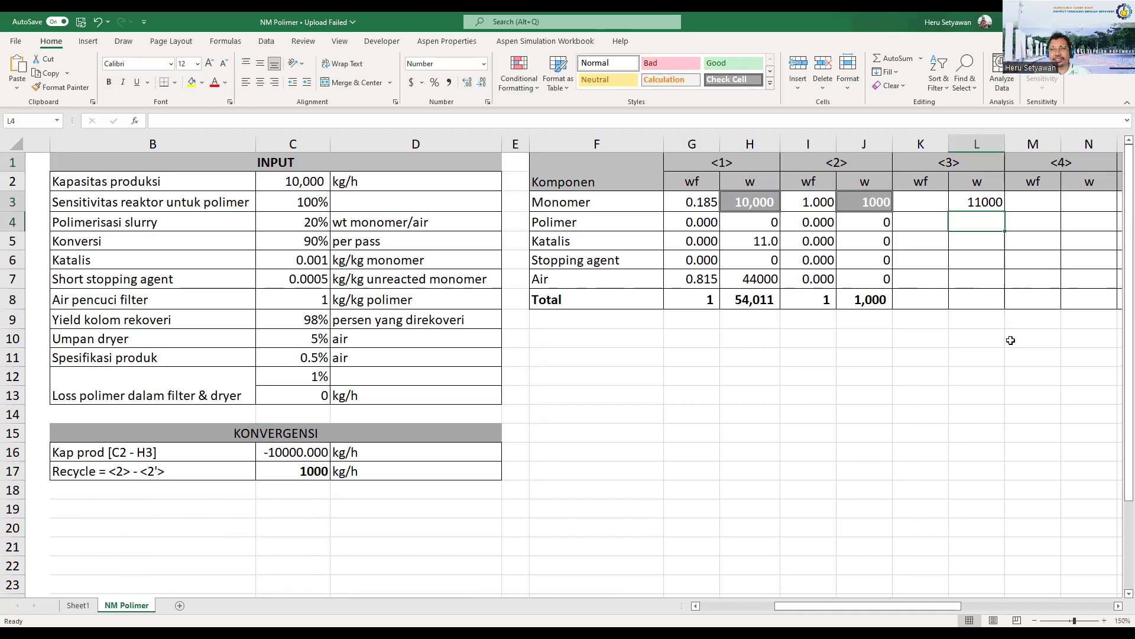
{"action": "key", "text": "Up"}
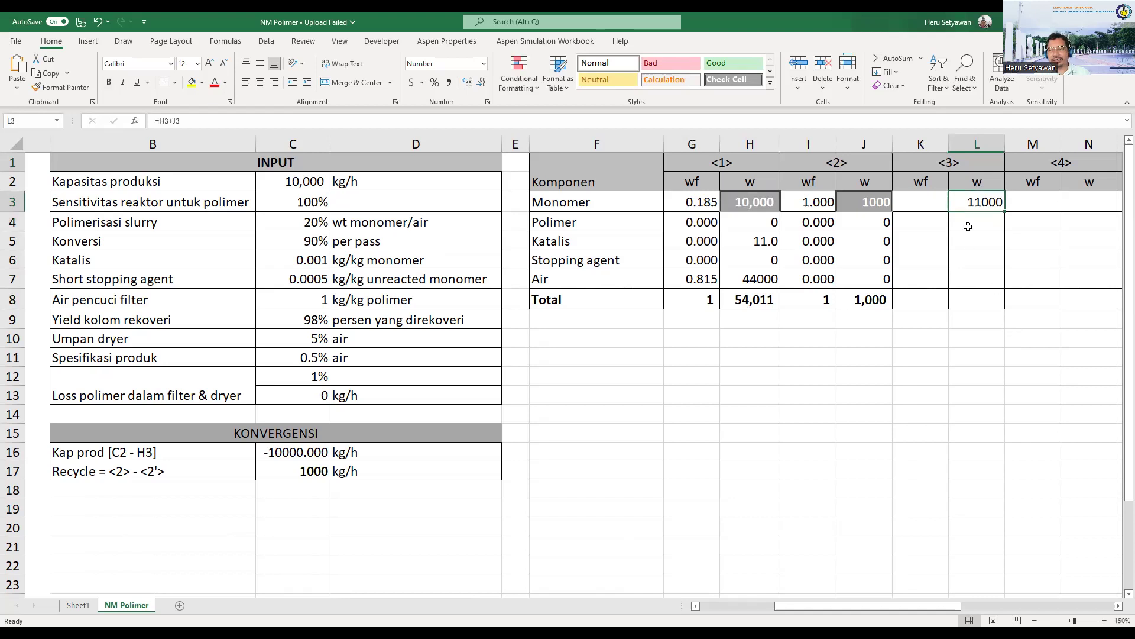
{"action": "left_click_drag", "start_coordinate": [1005, 214], "coordinate": [1004, 289]}
{"action": "left_click", "coordinate": [868, 304]}
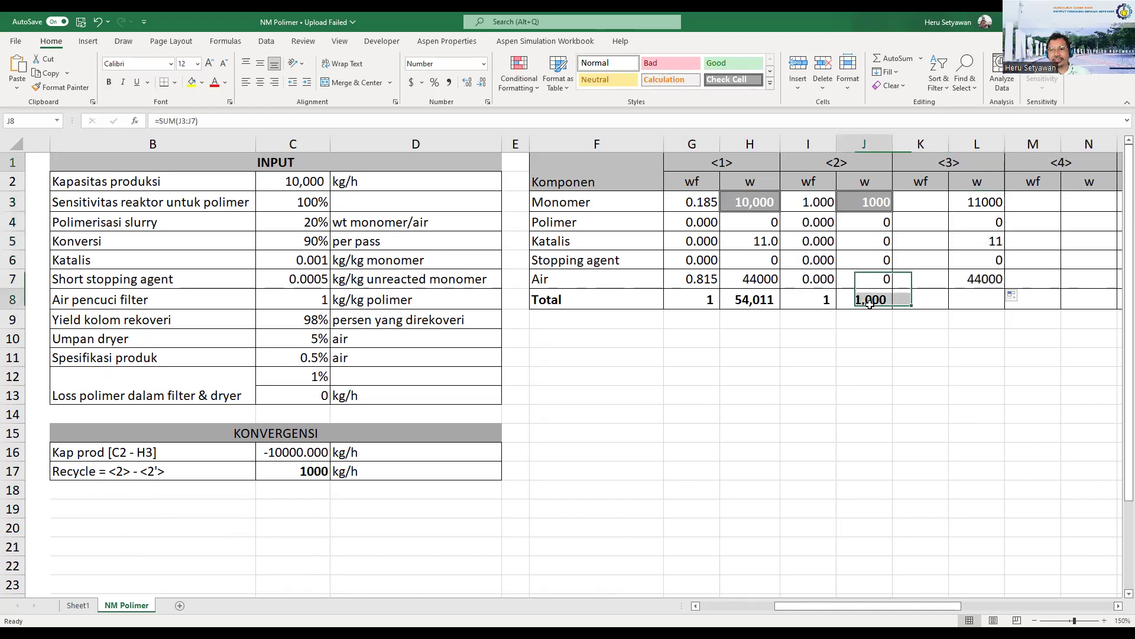
{"action": "left_click_drag", "start_coordinate": [894, 309], "coordinate": [1004, 309]}
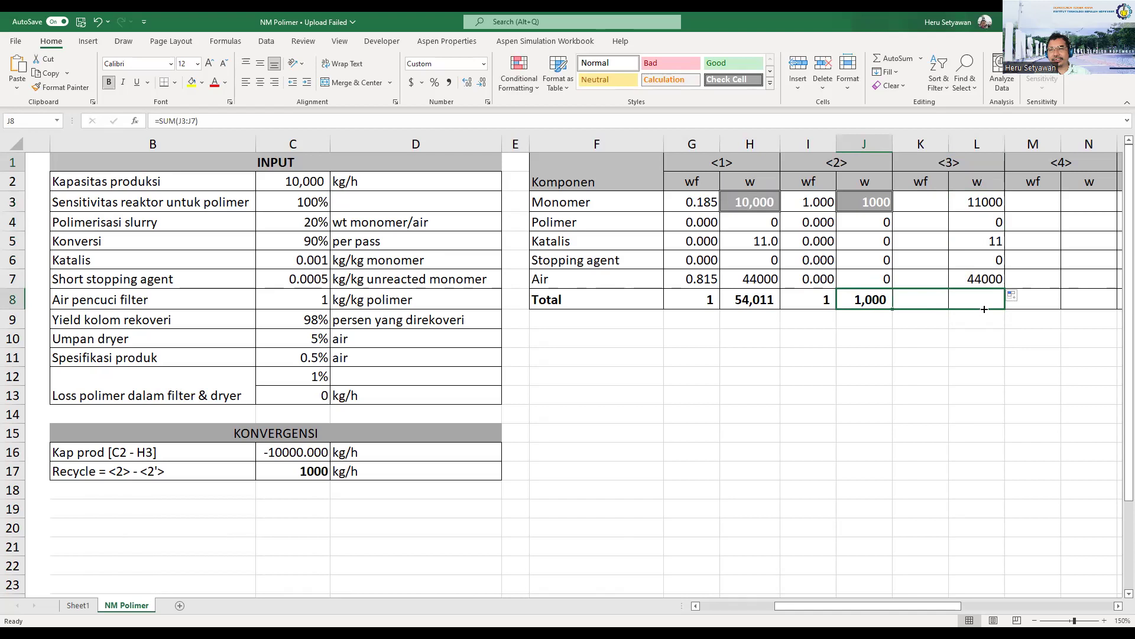
{"action": "left_click", "coordinate": [930, 203]}
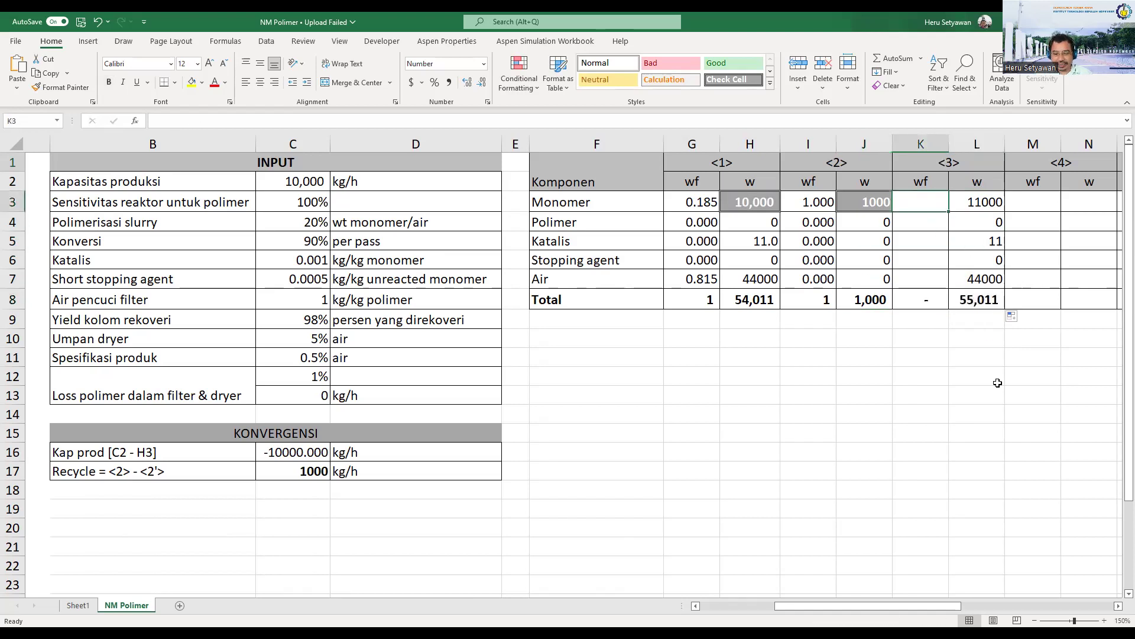
Enter =L3/$L$8 in K3 and fill down to K7: 0.200 monomer, 0.800 air.
{"action": "type", "text": "="}
{"action": "key", "text": "Right"}
{"action": "type", "text": "/"}
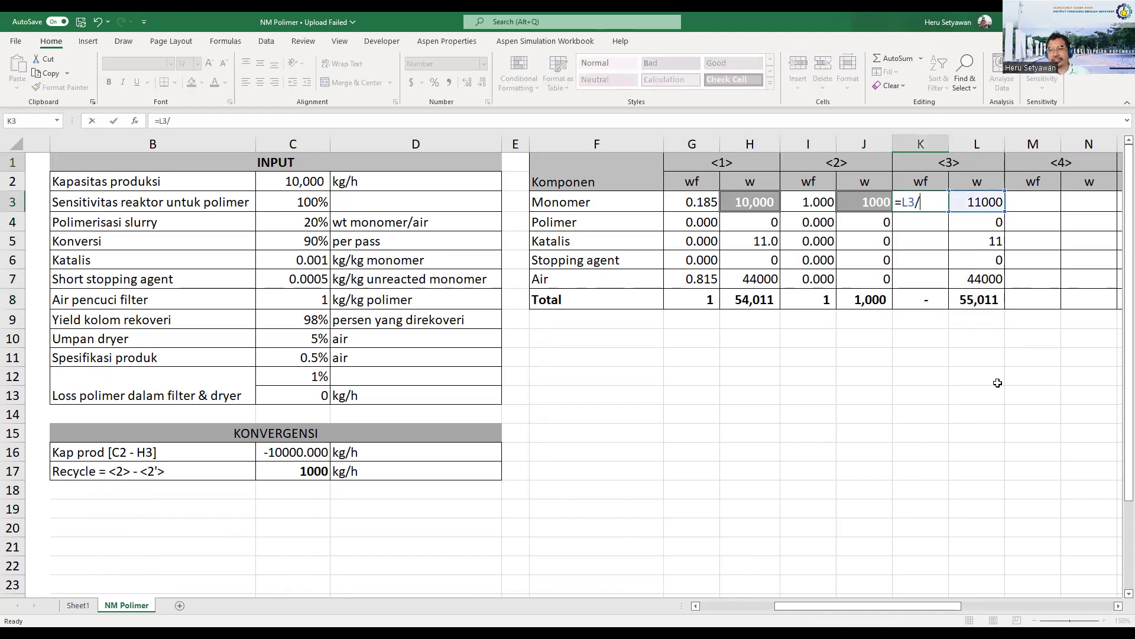
{"action": "left_click", "coordinate": [994, 300]}
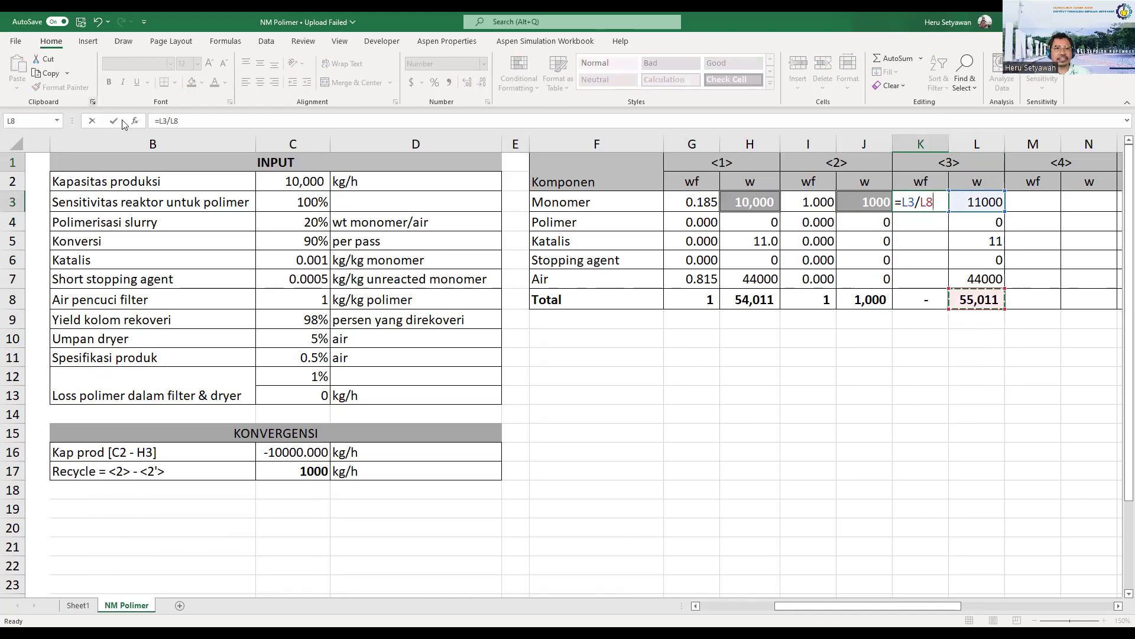
{"action": "left_click", "coordinate": [178, 121]}
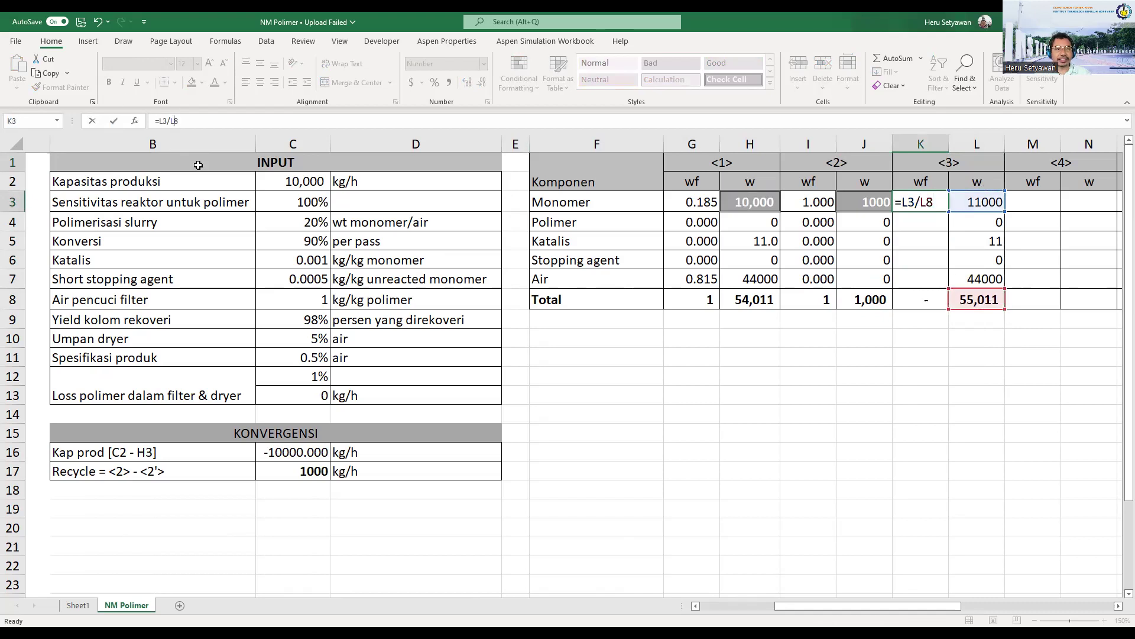
{"action": "key", "text": "F4"}
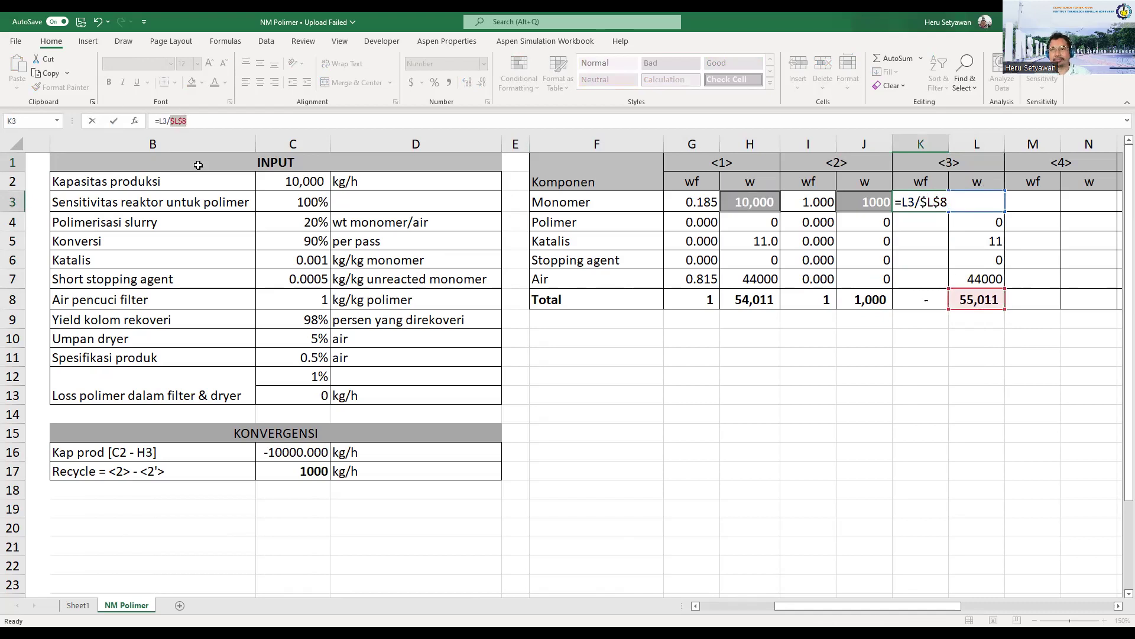
{"action": "key", "text": "Return"}
{"action": "left_click", "coordinate": [913, 204]}
{"action": "left_click_drag", "start_coordinate": [948, 212], "coordinate": [946, 287]}
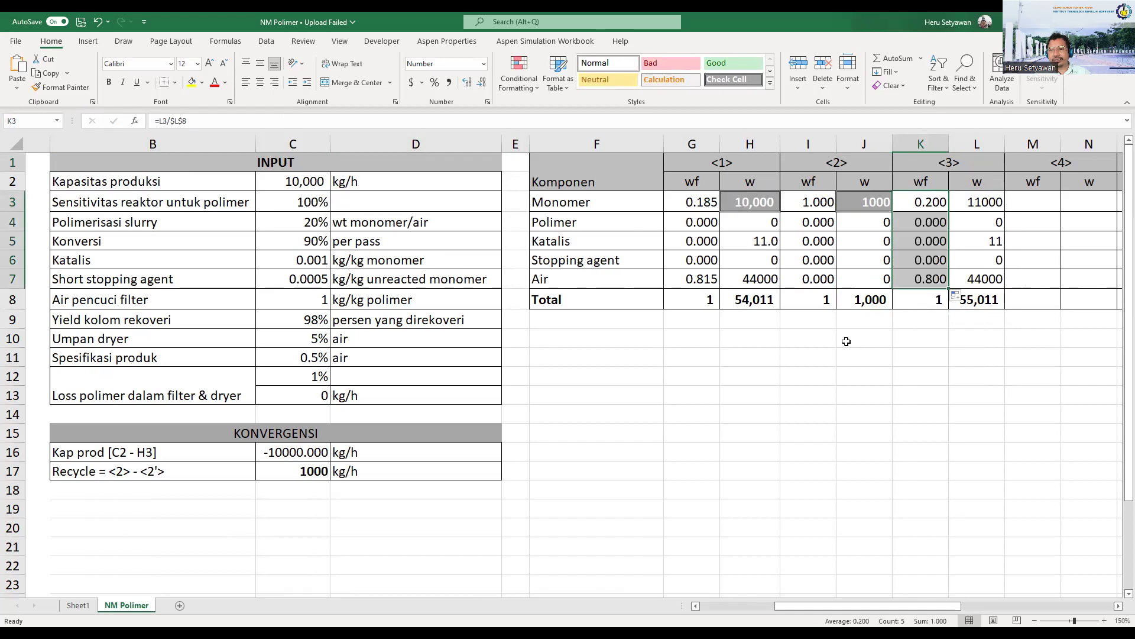
{"action": "left_click", "coordinate": [989, 204]}
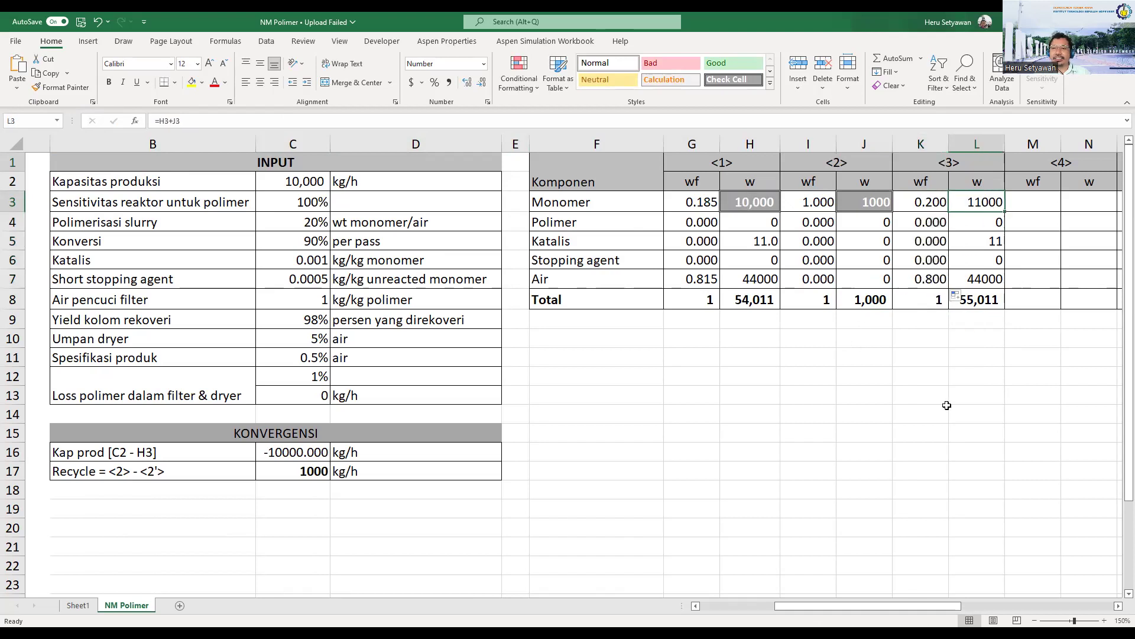
{"action": "left_click_drag", "start_coordinate": [919, 608], "coordinate": [814, 609]}
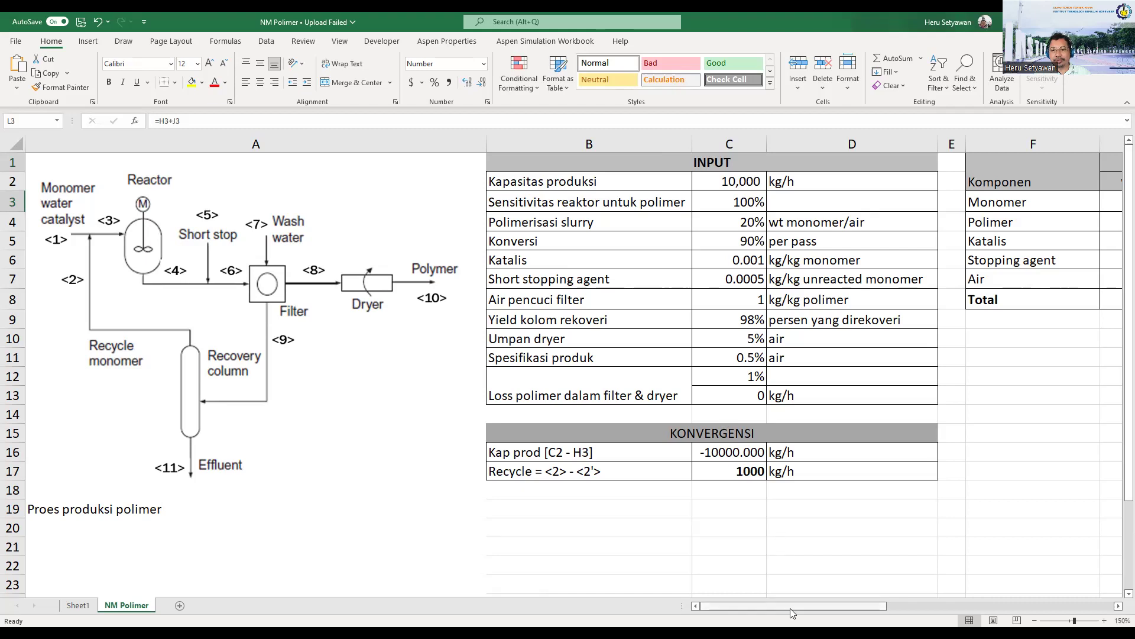
Enter the stream <4> monomer flow in N3 from conversion C5 and L3, giving 1100.
{"action": "left_click_drag", "start_coordinate": [793, 607], "coordinate": [895, 606]}
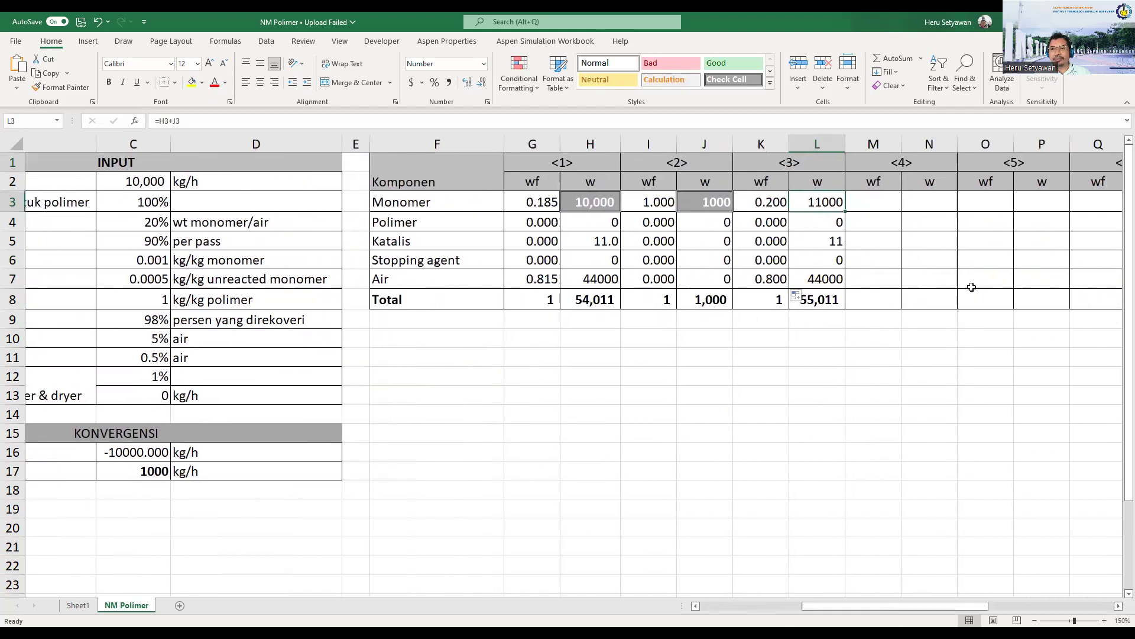
{"action": "left_click", "coordinate": [928, 201]}
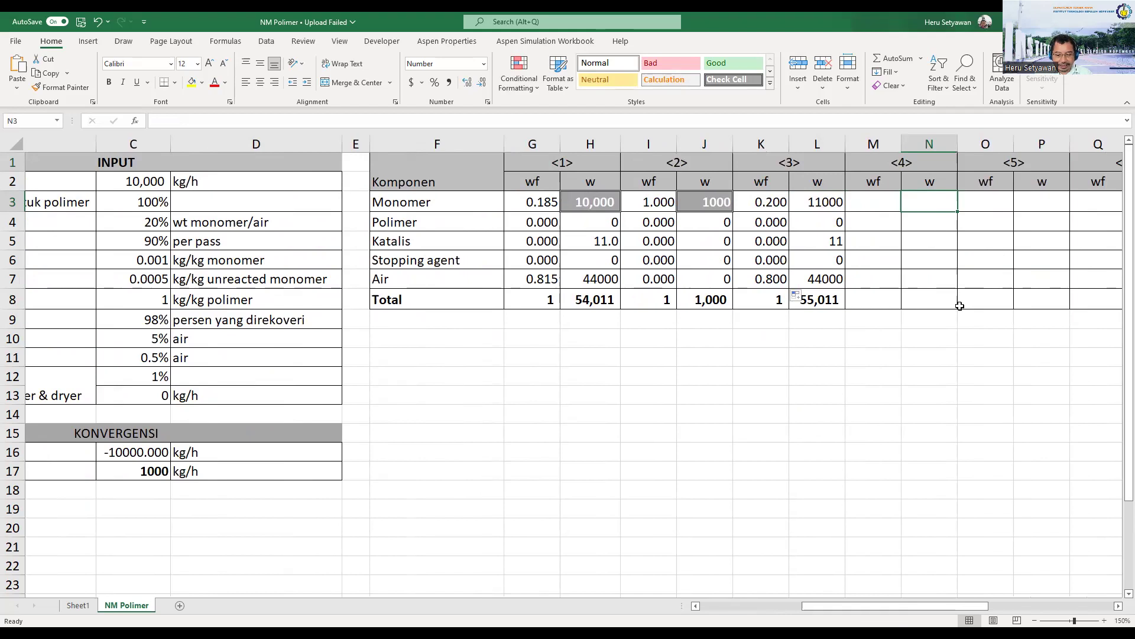
{"action": "type", "text": "=(1-"}
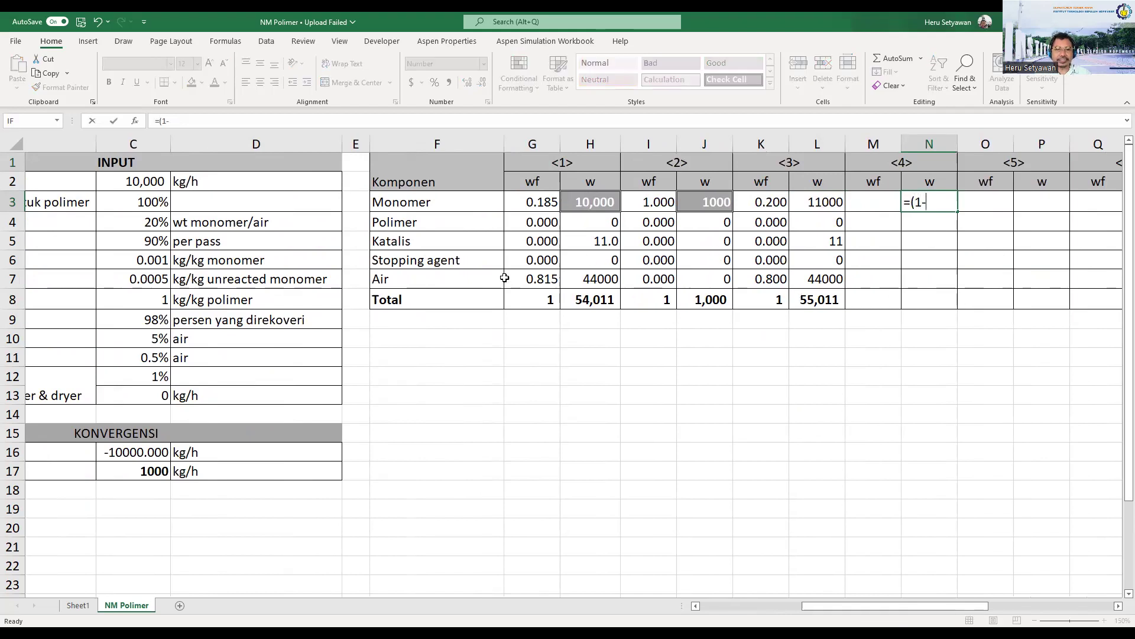
{"action": "left_click", "coordinate": [151, 242]}
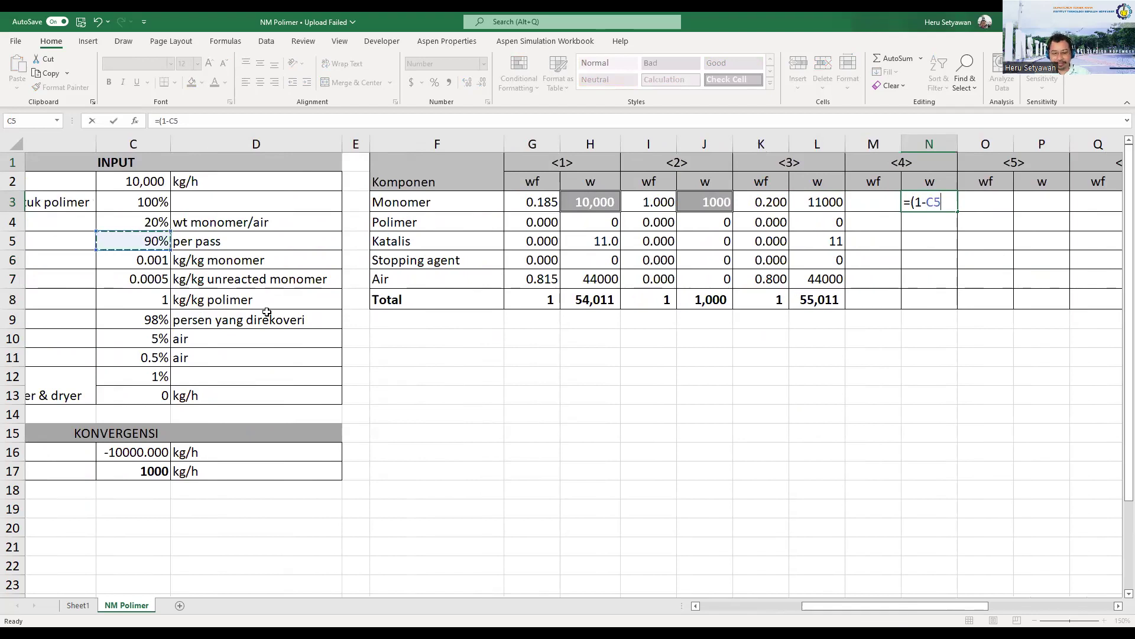
{"action": "type", "text": ")*"}
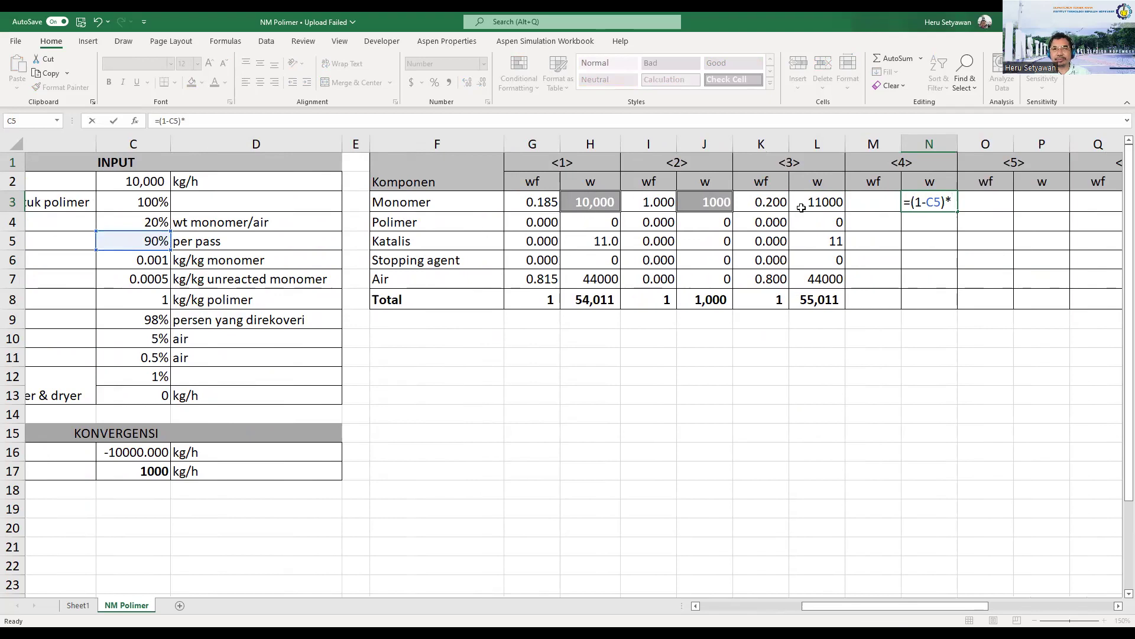
{"action": "left_click", "coordinate": [829, 204]}
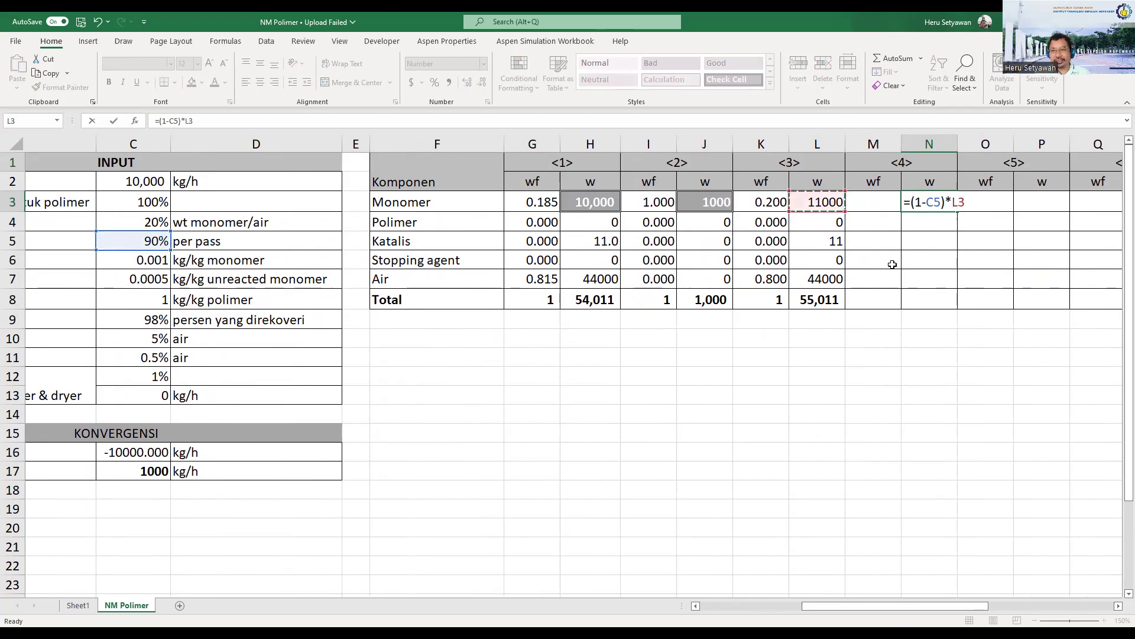
{"action": "key", "text": "Return"}
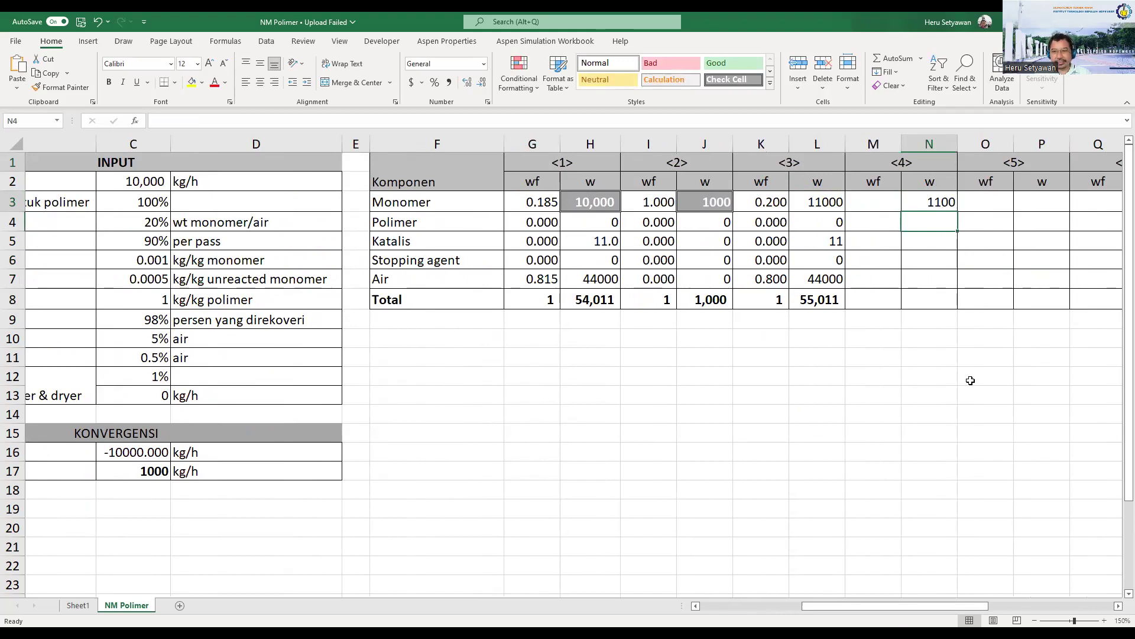
Enter the stream <4> polymer flow =C5*L3 in N4, giving 9900.
{"action": "type", "text": "="}
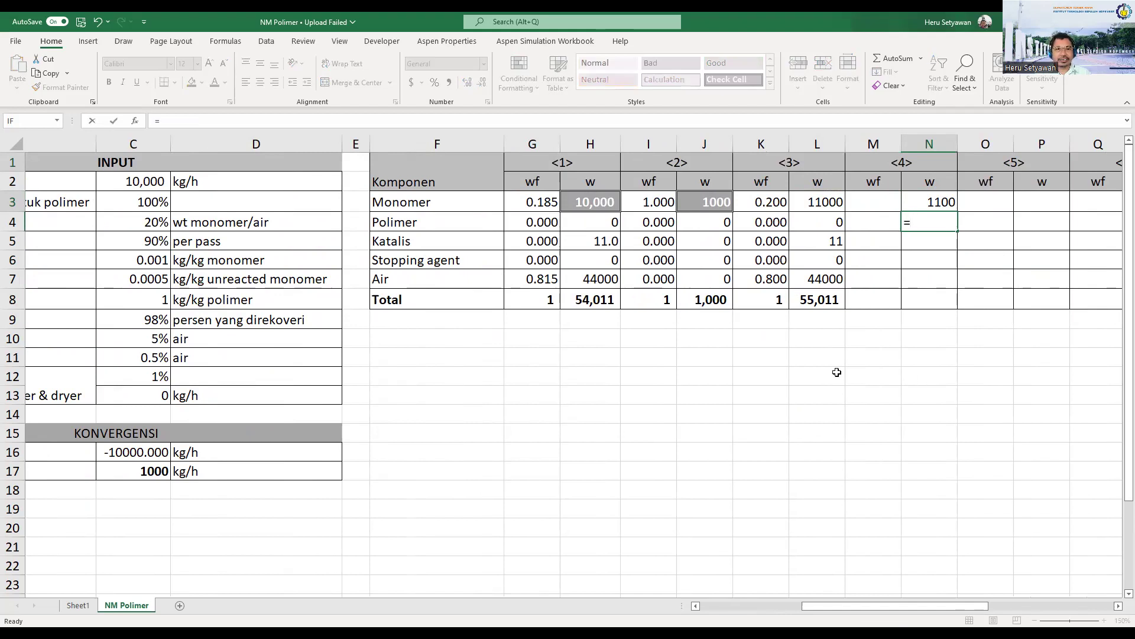
{"action": "left_click", "coordinate": [155, 240]}
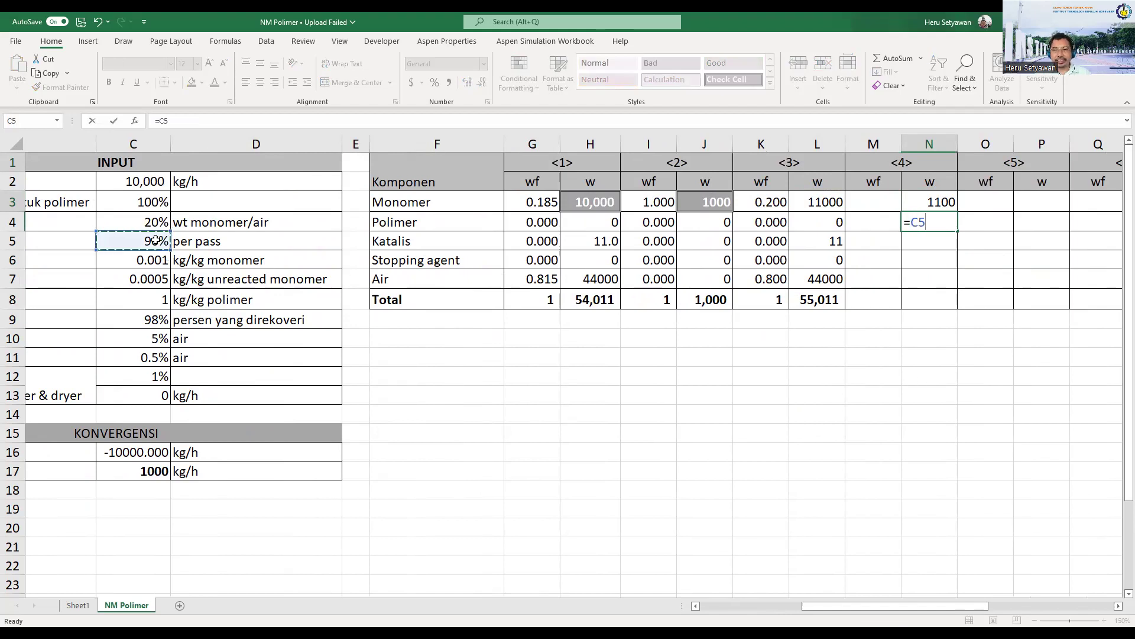
{"action": "type", "text": "*"}
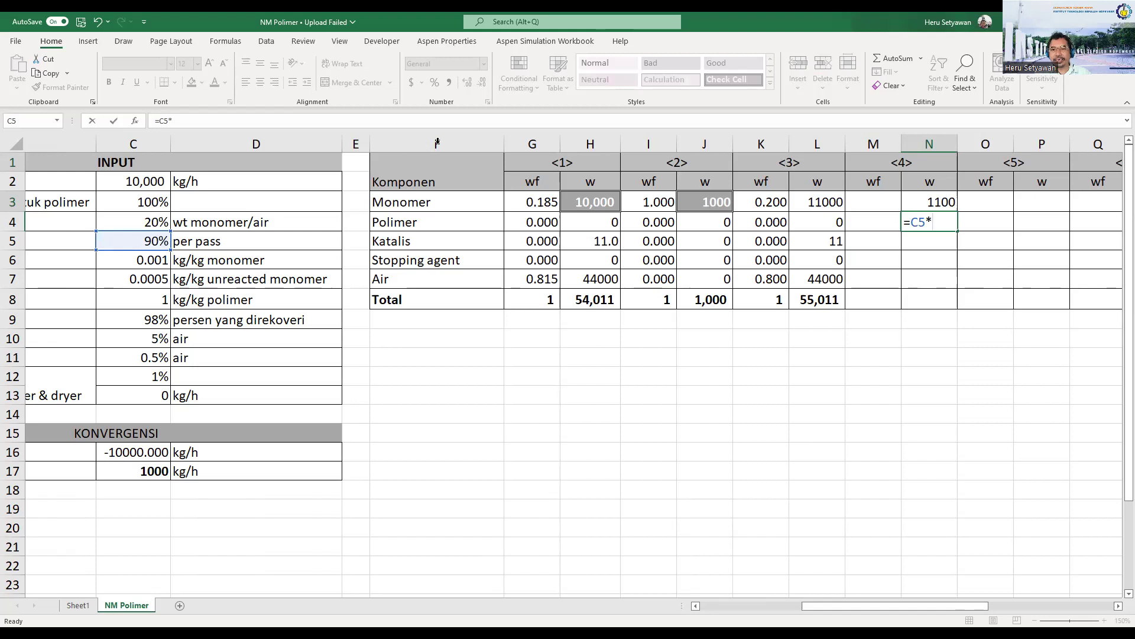
{"action": "left_click", "coordinate": [803, 202]}
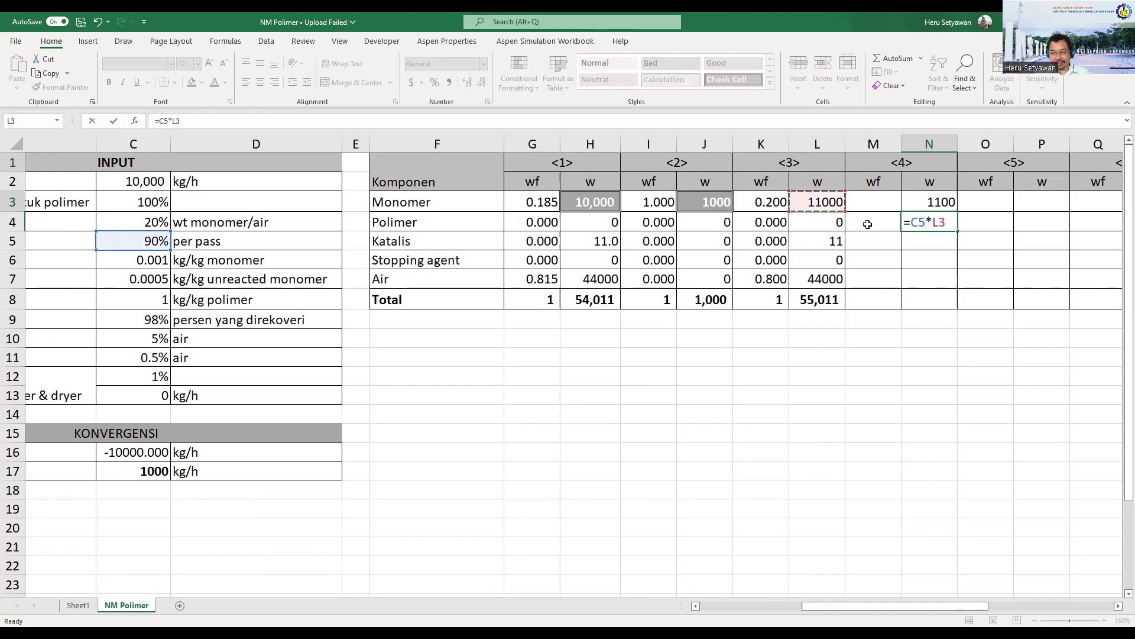
{"action": "key", "text": "Return"}
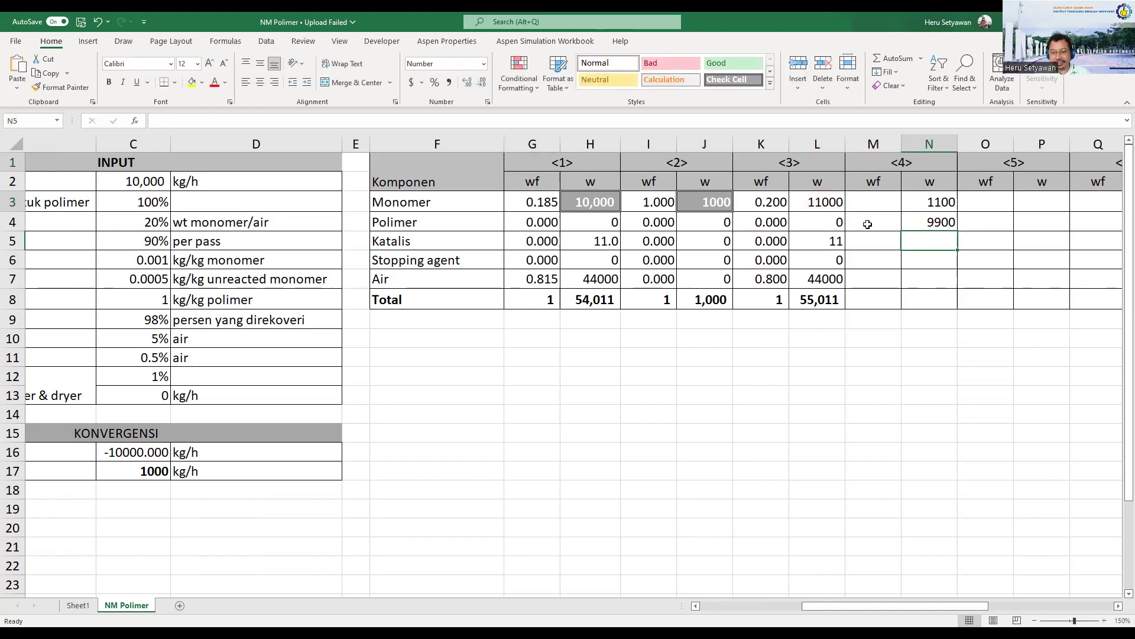
Set N5 to =L5, fill it down to N7, and extend the SUM total to N8.
{"action": "type", "text": "="}
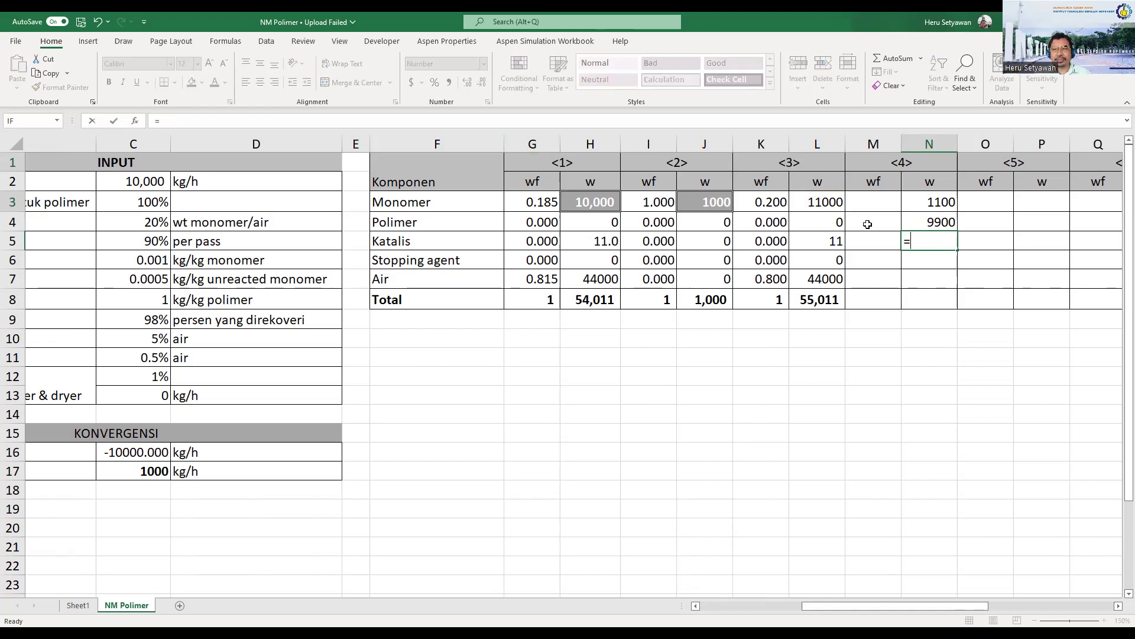
{"action": "key", "text": "Left"}
{"action": "key", "text": "Left"}
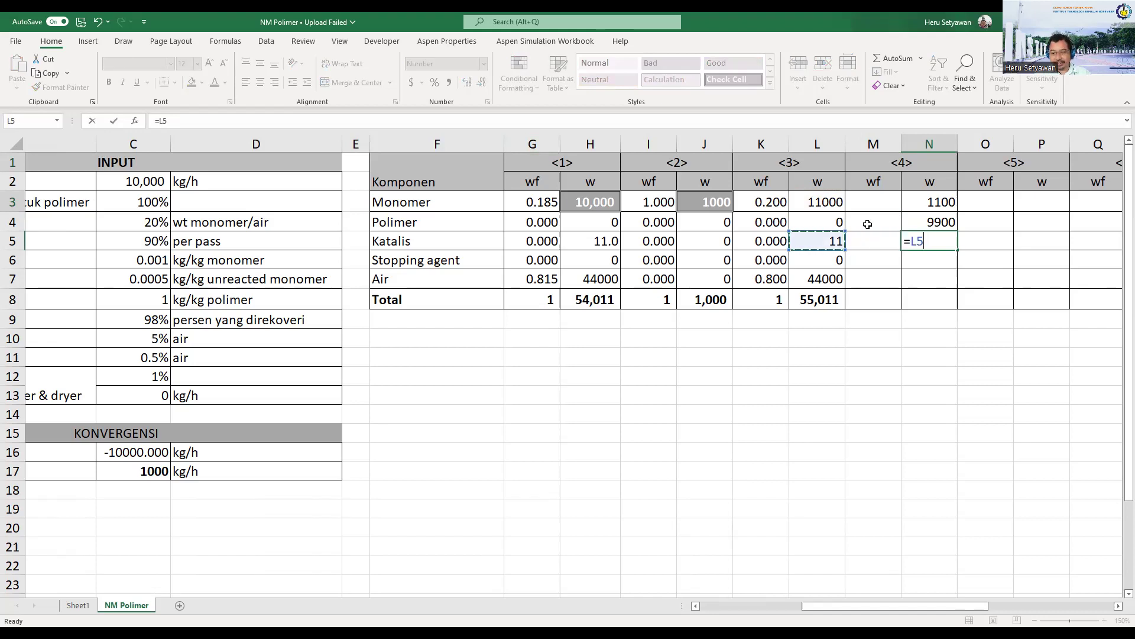
{"action": "key", "text": "Return"}
{"action": "key", "text": "Up"}
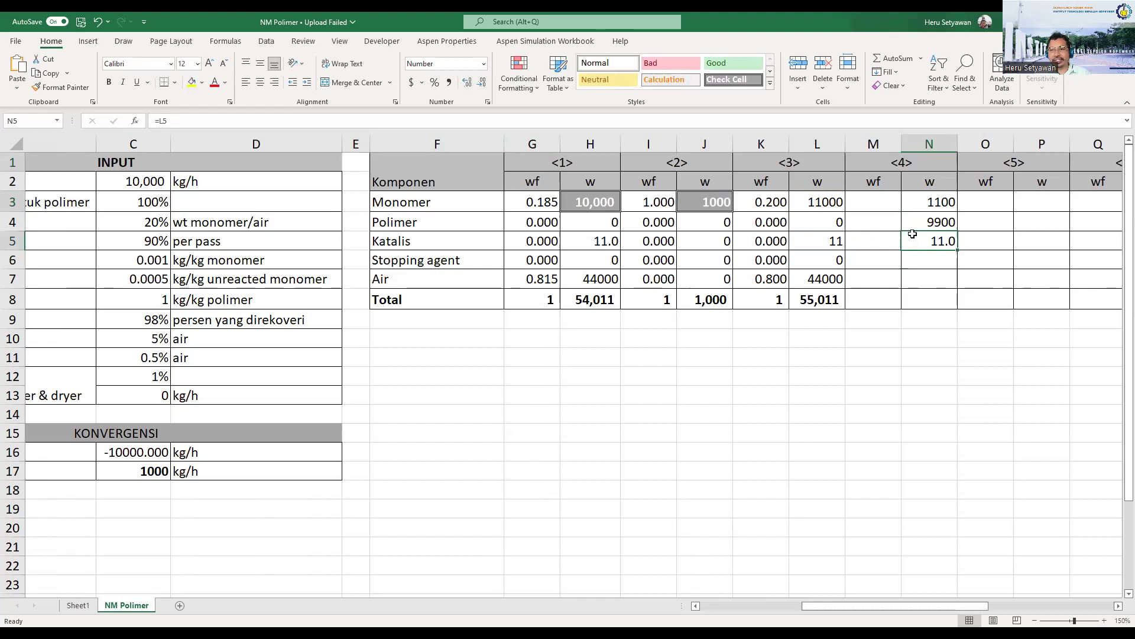
{"action": "left_click_drag", "start_coordinate": [958, 251], "coordinate": [955, 284]}
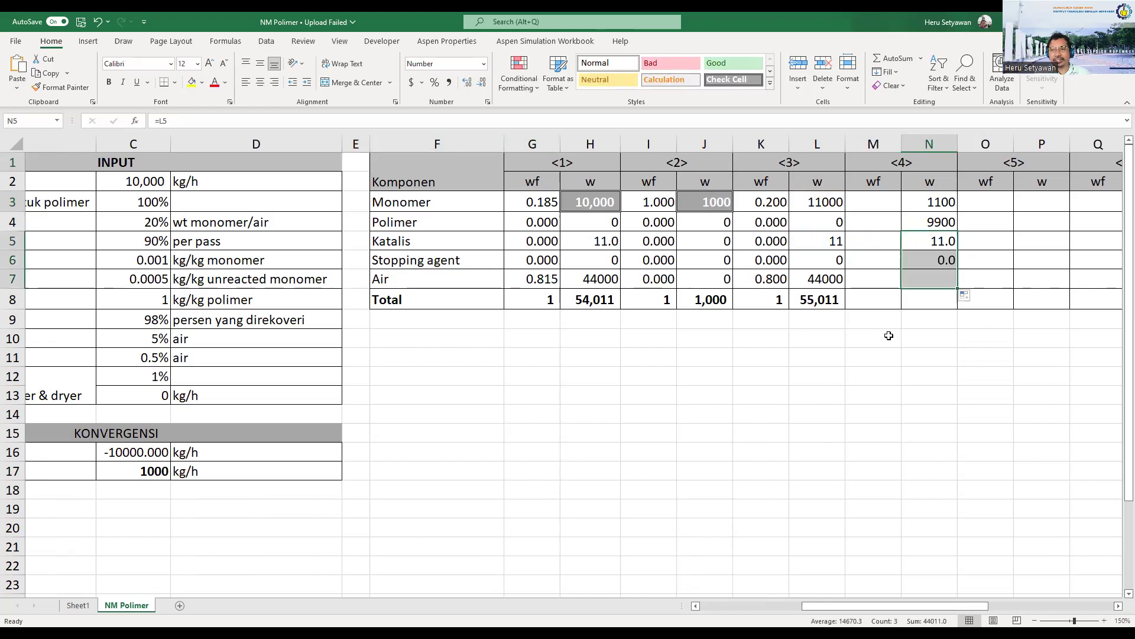
{"action": "left_click", "coordinate": [816, 296]}
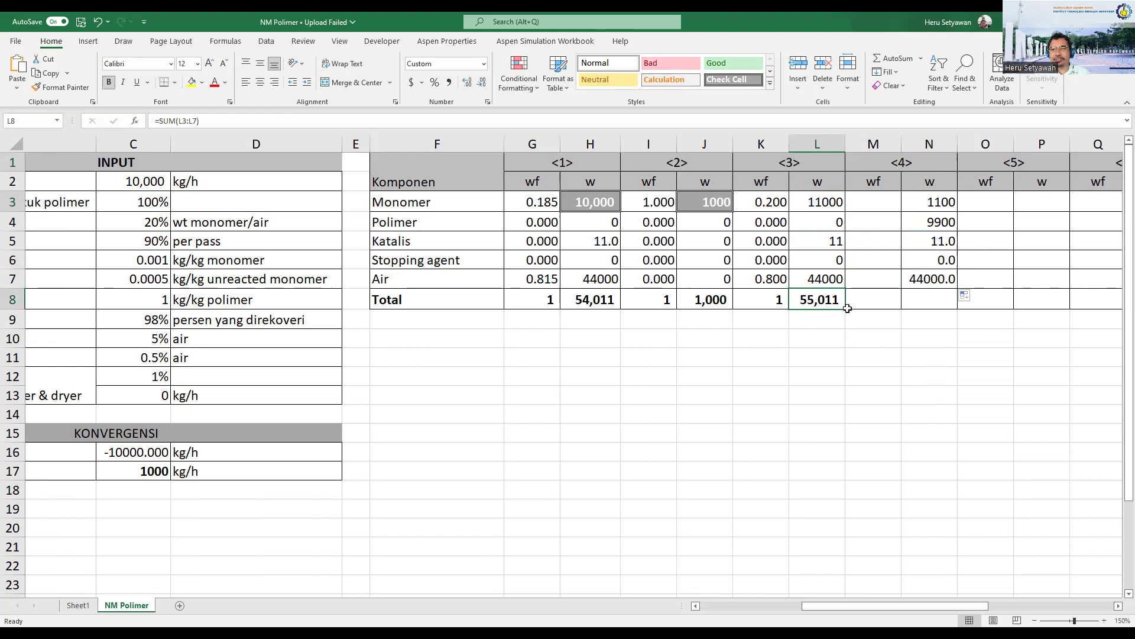
{"action": "left_click_drag", "start_coordinate": [846, 311], "coordinate": [955, 311]}
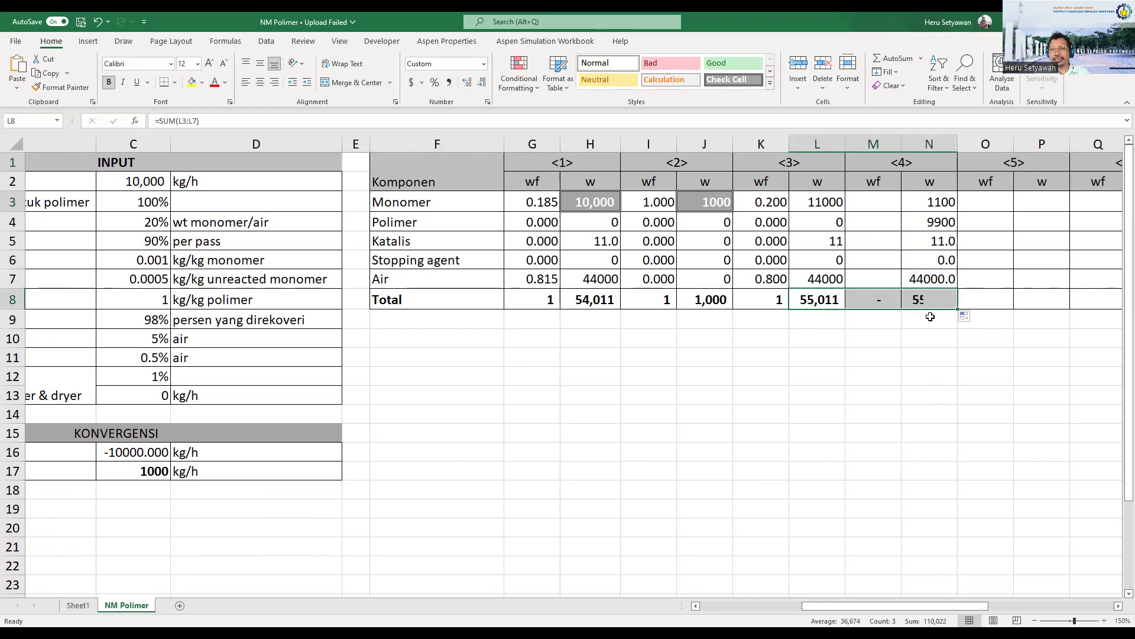
Enter =N3/$N$8 in M3 and fill it down to M7 for stream <4> weight fractions.
{"action": "left_click", "coordinate": [877, 201]}
{"action": "type", "text": "="}
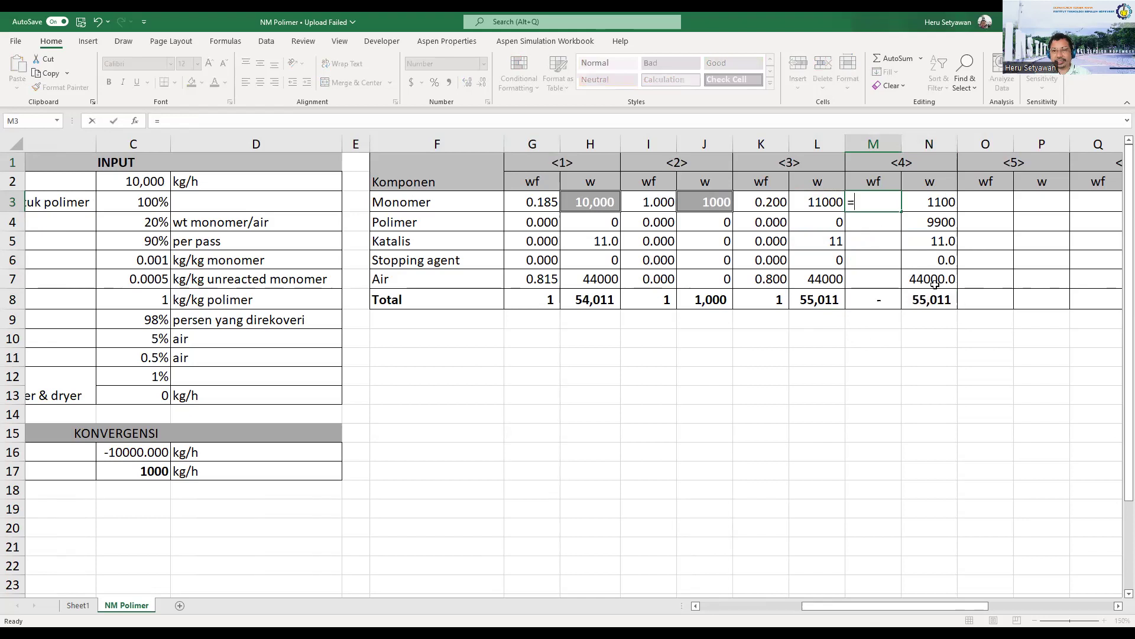
{"action": "key", "text": "Right"}
{"action": "type", "text": "/"}
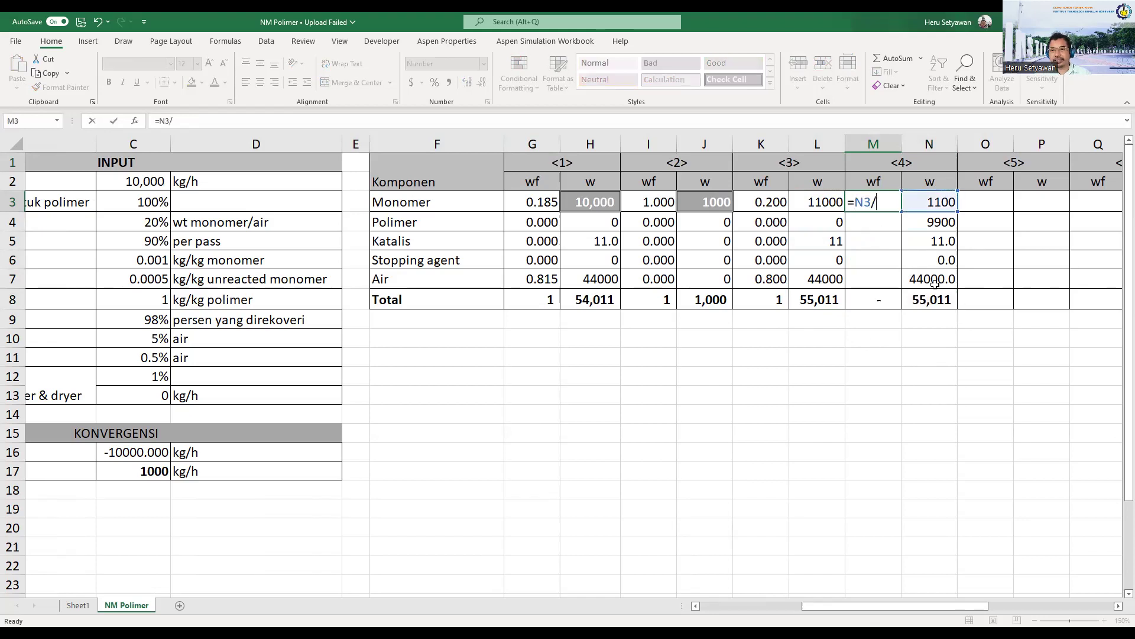
{"action": "left_click", "coordinate": [942, 298]}
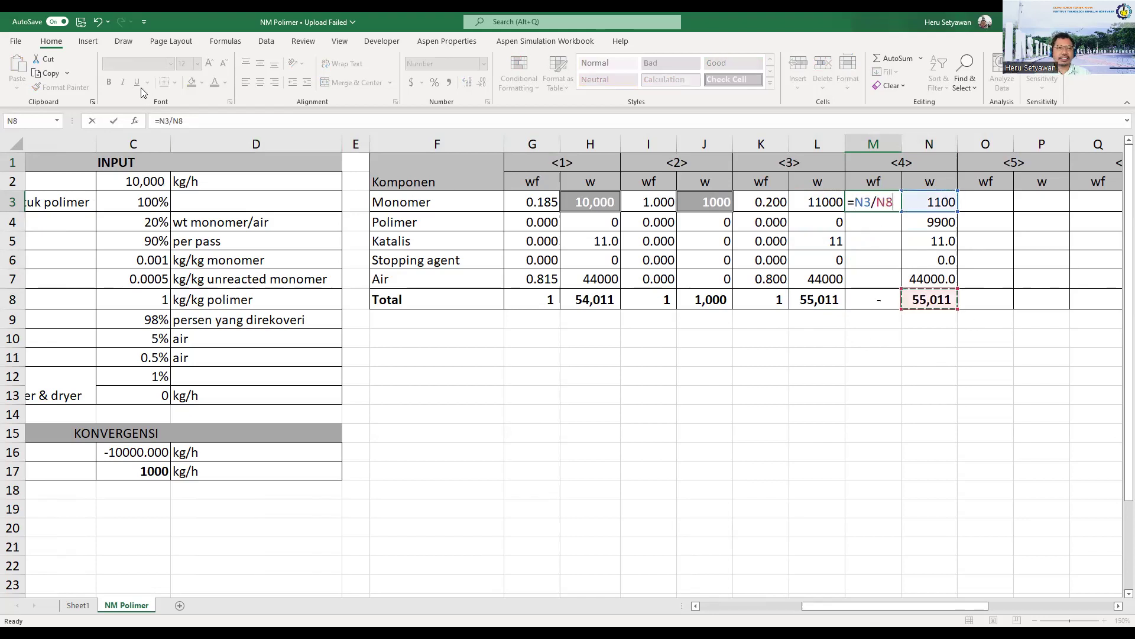
{"action": "left_click", "coordinate": [180, 121]}
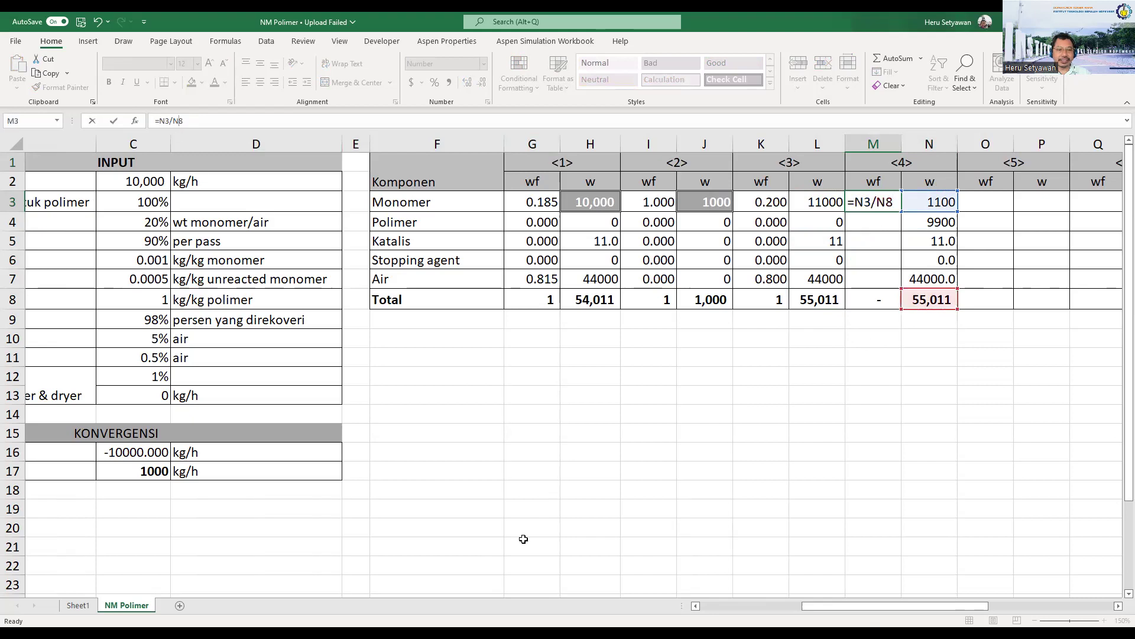
{"action": "key", "text": "F4"}
{"action": "key", "text": "ctrl+Return"}
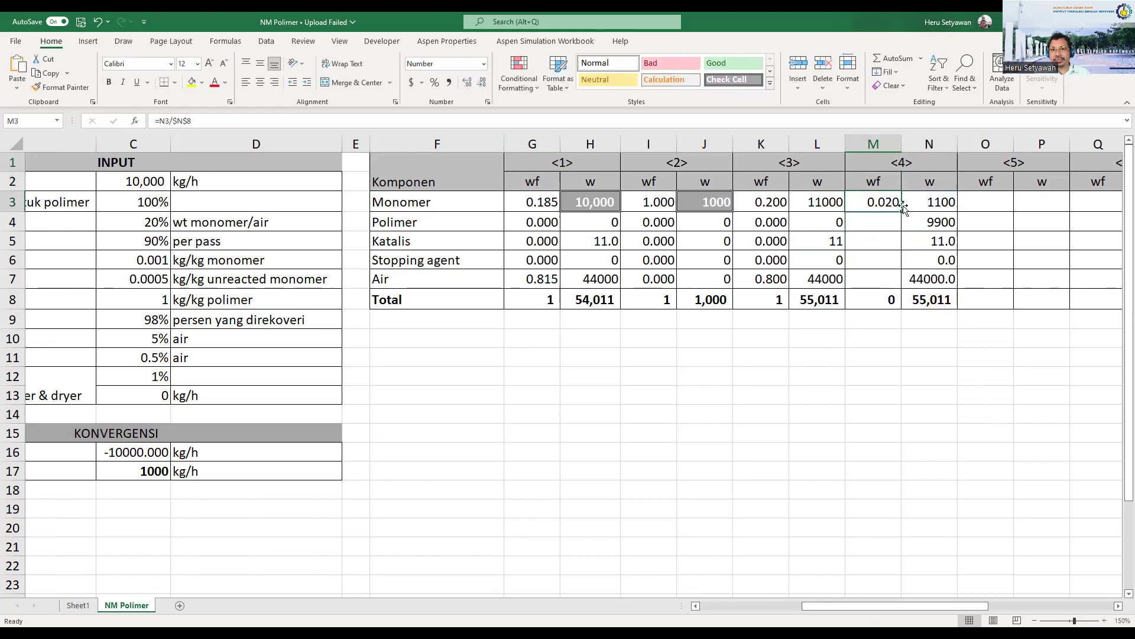
{"action": "left_click_drag", "start_coordinate": [901, 212], "coordinate": [890, 283]}
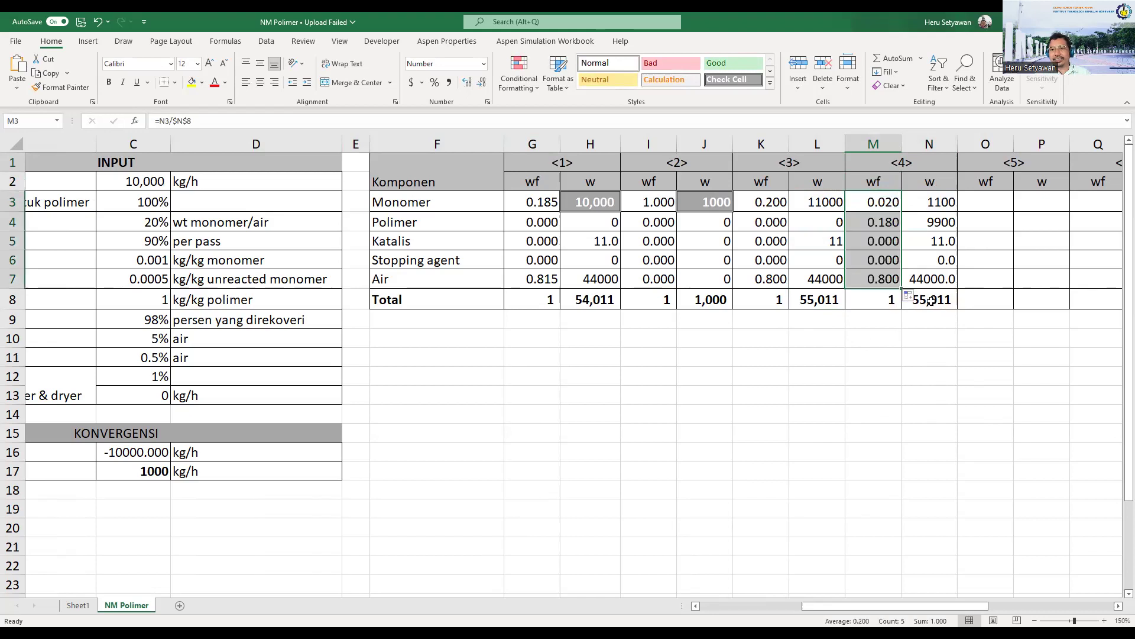
{"action": "left_click", "coordinate": [982, 201]}
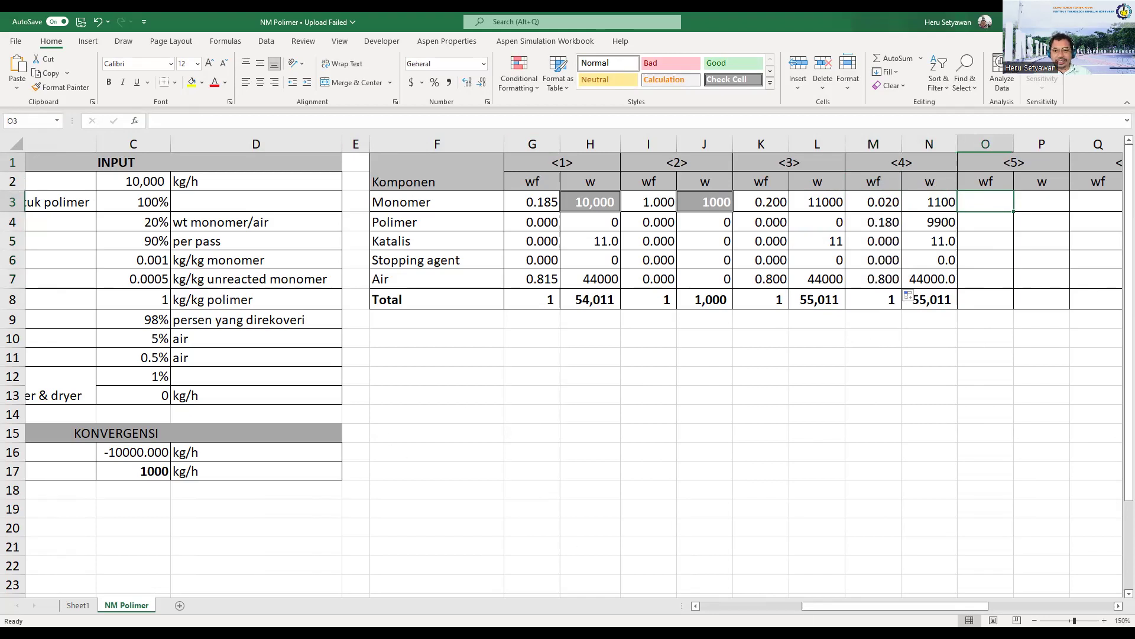
Hide columns G through L holding streams <1> to <3>.
{"action": "left_click_drag", "start_coordinate": [840, 602], "coordinate": [732, 615]}
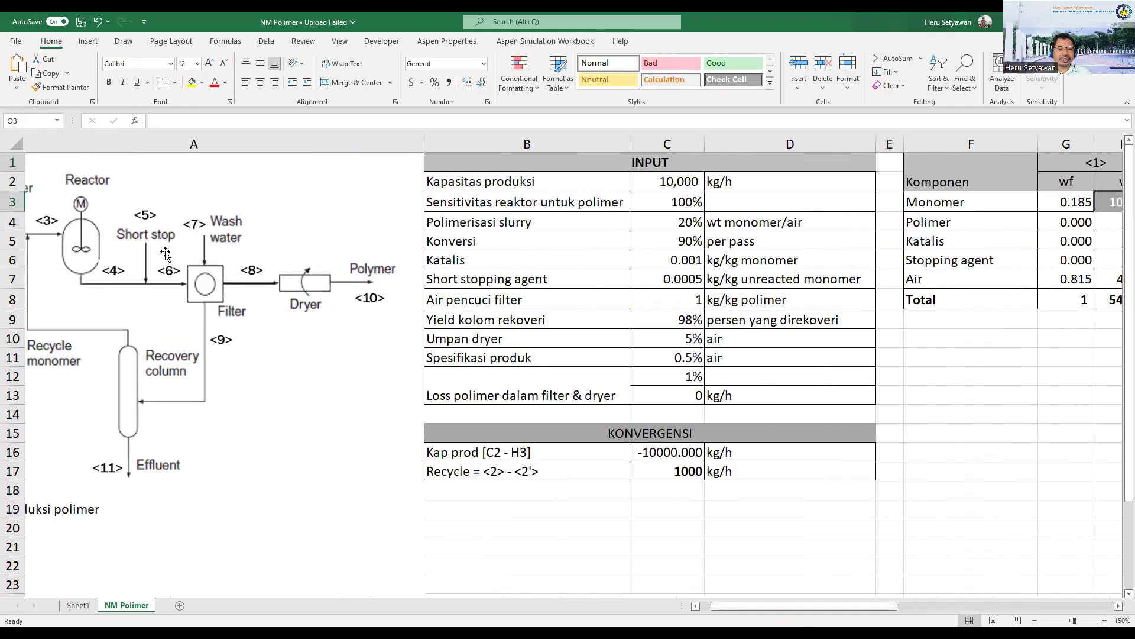
{"action": "left_click_drag", "start_coordinate": [795, 608], "coordinate": [868, 609]}
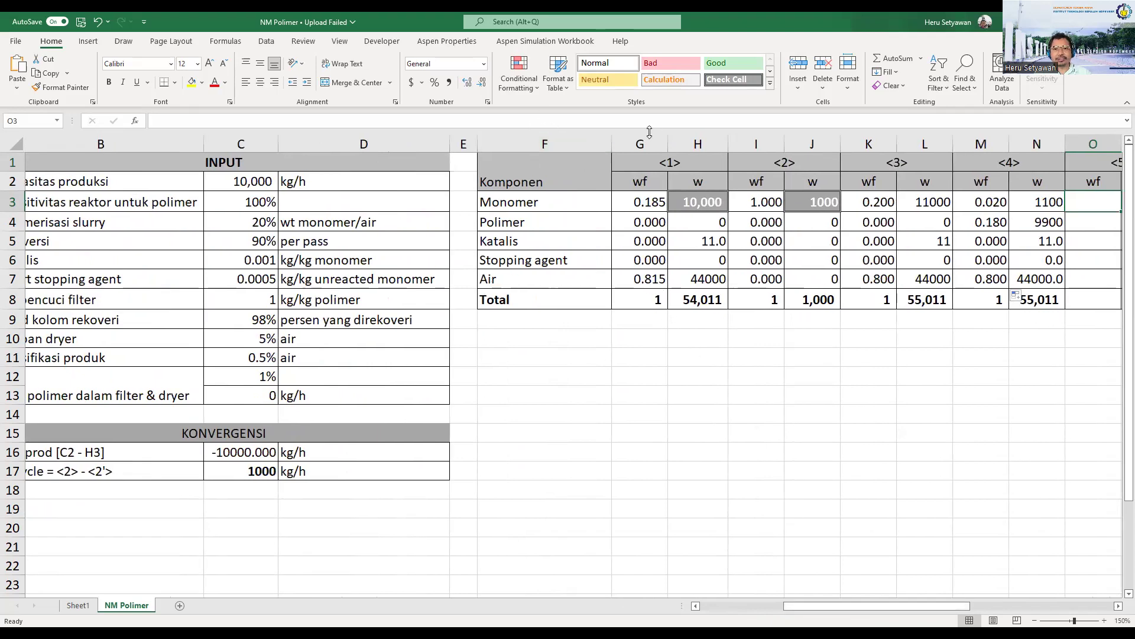
{"action": "left_click_drag", "start_coordinate": [639, 144], "coordinate": [719, 156]}
{"action": "left_click_drag", "start_coordinate": [1025, 185], "coordinate": [914, 176]}
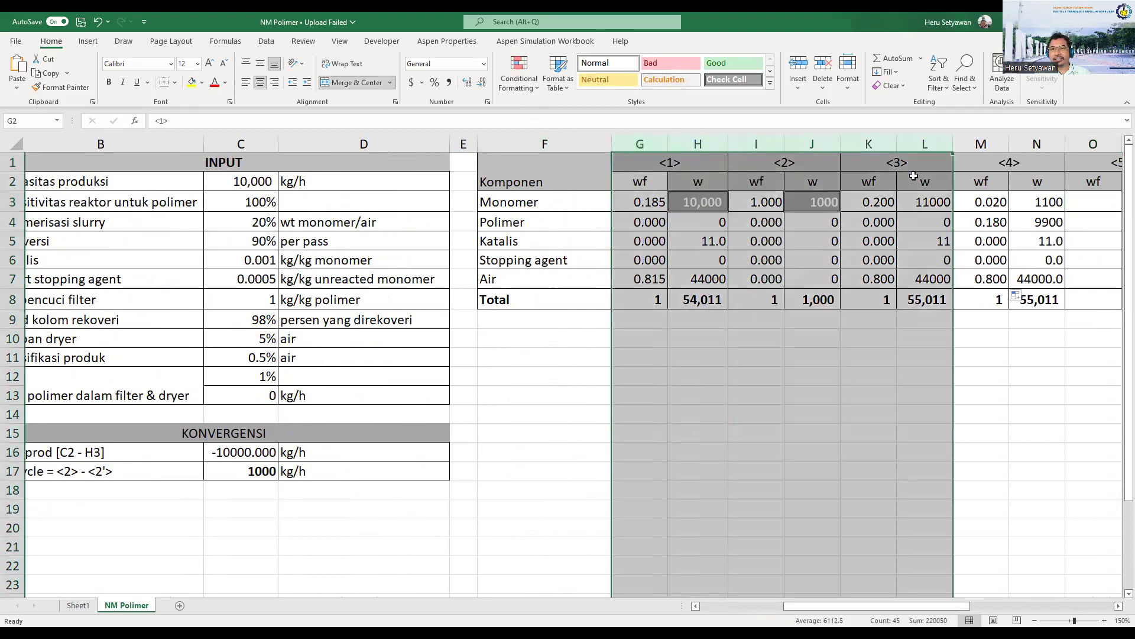
{"action": "right_click", "coordinate": [813, 143]}
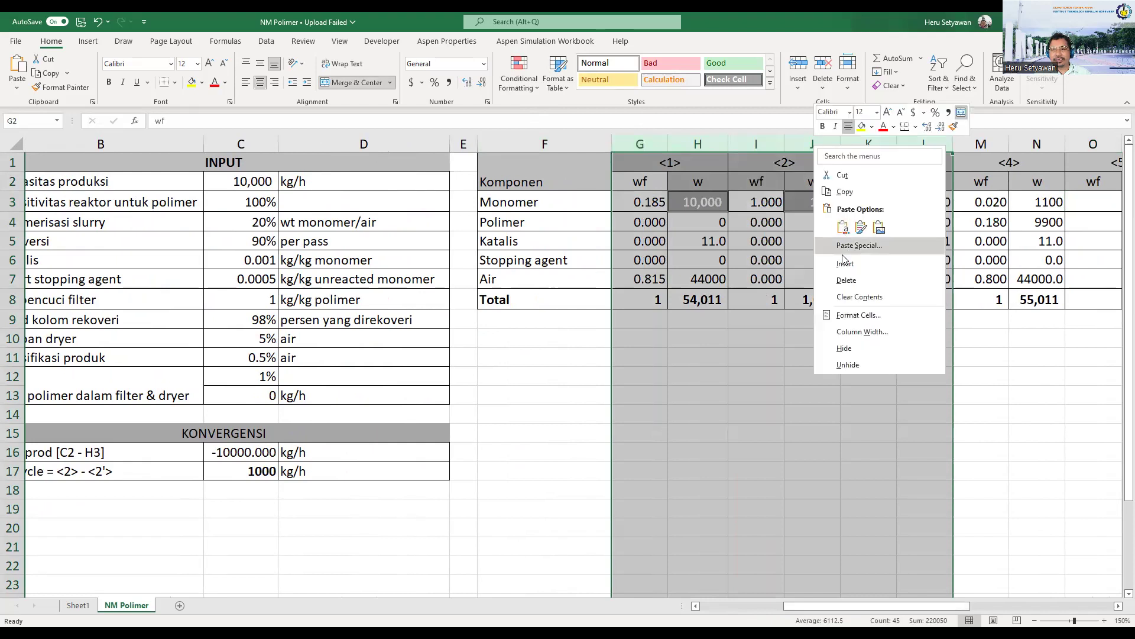
{"action": "left_click", "coordinate": [860, 348]}
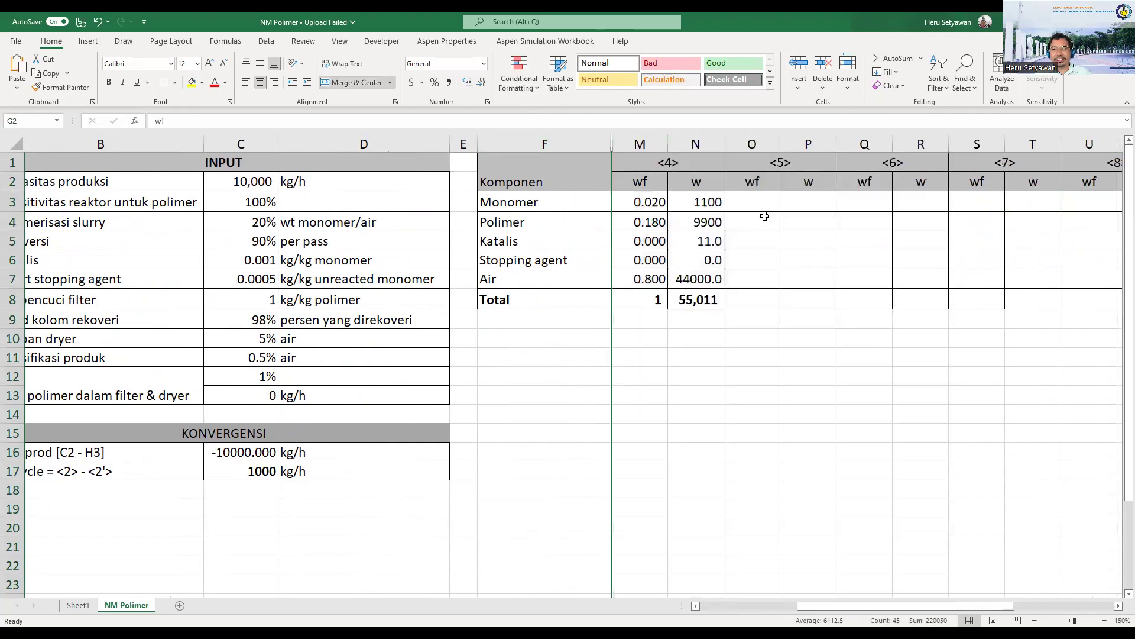
{"action": "mouse_move", "coordinate": [827, 610]}
{"action": "left_mouse_down"}
{"action": "mouse_move", "coordinate": [807, 610]}
{"action": "mouse_move", "coordinate": [817, 610]}
{"action": "left_mouse_up"}
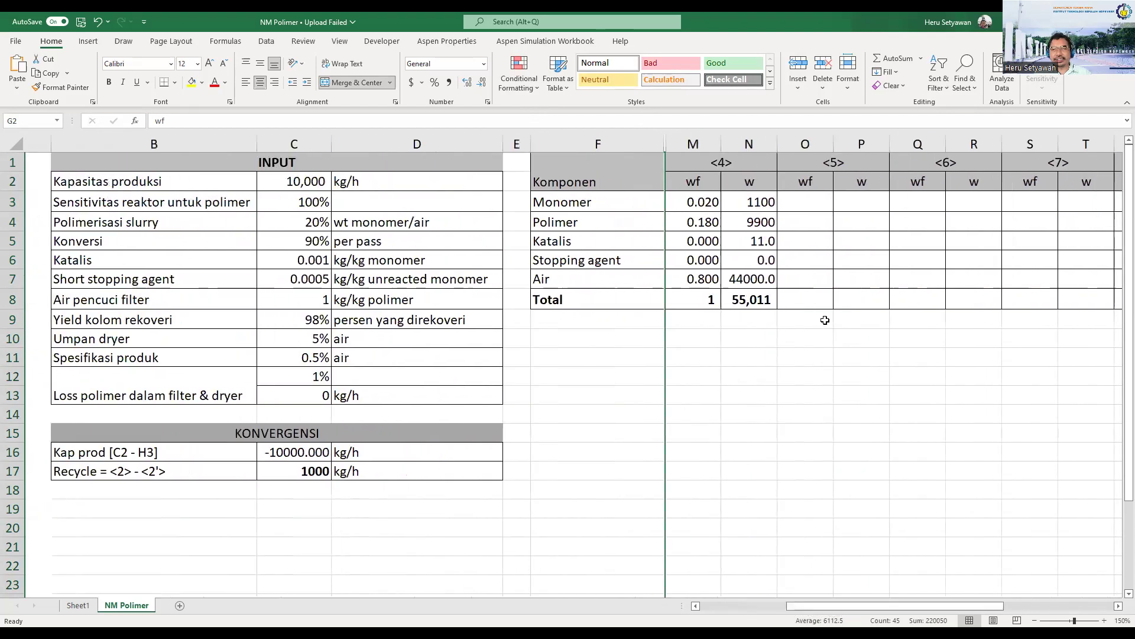
{"action": "left_click", "coordinate": [870, 260]}
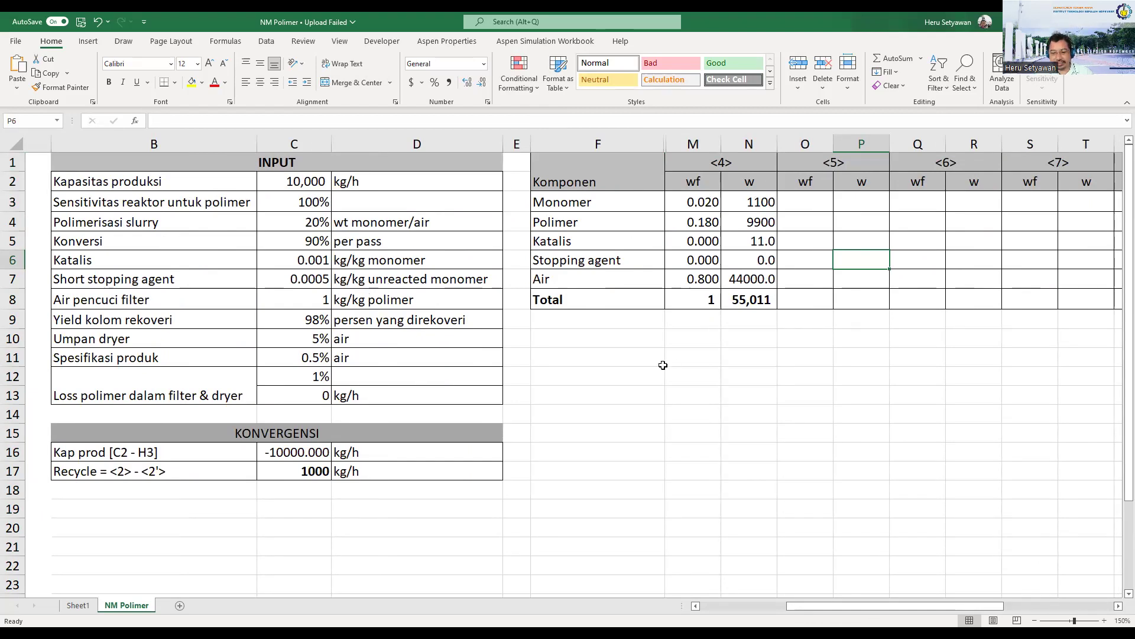
Set stream <5> stopping agent flow in P6 to =C7*N3.
{"action": "type", "text": "="}
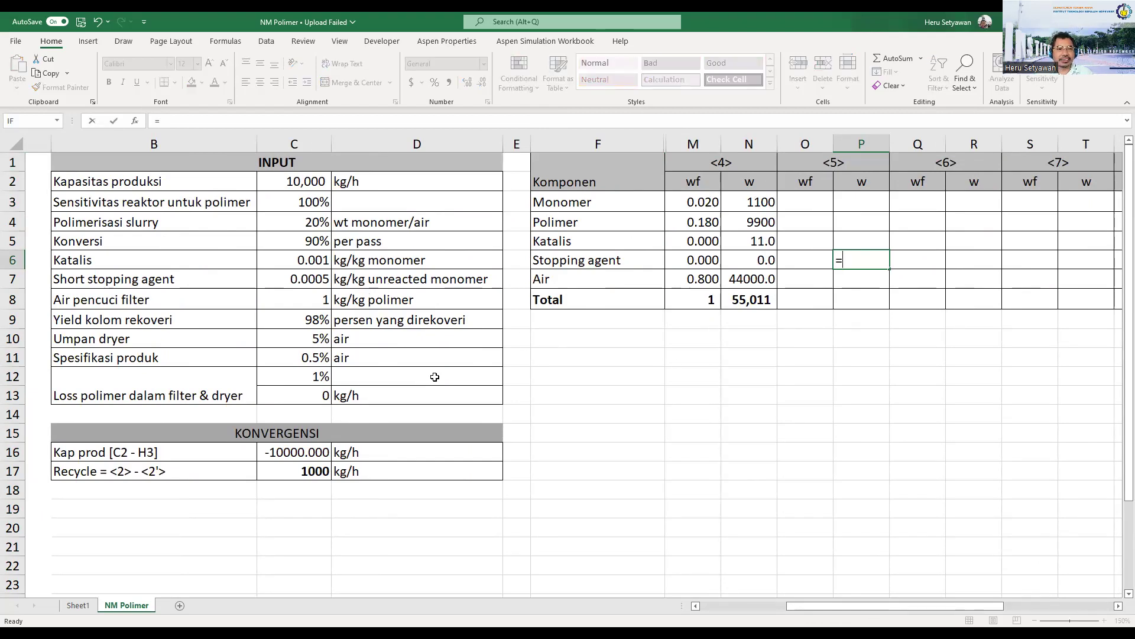
{"action": "left_click", "coordinate": [269, 284]}
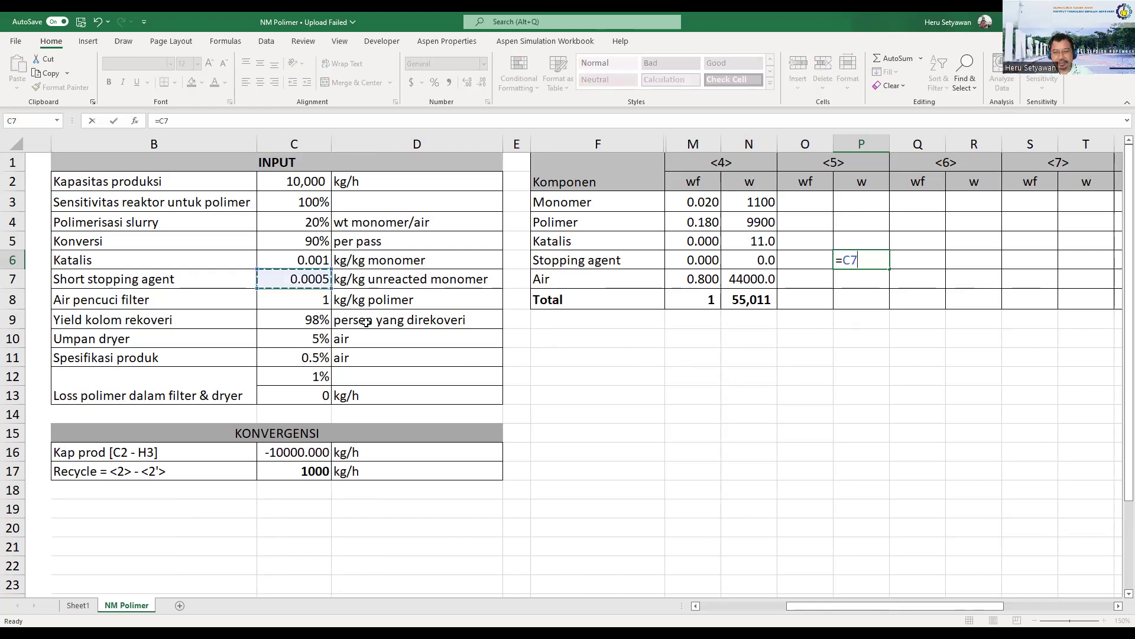
{"action": "type", "text": "*"}
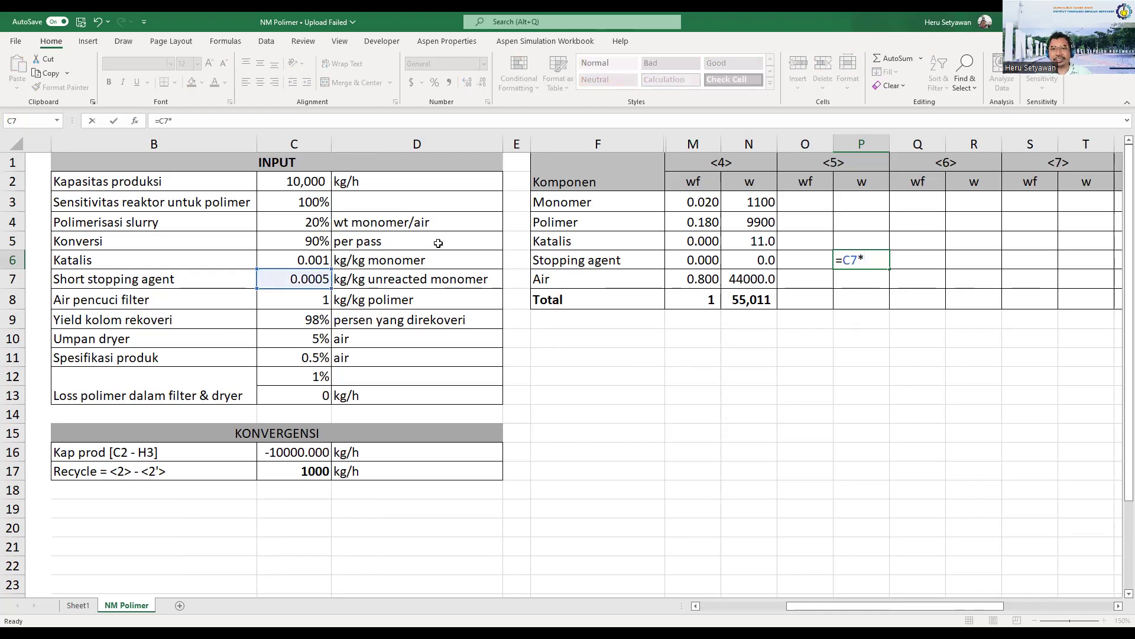
{"action": "left_click", "coordinate": [761, 197]}
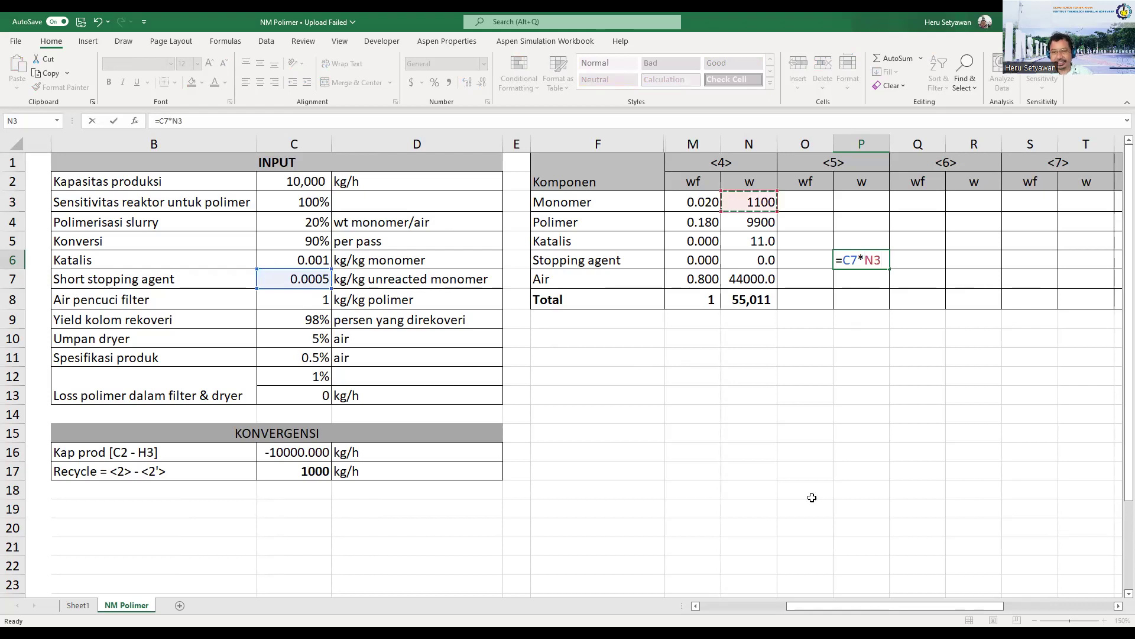
{"action": "key", "text": "Return"}
Link P3 to =N3, fill it down to P5, and copy it into P7 for Air.
{"action": "key", "text": "Up"}
{"action": "key", "text": "Up"}
{"action": "key", "text": "Up"}
{"action": "key", "text": "Up"}
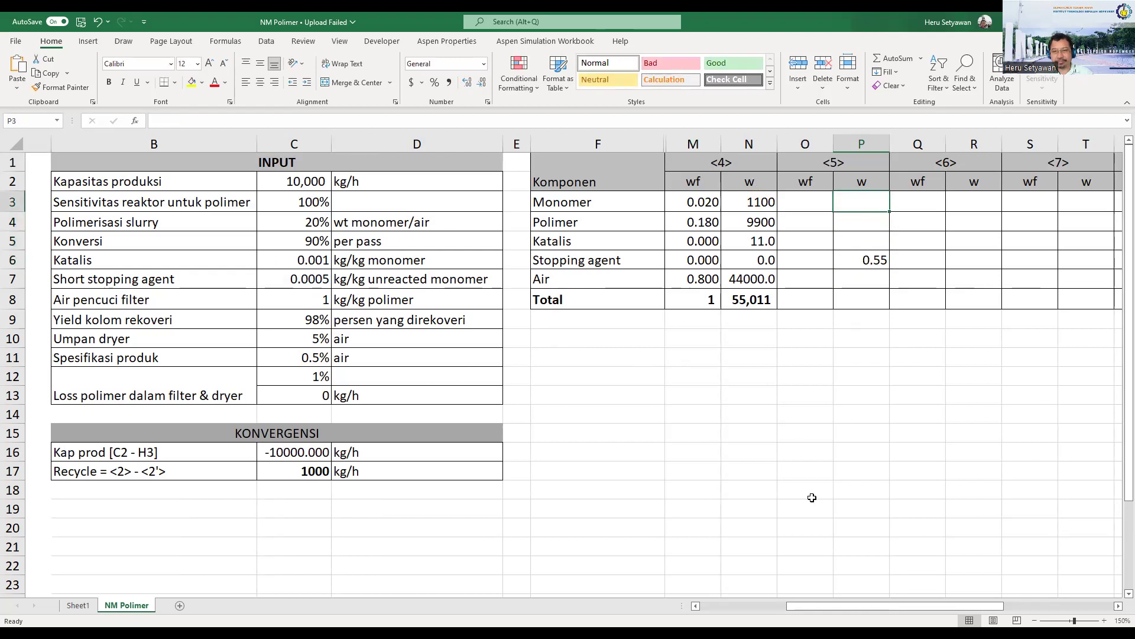
{"action": "type", "text": "="}
{"action": "key", "text": "Left"}
{"action": "key", "text": "Left"}
{"action": "key", "text": "Return"}
{"action": "key", "text": "Up"}
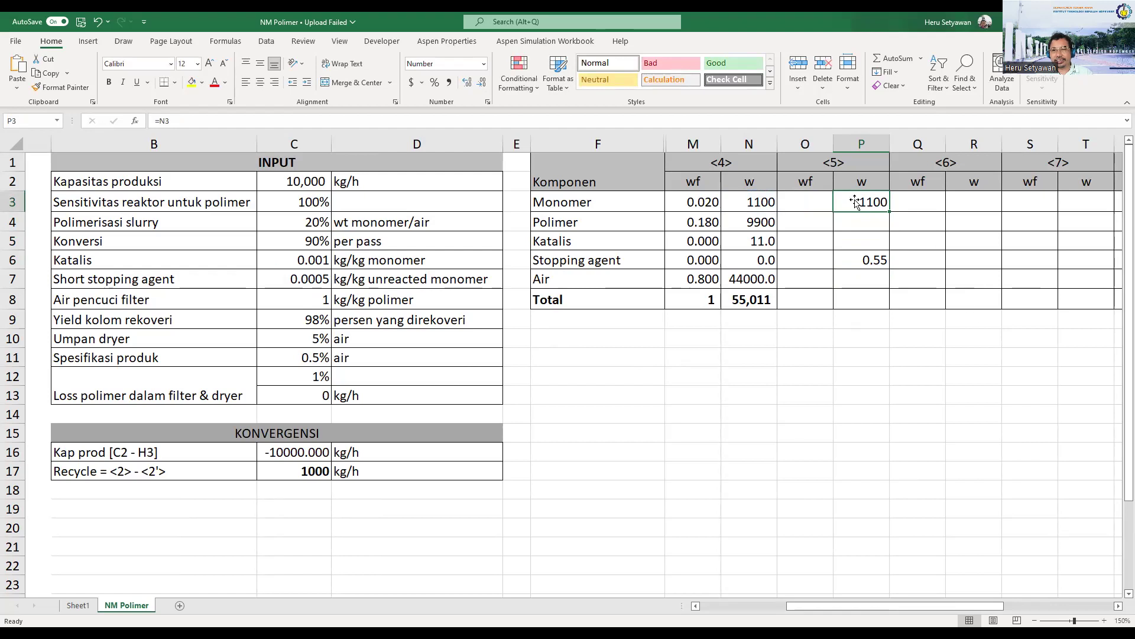
{"action": "left_click_drag", "start_coordinate": [889, 213], "coordinate": [887, 244]}
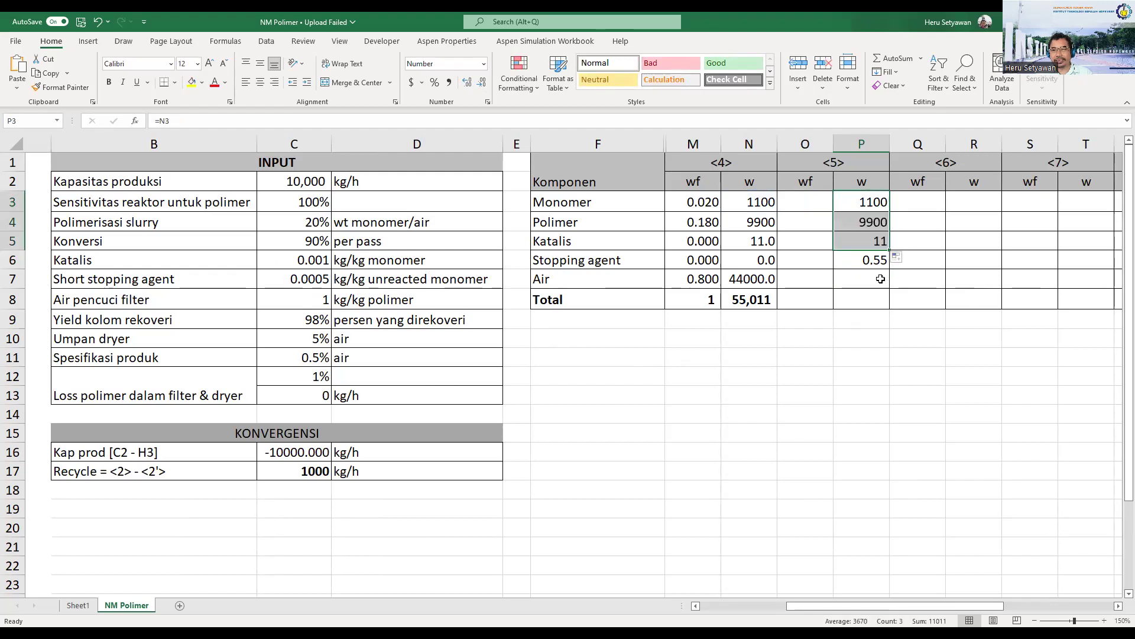
{"action": "left_click", "coordinate": [878, 241]}
{"action": "key", "text": "ctrl+c"}
{"action": "left_click", "coordinate": [868, 277]}
{"action": "key", "text": "ctrl+v"}
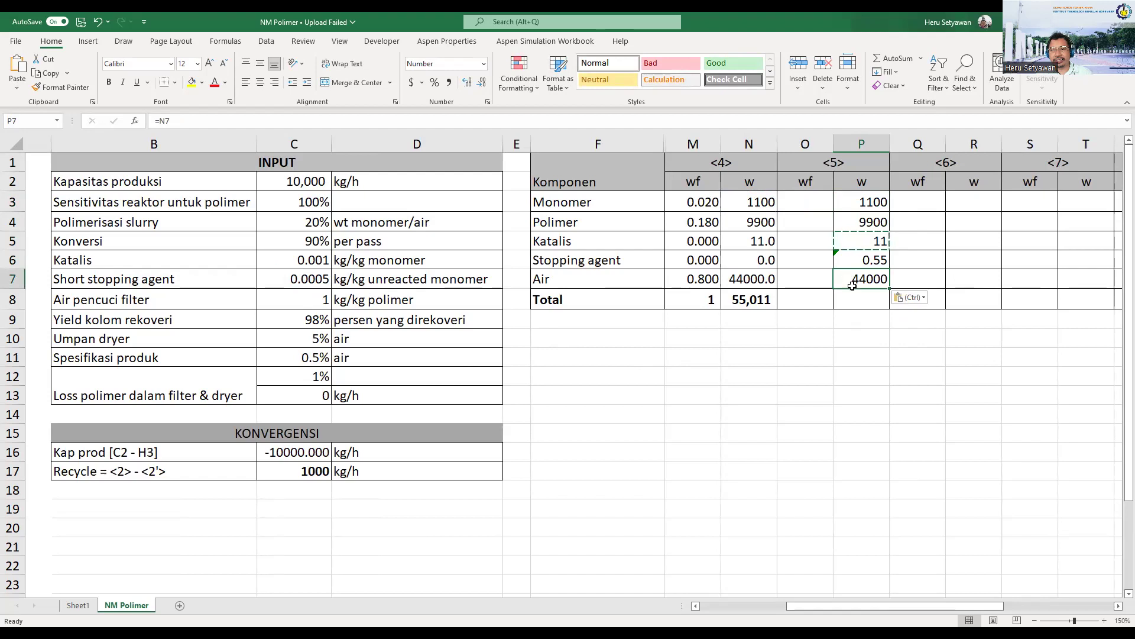
Extend the N8 SUM total across to P8 and ignore P6's inconsistent formula warning.
{"action": "left_click", "coordinate": [849, 260]}
{"action": "left_click", "coordinate": [766, 304]}
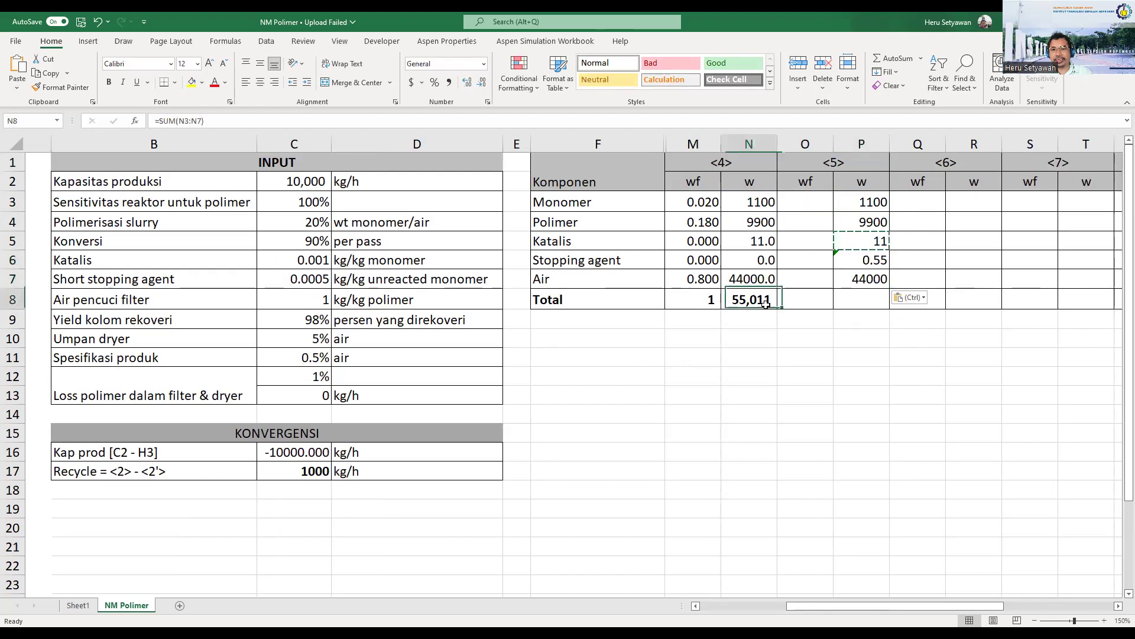
{"action": "left_click_drag", "start_coordinate": [782, 307], "coordinate": [884, 303]}
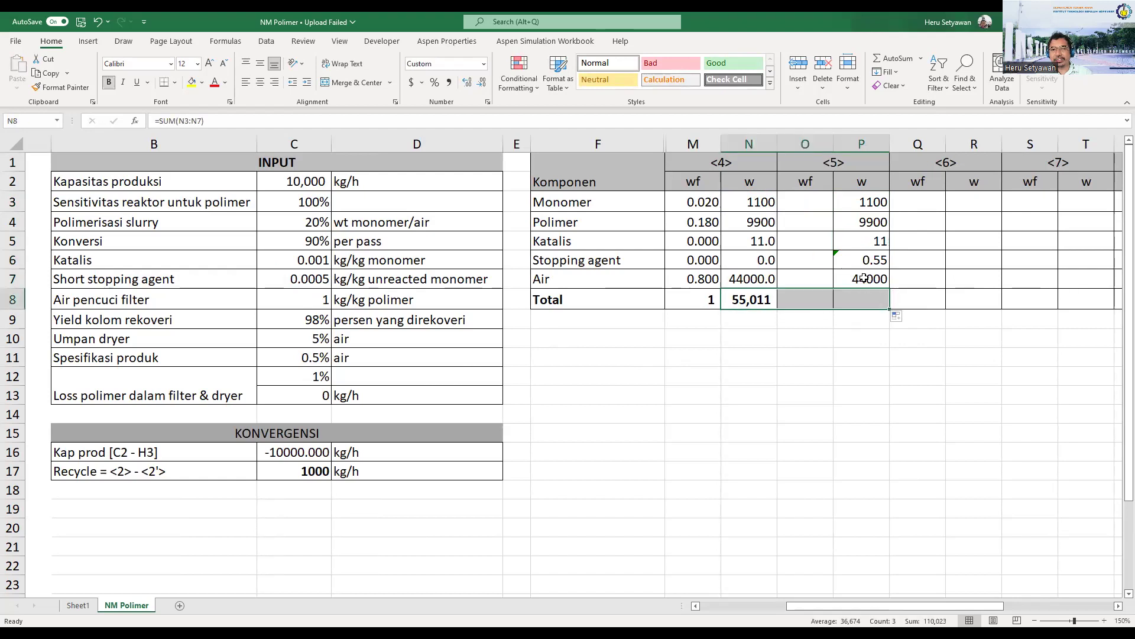
{"action": "left_click", "coordinate": [842, 258]}
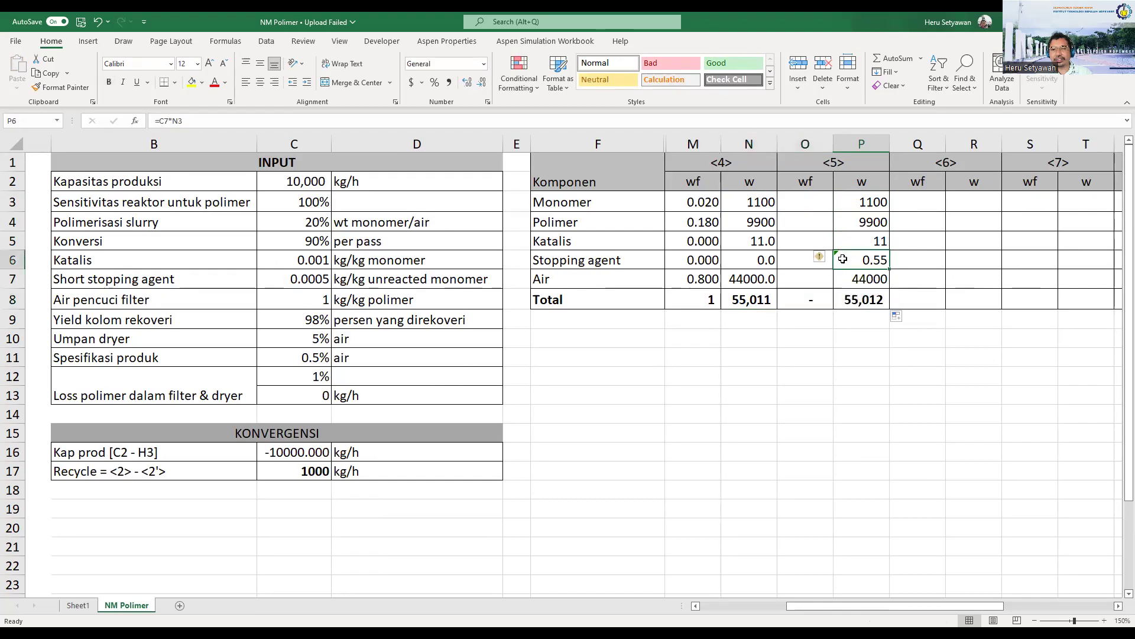
{"action": "left_click", "coordinate": [821, 259]}
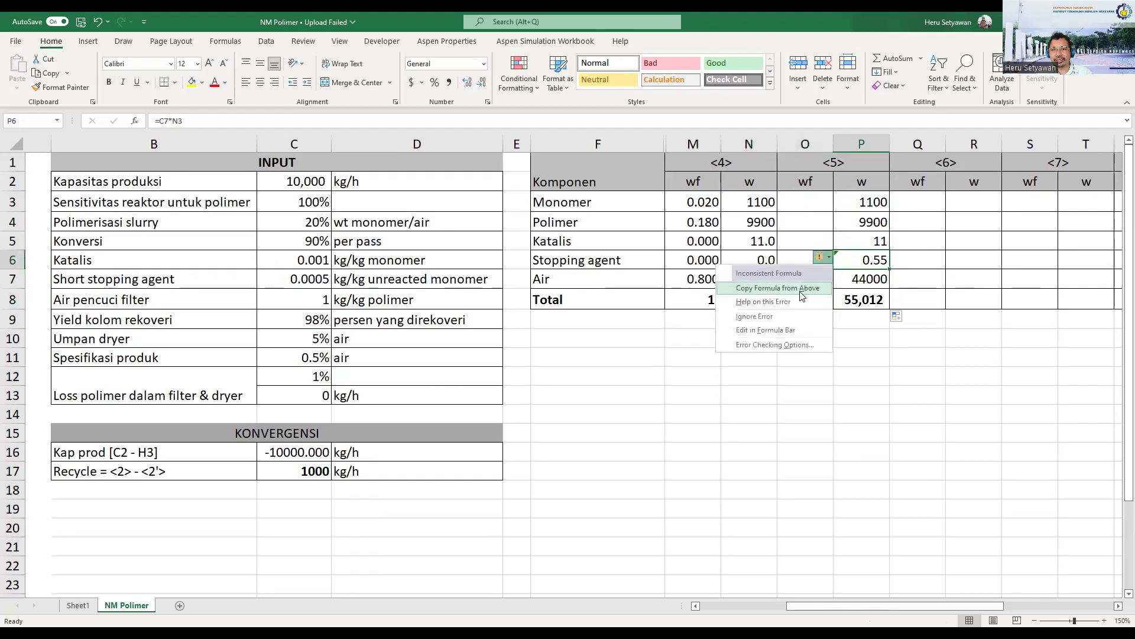
{"action": "left_click", "coordinate": [773, 317]}
{"action": "left_click", "coordinate": [811, 198]}
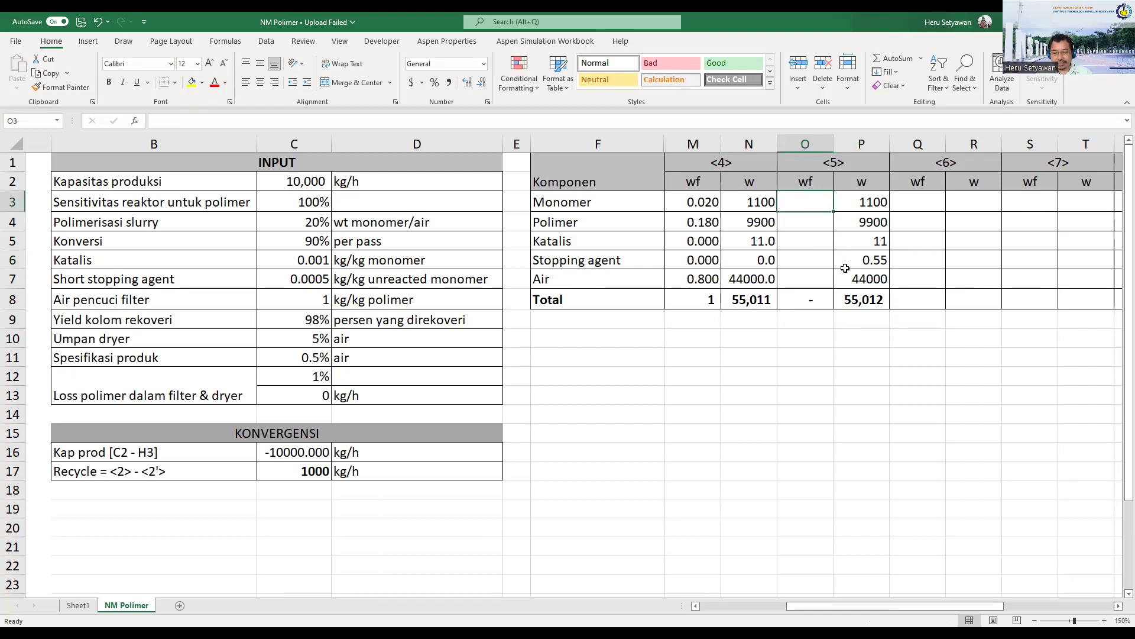
Enter =P3/$P$8 in O3 and fill it down to row 6.
{"action": "type", "text": "="}
{"action": "left_click", "coordinate": [877, 201]}
{"action": "type", "text": "/"}
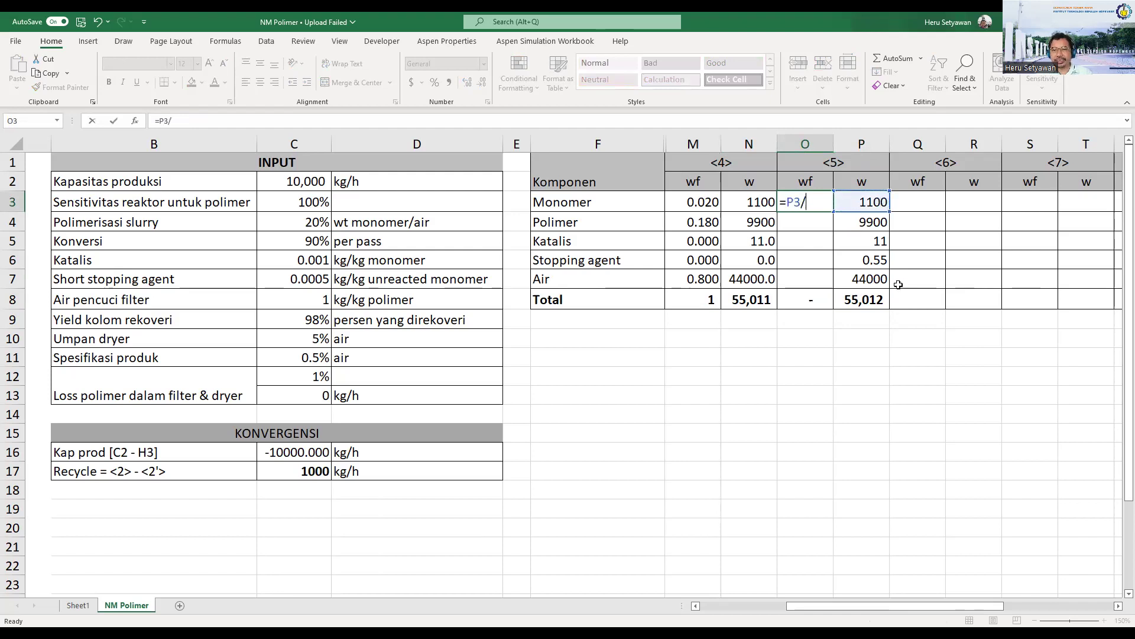
{"action": "left_click", "coordinate": [885, 299]}
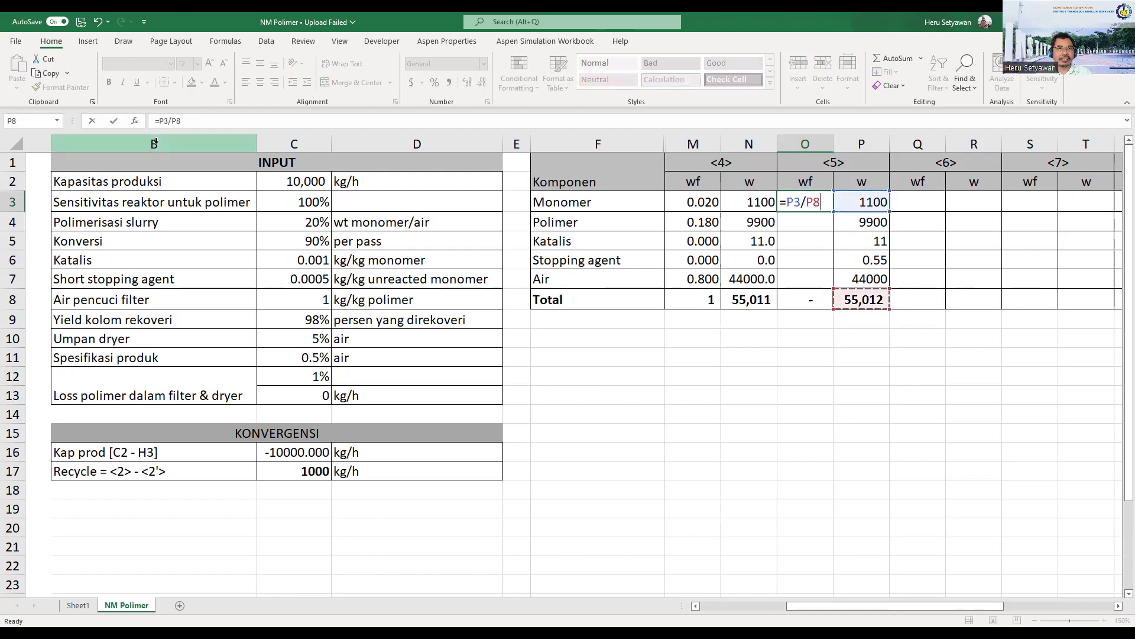
{"action": "key", "text": "F4"}
{"action": "key", "text": "Return"}
{"action": "key", "text": "Up"}
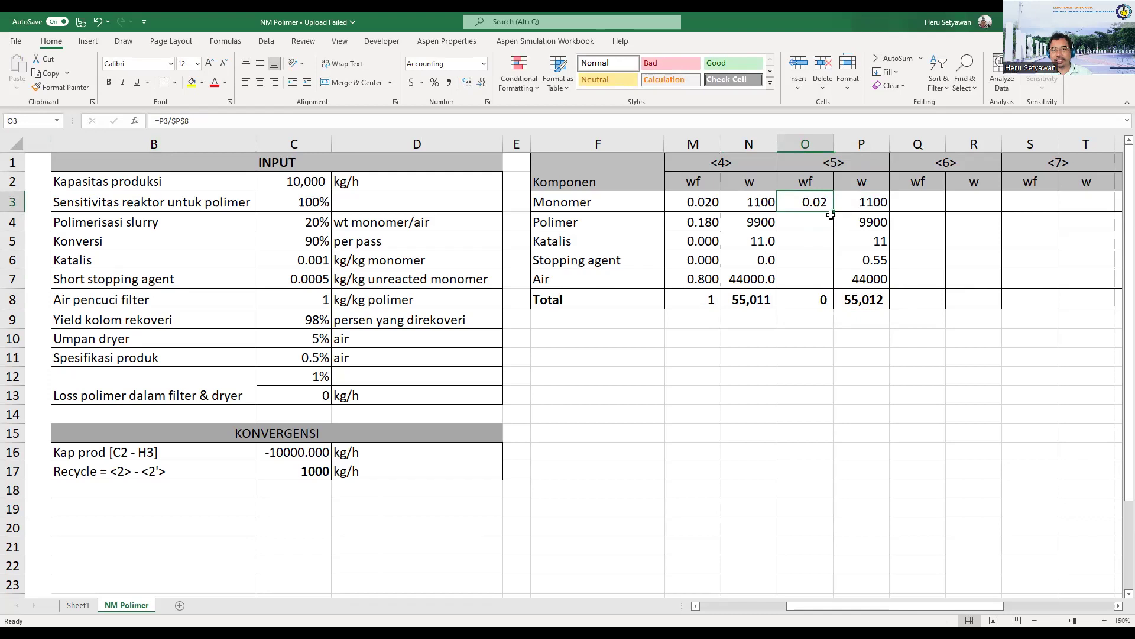
{"action": "left_click_drag", "start_coordinate": [833, 213], "coordinate": [831, 267]}
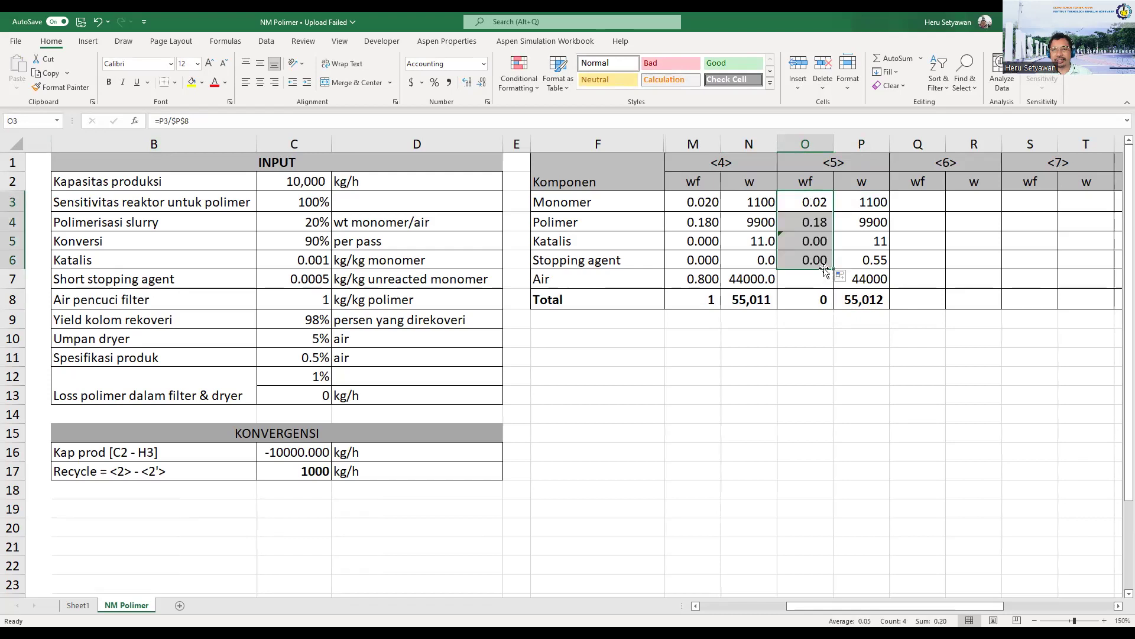
Refill the fraction formula from O3 through the Air row O7, confirming fractions sum to 1.
{"action": "left_click", "coordinate": [806, 241]}
{"action": "left_click", "coordinate": [809, 202]}
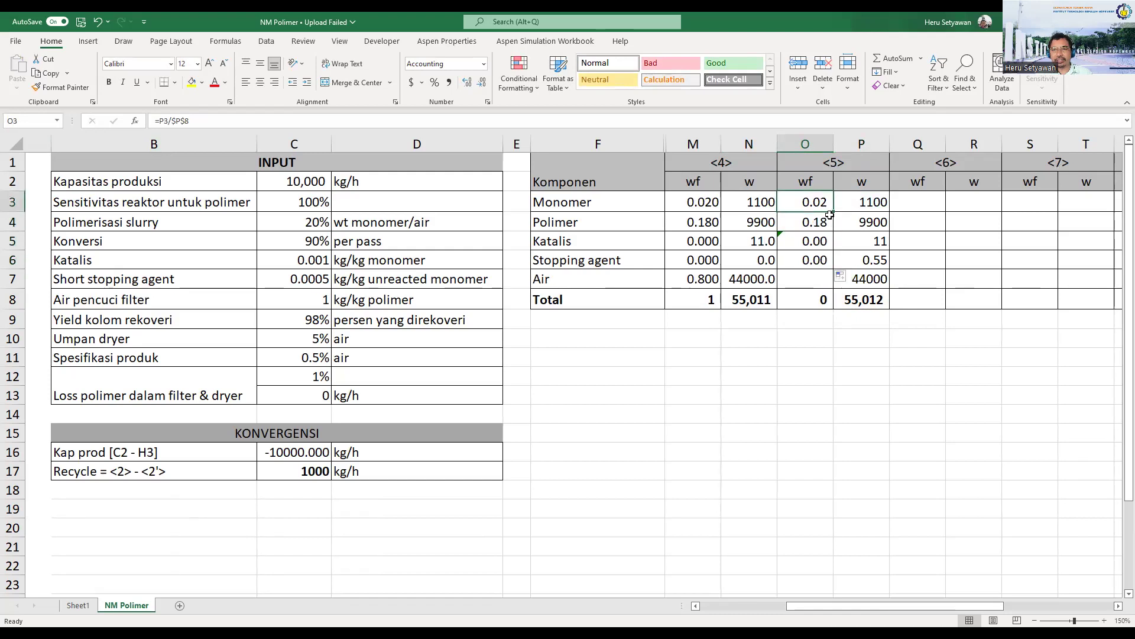
{"action": "left_click_drag", "start_coordinate": [833, 214], "coordinate": [828, 287]}
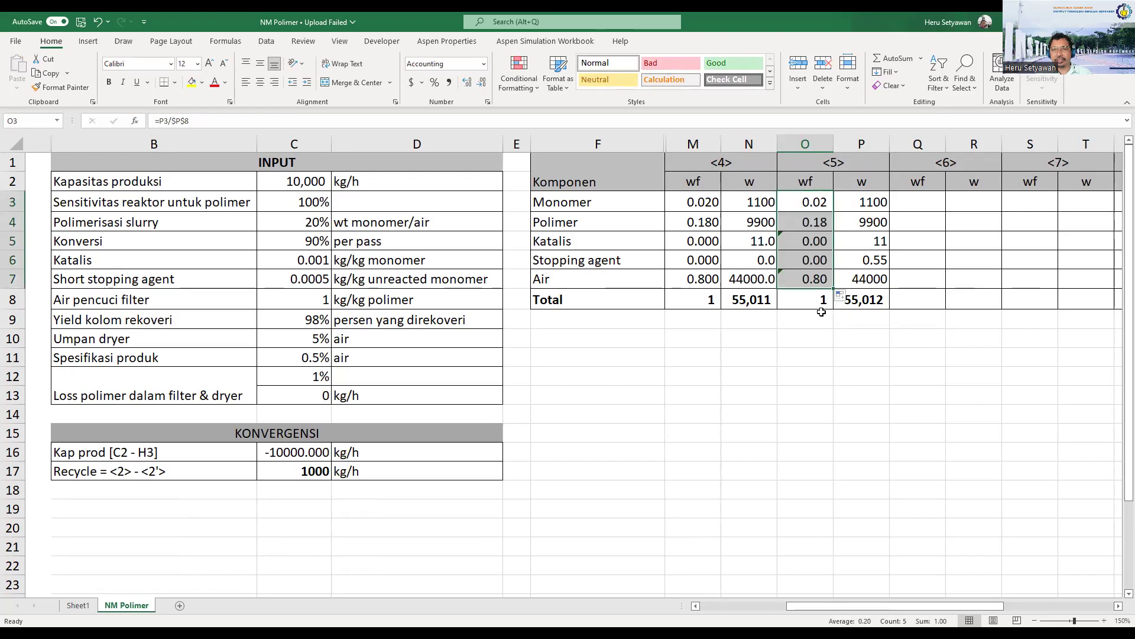
{"action": "left_click", "coordinate": [814, 280]}
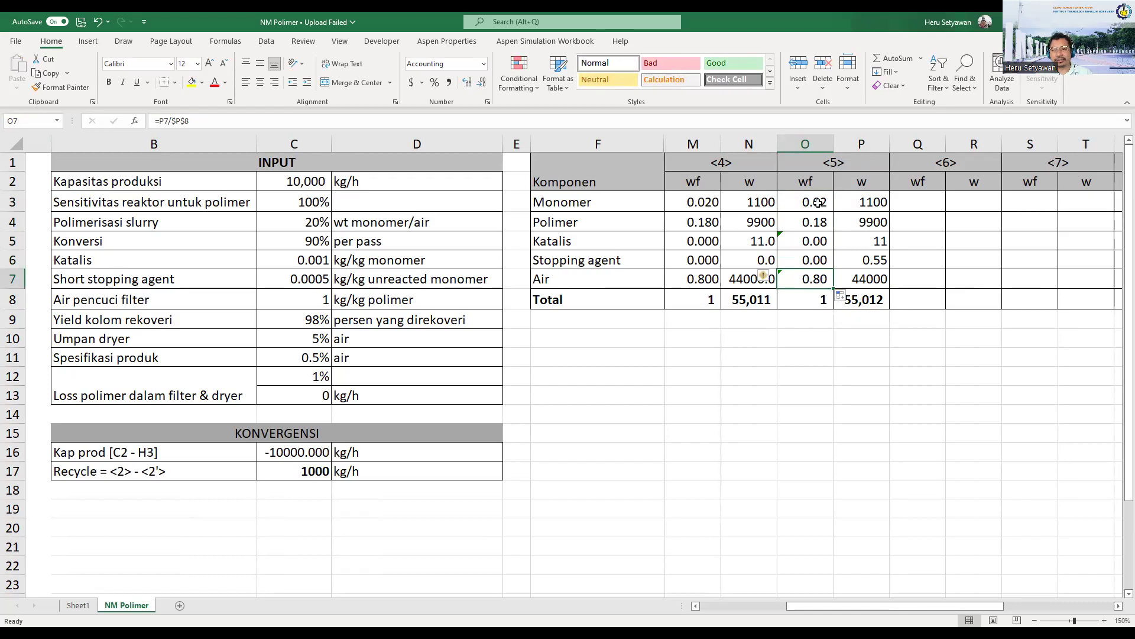
{"action": "left_click", "coordinate": [878, 304]}
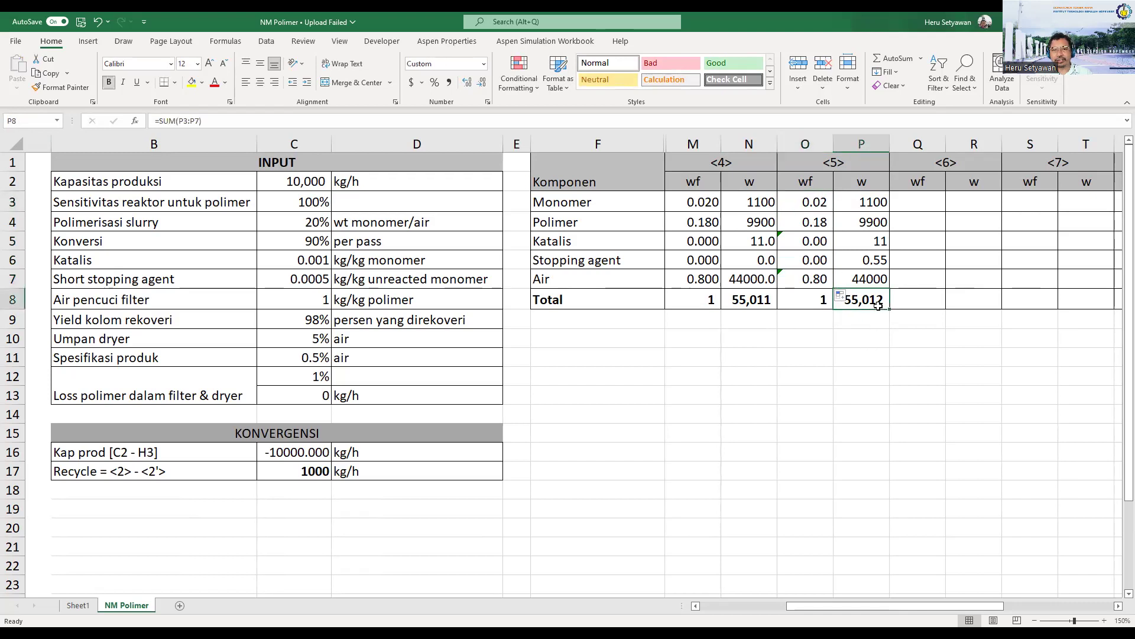
{"action": "left_click", "coordinate": [816, 277]}
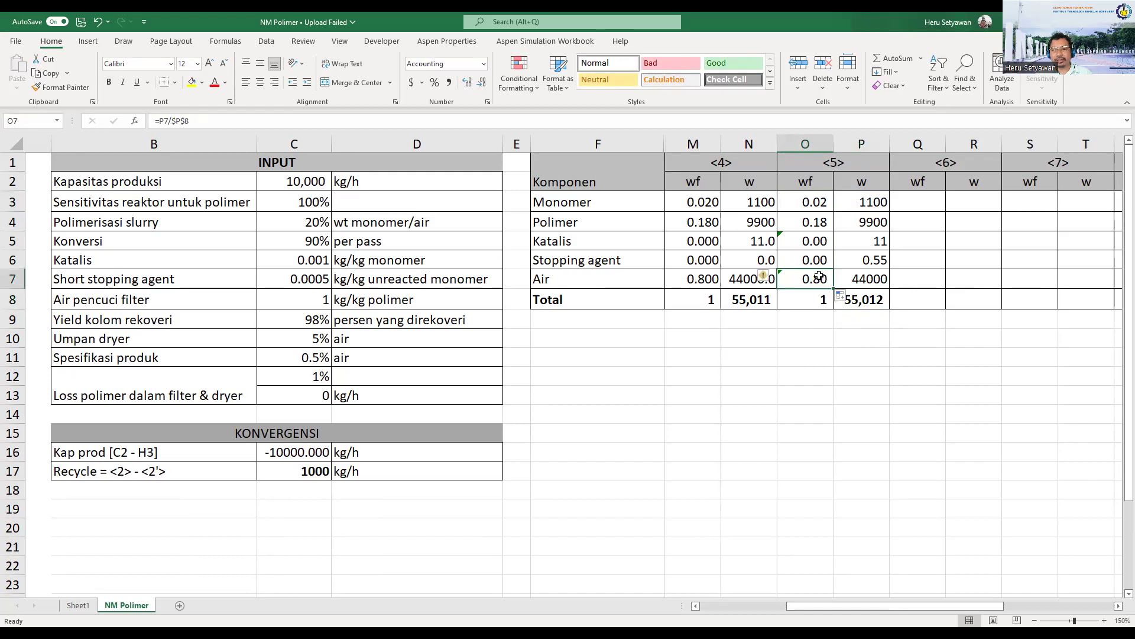
{"action": "left_click", "coordinate": [814, 200]}
{"action": "left_click_drag", "start_coordinate": [834, 211], "coordinate": [827, 285]}
Ignore the inconsistent formula warnings on O5 and O7.
{"action": "left_click", "coordinate": [796, 240]}
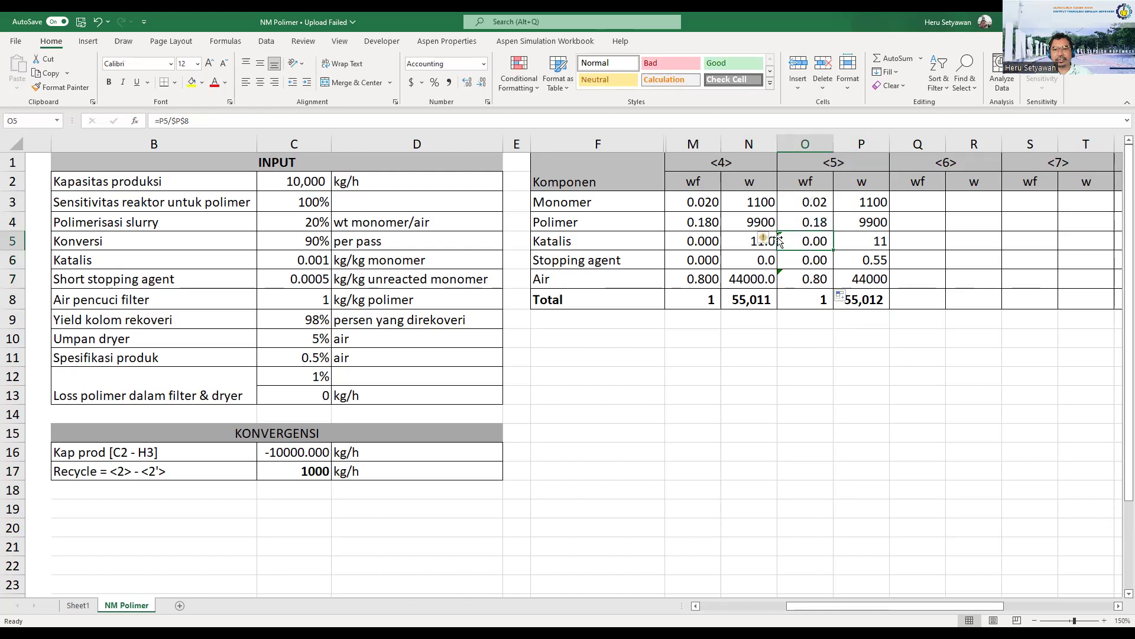
{"action": "left_click", "coordinate": [767, 238]}
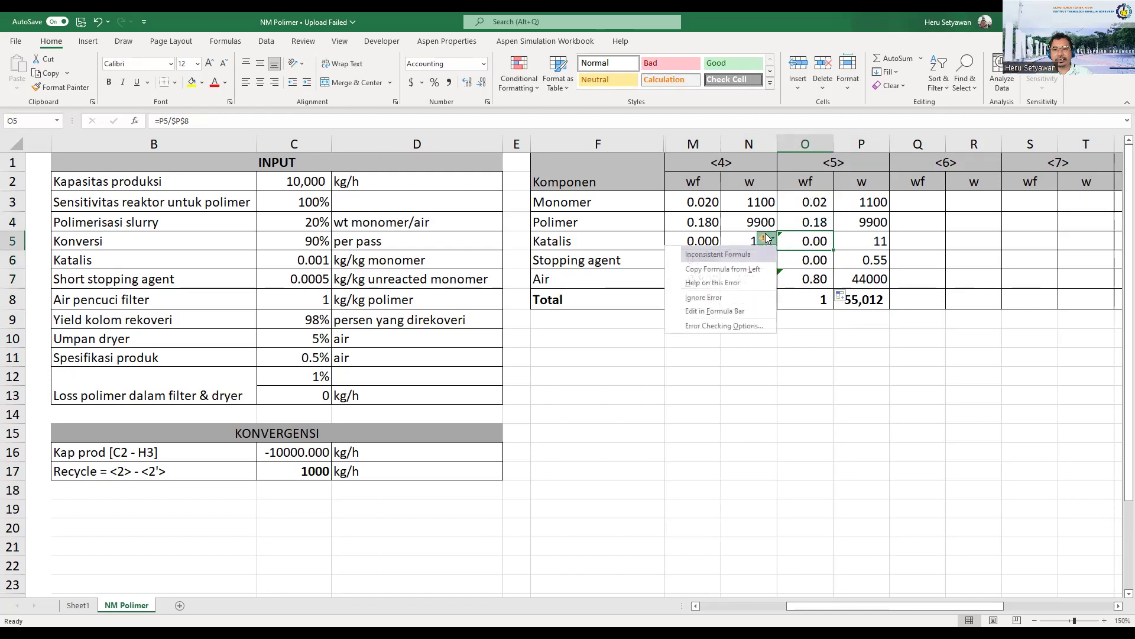
{"action": "left_click", "coordinate": [751, 293]}
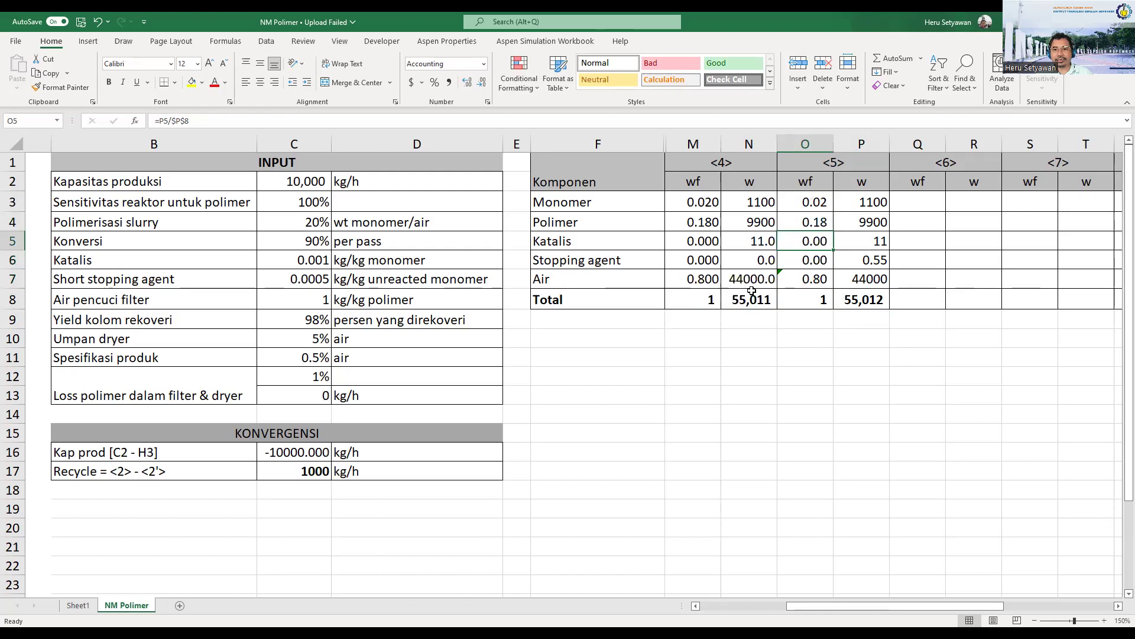
{"action": "left_click", "coordinate": [805, 278]}
{"action": "left_click", "coordinate": [764, 276]}
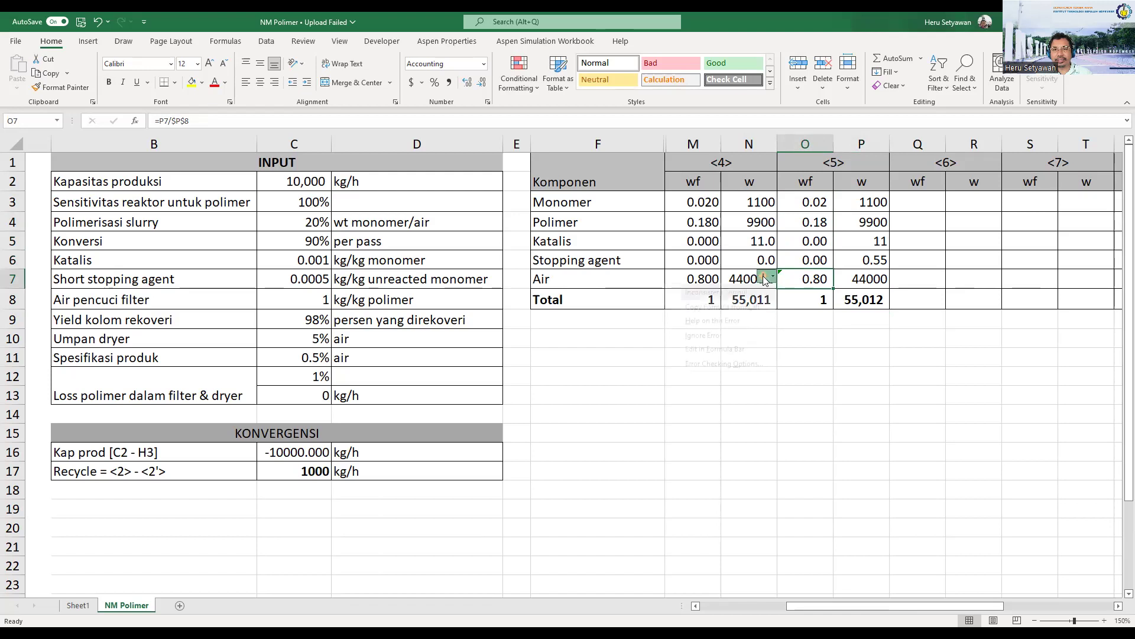
{"action": "left_click", "coordinate": [729, 337]}
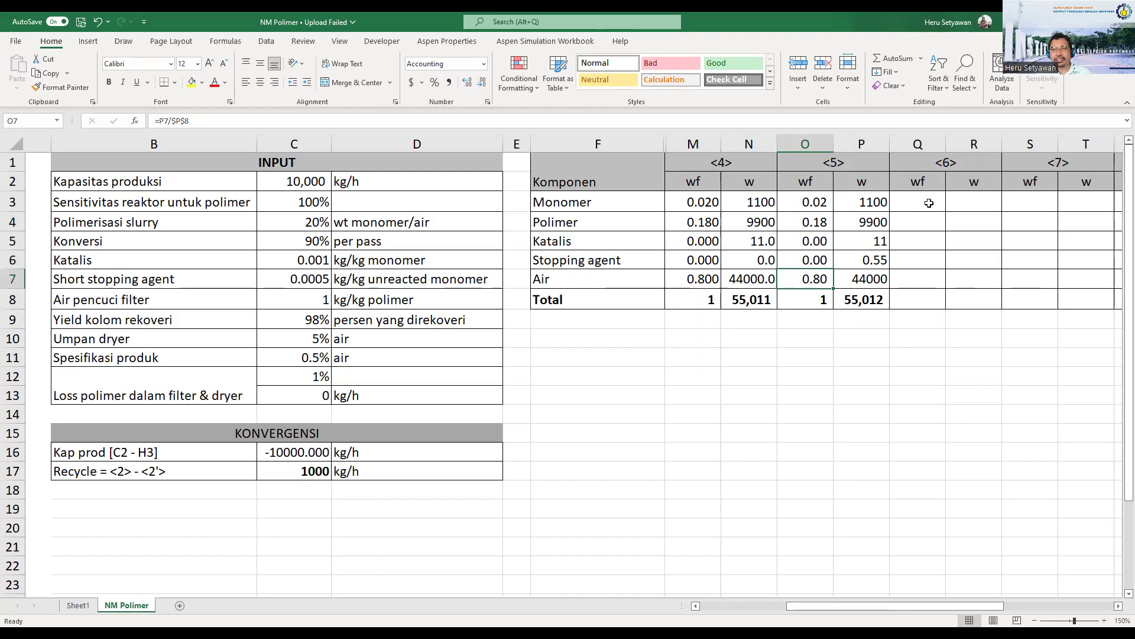
{"action": "left_click", "coordinate": [968, 203]}
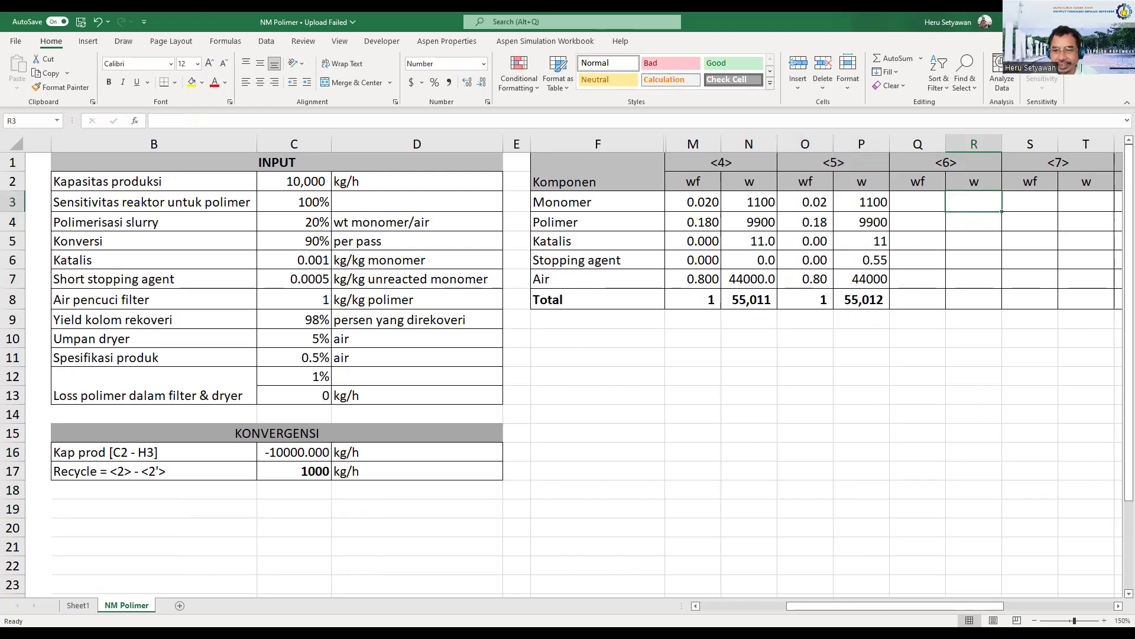
{"action": "left_click_drag", "start_coordinate": [927, 612], "coordinate": [816, 615]}
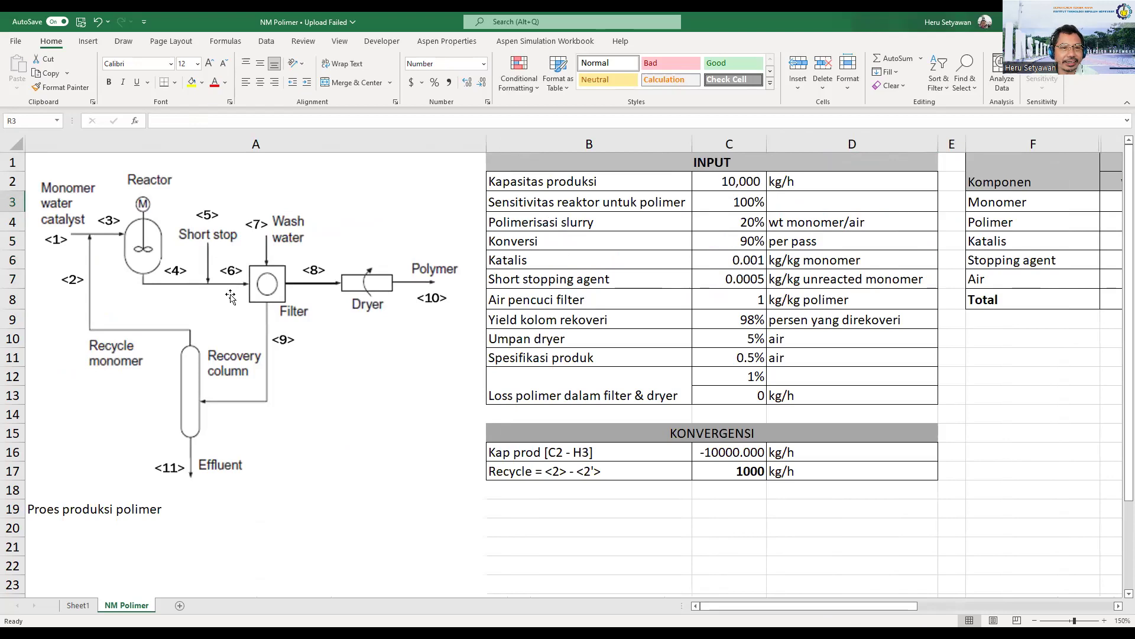
{"action": "left_click_drag", "start_coordinate": [772, 609], "coordinate": [846, 609]}
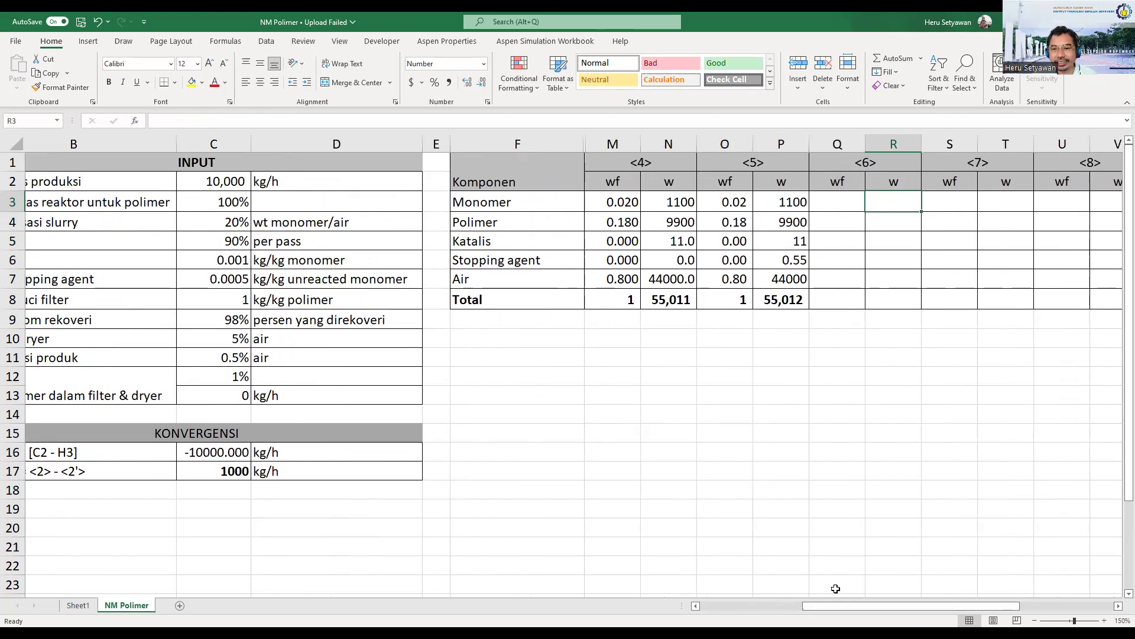
{"action": "left_click_drag", "start_coordinate": [850, 608], "coordinate": [751, 609]}
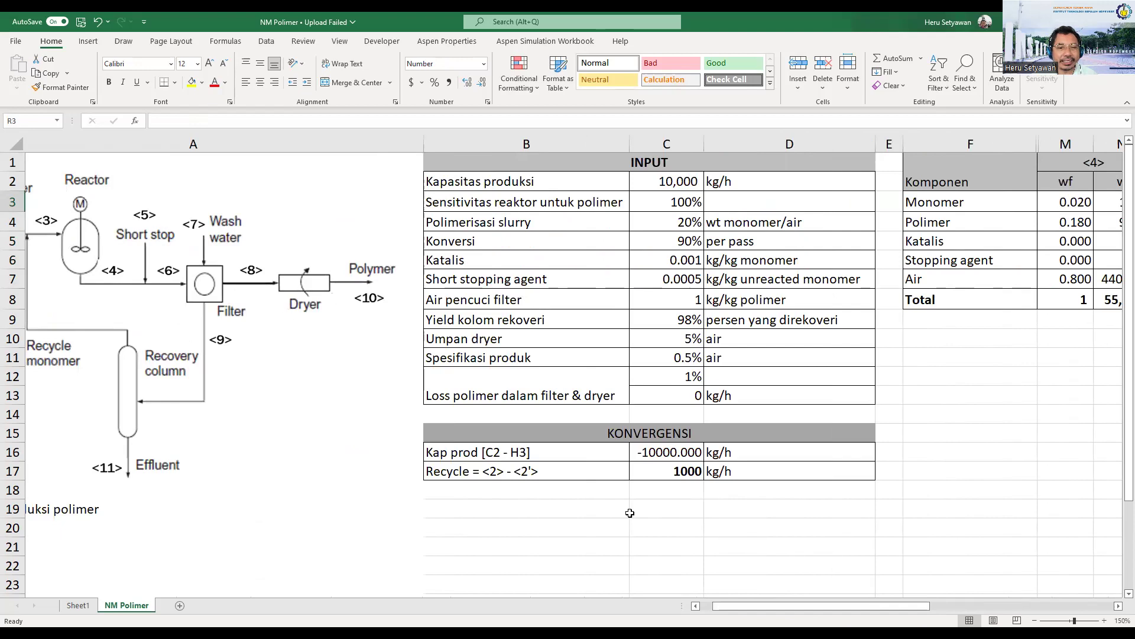
{"action": "left_click_drag", "start_coordinate": [759, 609], "coordinate": [836, 609]}
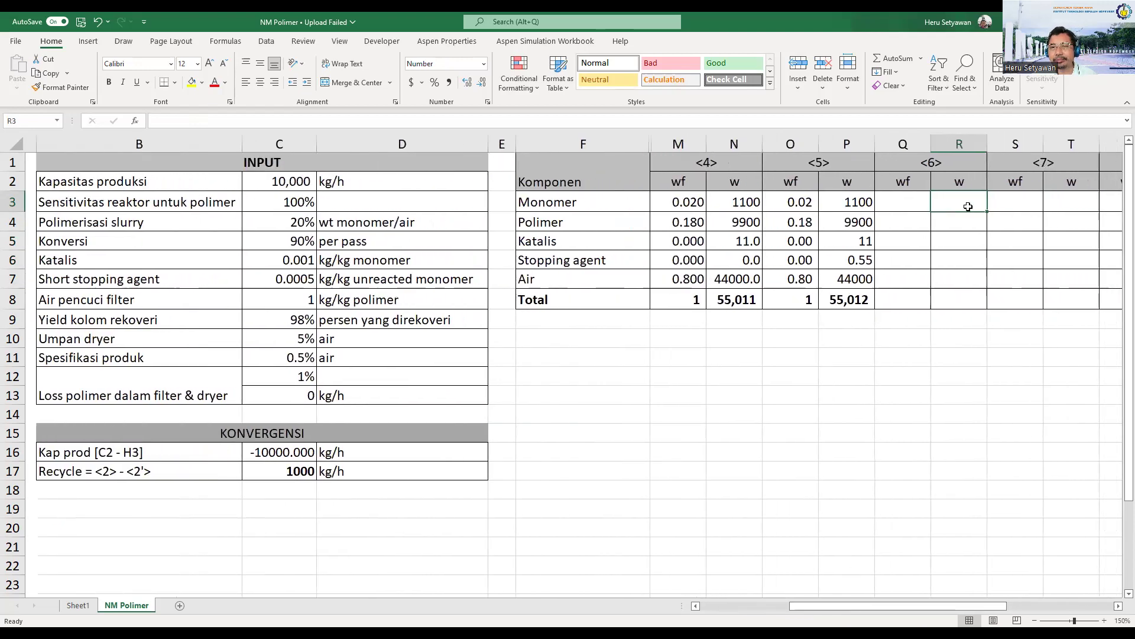
{"action": "type", "text": "="}
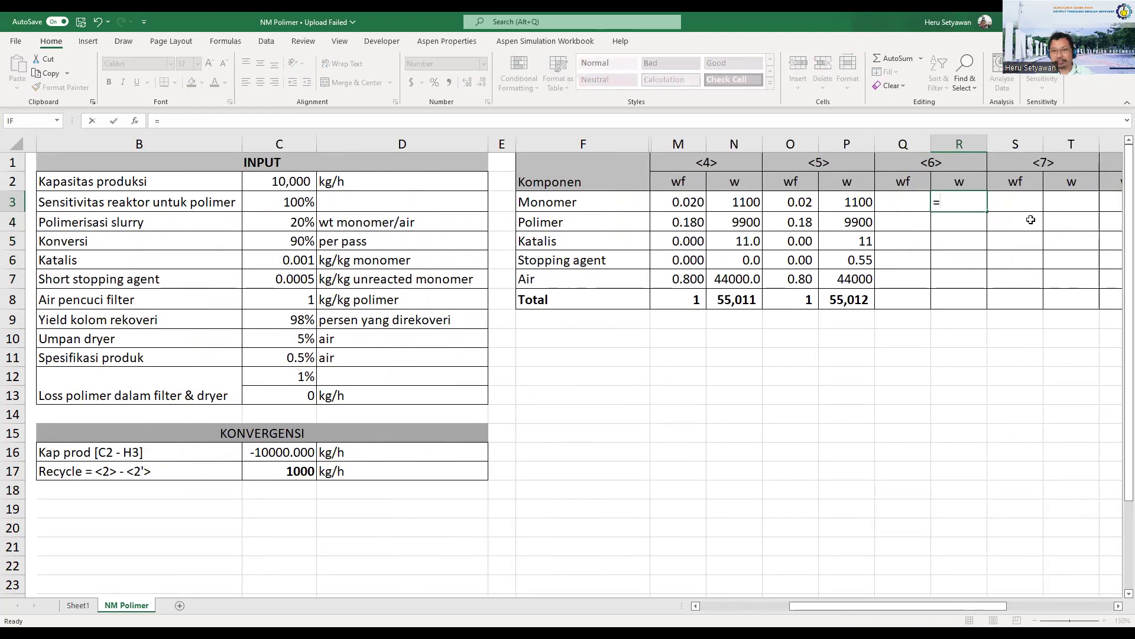
{"action": "key", "text": "Left"}
{"action": "key", "text": "Left"}
{"action": "key", "text": "Left"}
{"action": "key", "text": "Left"}
{"action": "type", "text": "+"}
{"action": "key", "text": "Left"}
{"action": "key", "text": "Left"}
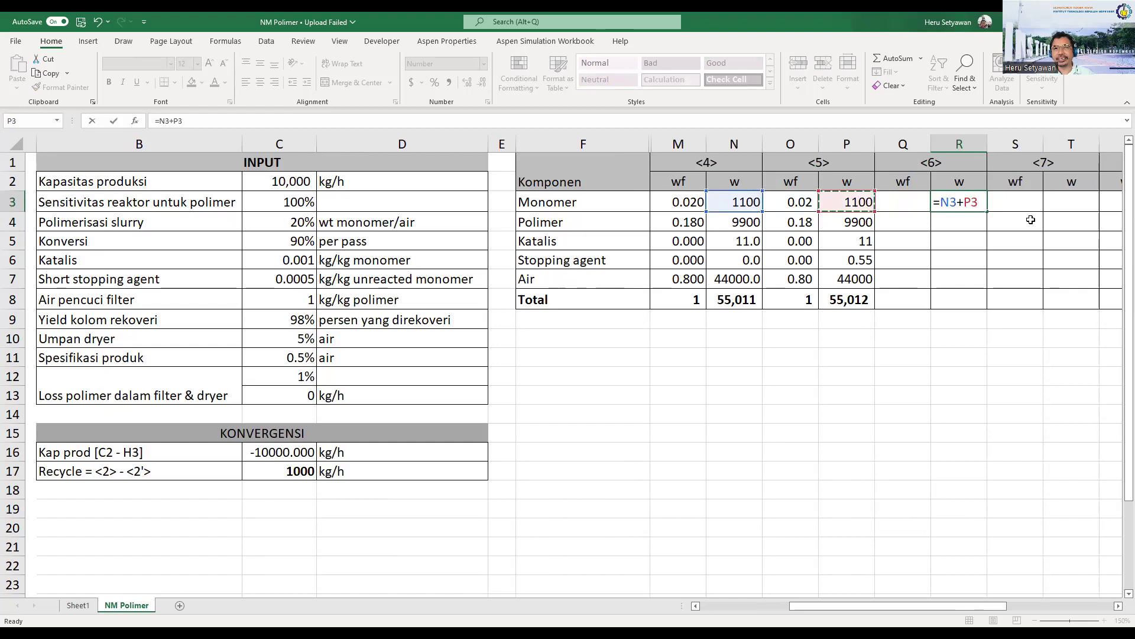
{"action": "key", "text": "ctrl+Return"}
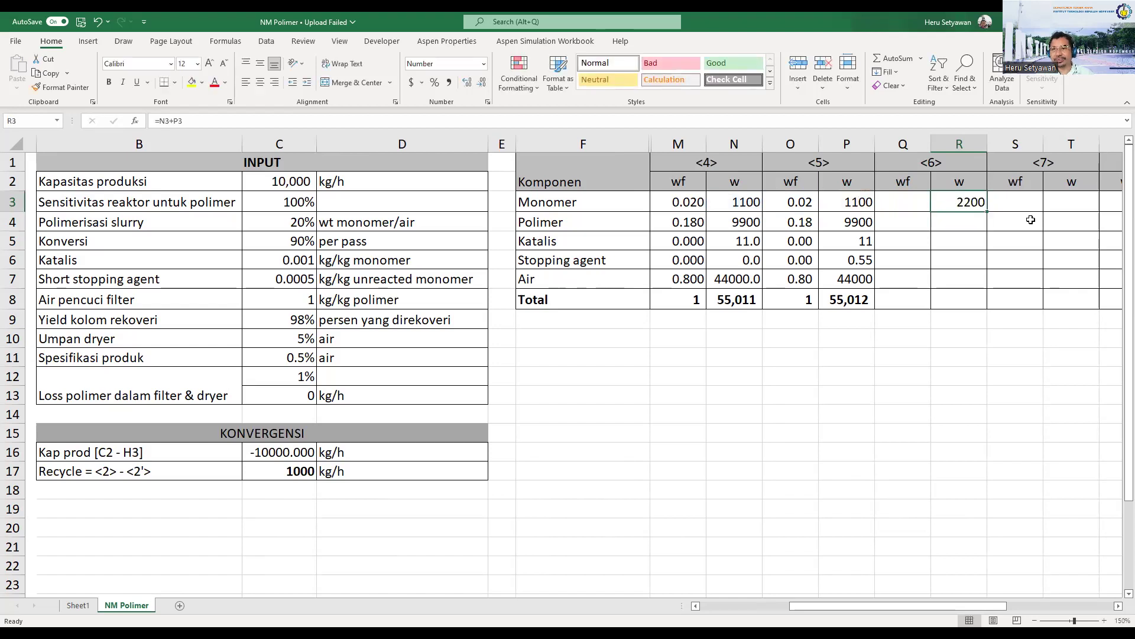
{"action": "left_click_drag", "start_coordinate": [989, 211], "coordinate": [983, 288]}
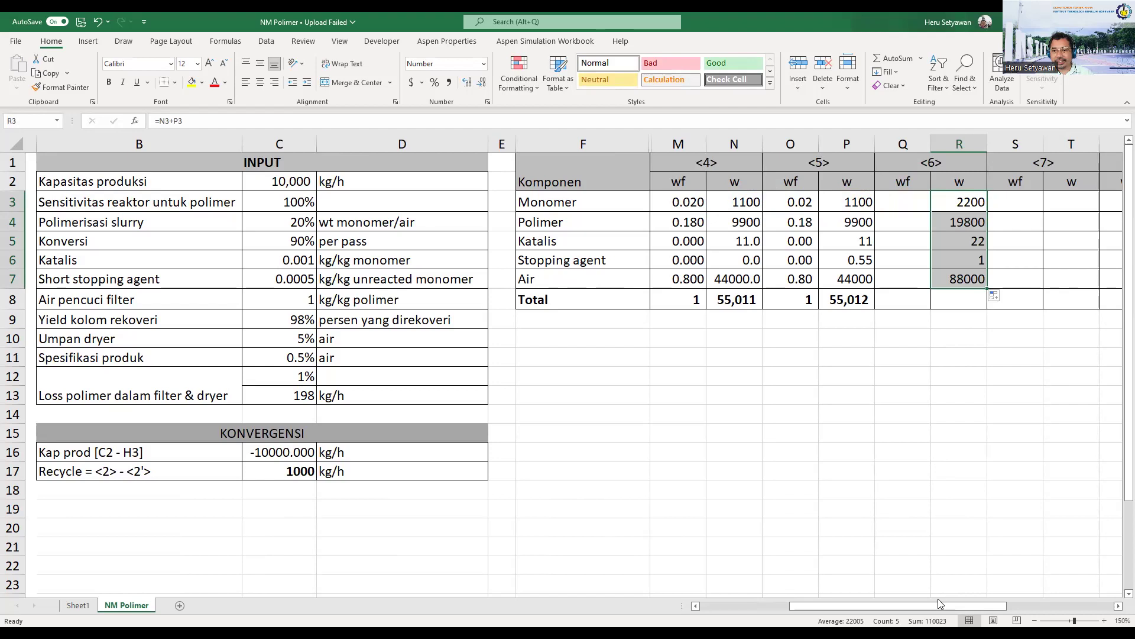
{"action": "mouse_move", "coordinate": [941, 615]}
{"action": "left_mouse_down"}
{"action": "mouse_move", "coordinate": [839, 608]}
{"action": "mouse_move", "coordinate": [941, 608]}
{"action": "left_mouse_up"}
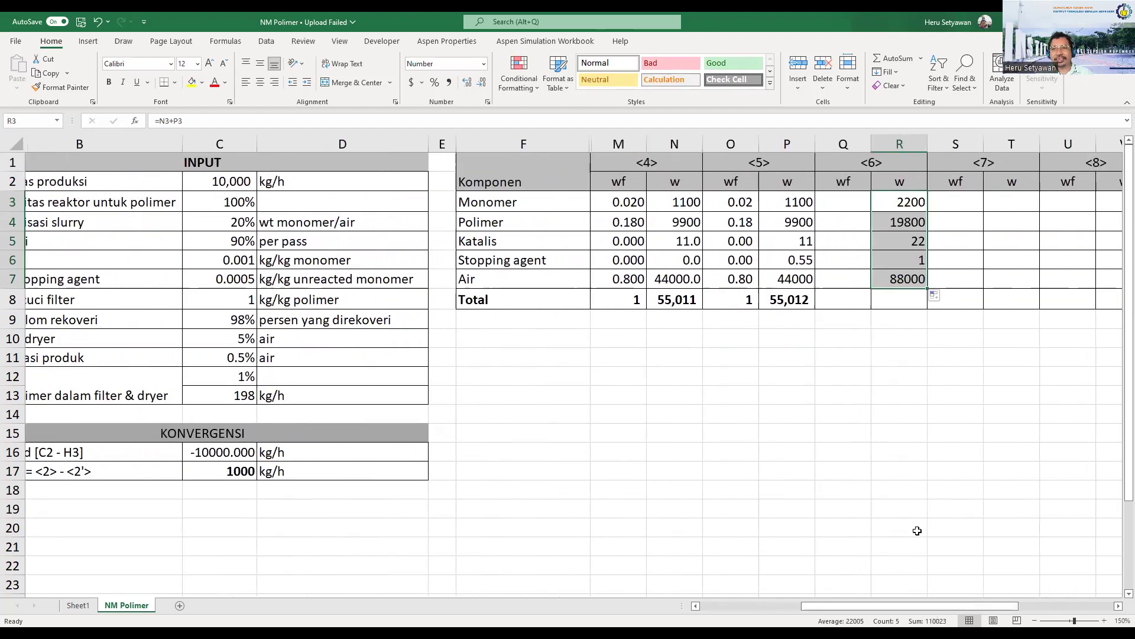
{"action": "left_click", "coordinate": [808, 243]}
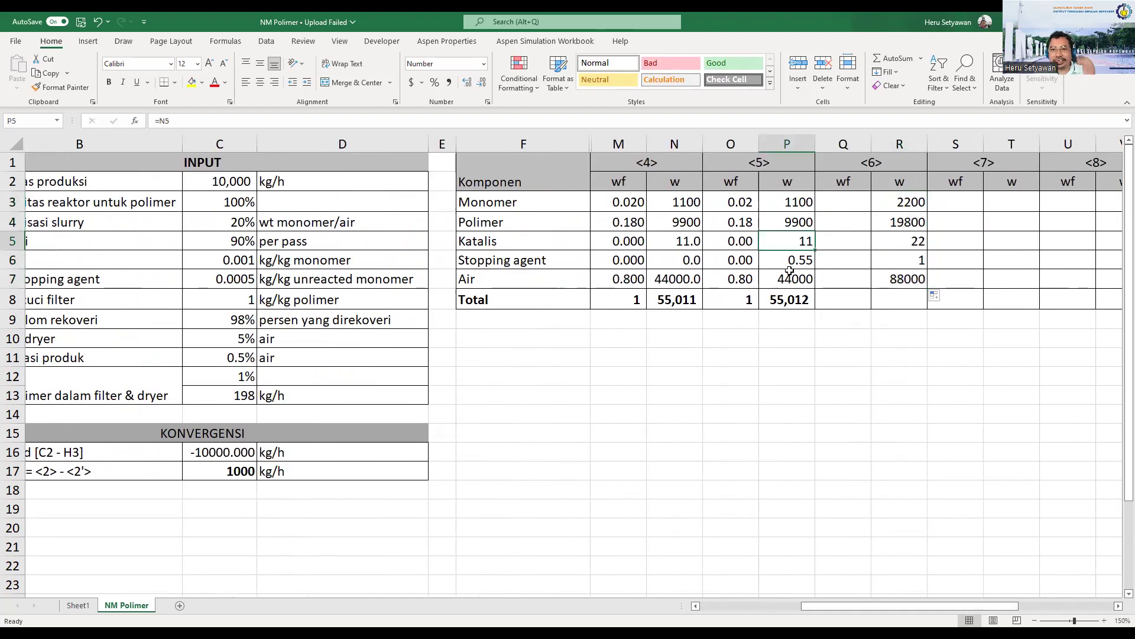
Overwrite stream <5> monomer, polymer, catalyst and Air flows with 0.
{"action": "left_click", "coordinate": [798, 264]}
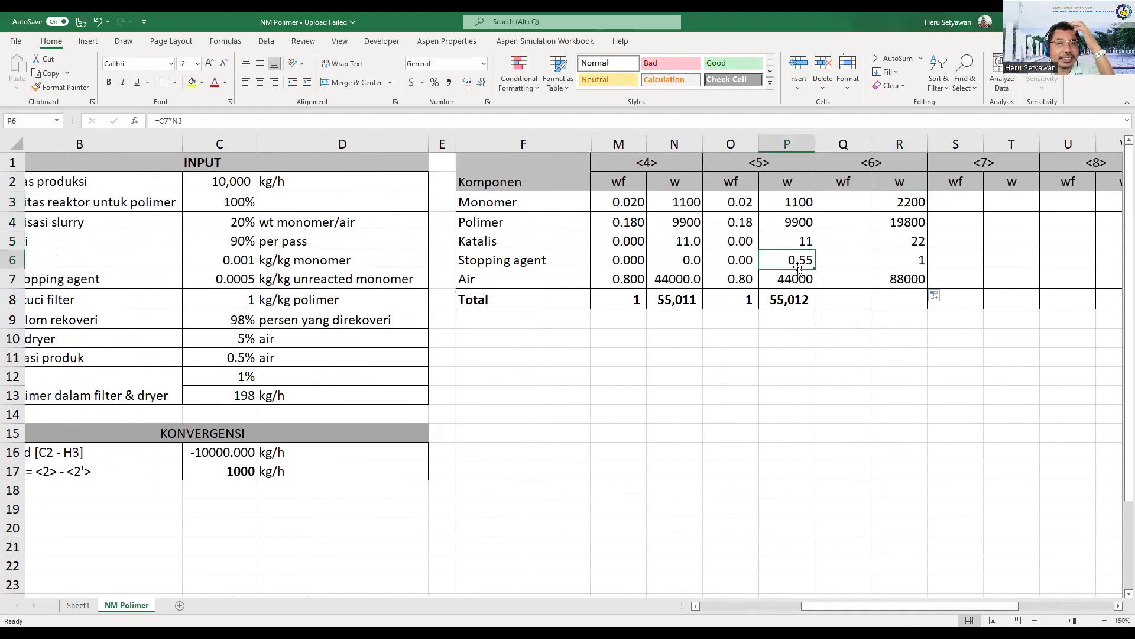
{"action": "left_click", "coordinate": [797, 203]}
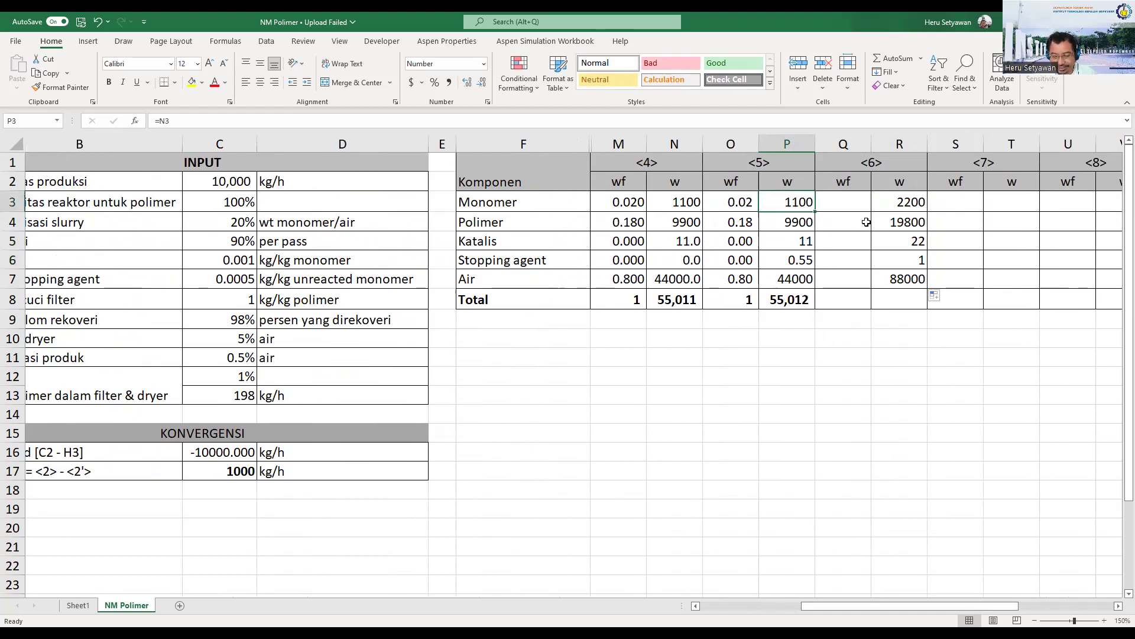
{"action": "type", "text": "0"}
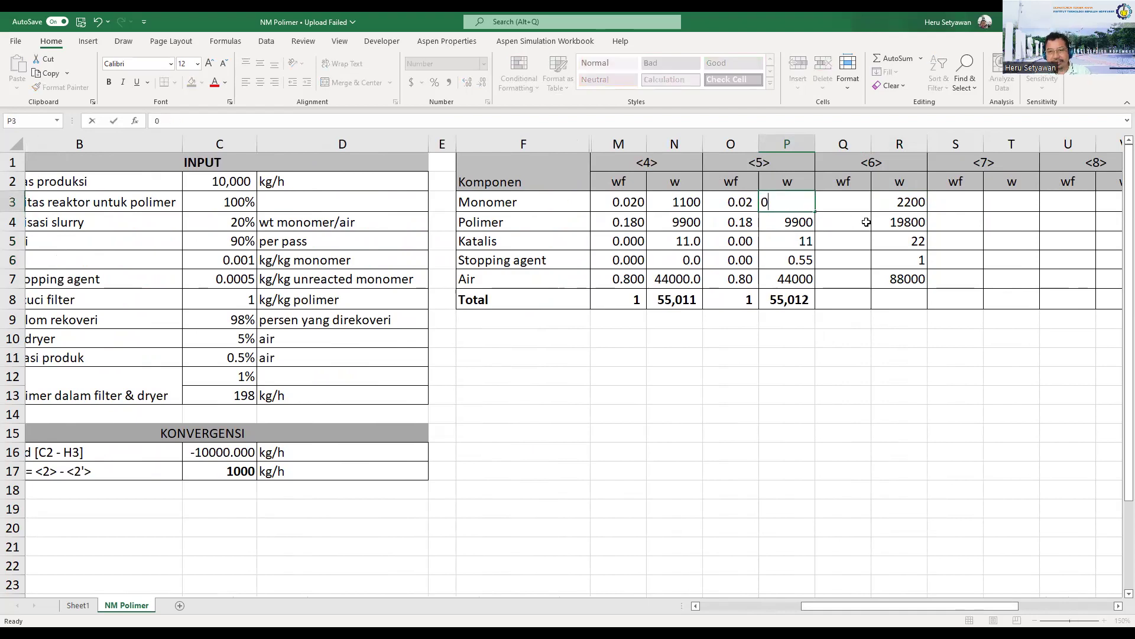
{"action": "key", "text": "Return"}
{"action": "type", "text": "0"}
{"action": "key", "text": "Return"}
{"action": "type", "text": "0"}
{"action": "key", "text": "Return"}
{"action": "key", "text": "Return"}
{"action": "type", "text": "0"}
{"action": "key", "text": "Return"}
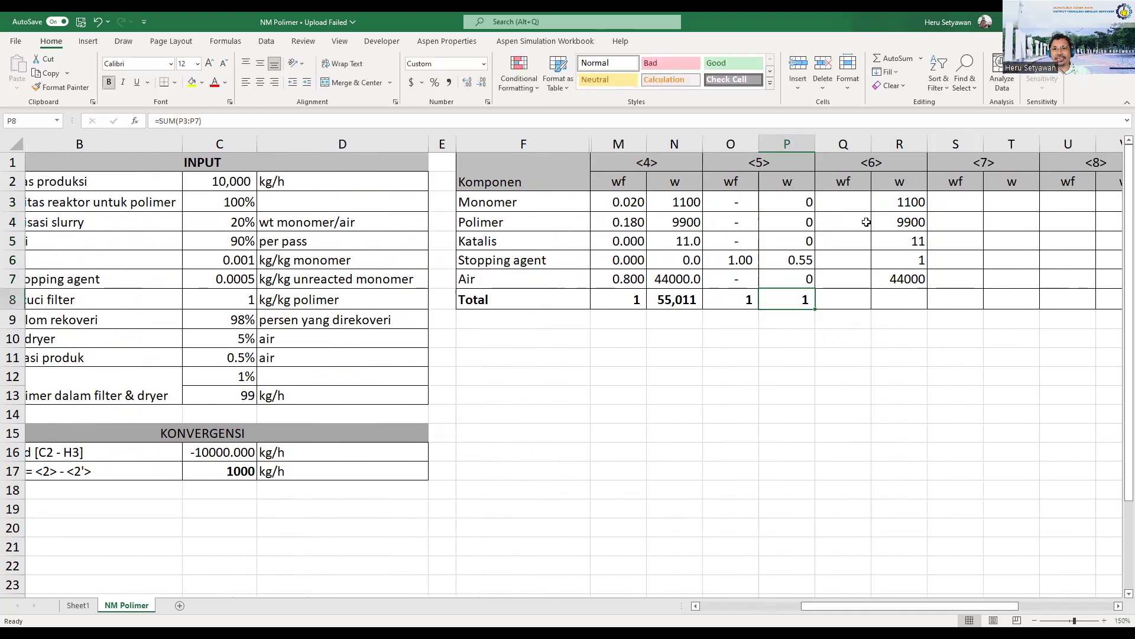
Apply Comma Style to stream <6> stopping agent flow in R6.
{"action": "left_click", "coordinate": [740, 205]}
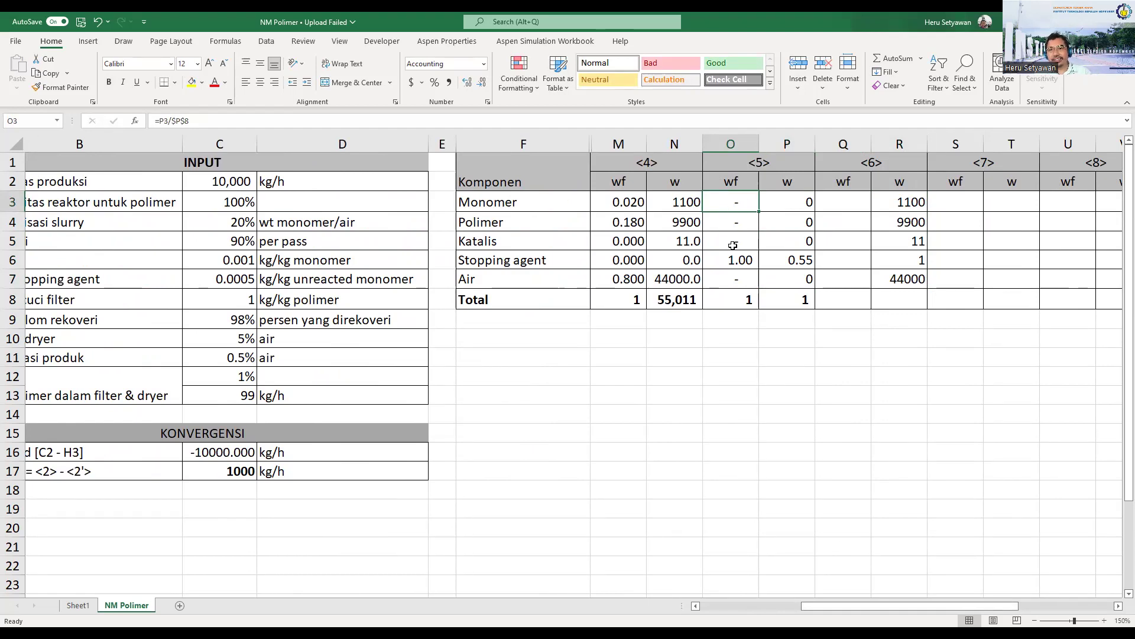
{"action": "left_click", "coordinate": [910, 204]}
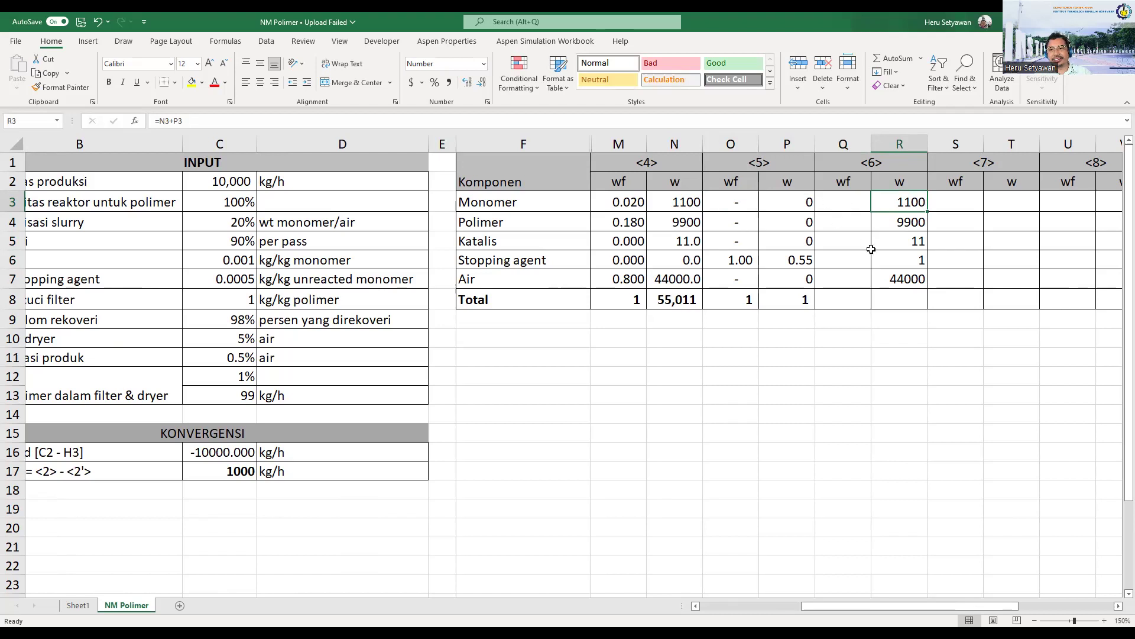
{"action": "left_click", "coordinate": [899, 261]}
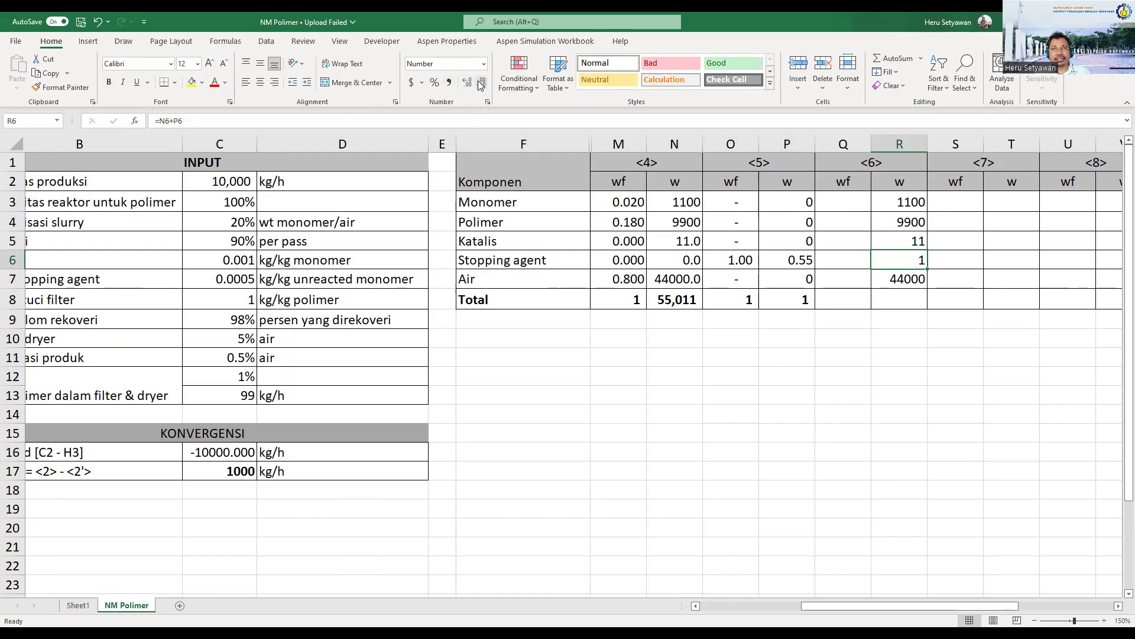
{"action": "left_click", "coordinate": [449, 83]}
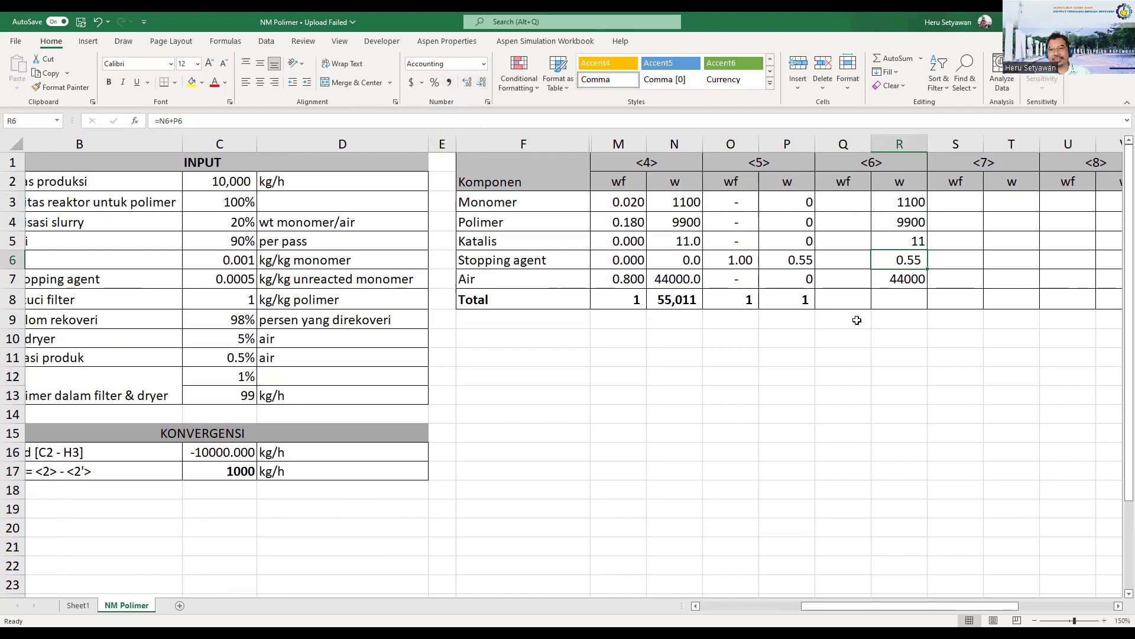
Copy P8's SUM total across to R8 and give P8 Comma Style, totalling 55,012.
{"action": "left_click", "coordinate": [897, 296]}
{"action": "left_click", "coordinate": [807, 304]}
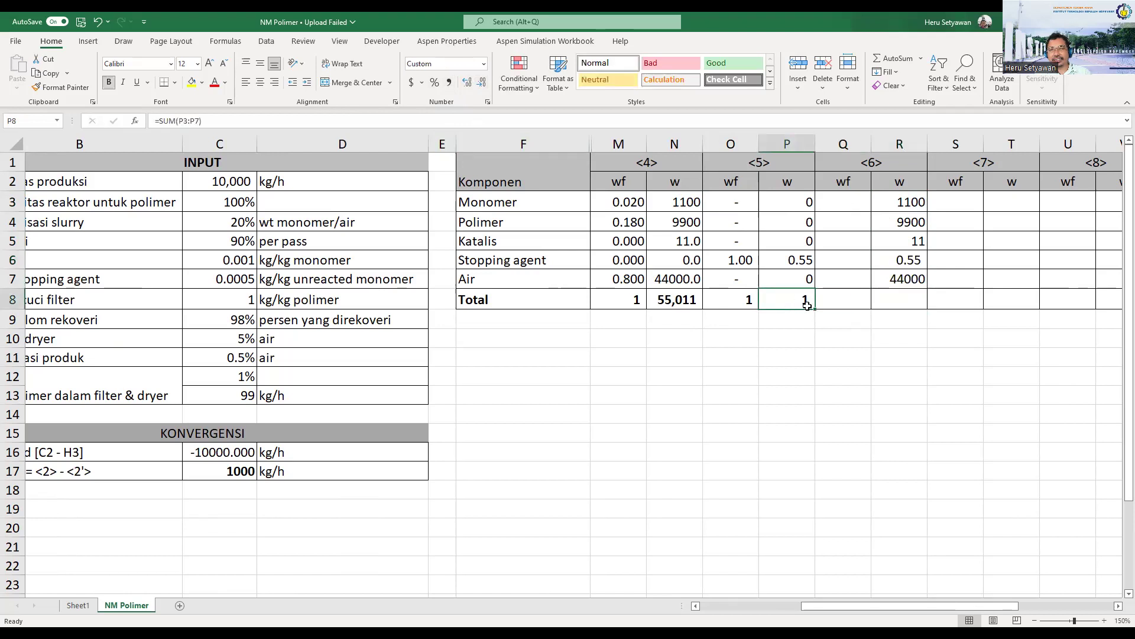
{"action": "left_click_drag", "start_coordinate": [816, 310], "coordinate": [922, 310]}
{"action": "left_click", "coordinate": [802, 299]}
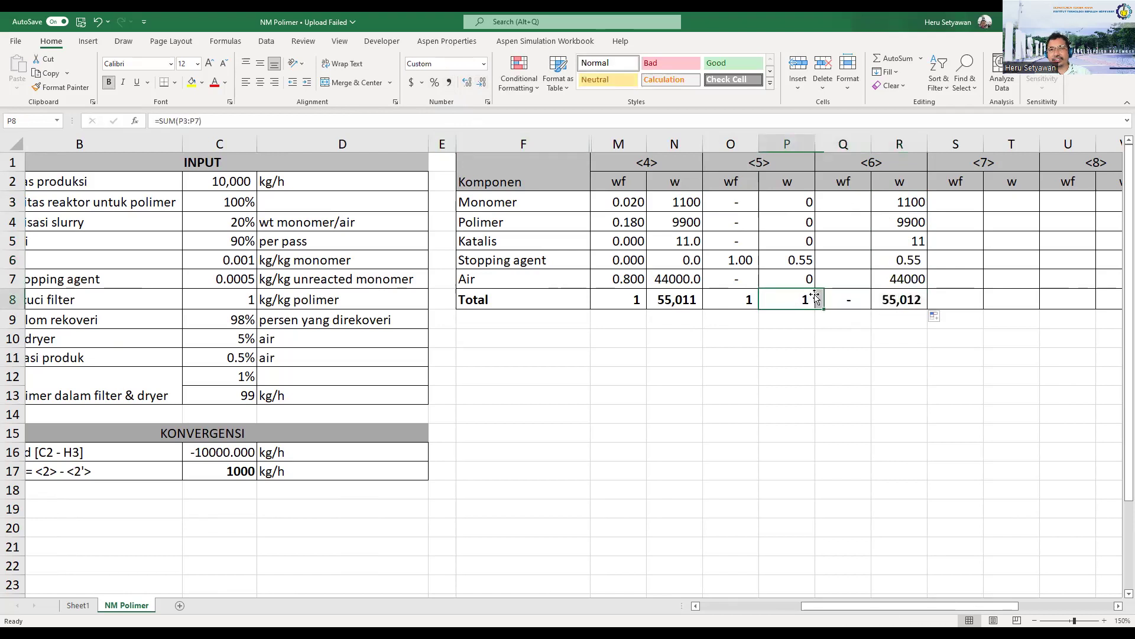
{"action": "left_click", "coordinate": [450, 83]}
{"action": "left_click", "coordinate": [875, 370]}
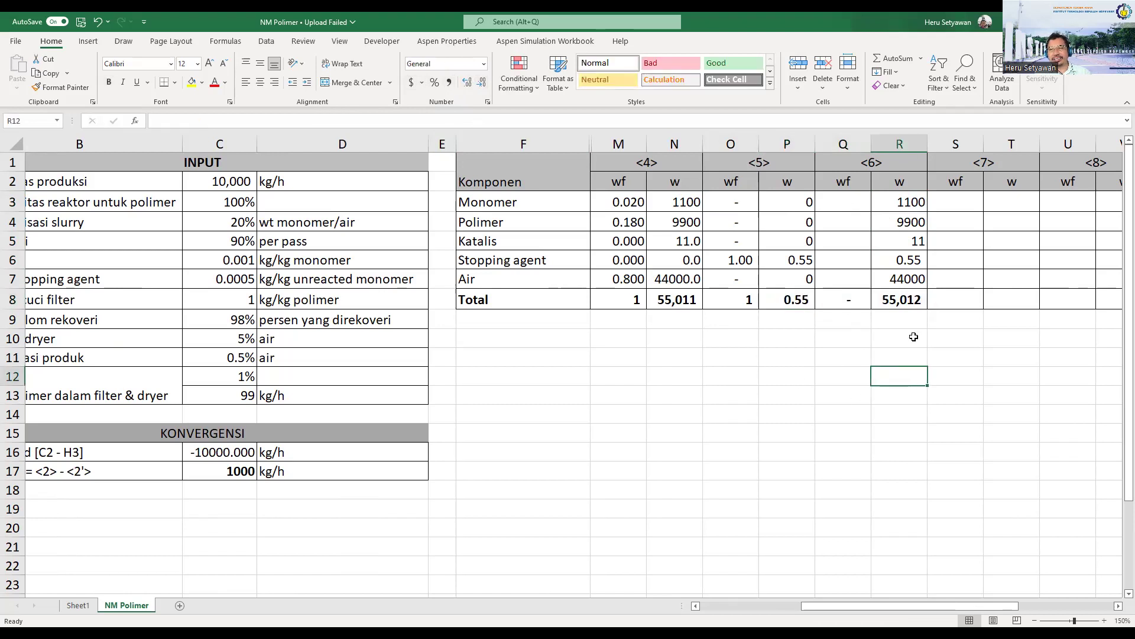
{"action": "left_click", "coordinate": [956, 204]}
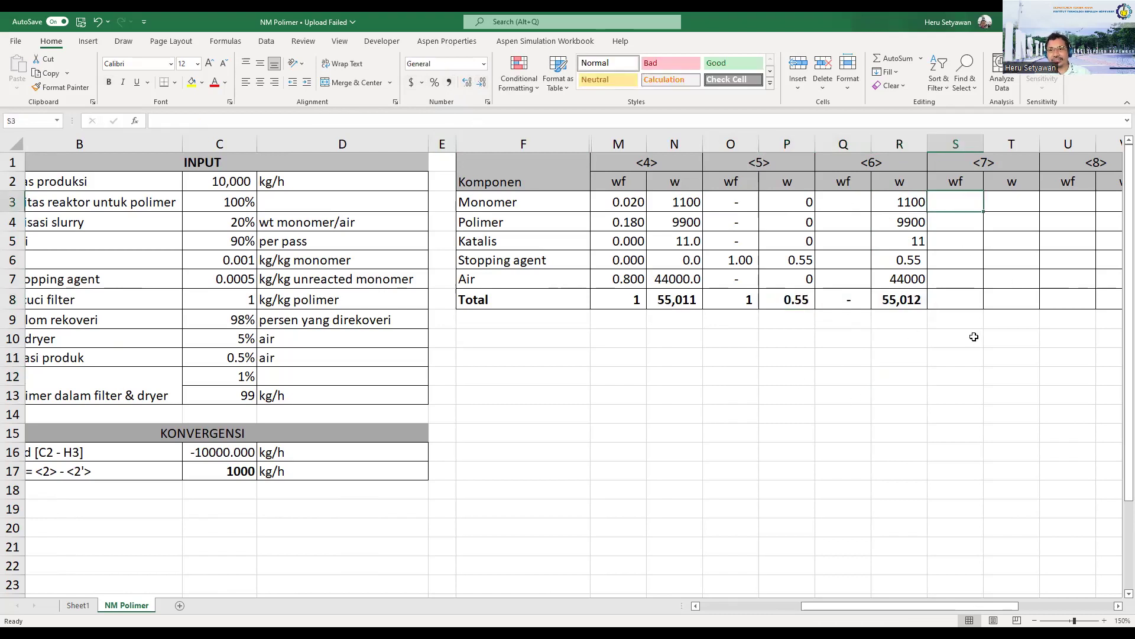
{"action": "left_click_drag", "start_coordinate": [919, 605], "coordinate": [829, 605]}
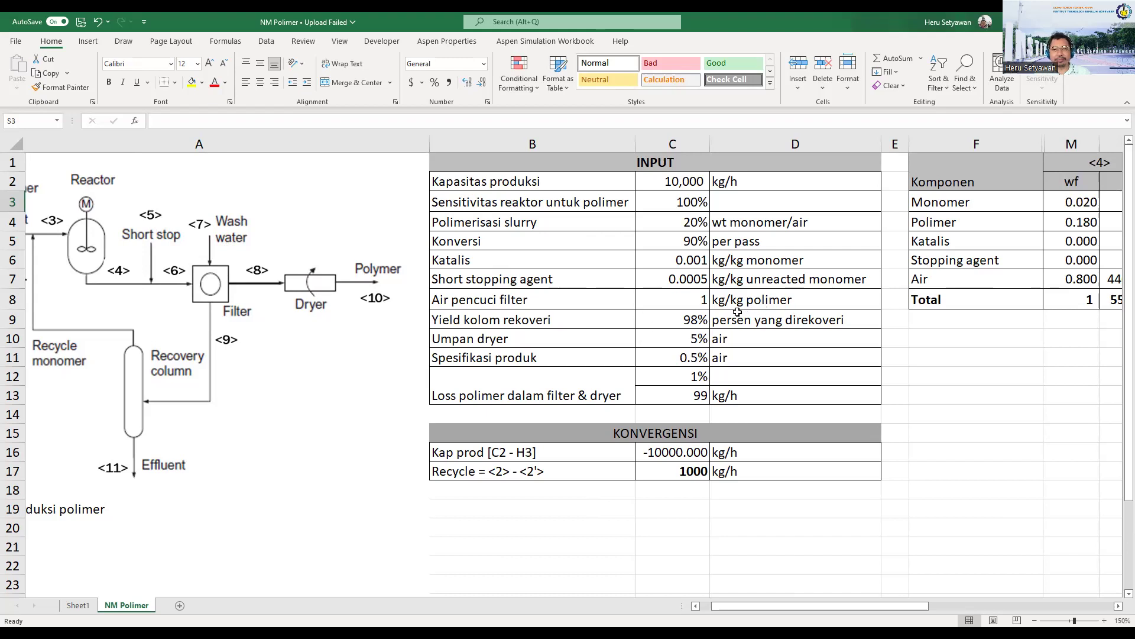
Set stream <7> Air flow to the filter wash water ratio times stream <6> polymer flow.
{"action": "left_click_drag", "start_coordinate": [891, 606], "coordinate": [999, 605]}
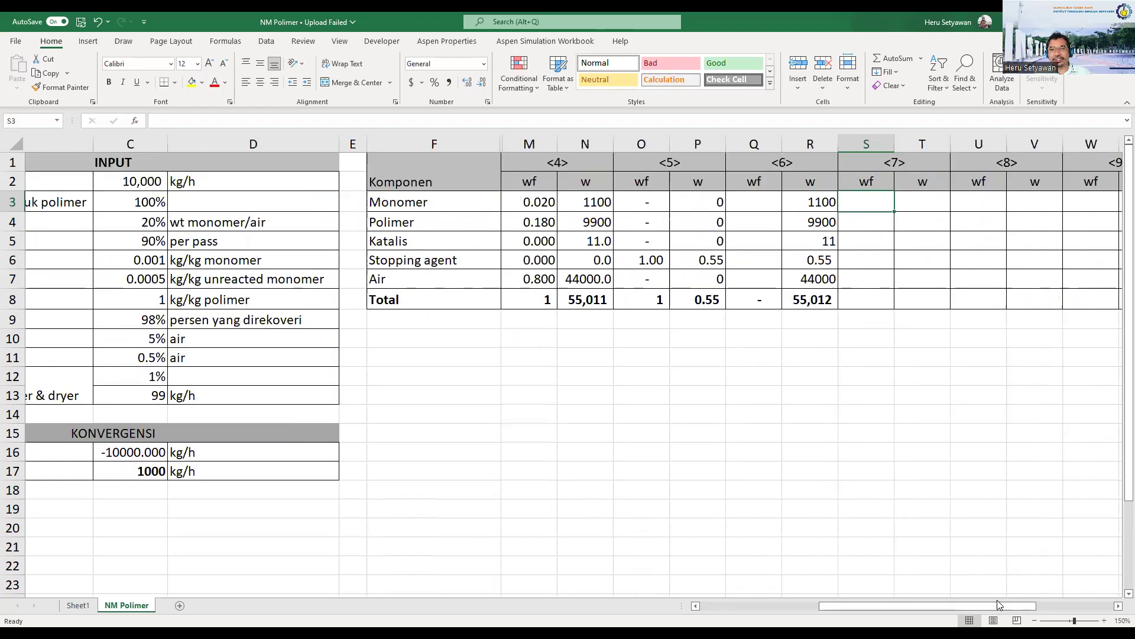
{"action": "left_click", "coordinate": [924, 281]}
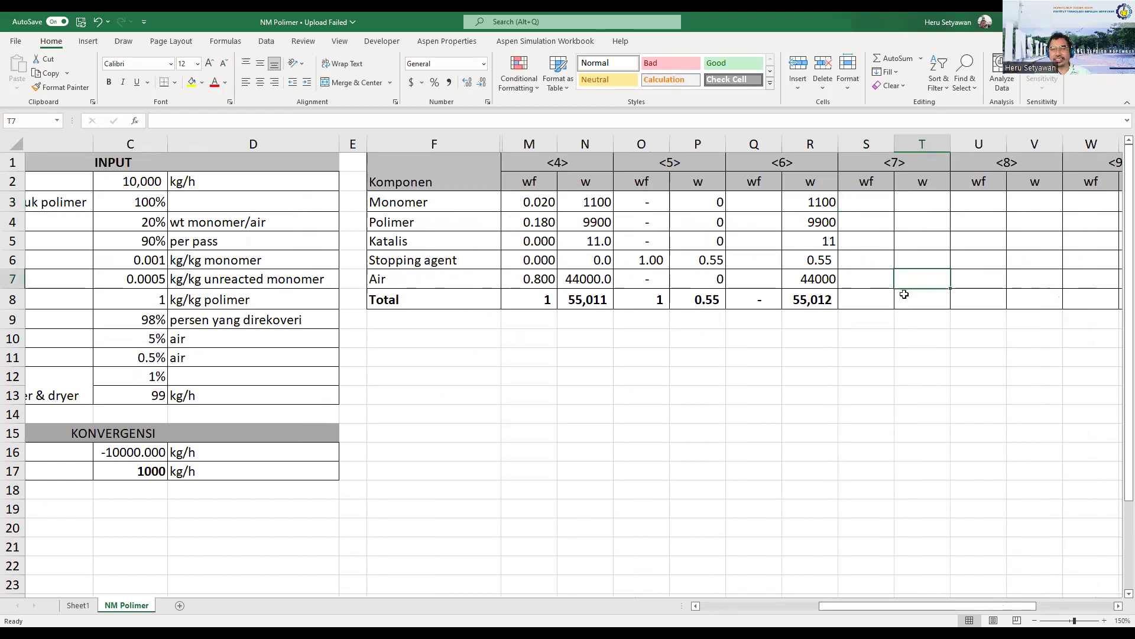
{"action": "type", "text": "="}
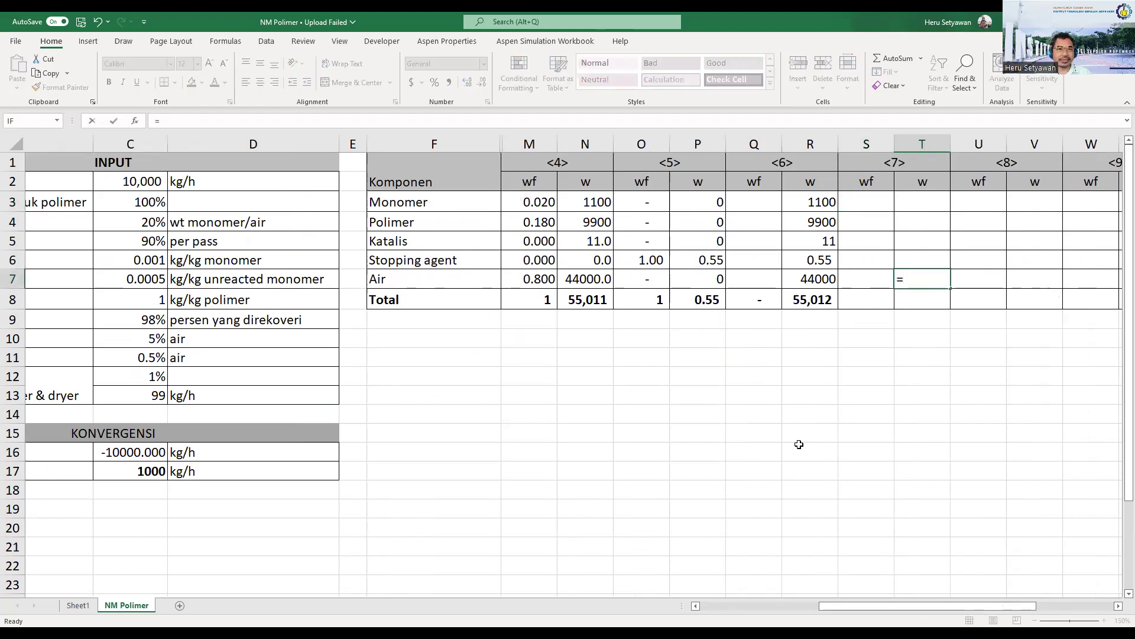
{"action": "left_click", "coordinate": [145, 301]}
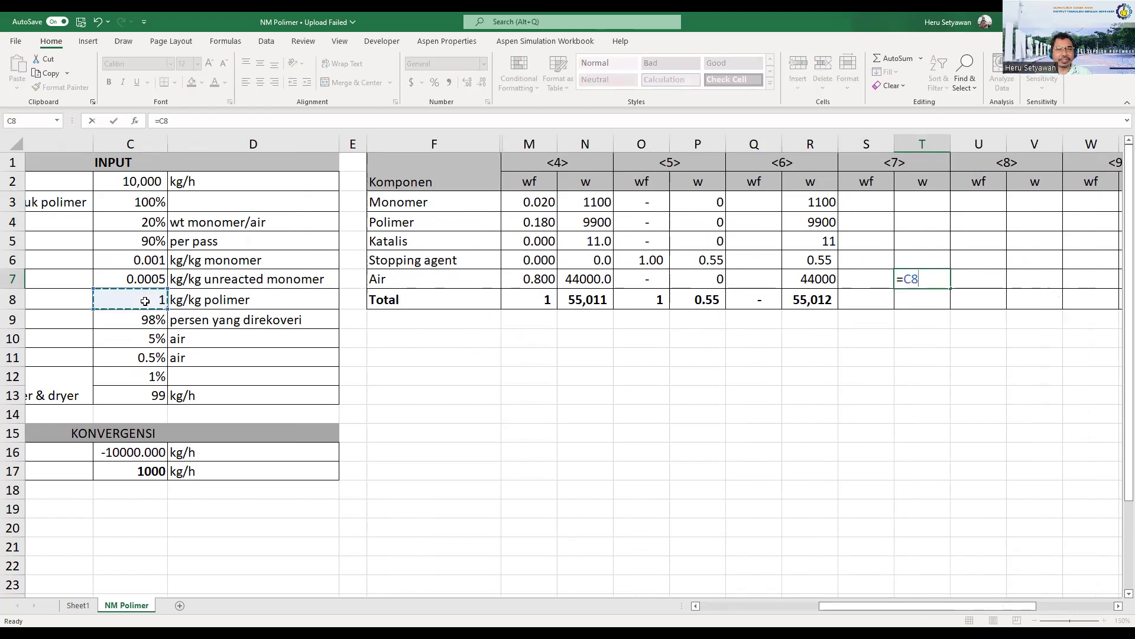
{"action": "type", "text": "*"}
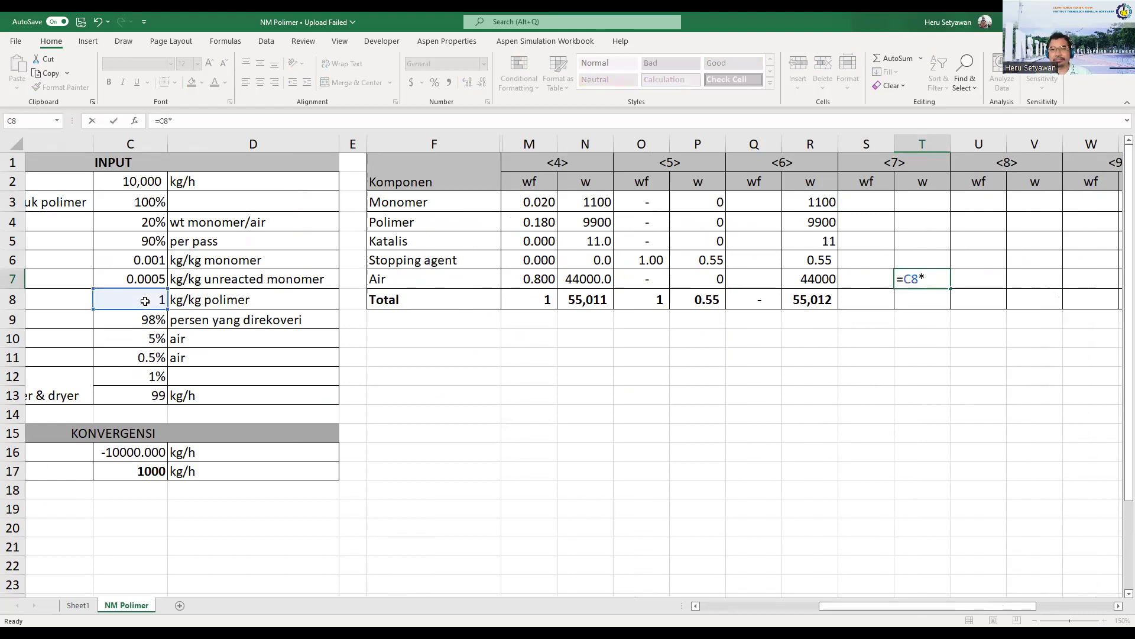
{"action": "left_click", "coordinate": [809, 222]}
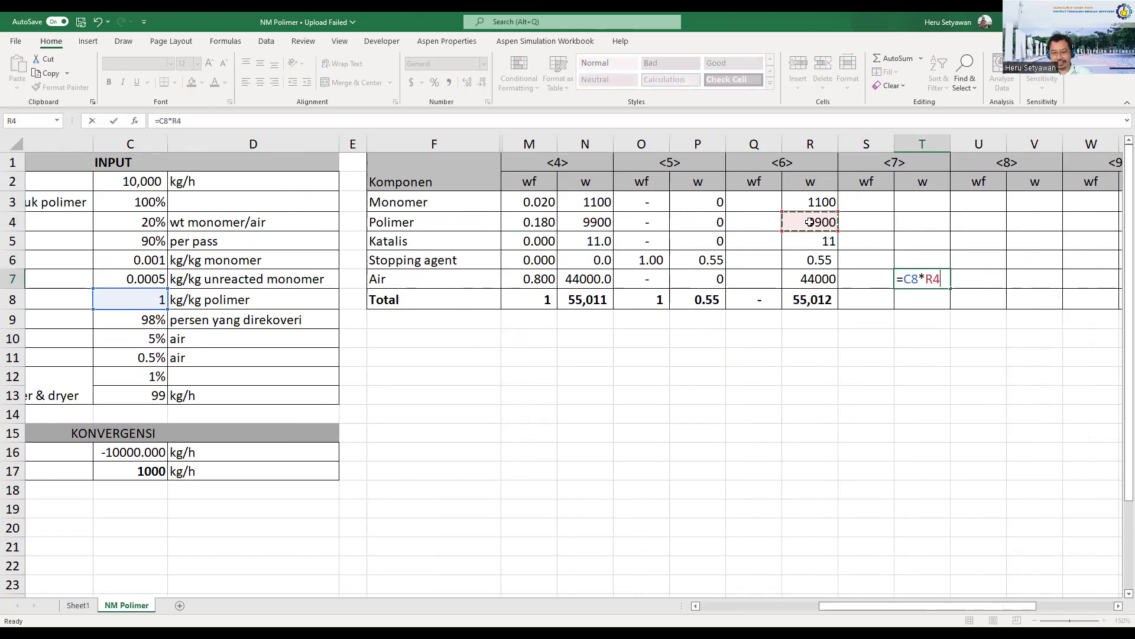
{"action": "key", "text": "Return"}
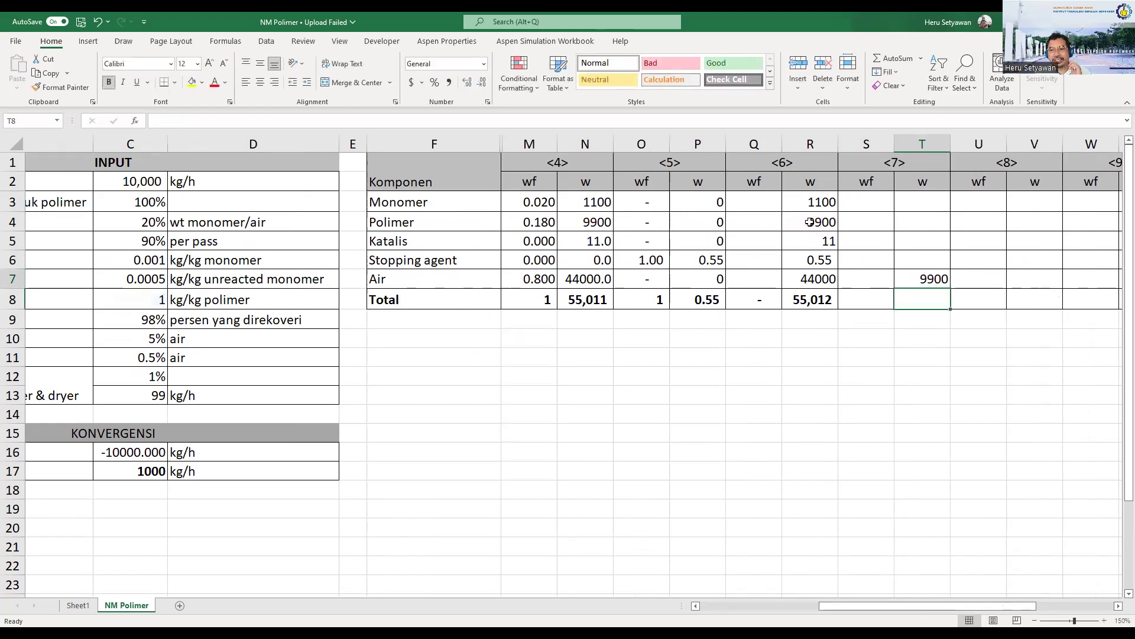
Enter 0 for stream <7>'s other components and extend the total SUM to T8 (9,900).
{"action": "left_click", "coordinate": [928, 204]}
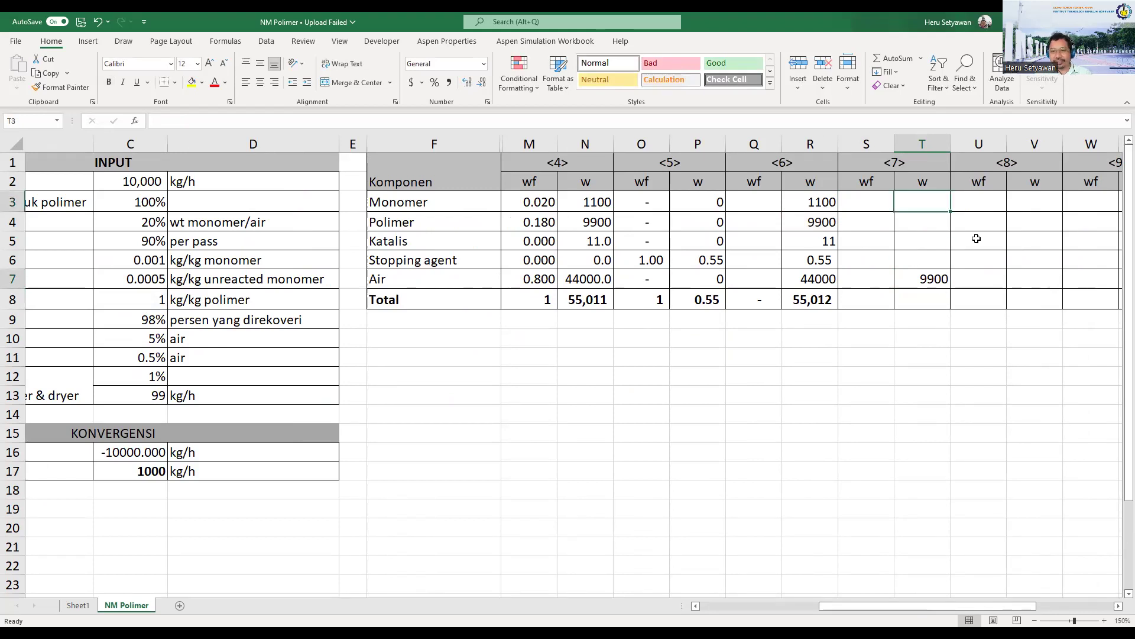
{"action": "type", "text": "0"}
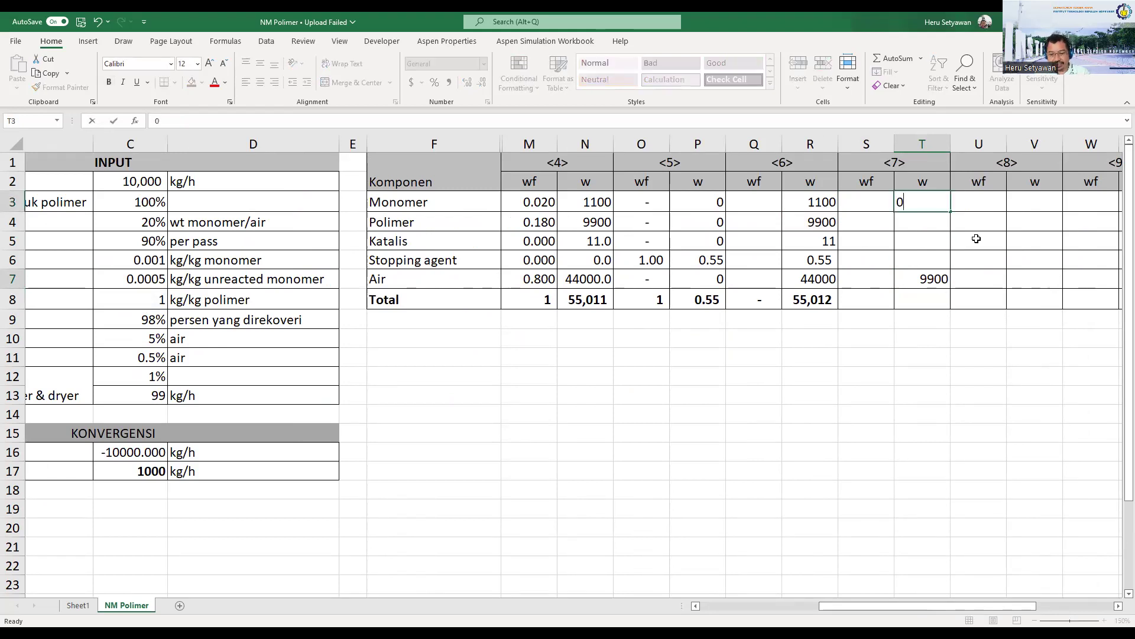
{"action": "key", "text": "Return"}
{"action": "type", "text": "0"}
{"action": "key", "text": "Return"}
{"action": "type", "text": "0"}
{"action": "key", "text": "Return"}
{"action": "type", "text": "0"}
{"action": "key", "text": "Up"}
{"action": "key", "text": "Up"}
{"action": "key", "text": "Up"}
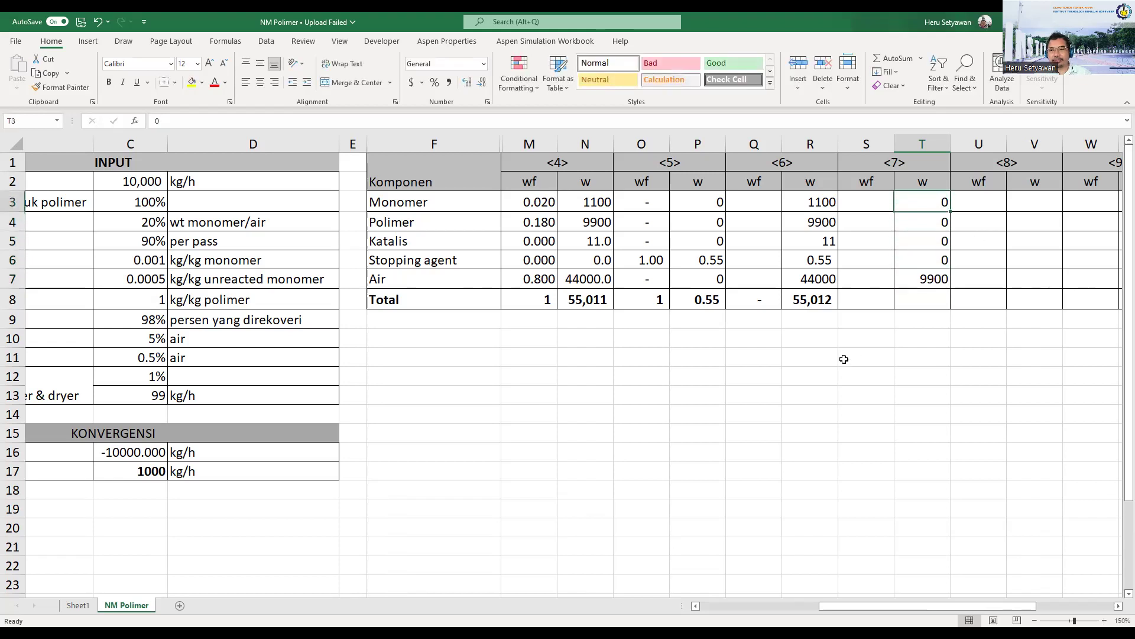
{"action": "left_click", "coordinate": [826, 301]}
{"action": "left_click_drag", "start_coordinate": [839, 310], "coordinate": [947, 311]}
Enter =T3/$T$8 in S3 and fill it down to S7.
{"action": "left_click", "coordinate": [869, 207]}
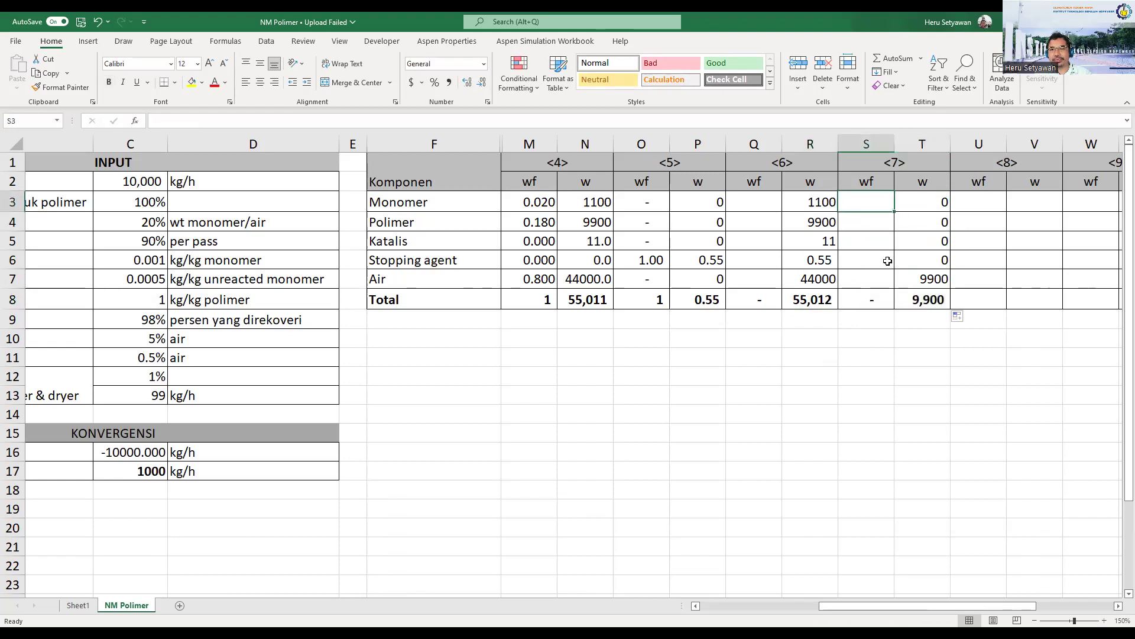
{"action": "type", "text": "="}
{"action": "key", "text": "Right"}
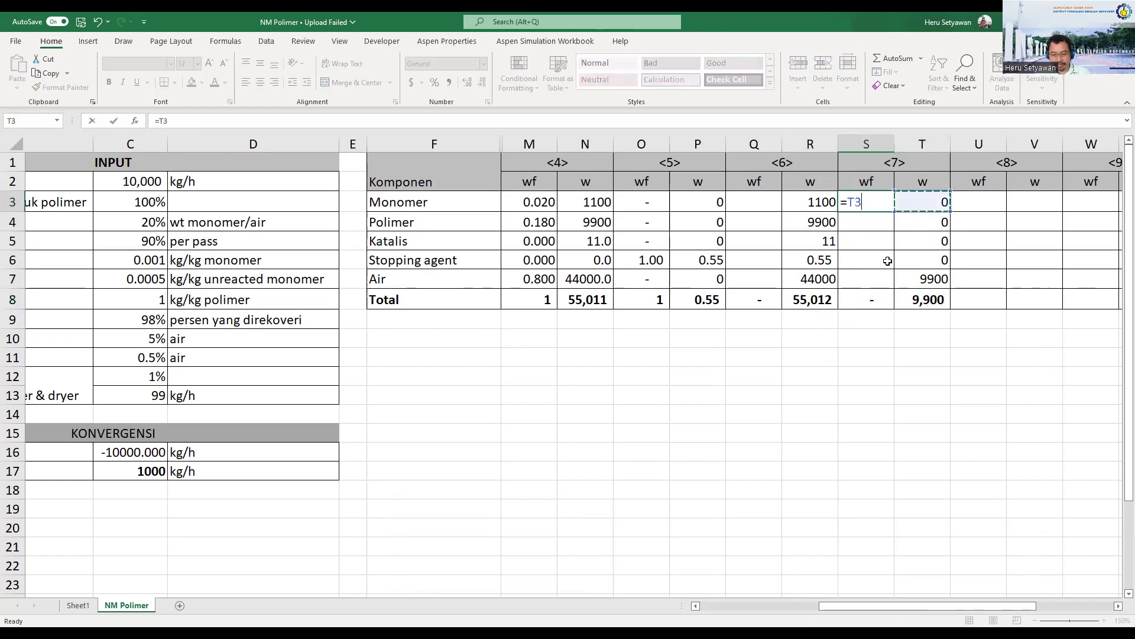
{"action": "type", "text": "/"}
{"action": "left_click", "coordinate": [940, 301]}
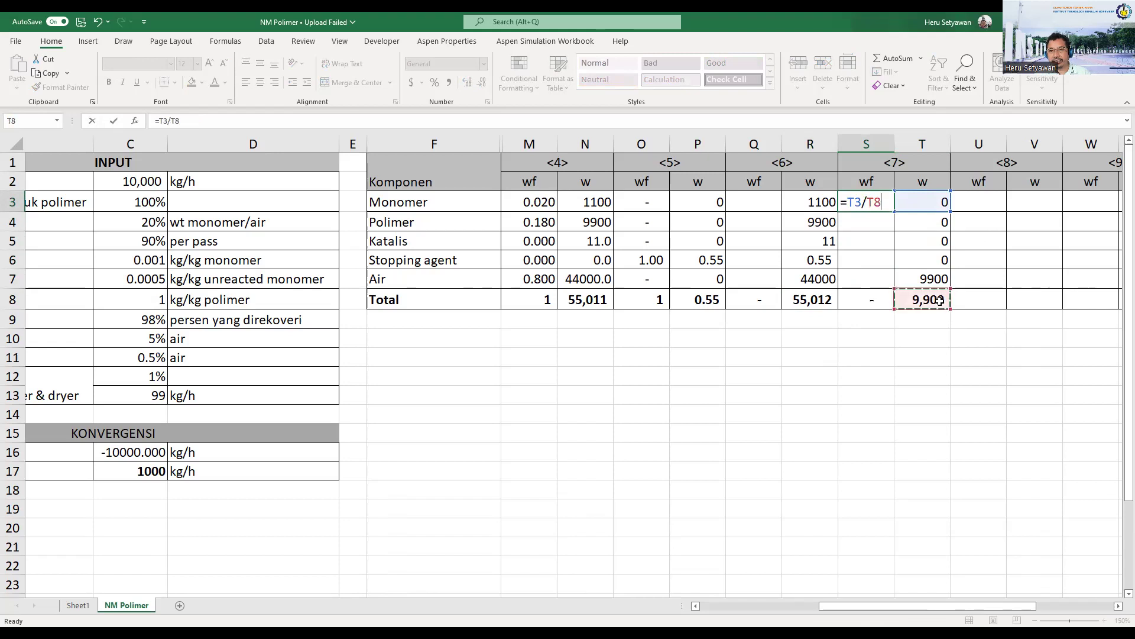
{"action": "left_click", "coordinate": [171, 121]}
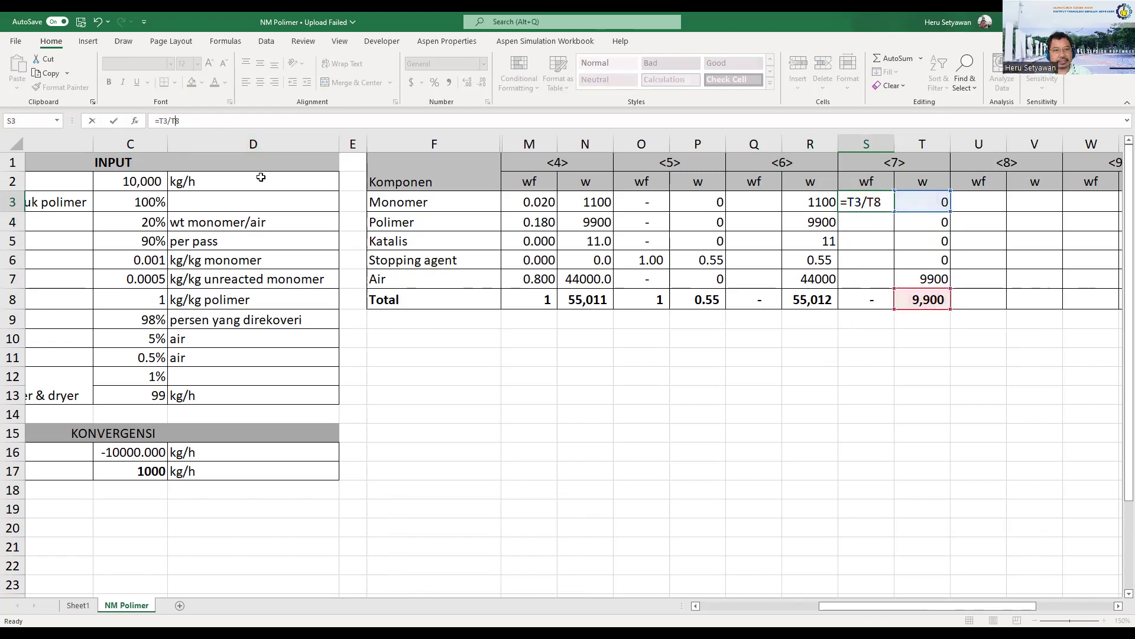
{"action": "key", "text": "F4"}
{"action": "key", "text": "Return"}
{"action": "key", "text": "Up"}
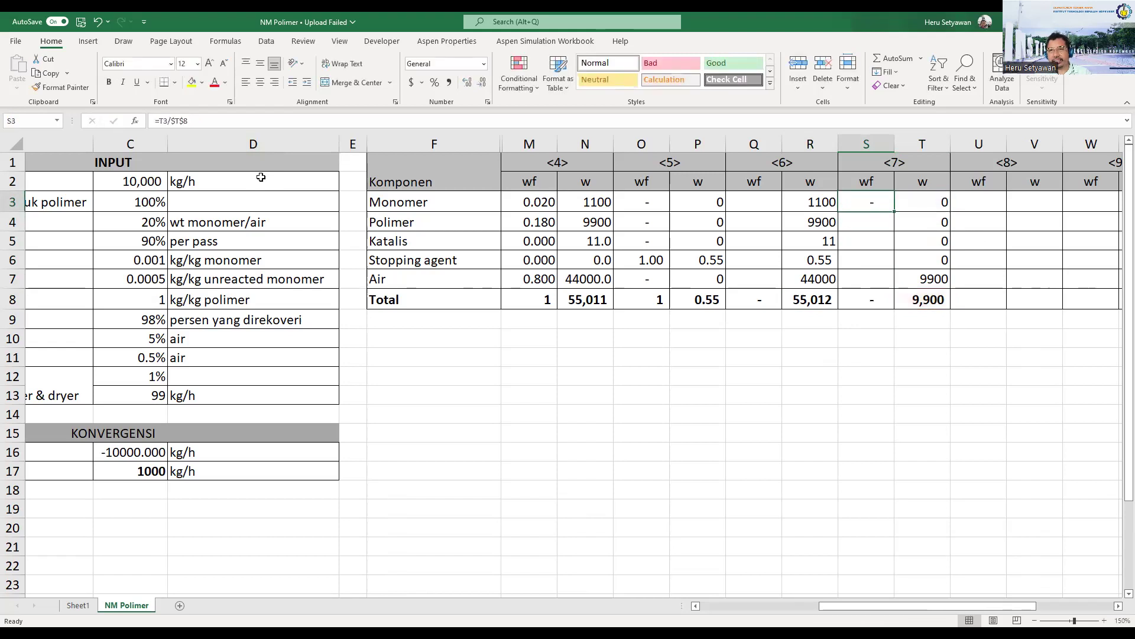
{"action": "left_click_drag", "start_coordinate": [894, 213], "coordinate": [881, 285]}
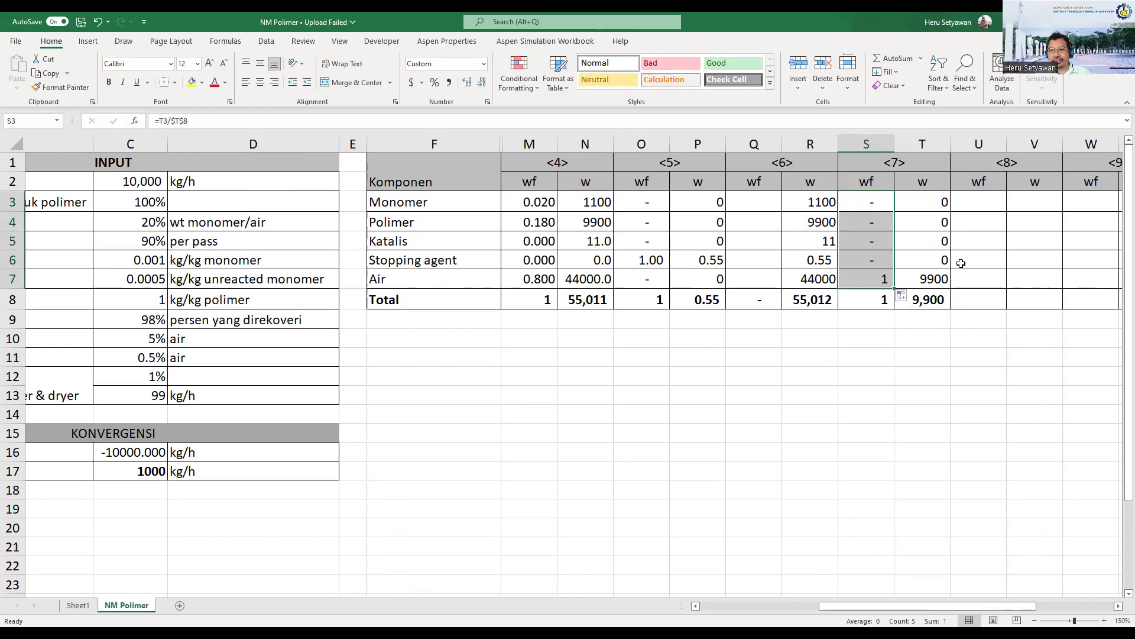
{"action": "left_click", "coordinate": [977, 205]}
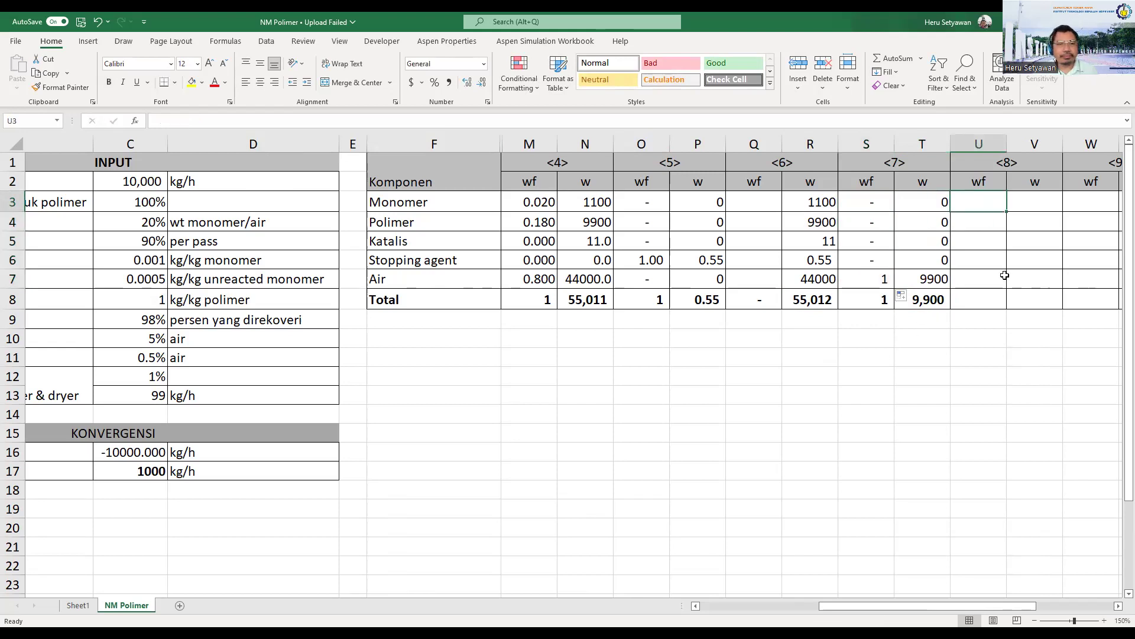
{"action": "left_click_drag", "start_coordinate": [914, 610], "coordinate": [808, 610]}
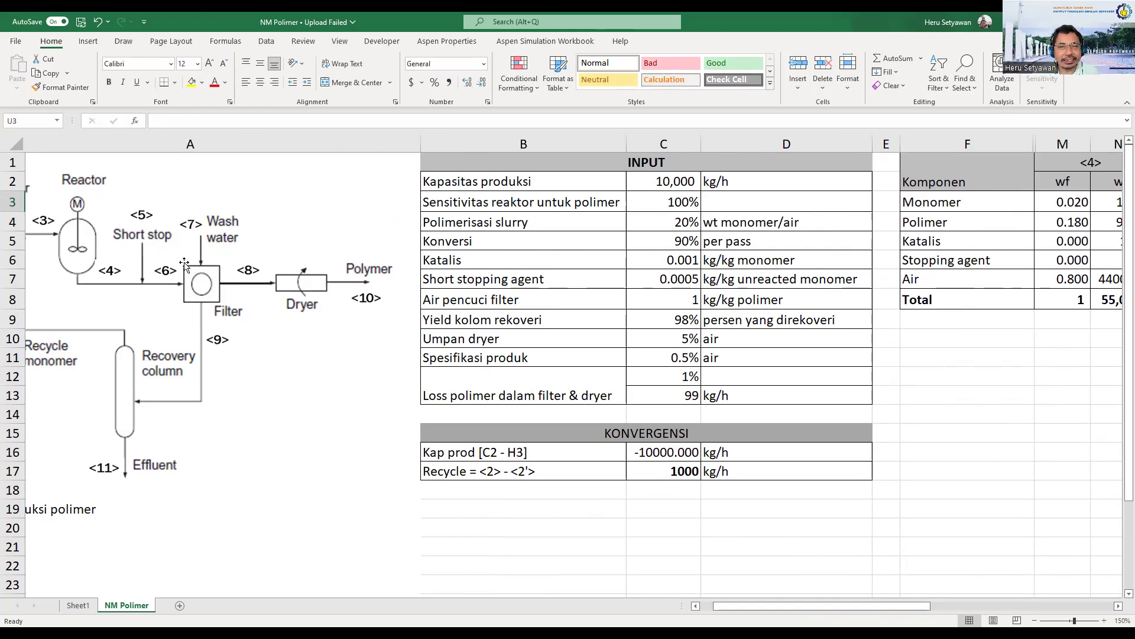
{"action": "left_click", "coordinate": [659, 393]}
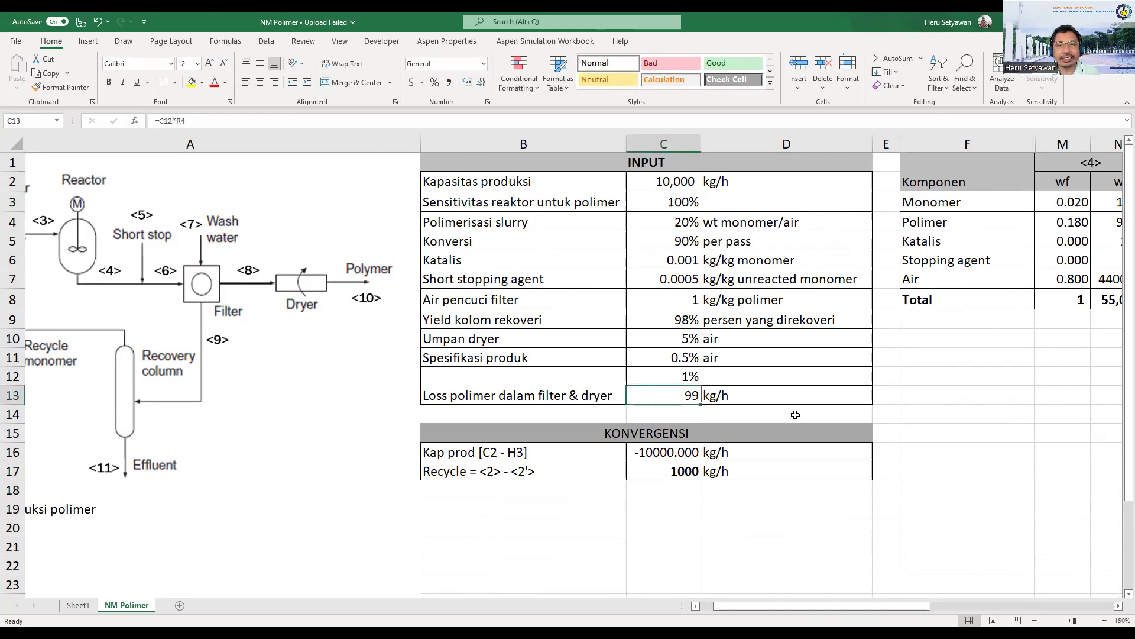
{"action": "left_click_drag", "start_coordinate": [858, 604], "coordinate": [1053, 617]}
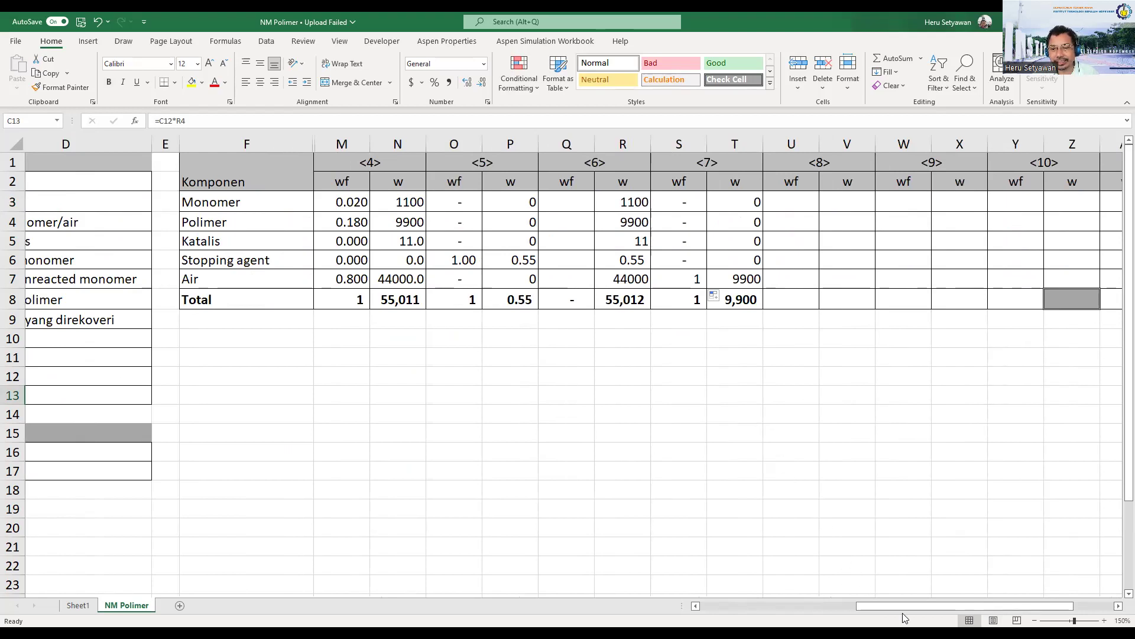
{"action": "left_click_drag", "start_coordinate": [905, 611], "coordinate": [848, 611]}
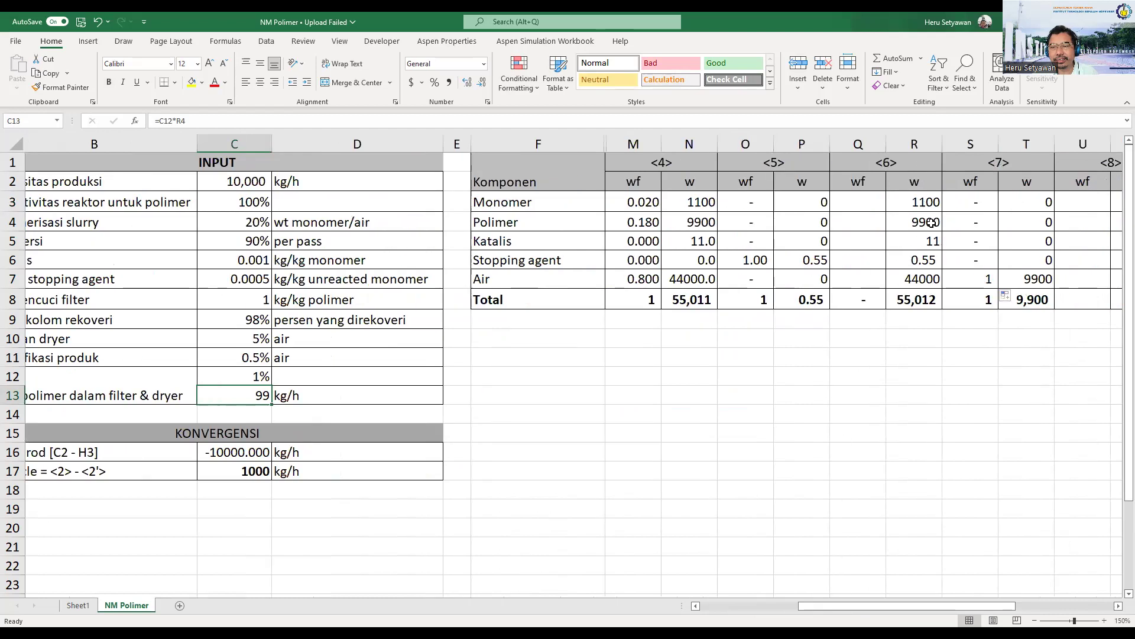
{"action": "left_click", "coordinate": [931, 220]}
{"action": "left_click_drag", "start_coordinate": [909, 607], "coordinate": [966, 609]}
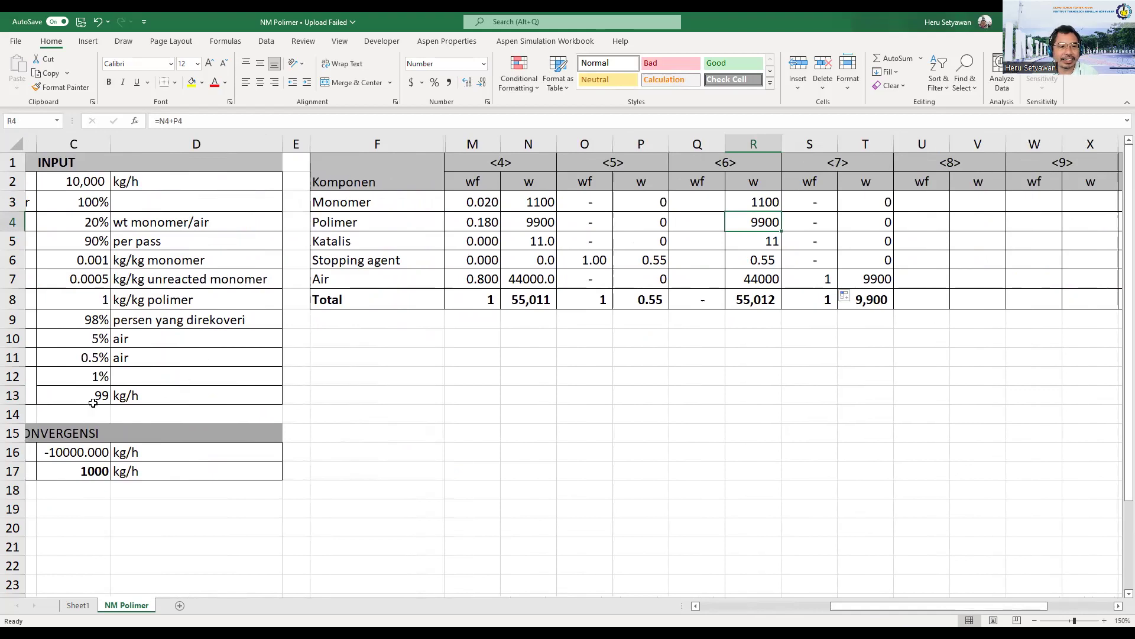
Enter =R4-C13 in V4 so stream <8> polymer equals 9801.0 after the loss.
{"action": "left_click", "coordinate": [987, 202]}
{"action": "left_click", "coordinate": [991, 227]}
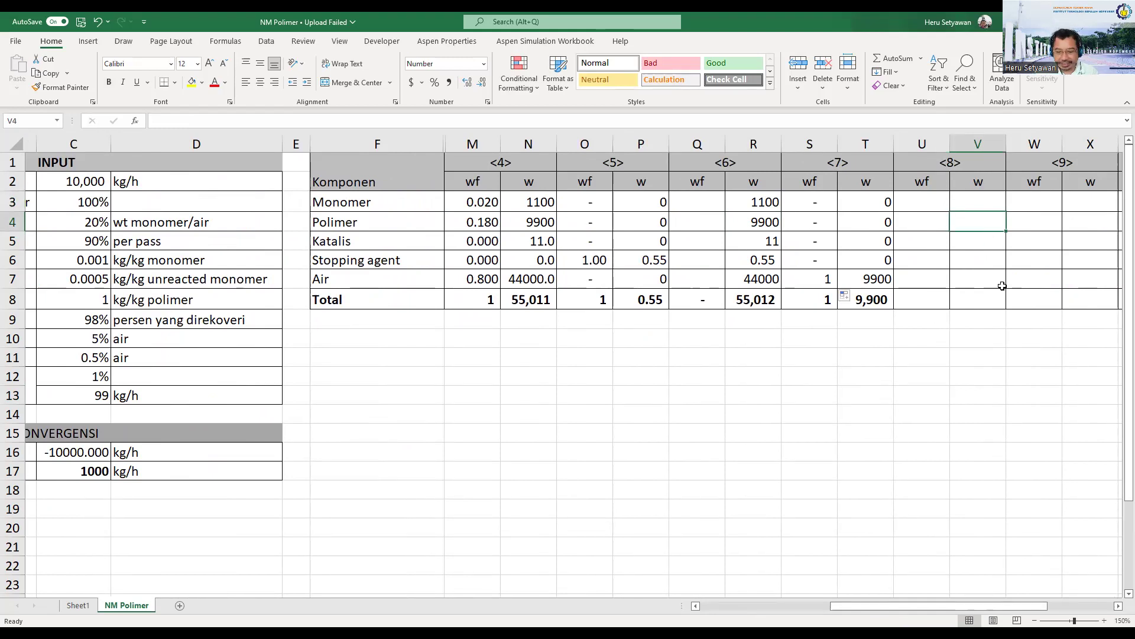
{"action": "type", "text": "="}
{"action": "key", "text": "Left"}
{"action": "key", "text": "Left"}
{"action": "key", "text": "Left"}
{"action": "key", "text": "Left"}
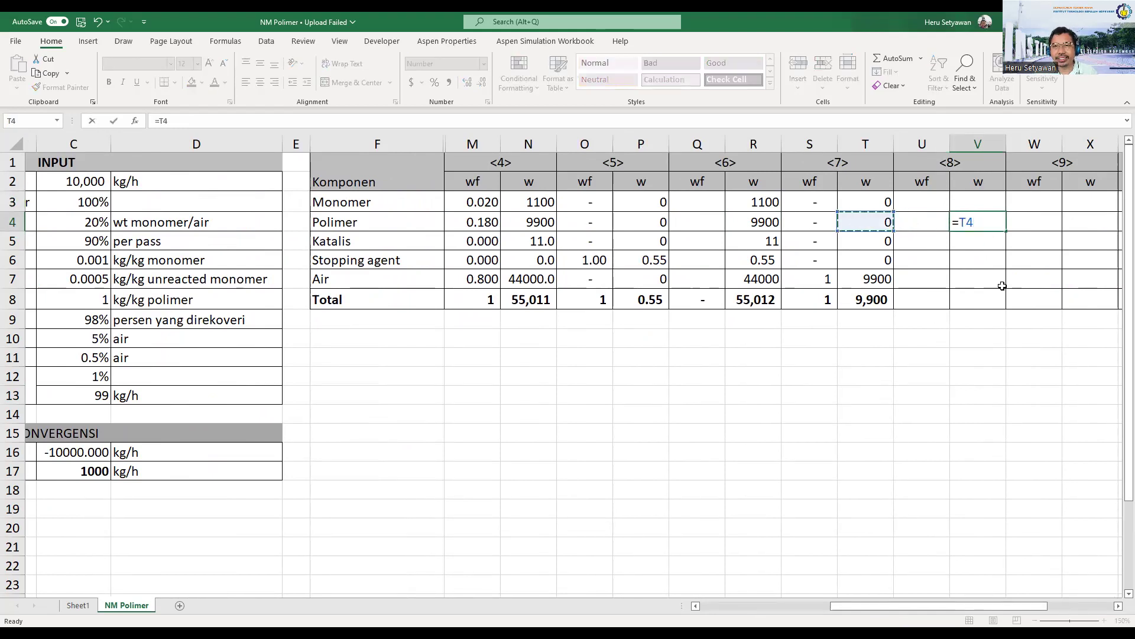
{"action": "type", "text": "-"}
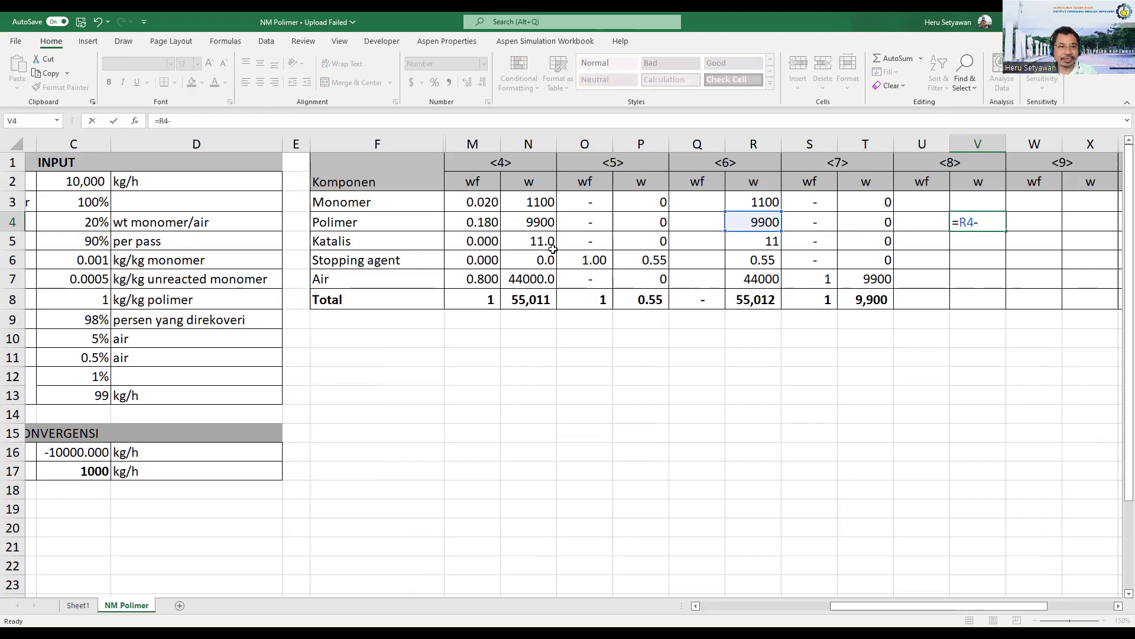
{"action": "left_click", "coordinate": [70, 400]}
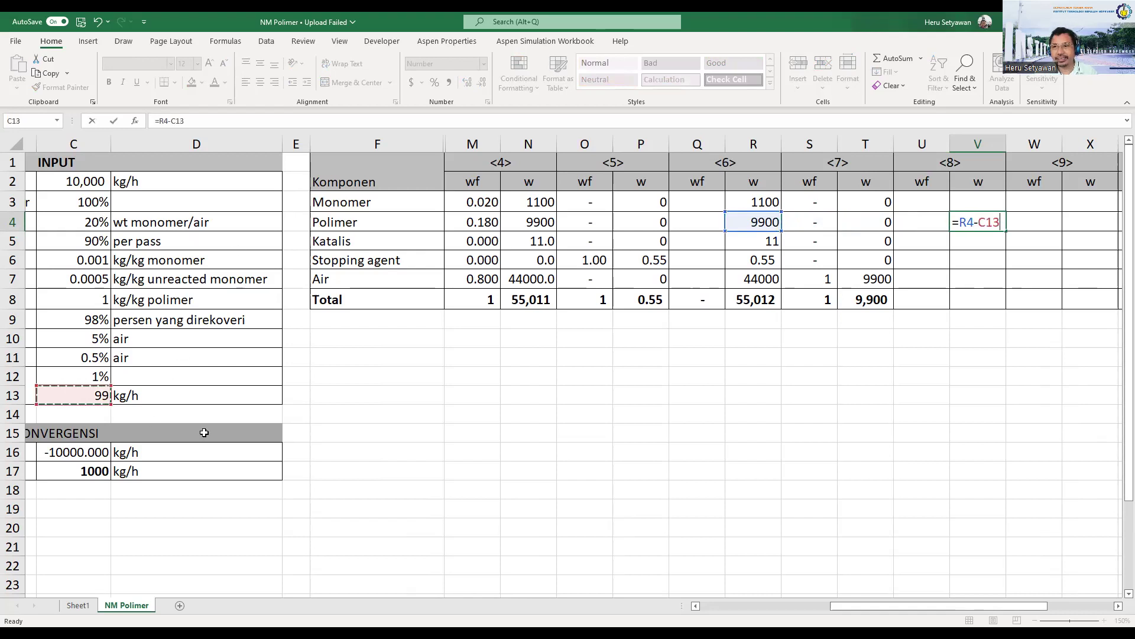
{"action": "key", "text": "Return"}
{"action": "key", "text": "Up"}
{"action": "key", "text": "Up"}
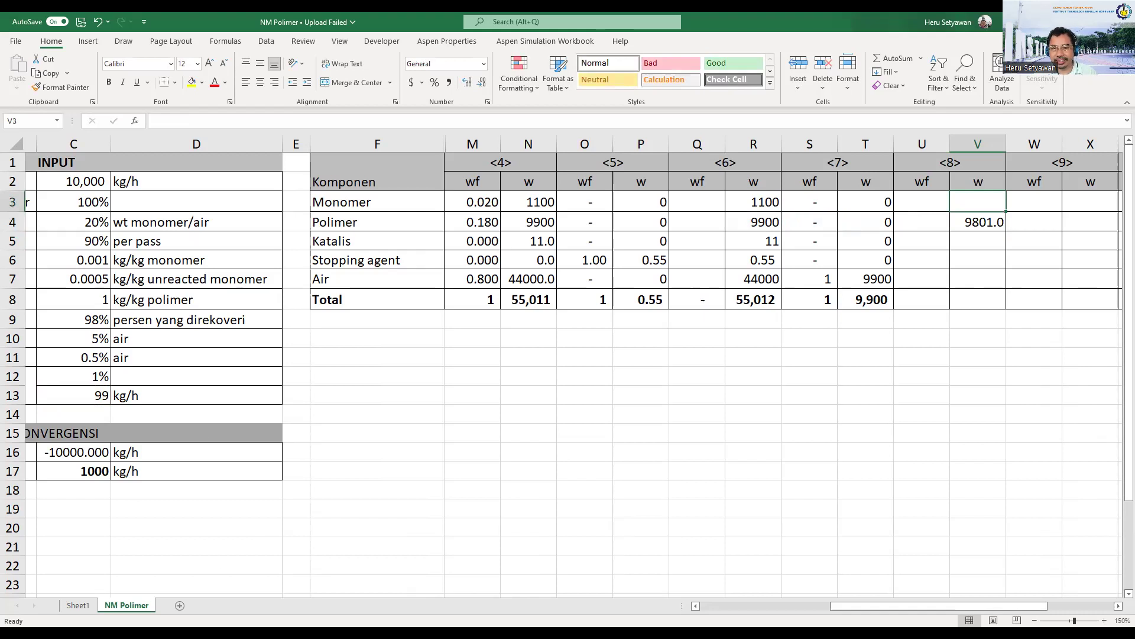
{"action": "left_click_drag", "start_coordinate": [851, 605], "coordinate": [729, 606]}
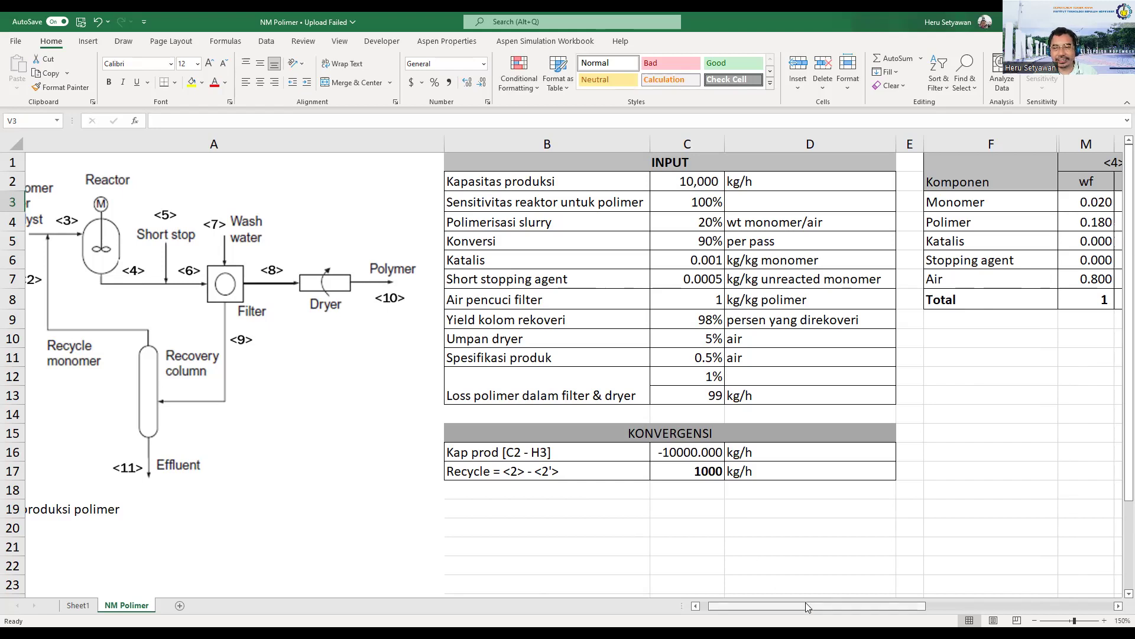
Set stream <8> Air in V7 to =C10*V4 (490.05) and Monomer in V3 to 0.
{"action": "left_click_drag", "start_coordinate": [810, 611], "coordinate": [959, 613]}
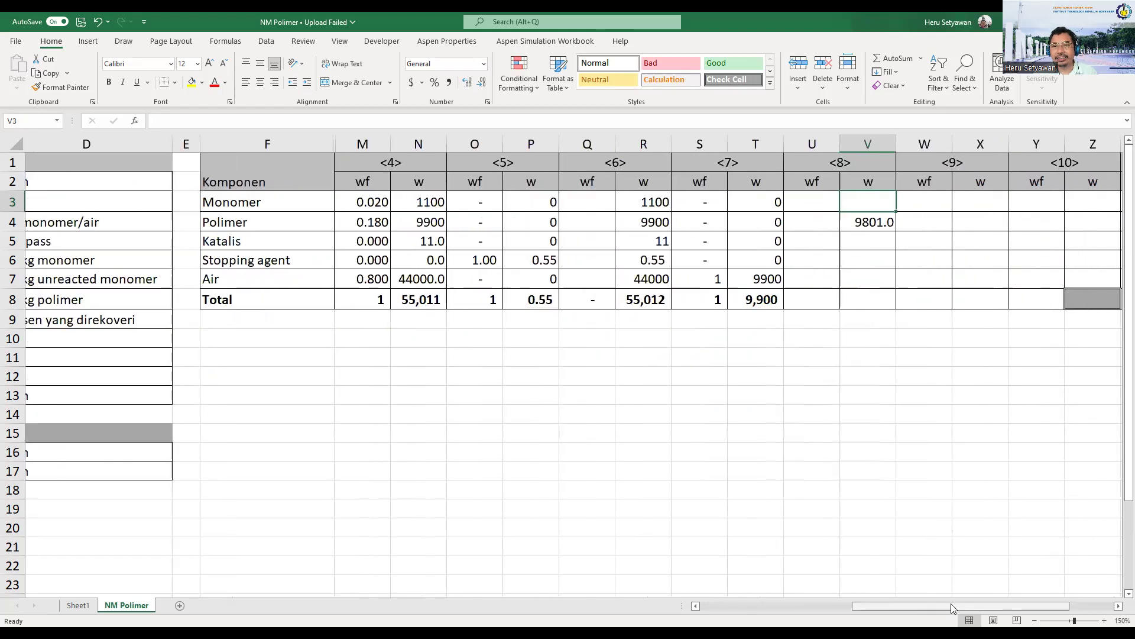
{"action": "left_click", "coordinate": [871, 277]}
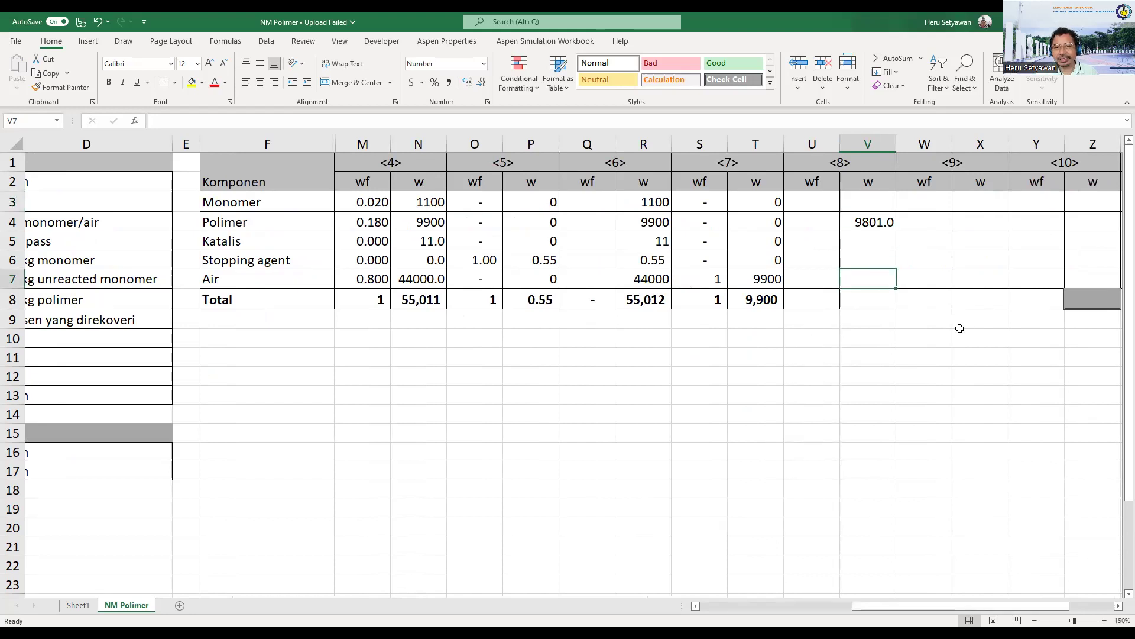
{"action": "type", "text": "="}
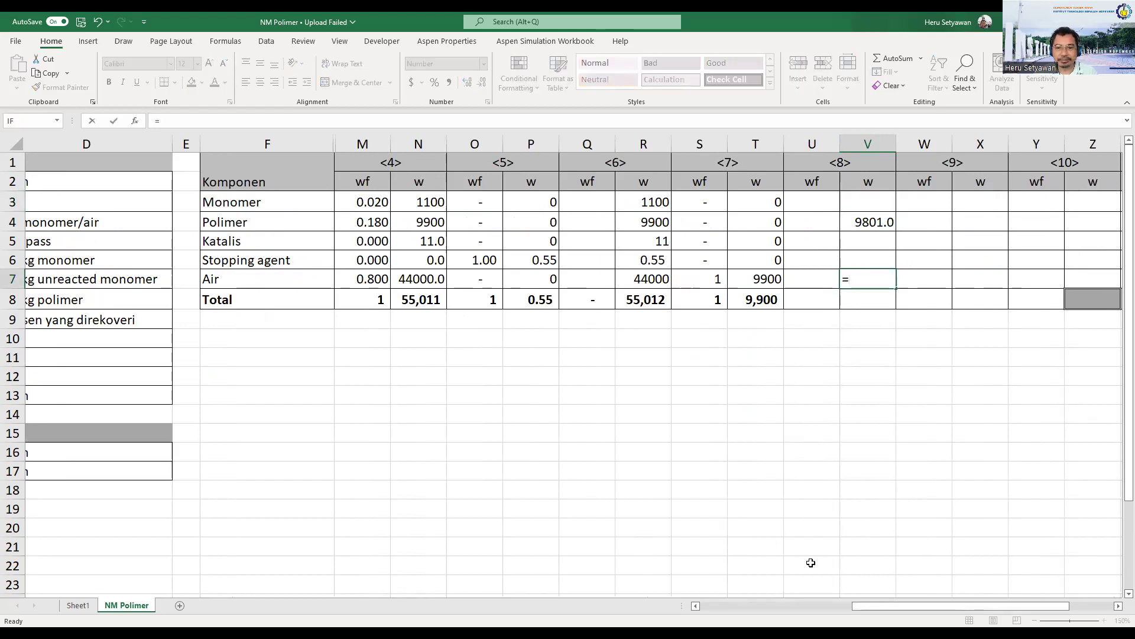
{"action": "left_click_drag", "start_coordinate": [901, 610], "coordinate": [880, 612]}
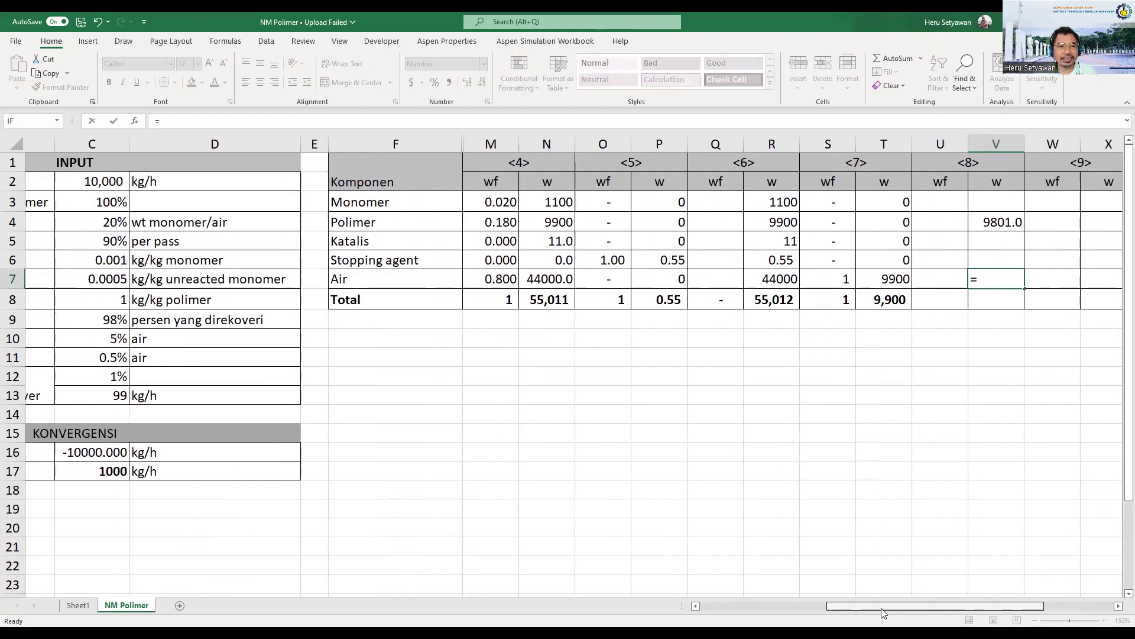
{"action": "left_click", "coordinate": [113, 336]}
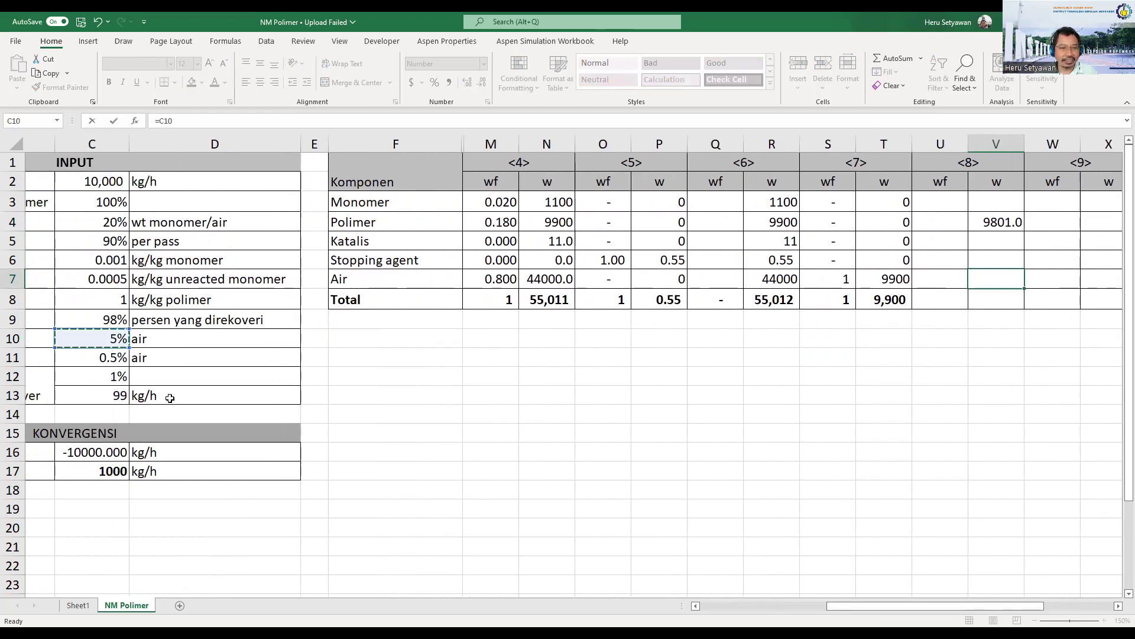
{"action": "type", "text": "*"}
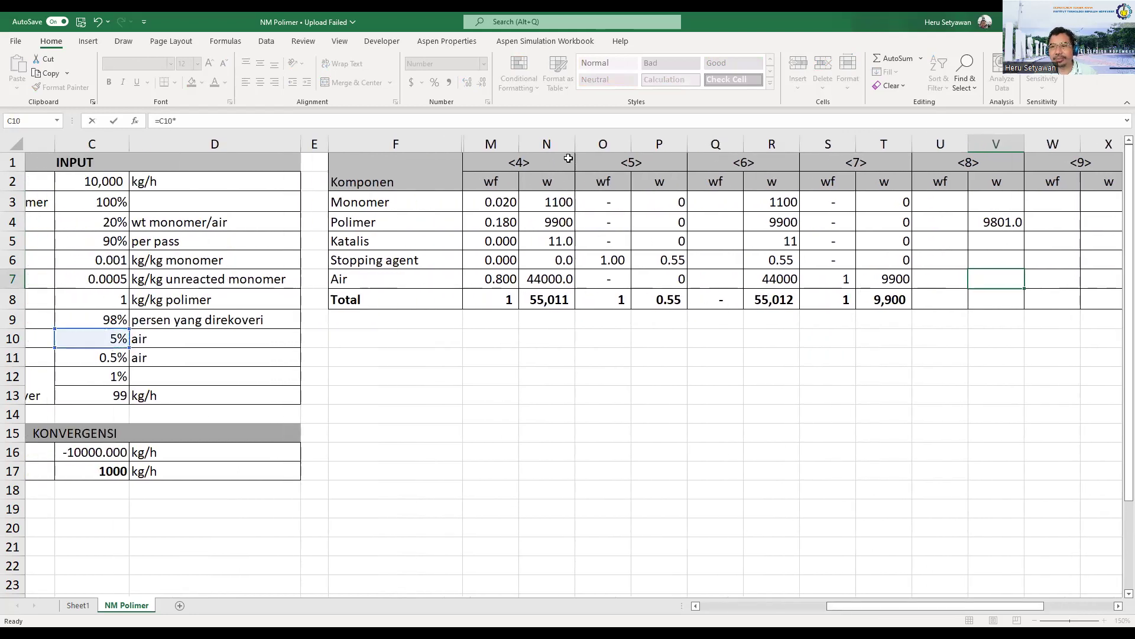
{"action": "left_click", "coordinate": [1003, 221]}
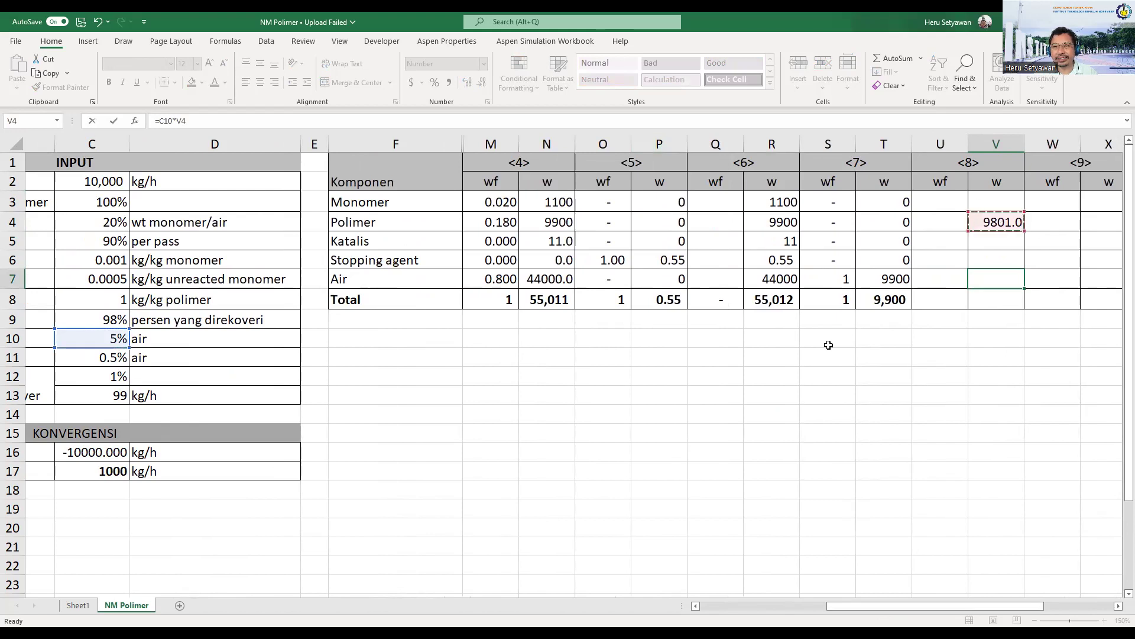
{"action": "key", "text": "Return"}
{"action": "key", "text": "Up"}
{"action": "key", "text": "Up"}
{"action": "key", "text": "Up"}
{"action": "key", "text": "Up"}
{"action": "key", "text": "Up"}
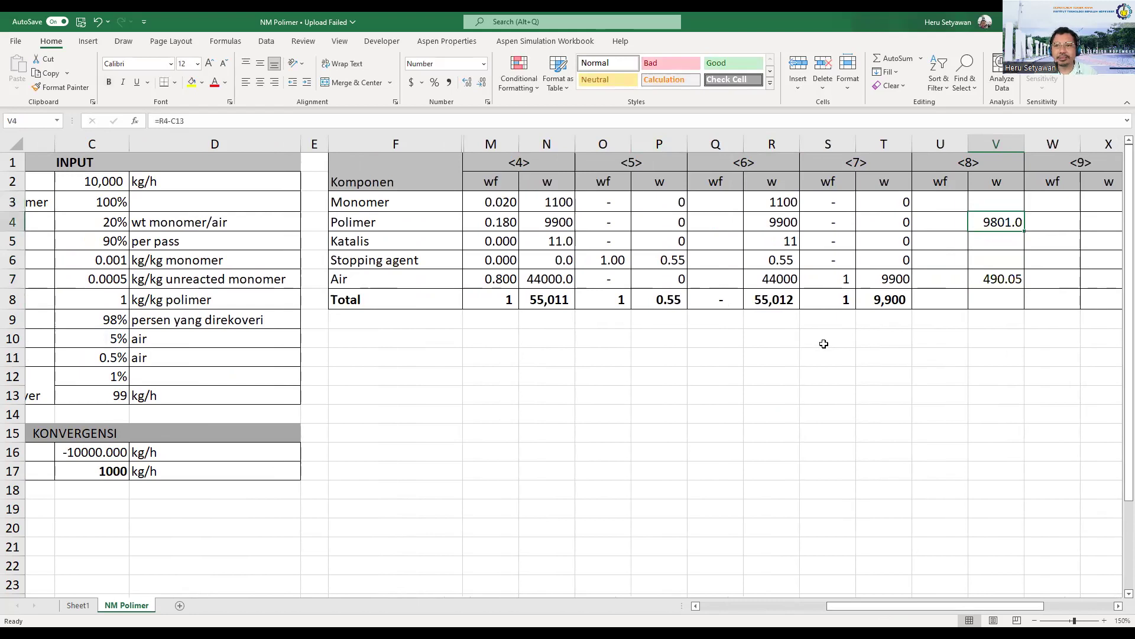
{"action": "type", "text": "0"}
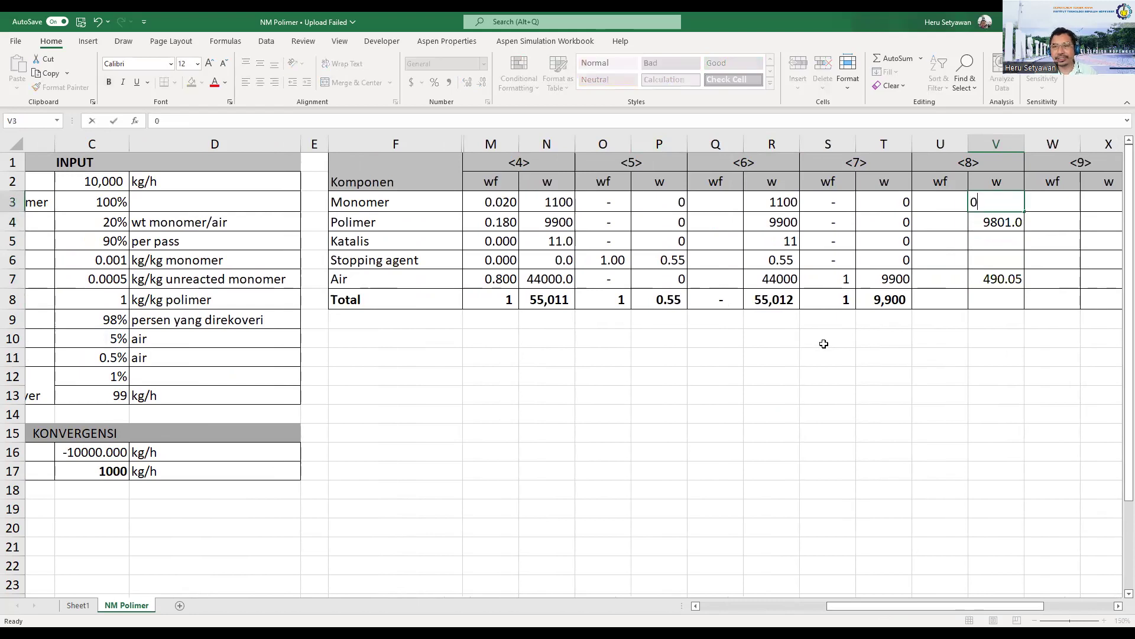
{"action": "key", "text": "Return"}
{"action": "left_click_drag", "start_coordinate": [921, 606], "coordinate": [805, 607]}
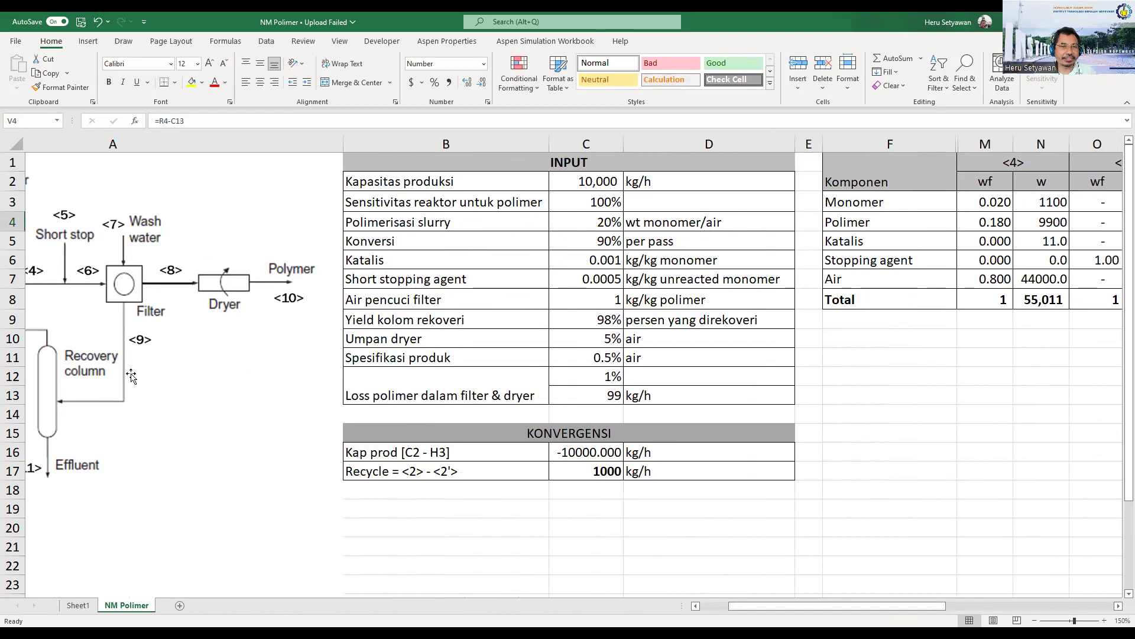
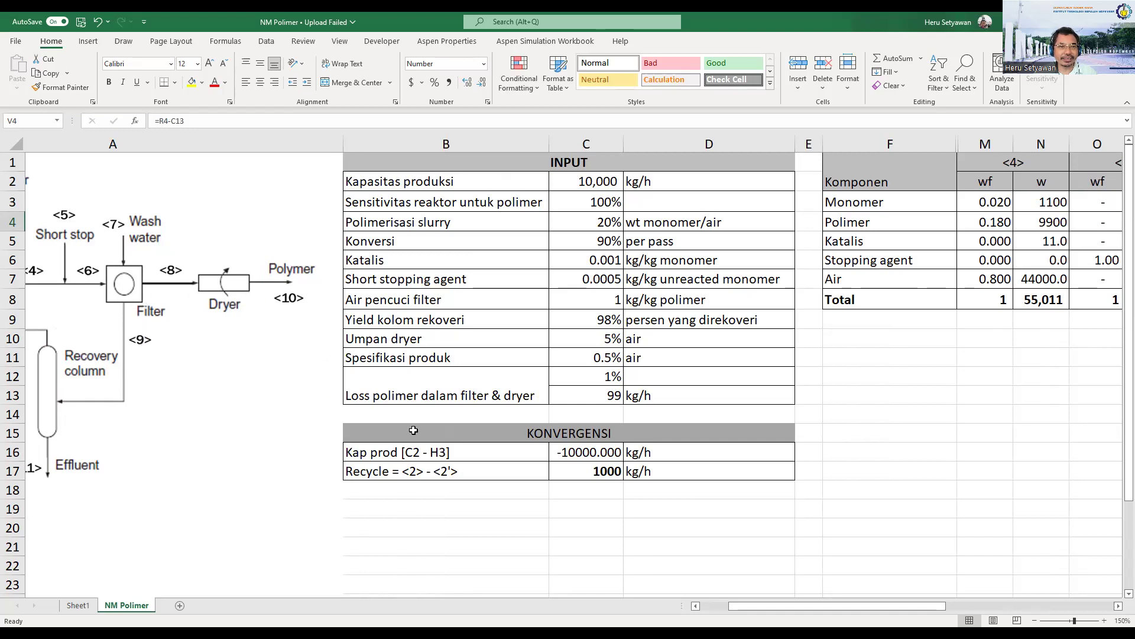
Link stream <8>'s catalyst V5 to R5 (11.0) and stopping agent V6 to R6 (0.55).
{"action": "left_click_drag", "start_coordinate": [885, 609], "coordinate": [855, 612]}
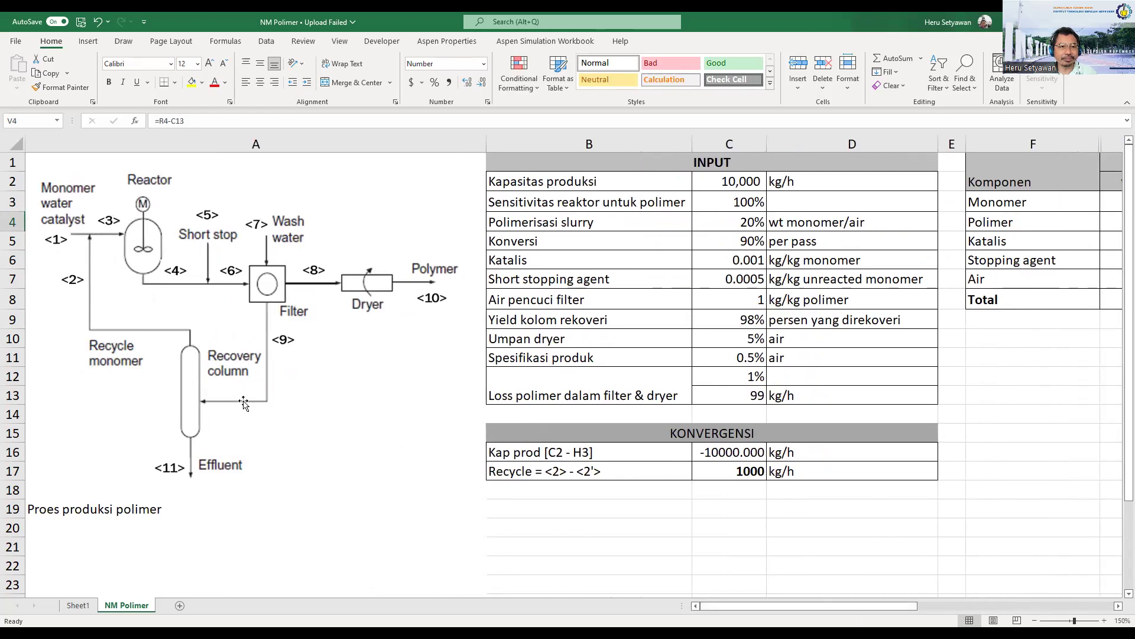
{"action": "left_click_drag", "start_coordinate": [765, 605], "coordinate": [887, 608]}
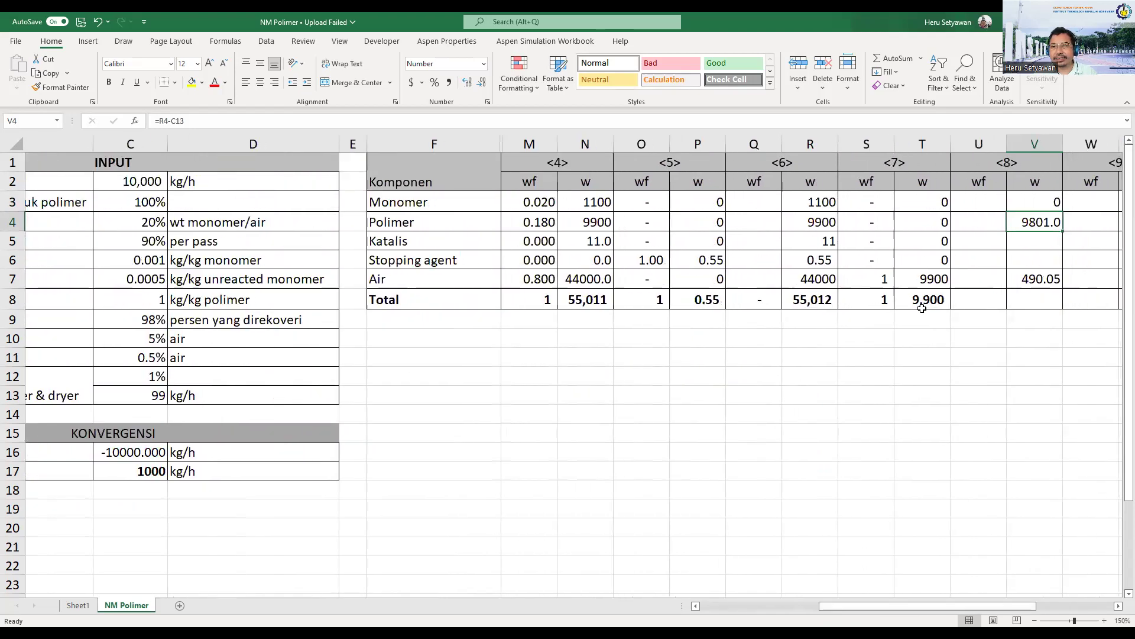
{"action": "left_click", "coordinate": [1039, 239]}
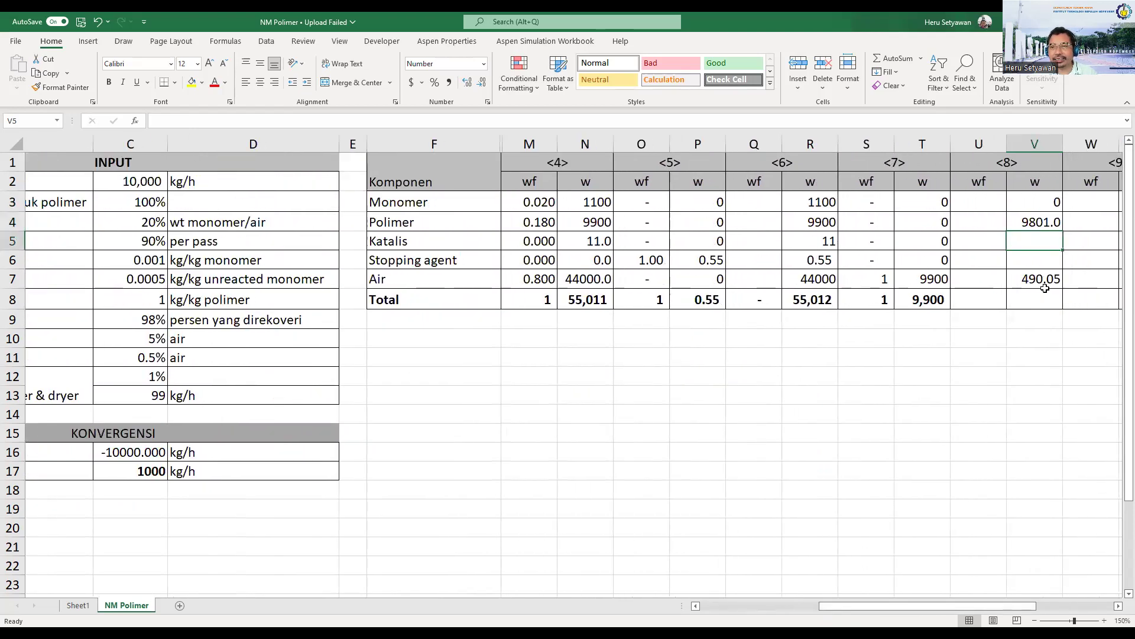
{"action": "type", "text": "="}
{"action": "key", "text": "Left"}
{"action": "key", "text": "Left"}
{"action": "key", "text": "Left"}
{"action": "key", "text": "Left"}
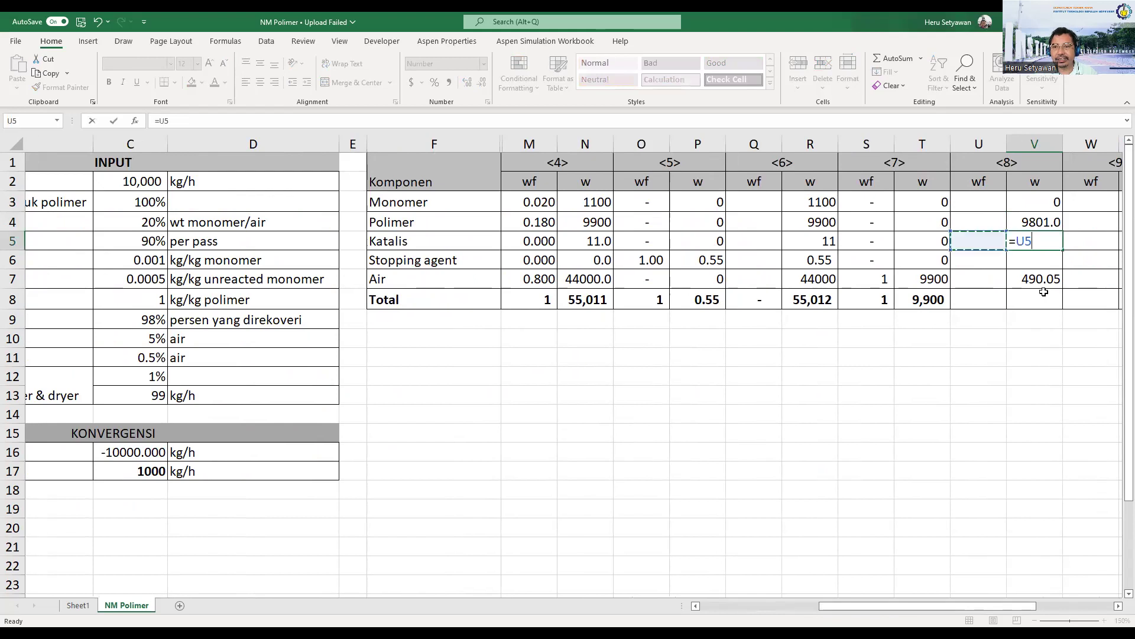
{"action": "key", "text": "Return"}
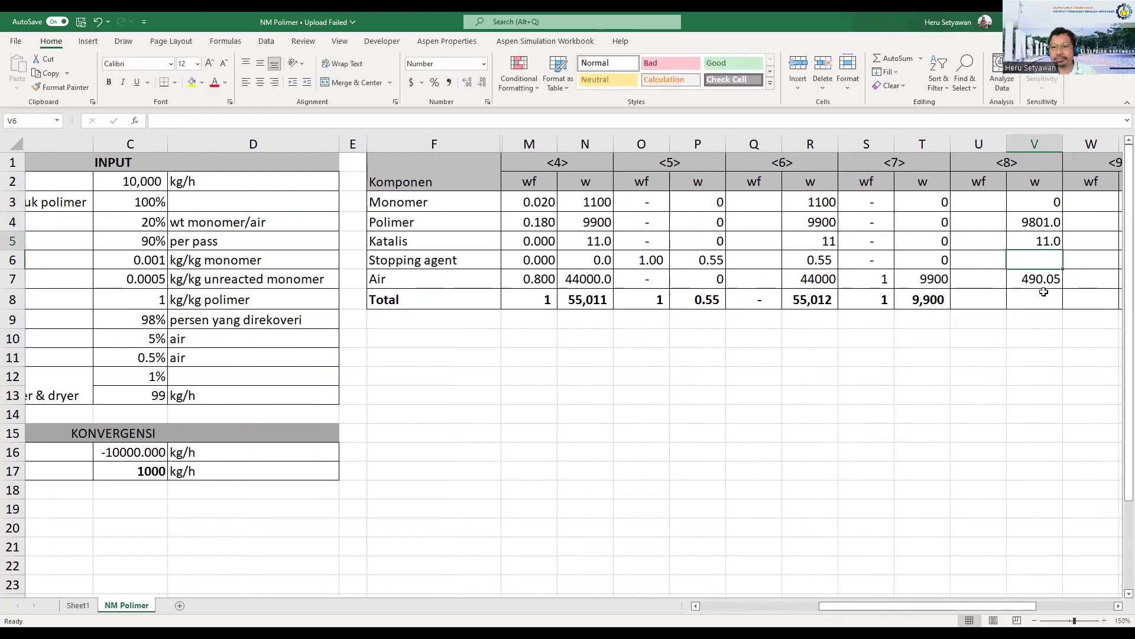
{"action": "type", "text": "="}
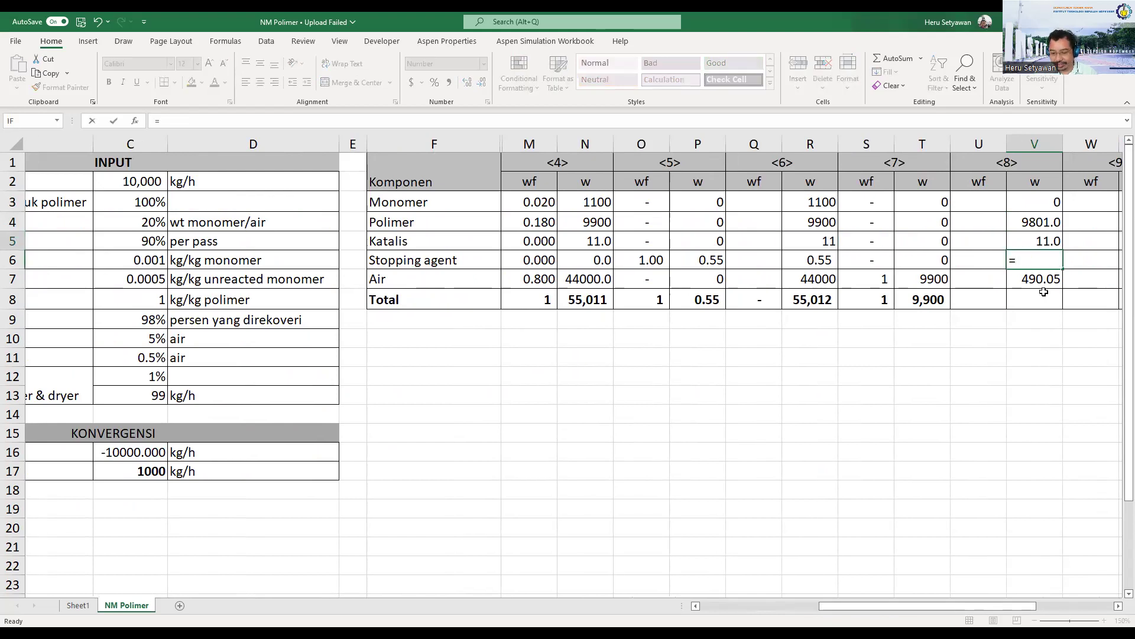
{"action": "key", "text": "Left"}
{"action": "key", "text": "Left"}
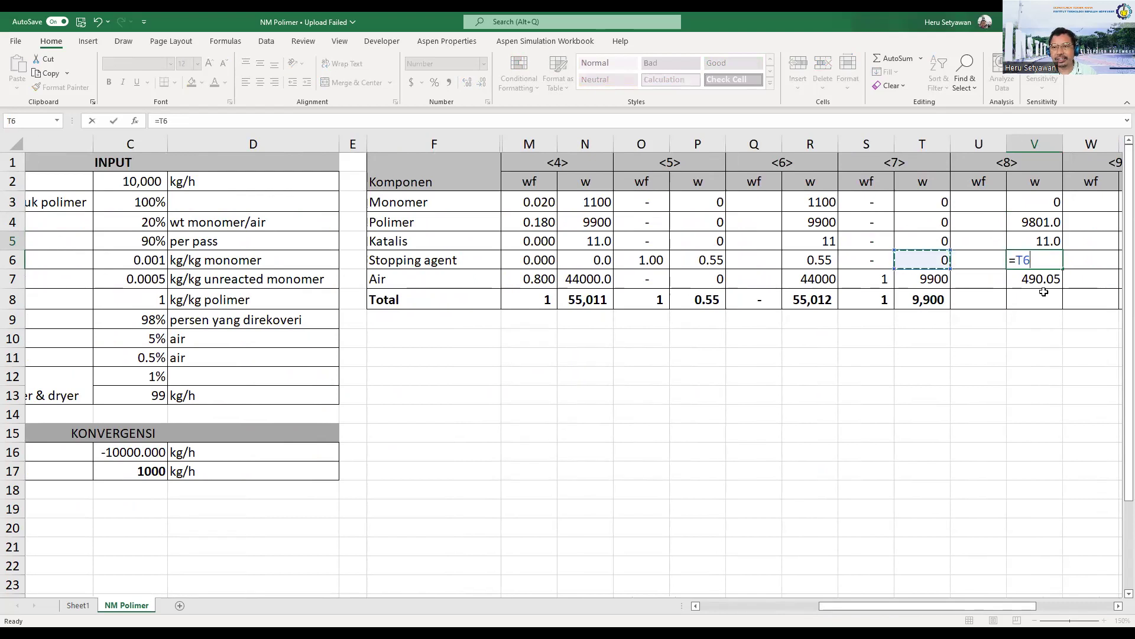
{"action": "key", "text": "Left"}
{"action": "key", "text": "Left"}
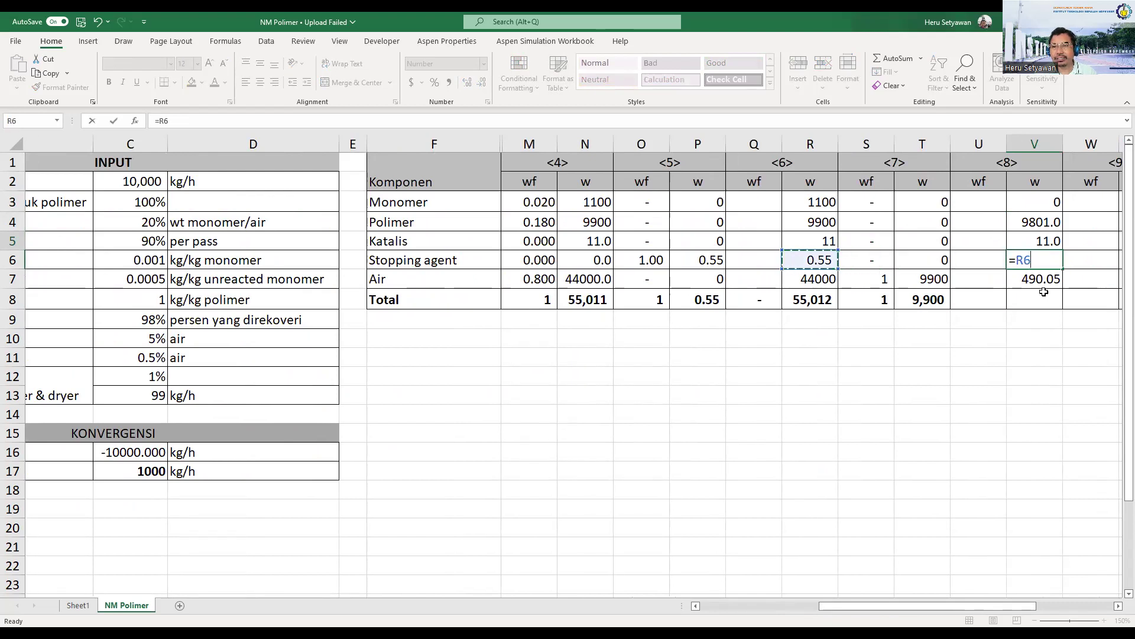
{"action": "key", "text": "Return"}
{"action": "key", "text": "Up"}
{"action": "key", "text": "Up"}
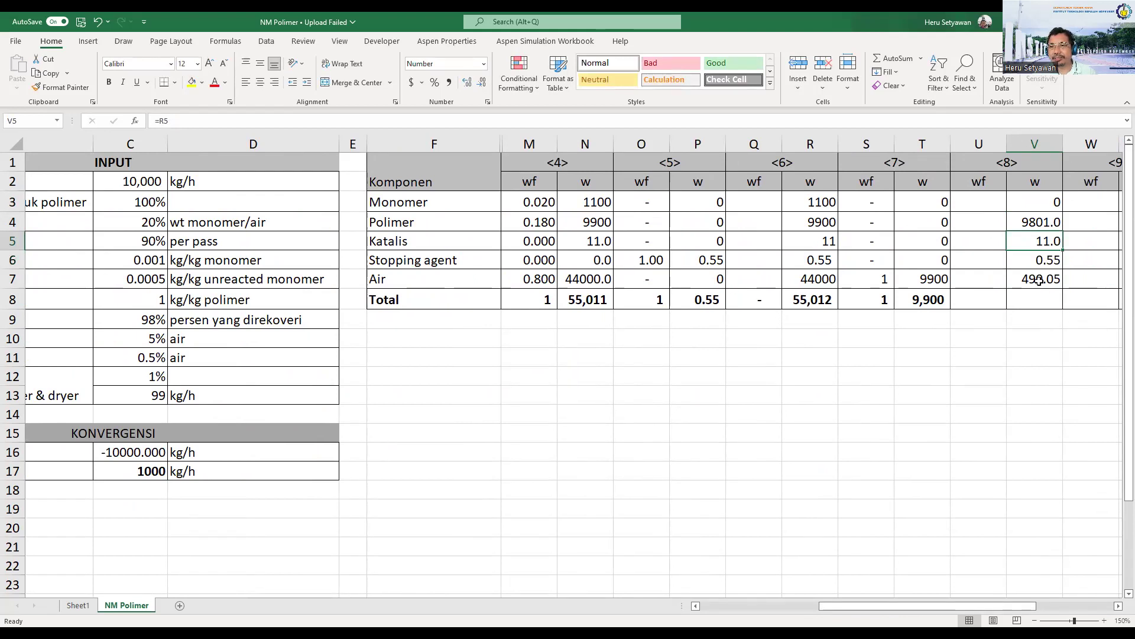
{"action": "left_click", "coordinate": [927, 303]}
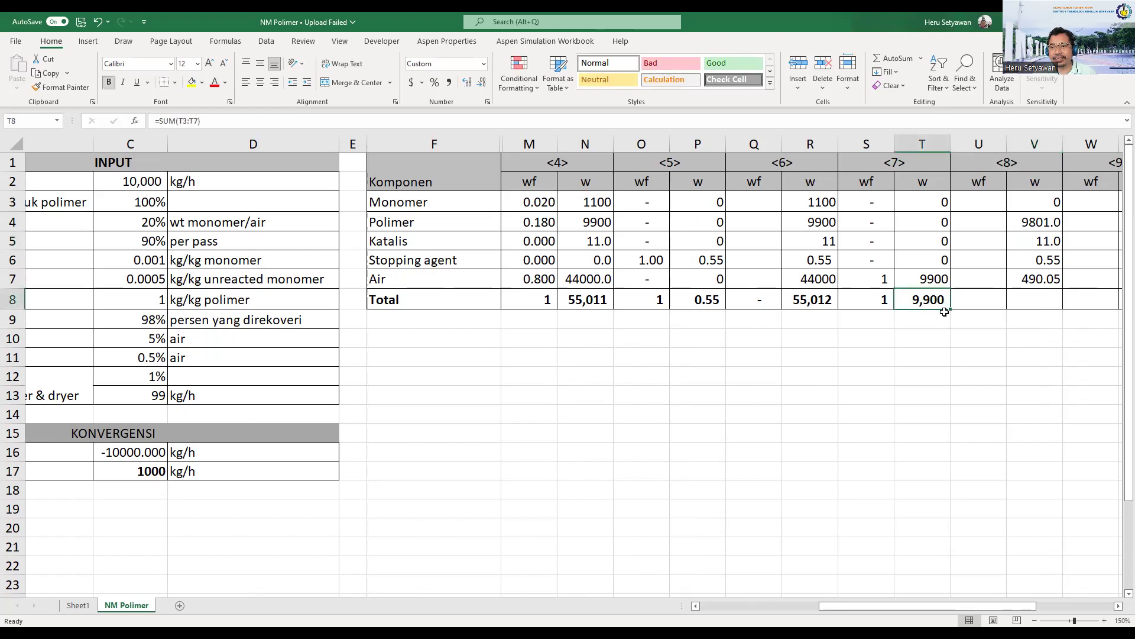
Copy the total formula across to V8 and enter =V3/$V$8 in U3.
{"action": "left_click_drag", "start_coordinate": [952, 310], "coordinate": [1060, 312]}
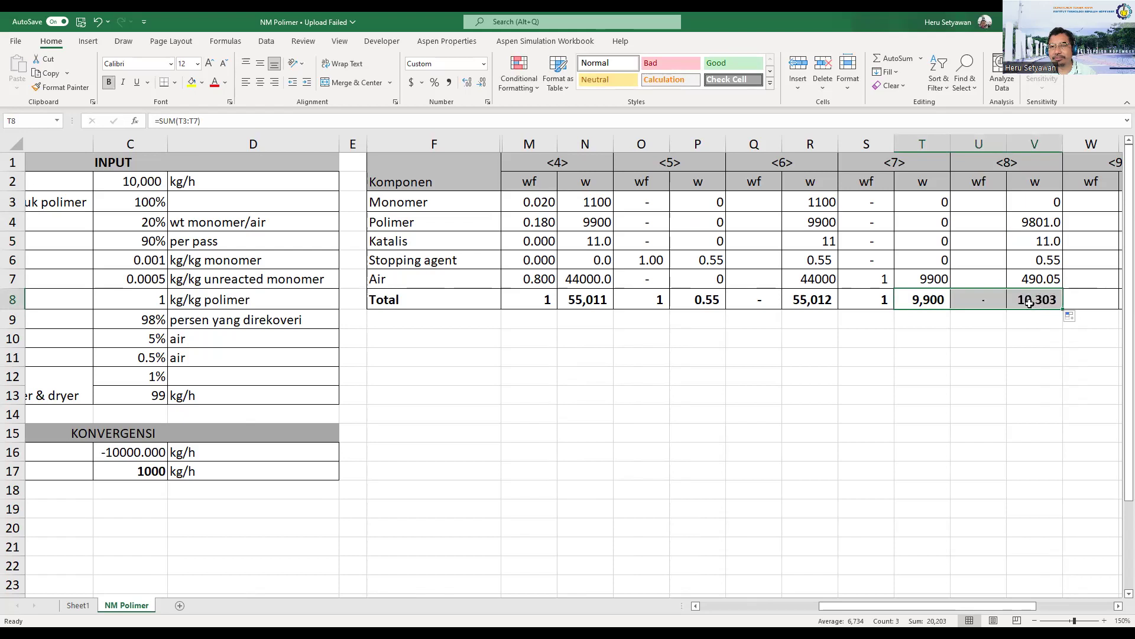
{"action": "left_click", "coordinate": [981, 203]}
{"action": "type", "text": "="}
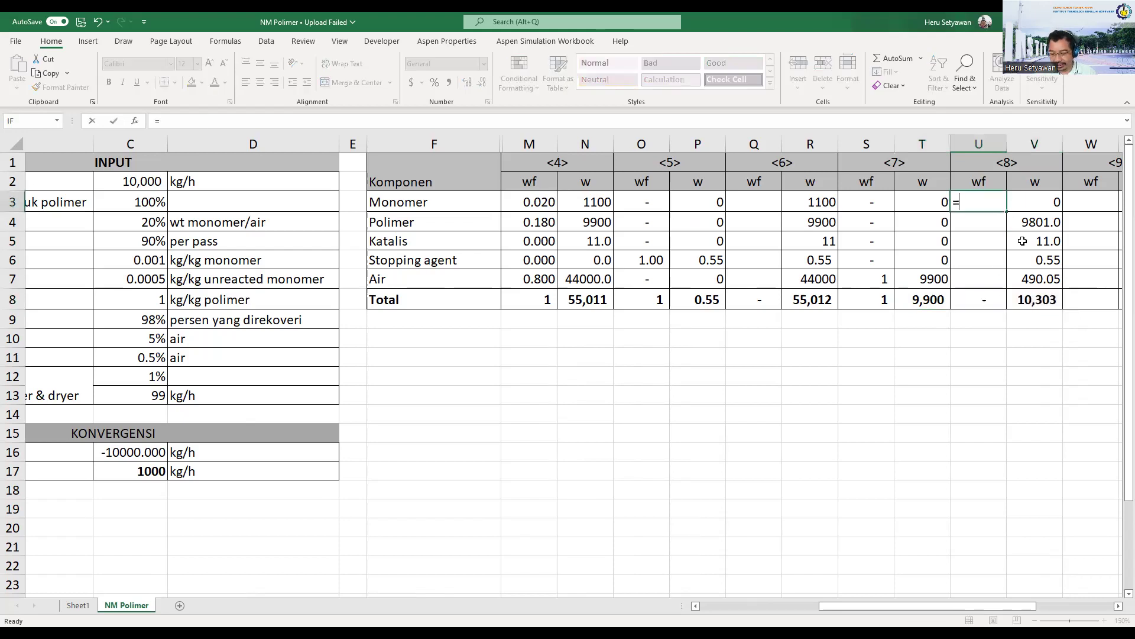
{"action": "left_click", "coordinate": [1035, 202]}
{"action": "type", "text": "/"}
{"action": "left_click", "coordinate": [1026, 298]}
{"action": "left_click", "coordinate": [232, 124]}
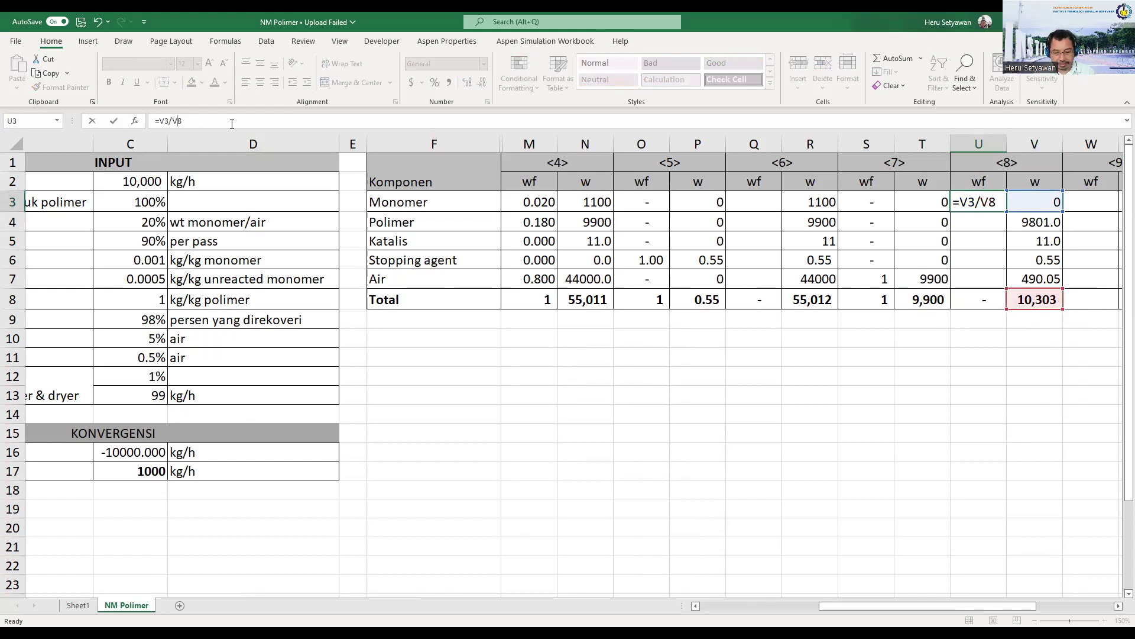
{"action": "key", "text": "Return"}
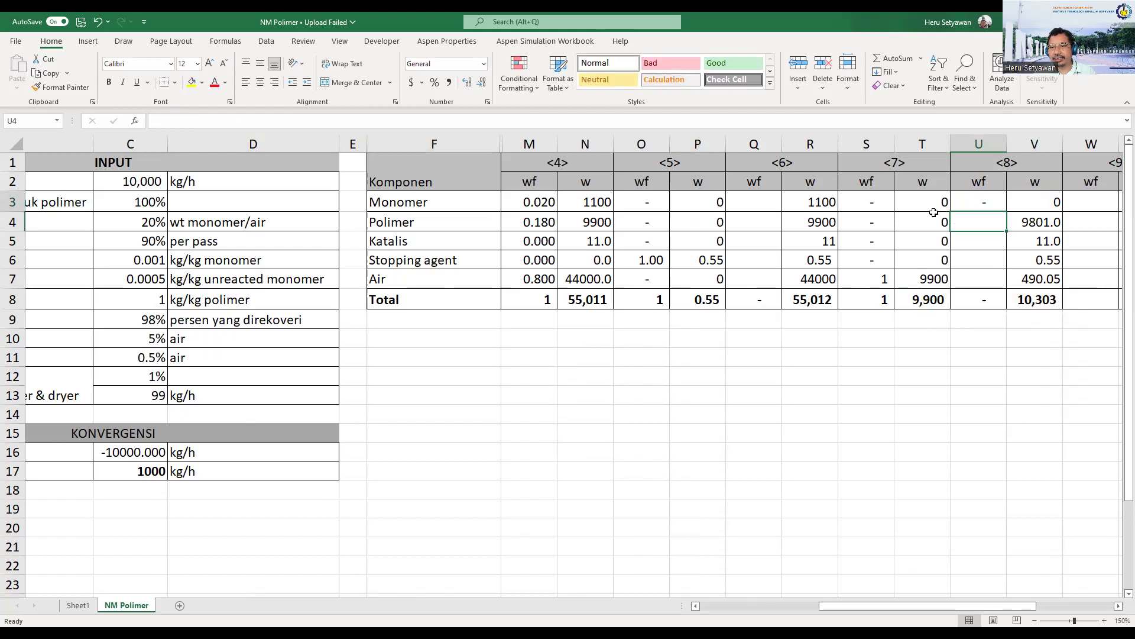
Fill the mass-fraction formula down to U8 so stream <8>'s fractions sum to 1.
{"action": "left_click", "coordinate": [979, 200]}
{"action": "left_click_drag", "start_coordinate": [1005, 211], "coordinate": [1005, 299]}
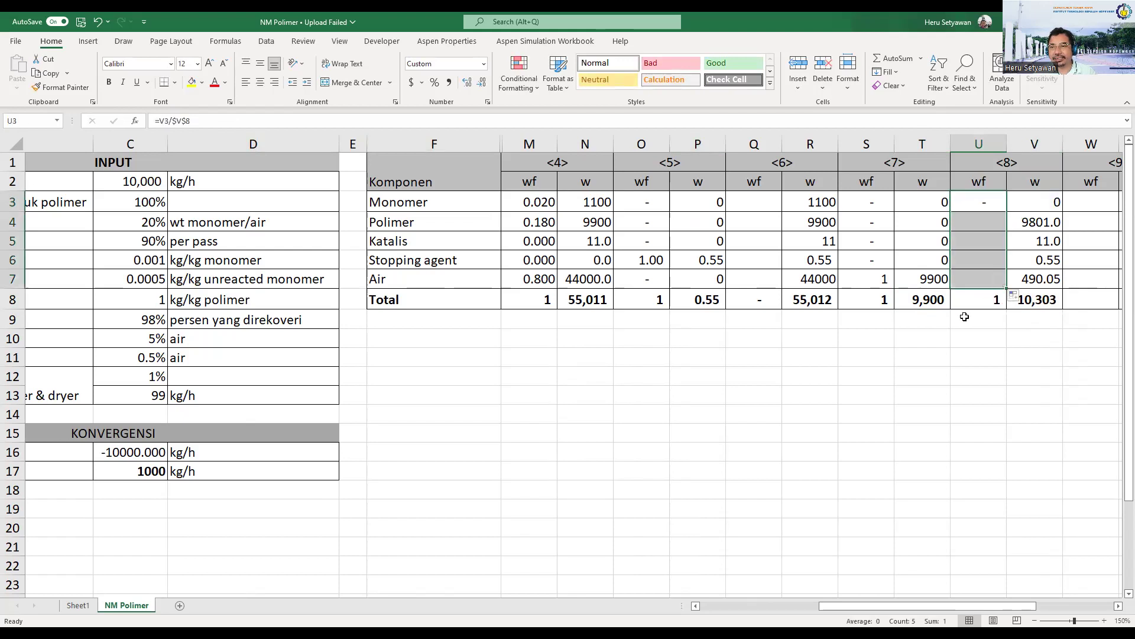
{"action": "left_click", "coordinate": [1053, 304]}
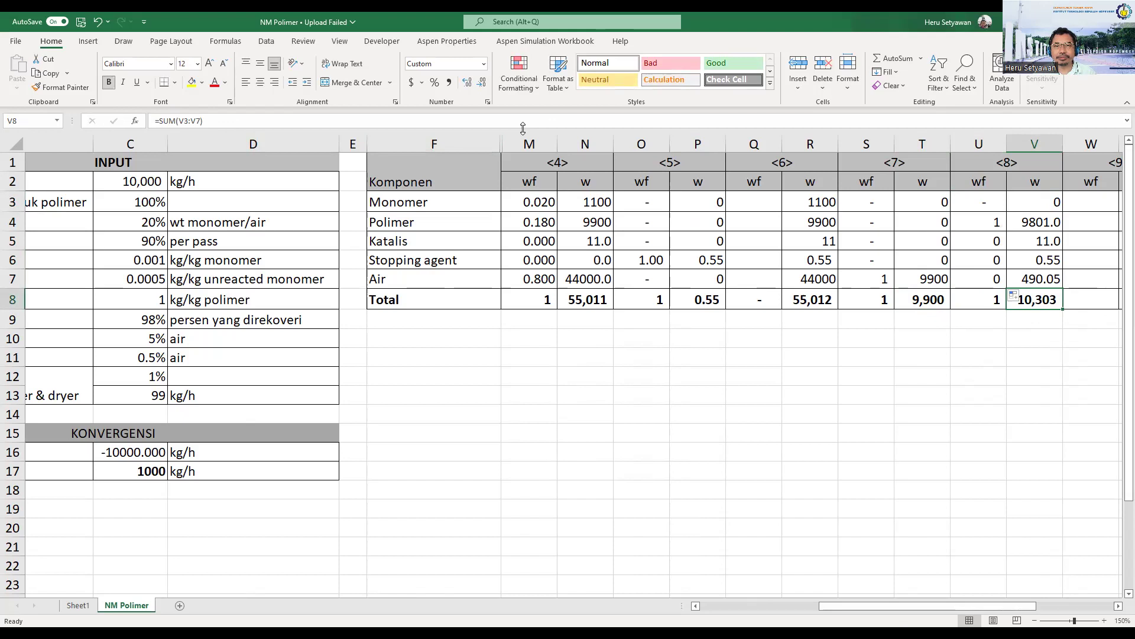
{"action": "left_click_drag", "start_coordinate": [526, 144], "coordinate": [620, 152]}
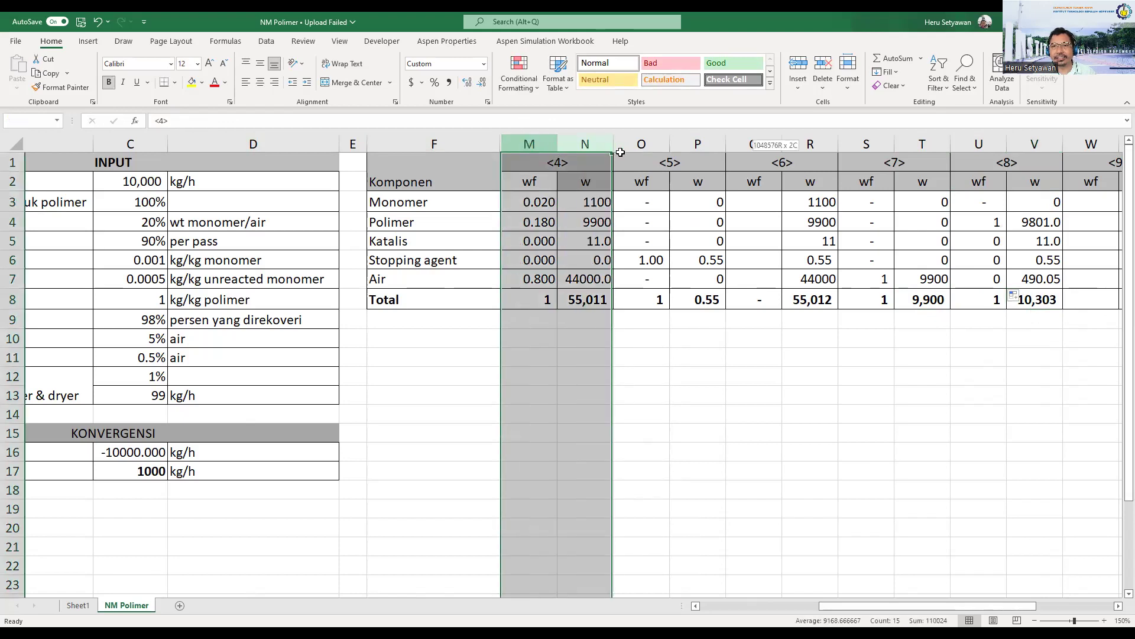
{"action": "left_click_drag", "start_coordinate": [870, 158], "coordinate": [918, 160]}
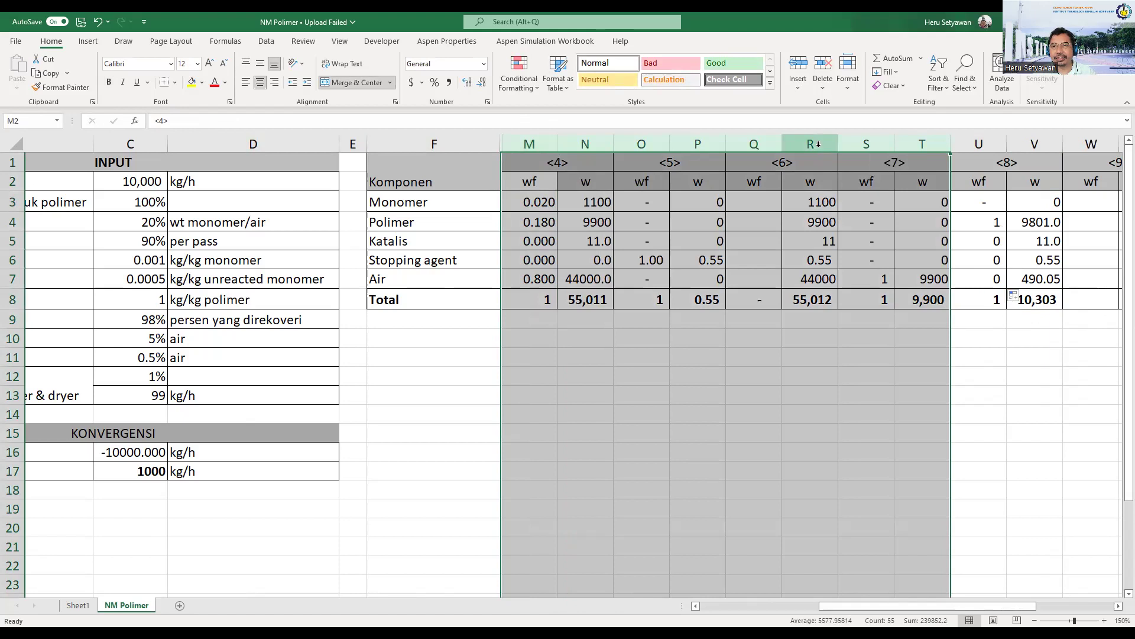
{"action": "right_click", "coordinate": [818, 144]}
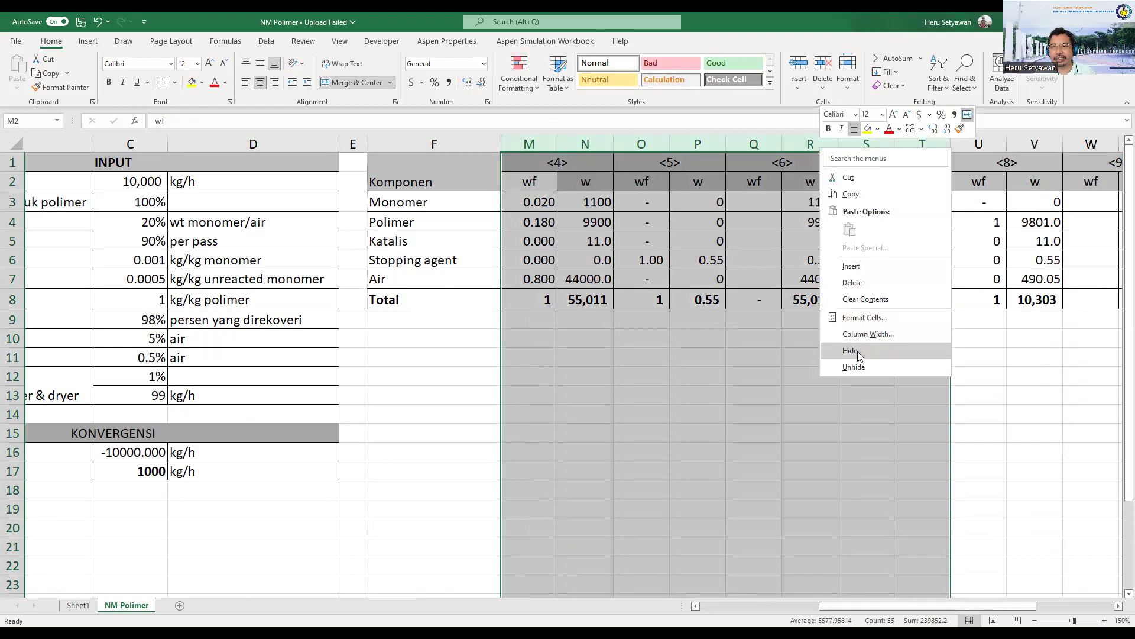
{"action": "left_click", "coordinate": [834, 352]}
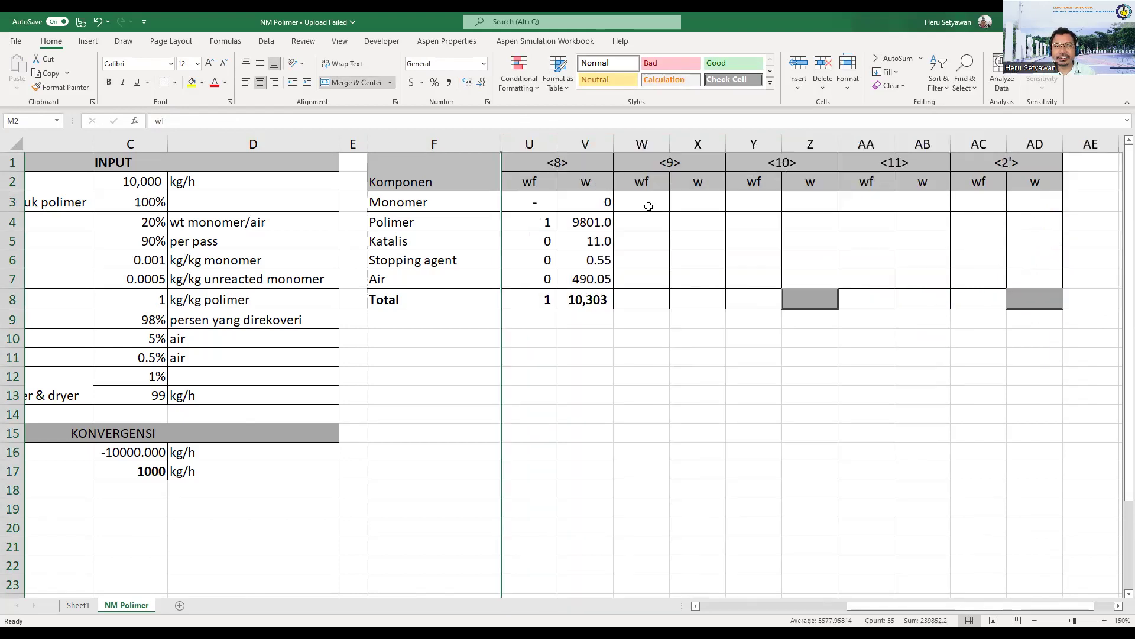
{"action": "left_click", "coordinate": [639, 202]}
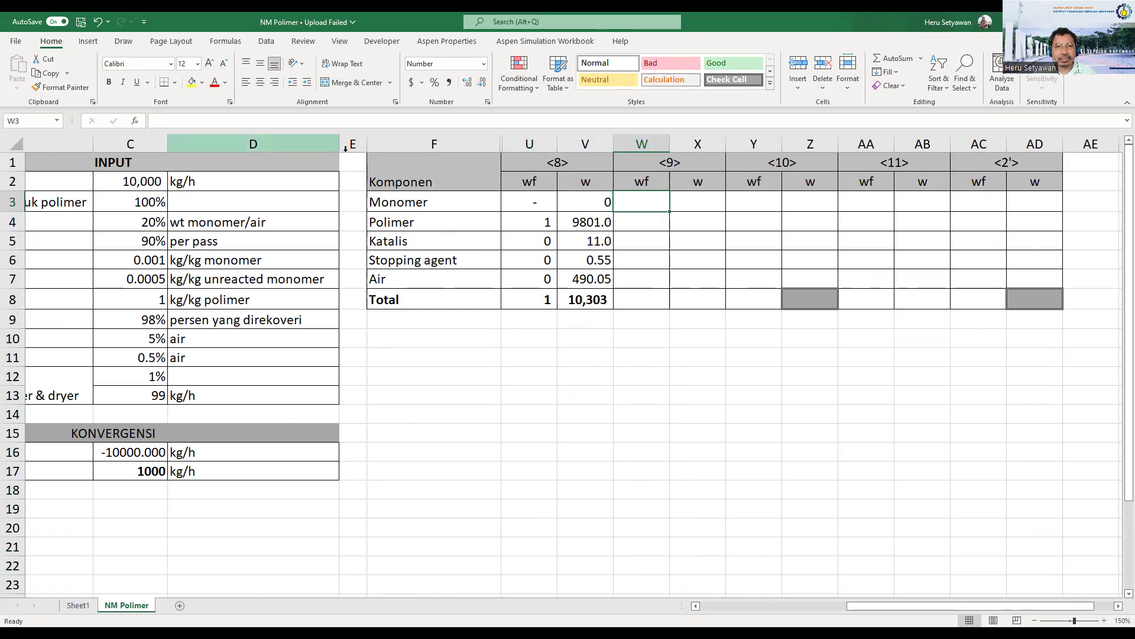
{"action": "left_click_drag", "start_coordinate": [486, 144], "coordinate": [576, 144]}
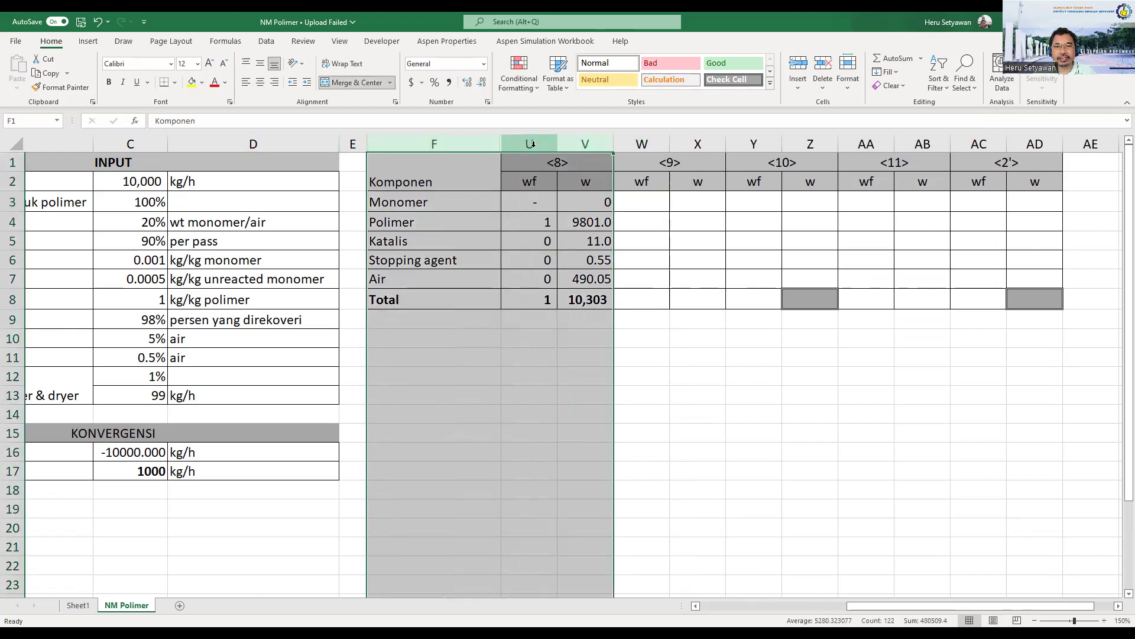
{"action": "right_click", "coordinate": [532, 143]}
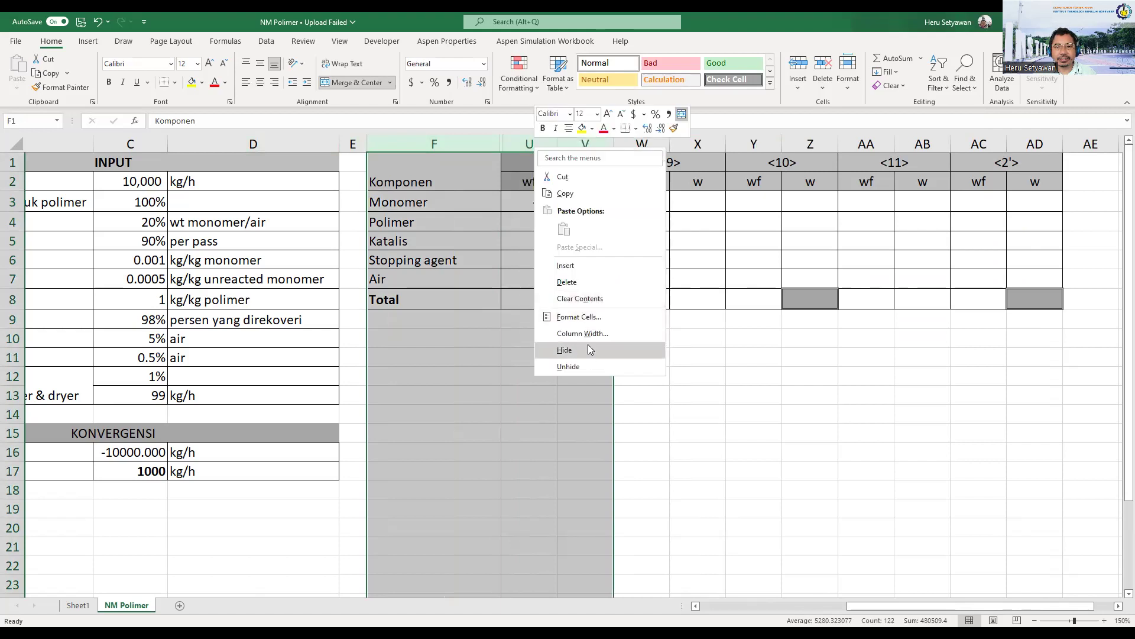
{"action": "left_click", "coordinate": [584, 365]}
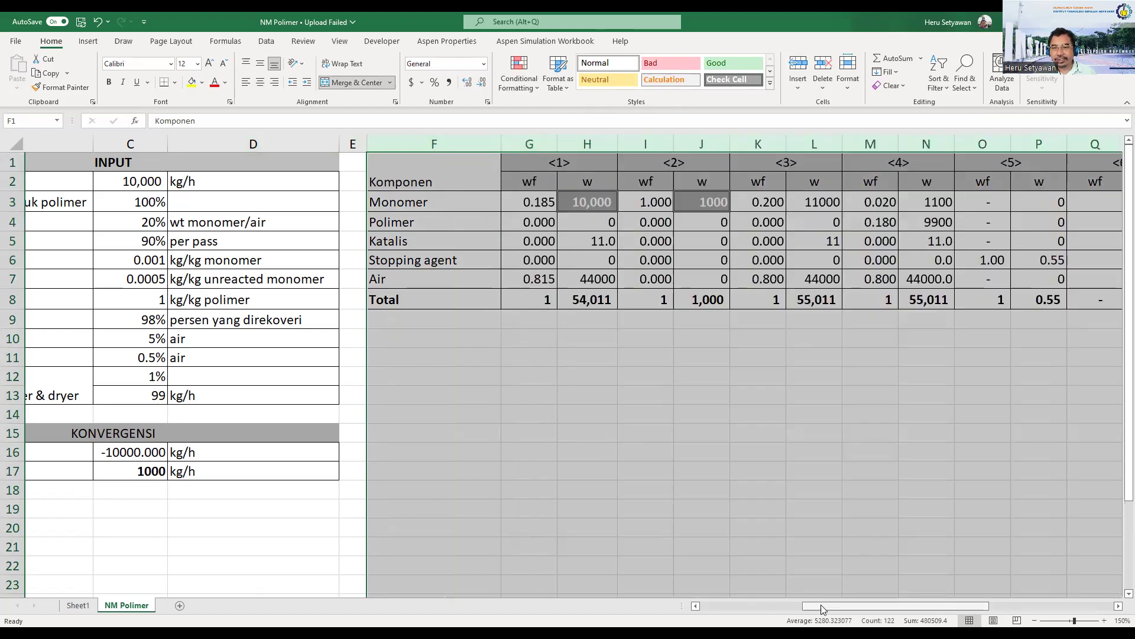
{"action": "left_click", "coordinate": [869, 451]}
{"action": "left_click_drag", "start_coordinate": [903, 604], "coordinate": [928, 608]}
{"action": "left_click_drag", "start_coordinate": [983, 607], "coordinate": [813, 607]}
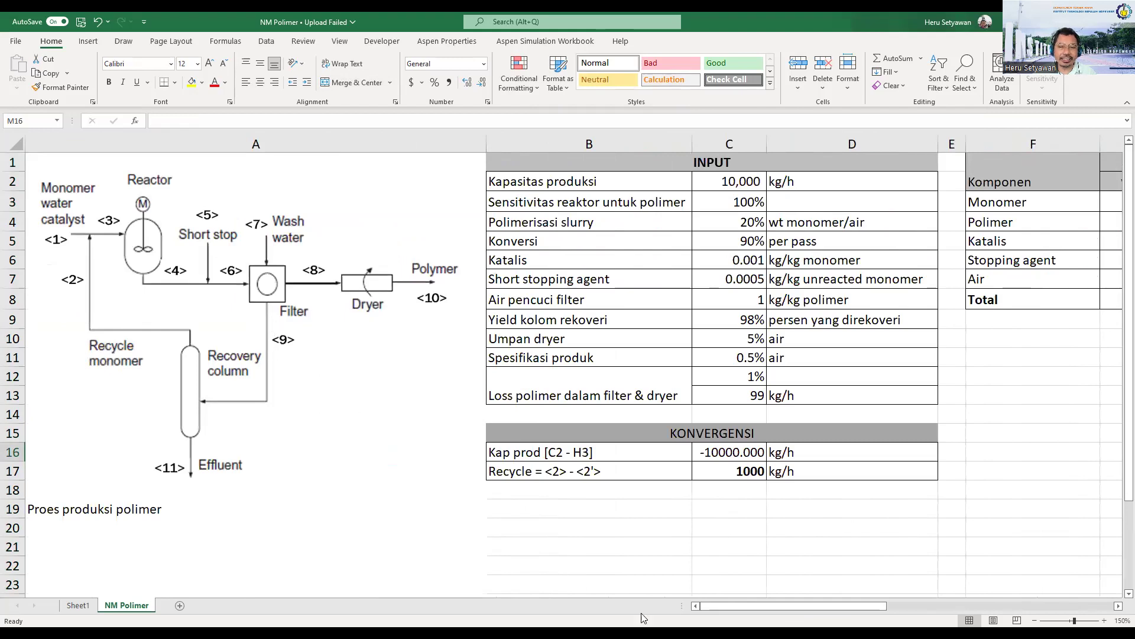
{"action": "left_click_drag", "start_coordinate": [762, 609], "coordinate": [961, 612]}
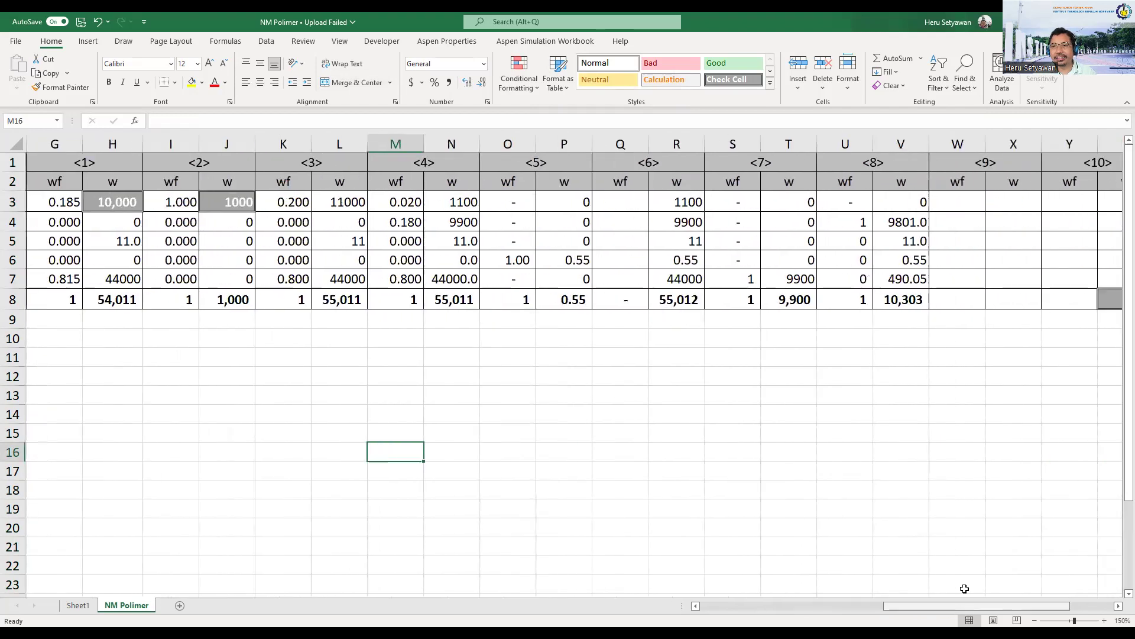
Link stream <9>'s monomer cell X3 to R3.
{"action": "left_click", "coordinate": [1017, 204]}
{"action": "type", "text": "="}
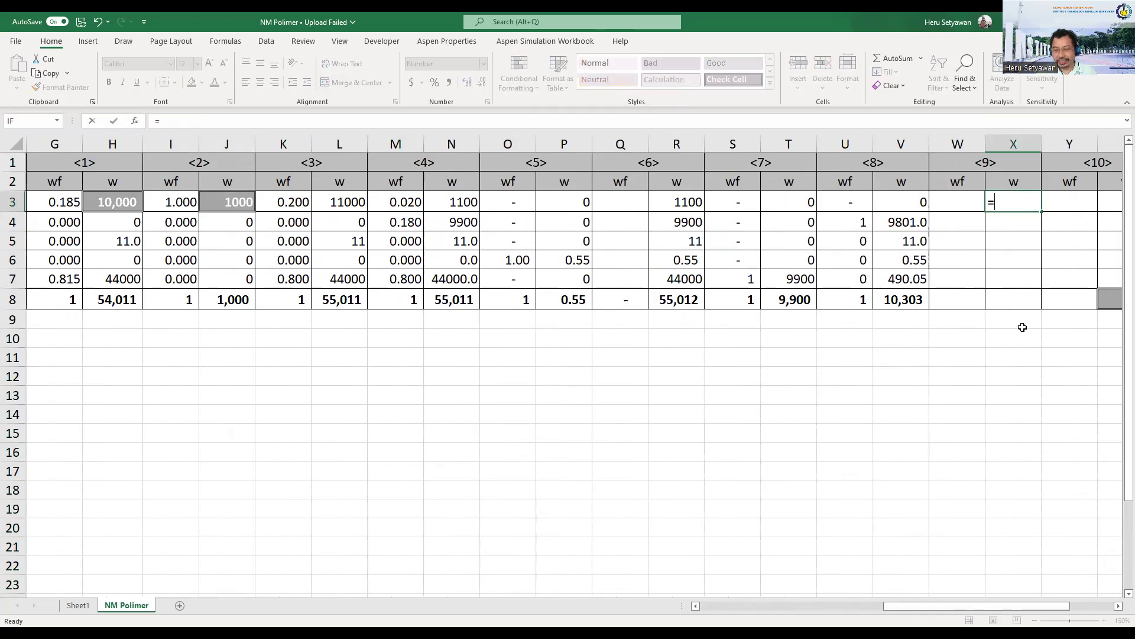
{"action": "key", "text": "Left"}
{"action": "key", "text": "Left"}
{"action": "key", "text": "Left"}
{"action": "key", "text": "Left"}
{"action": "key", "text": "Left"}
{"action": "key", "text": "Left"}
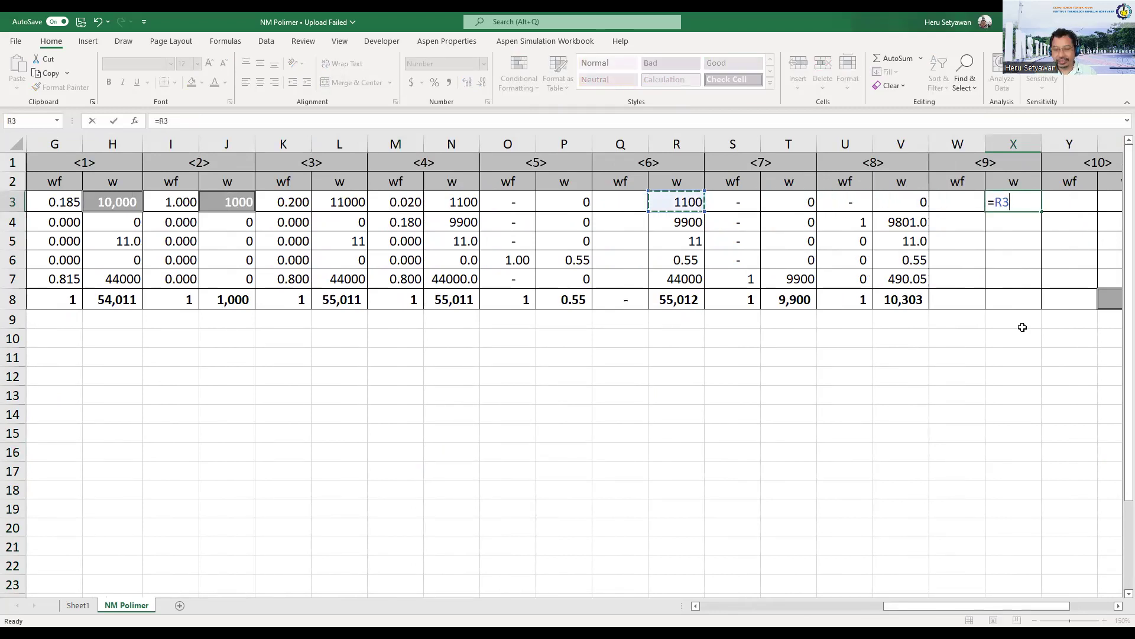
{"action": "key", "text": "Return"}
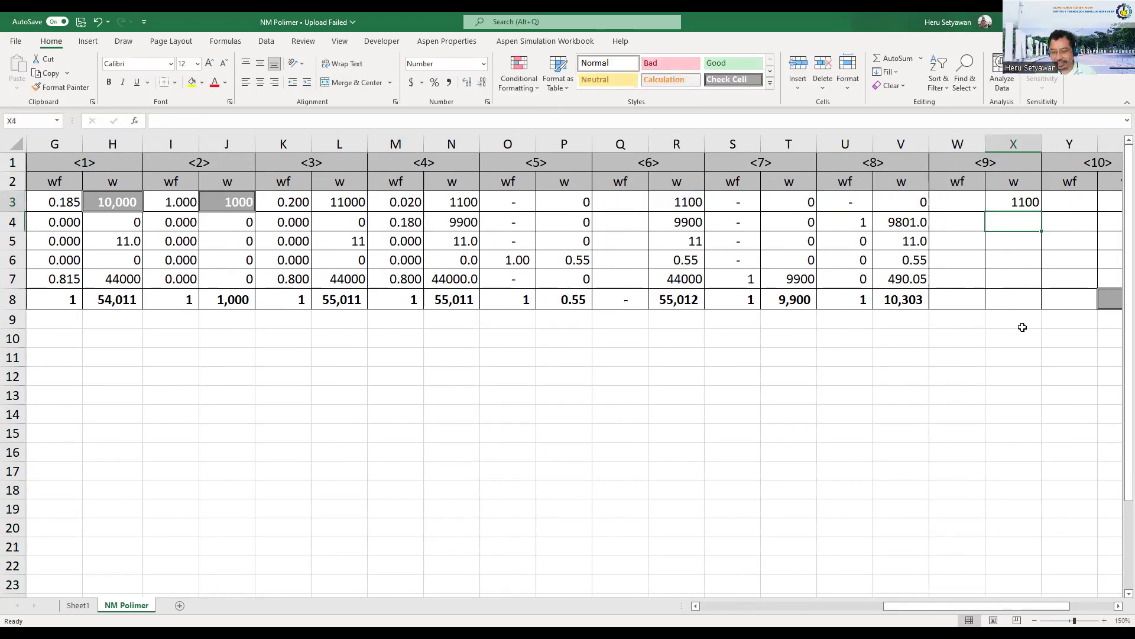
{"action": "key", "text": "Down"}
{"action": "key", "text": "Down"}
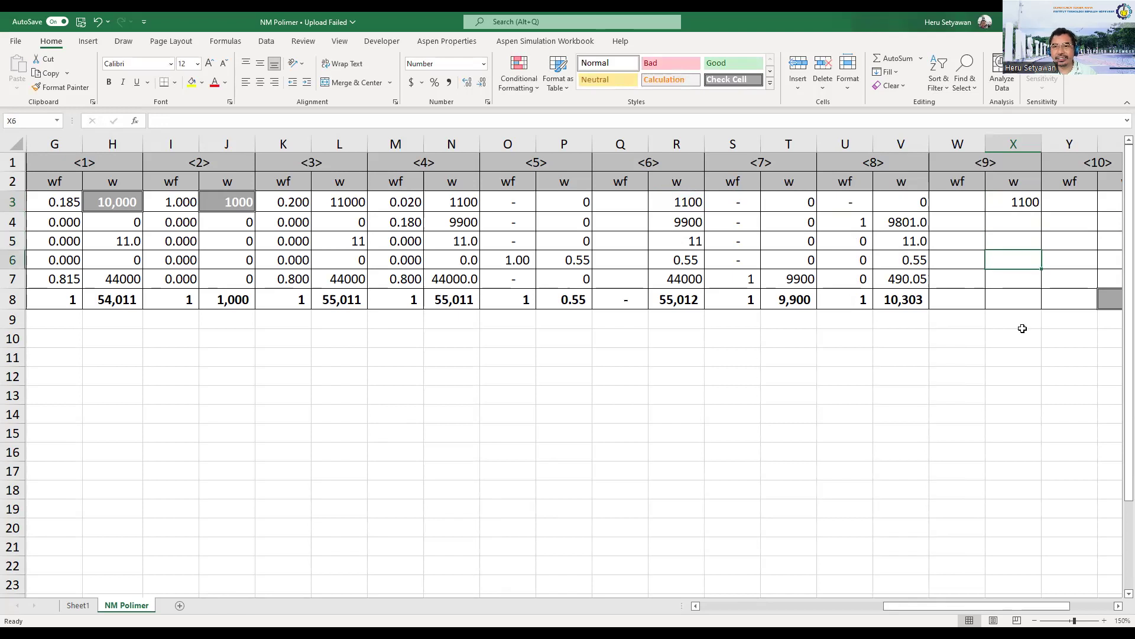
{"action": "key", "text": "Up"}
{"action": "key", "text": "Up"}
{"action": "key", "text": "Up"}
Clear X3 and abandon the rewritten formula, leaving X3 empty.
{"action": "key", "text": "F2"}
{"action": "key", "text": "BackSpace"}
{"action": "key", "text": "BackSpace"}
{"action": "key", "text": "Left"}
{"action": "key", "text": "Left"}
{"action": "key", "text": "Left"}
{"action": "key", "text": "Left"}
{"action": "key", "text": "Left"}
{"action": "key", "text": "Left"}
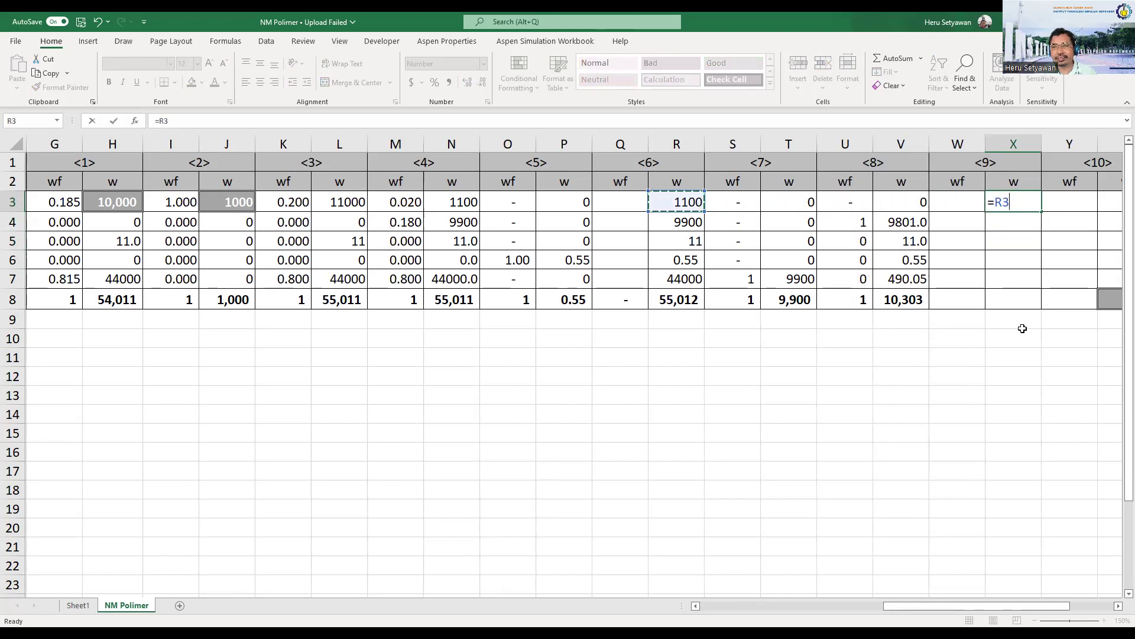
{"action": "key", "text": "Right"}
{"action": "key", "text": "Left"}
{"action": "type", "text": "-"}
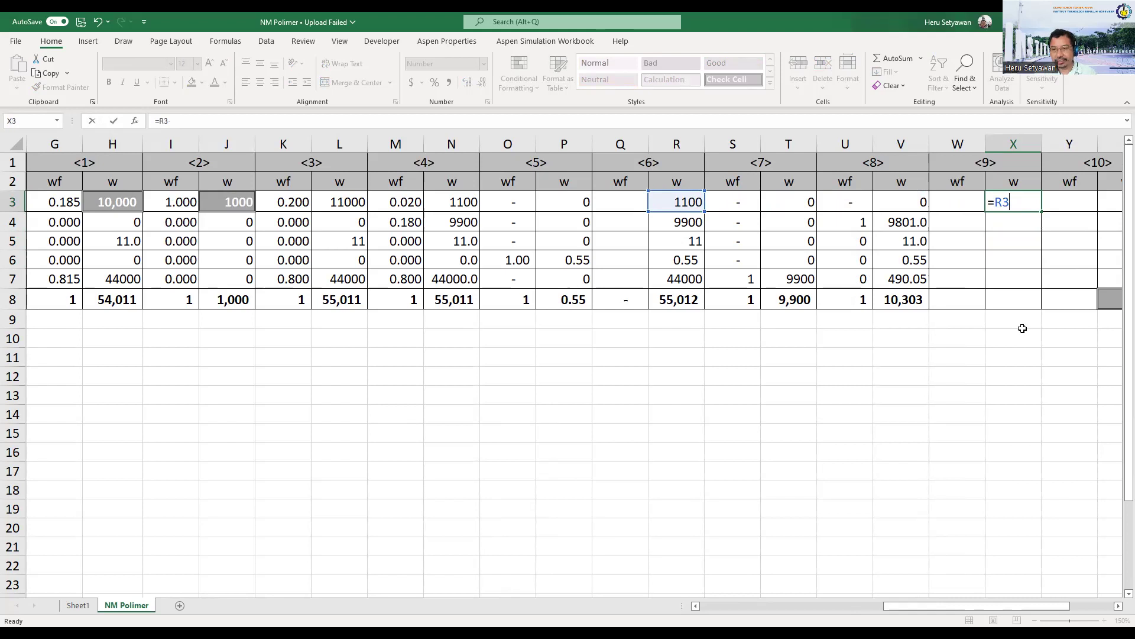
{"action": "key", "text": "Escape"}
{"action": "key", "text": "Down"}
{"action": "left_click_drag", "start_coordinate": [920, 608], "coordinate": [737, 609]}
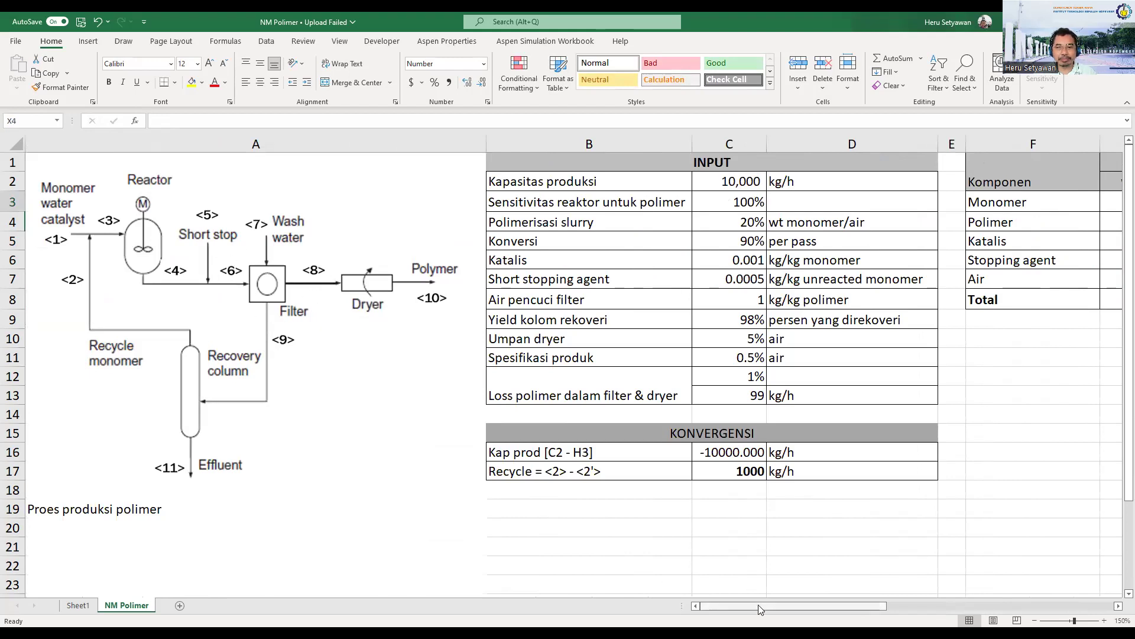
Enter =R3+T3-V3 in X3 and fill it down to X7 (1100, 99, 0, 0, 53410).
{"action": "left_click_drag", "start_coordinate": [767, 606], "coordinate": [960, 610]}
{"action": "left_click", "coordinate": [1013, 204]}
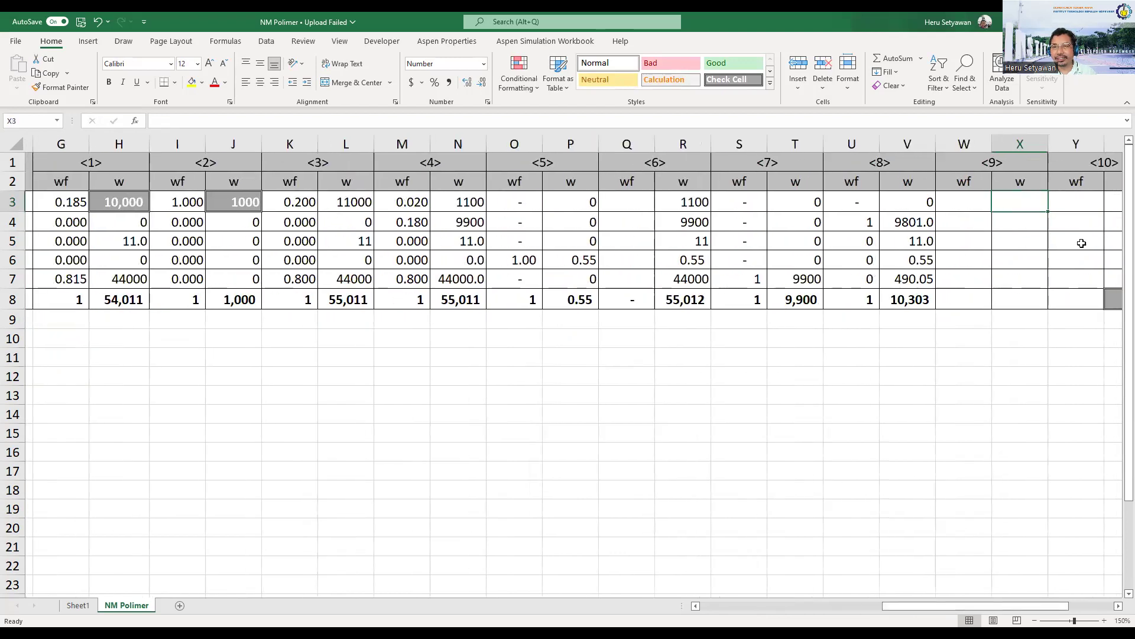
{"action": "type", "text": "="}
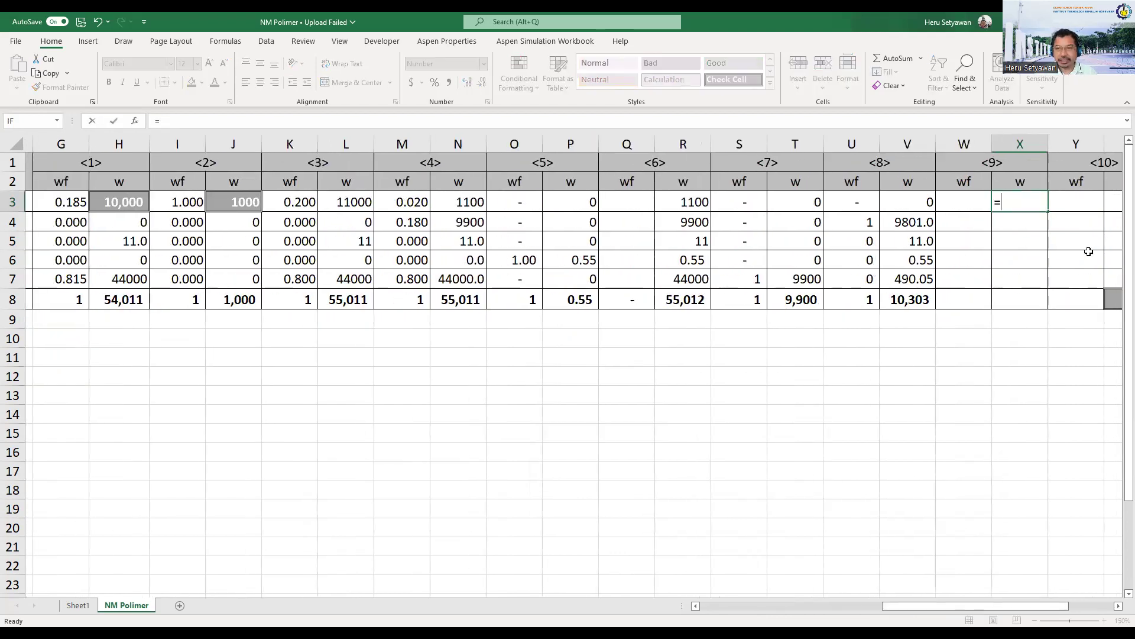
{"action": "left_click", "coordinate": [689, 203]}
{"action": "type", "text": "+"}
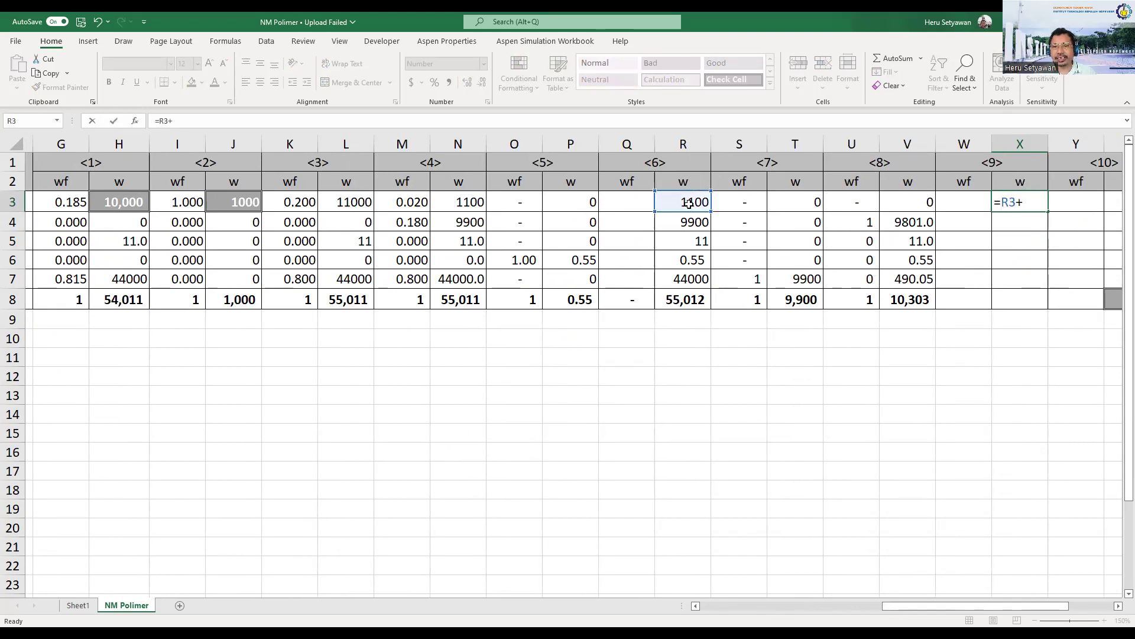
{"action": "left_click", "coordinate": [802, 202]}
{"action": "type", "text": "-"}
{"action": "left_click", "coordinate": [927, 200]}
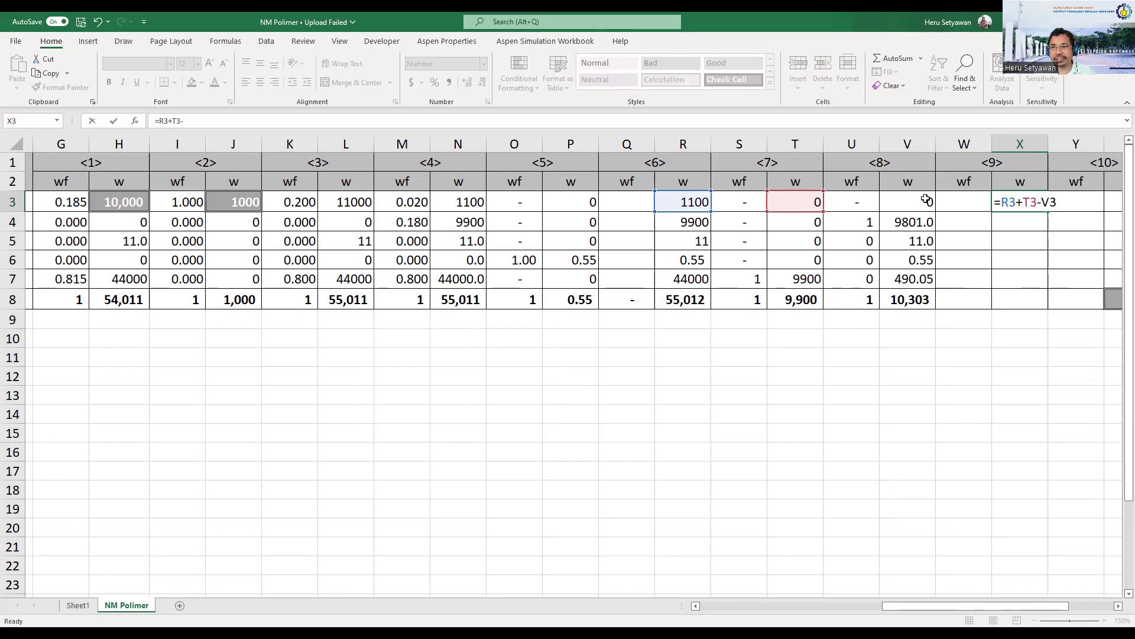
{"action": "key", "text": "Return"}
{"action": "key", "text": "Up"}
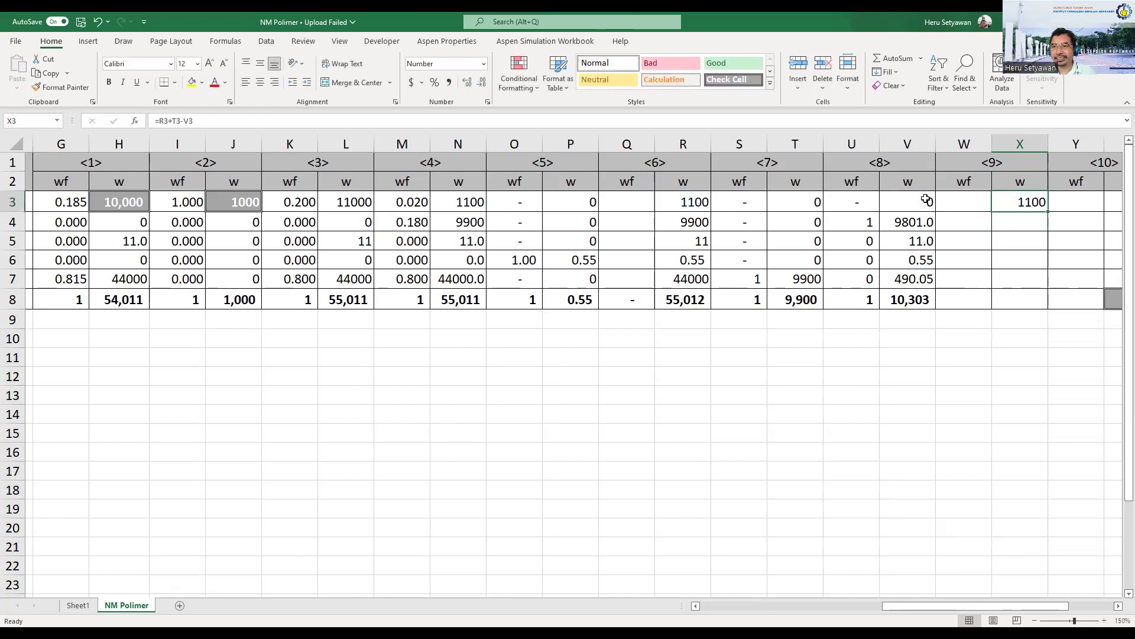
{"action": "left_click_drag", "start_coordinate": [1048, 213], "coordinate": [1047, 285]}
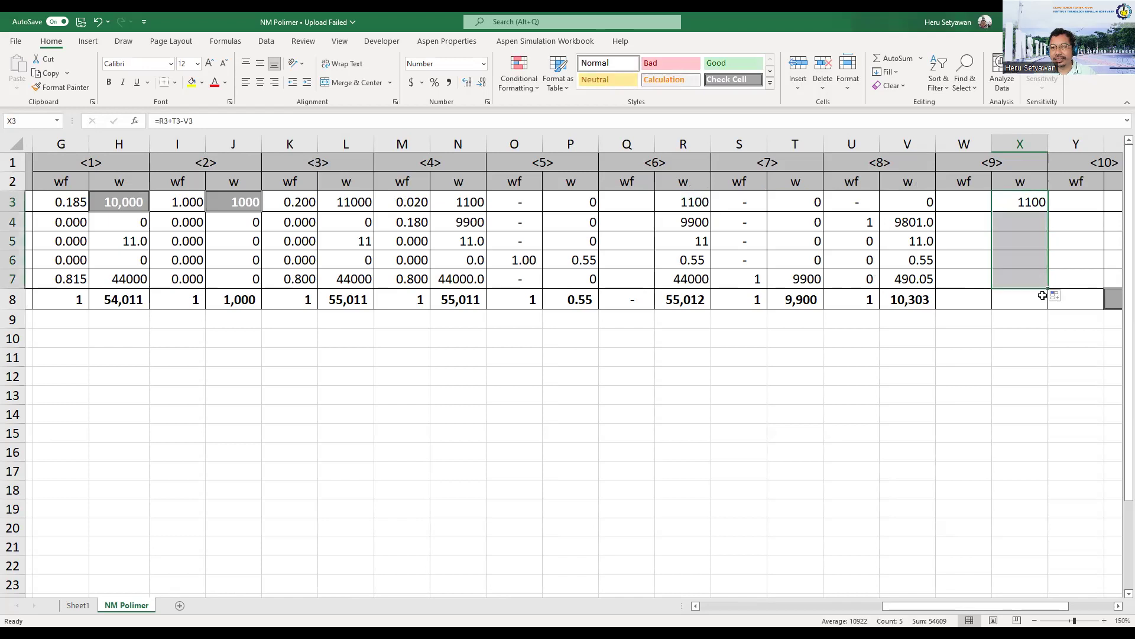
{"action": "left_click", "coordinate": [927, 302]}
Total stream <9> in X8 (54,609) and fill W3:W7 with =X3/$X$8 mass fractions.
{"action": "left_click_drag", "start_coordinate": [937, 308], "coordinate": [1027, 314]}
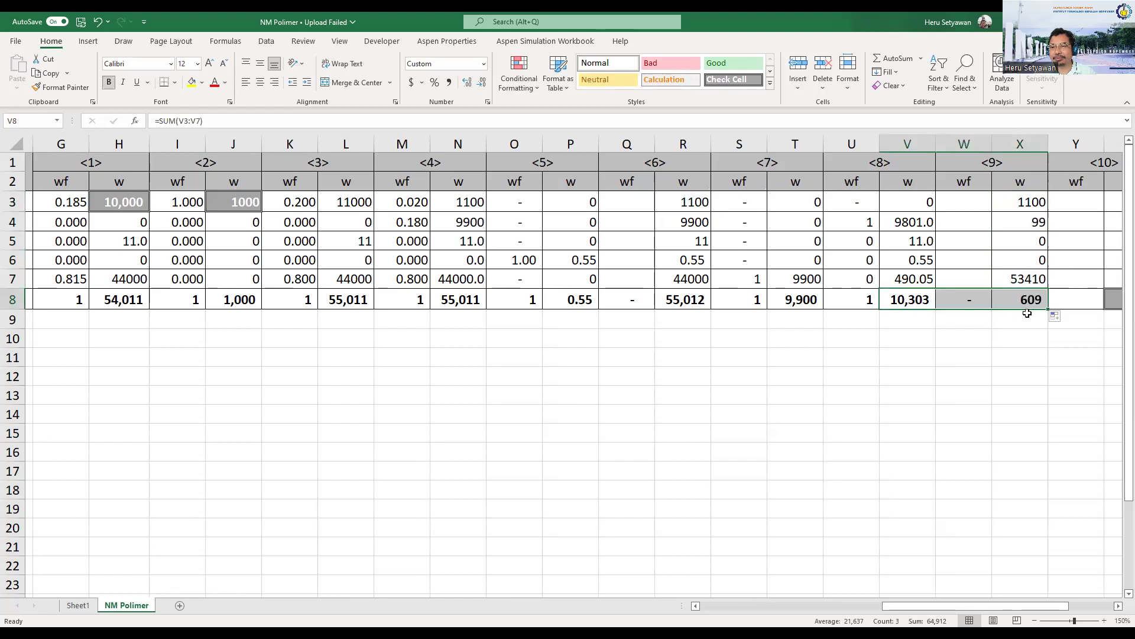
{"action": "left_click", "coordinate": [979, 204]}
{"action": "type", "text": "="}
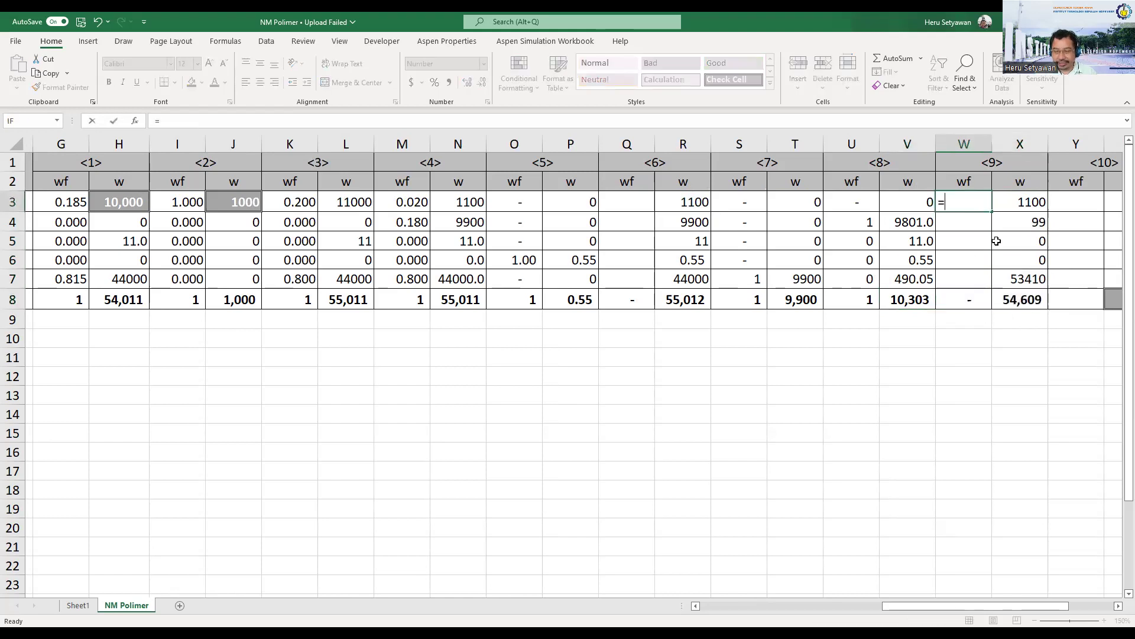
{"action": "key", "text": "Right"}
{"action": "type", "text": "/"}
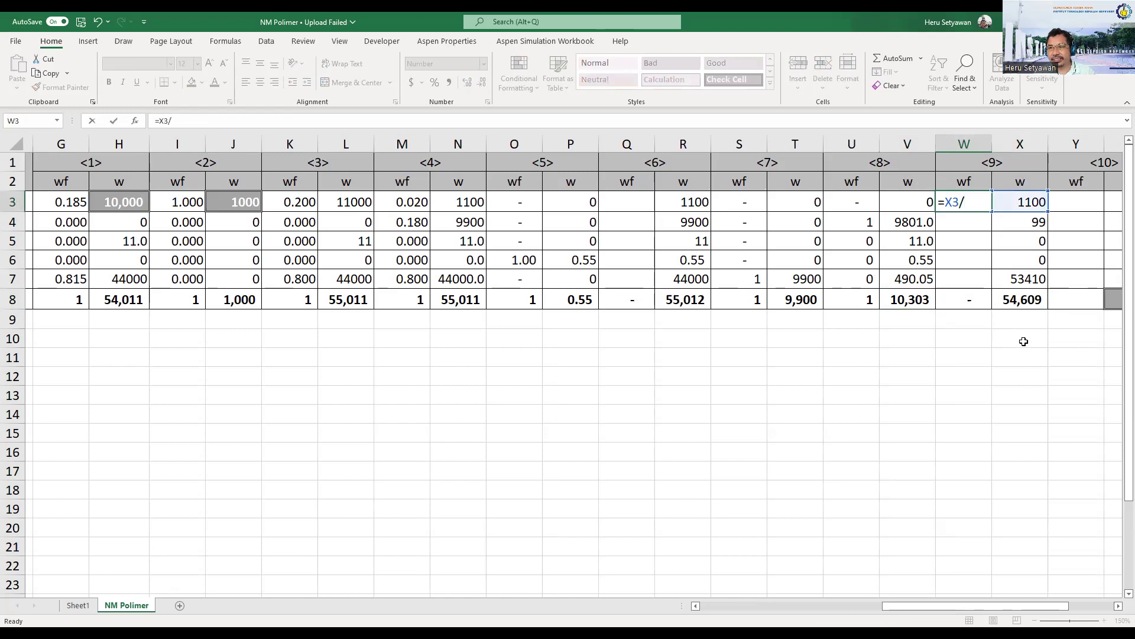
{"action": "left_click", "coordinate": [1031, 298]}
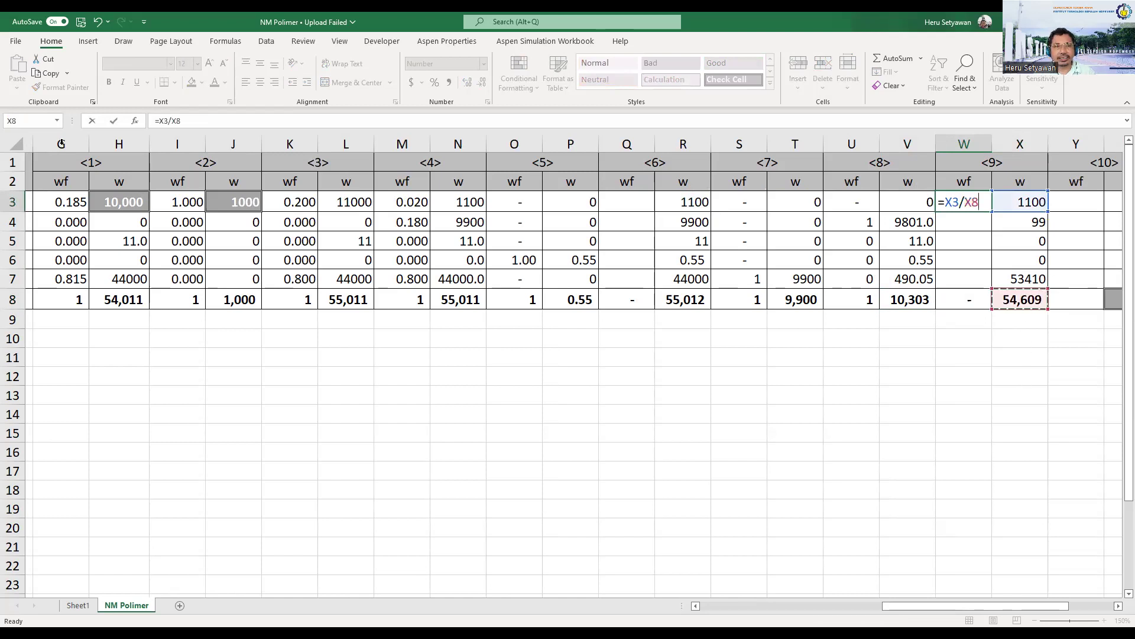
{"action": "left_click", "coordinate": [176, 120]}
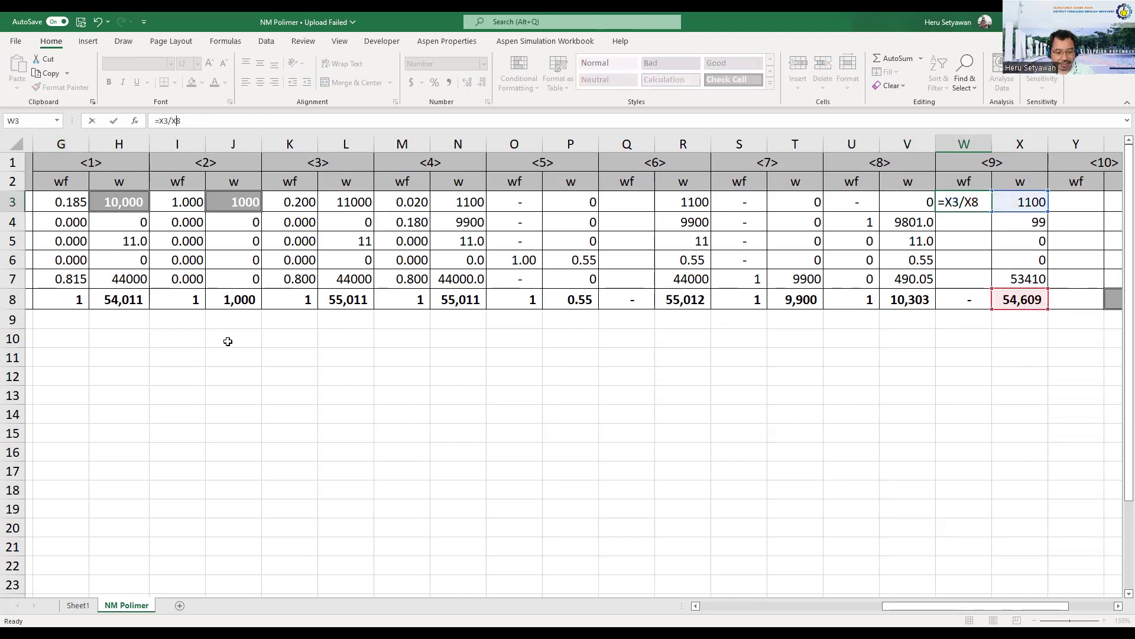
{"action": "key", "text": "F4"}
{"action": "key", "text": "Return"}
{"action": "key", "text": "Up"}
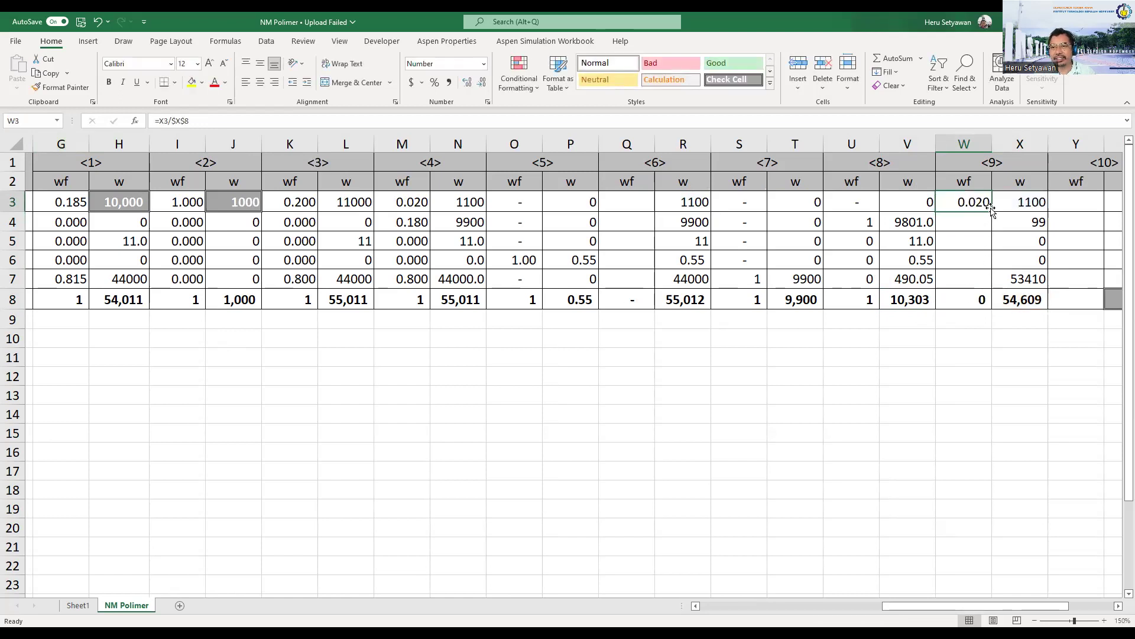
{"action": "left_click_drag", "start_coordinate": [992, 214], "coordinate": [992, 288]}
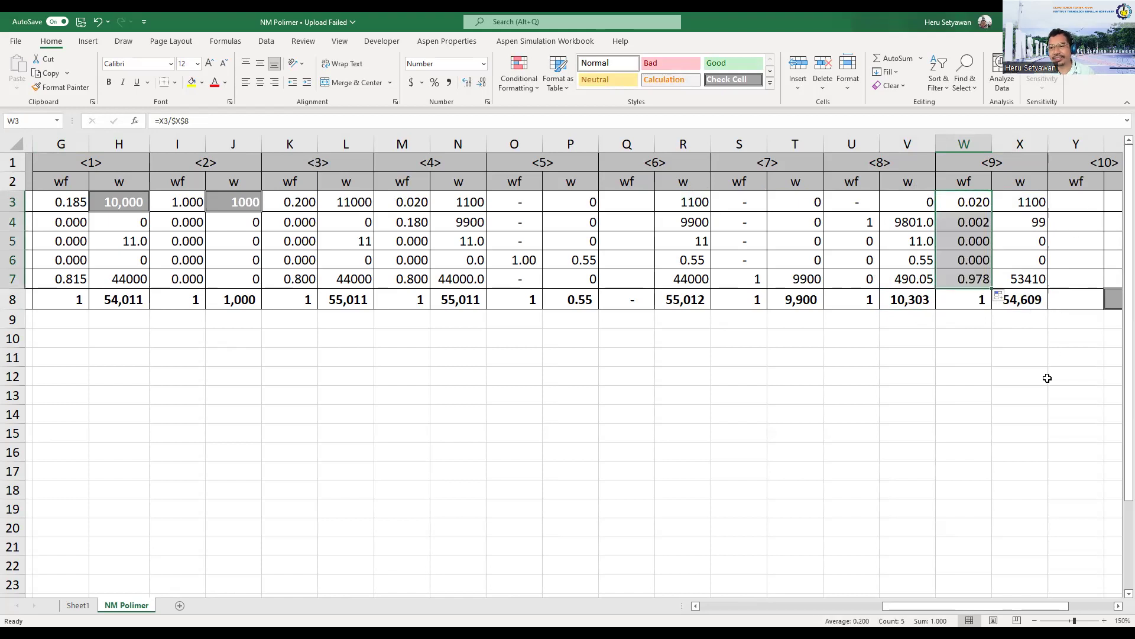
{"action": "left_click", "coordinate": [1027, 203]}
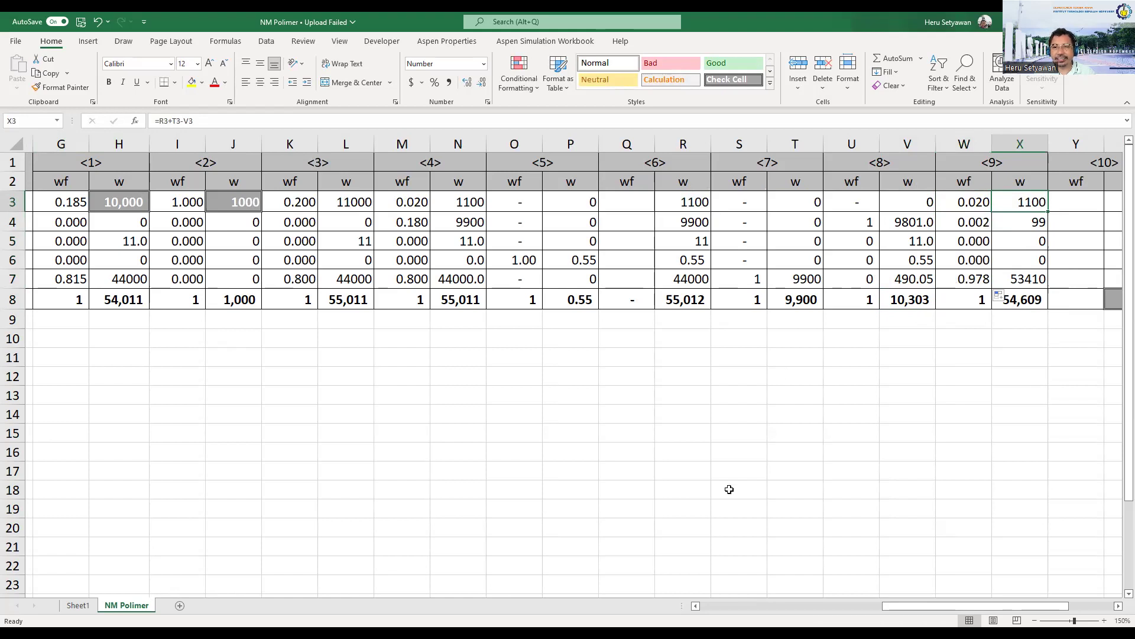
Link stream <10>'s polymer cell Z4 to V4, giving 9801.
{"action": "left_click_drag", "start_coordinate": [926, 605], "coordinate": [738, 622]}
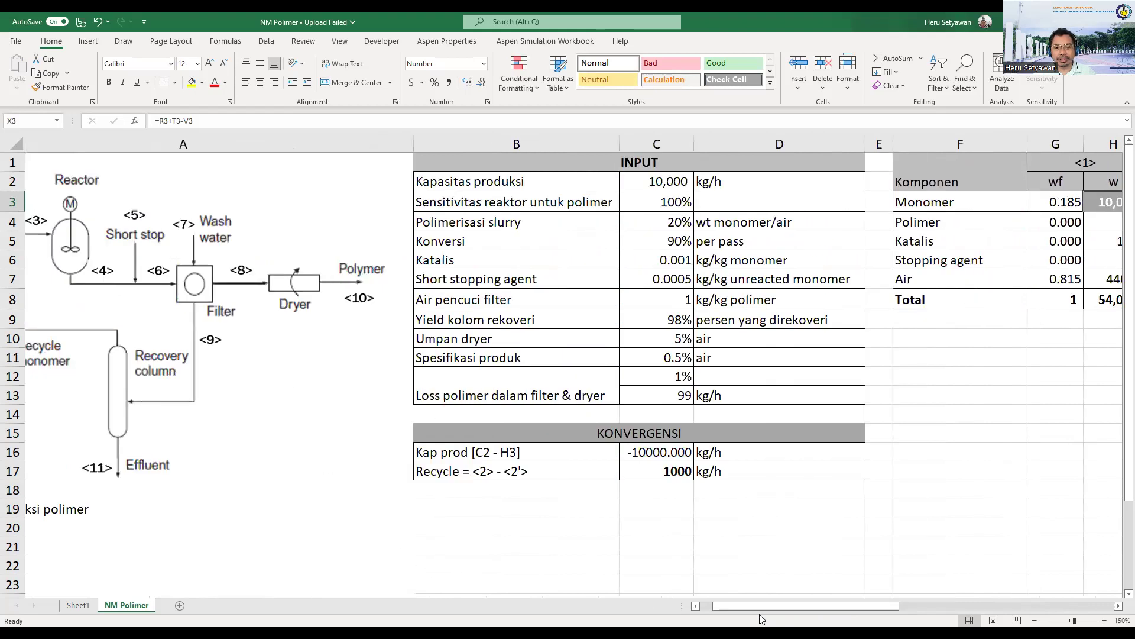
{"action": "left_click_drag", "start_coordinate": [763, 608], "coordinate": [774, 612]}
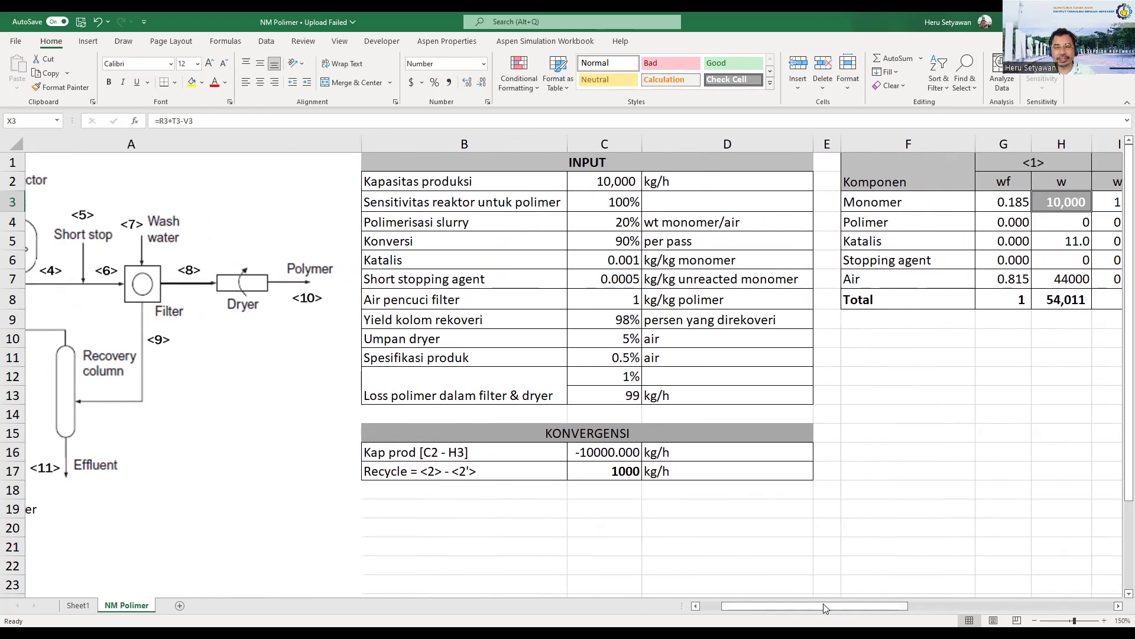
{"action": "left_click_drag", "start_coordinate": [827, 608], "coordinate": [1021, 609]}
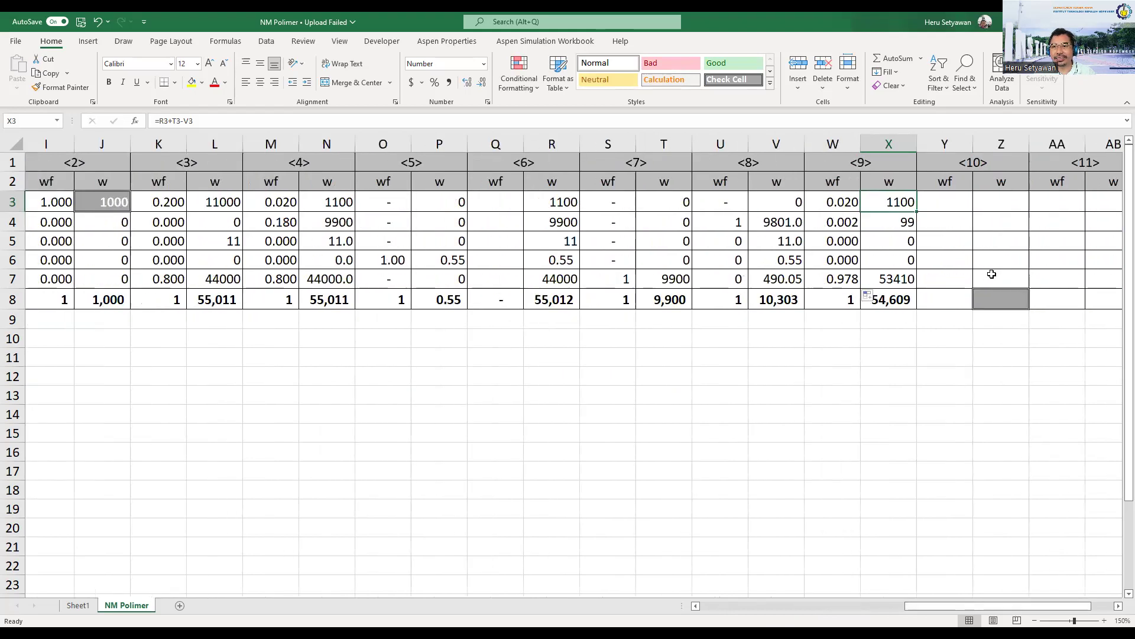
{"action": "left_click", "coordinate": [1001, 222]}
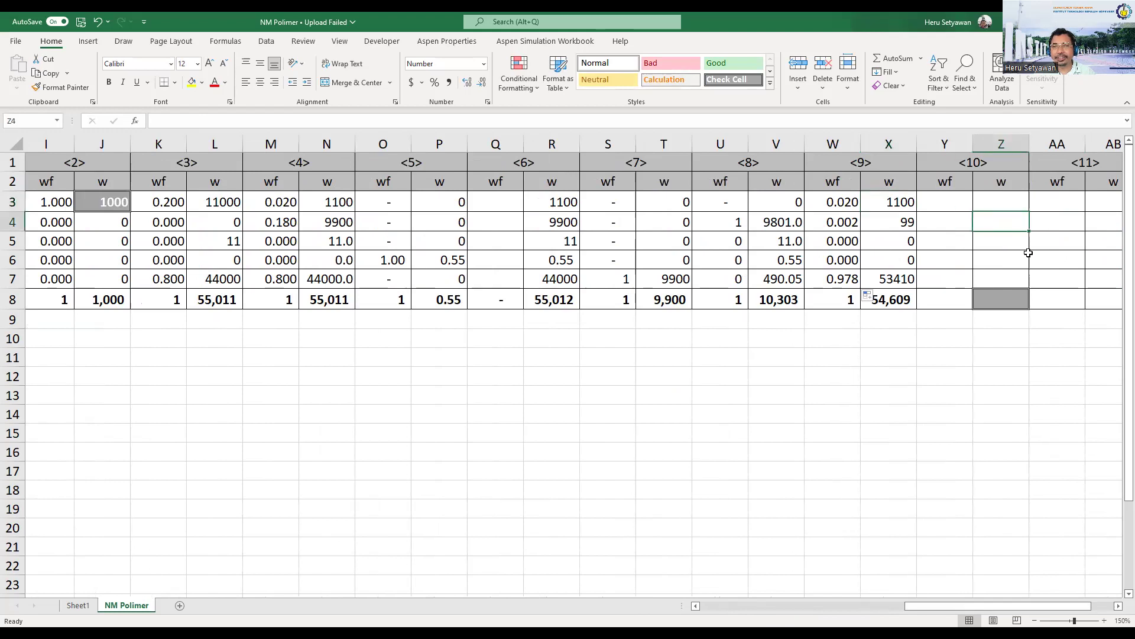
{"action": "type", "text": "="}
{"action": "key", "text": "Left"}
{"action": "key", "text": "Left"}
{"action": "key", "text": "Left"}
{"action": "key", "text": "Left"}
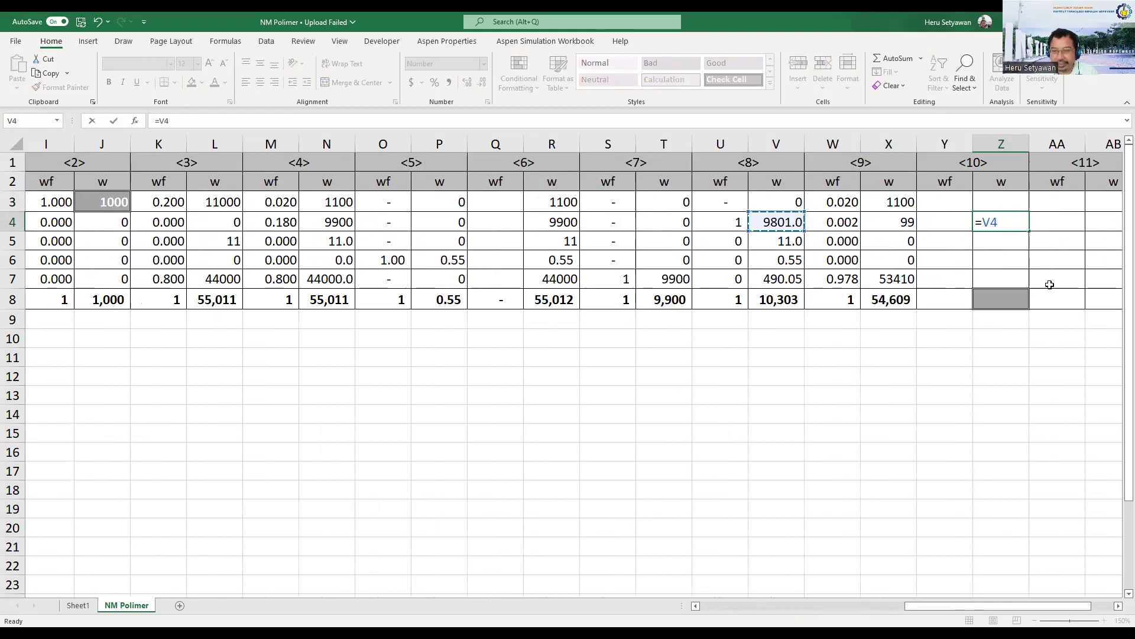
{"action": "key", "text": "Return"}
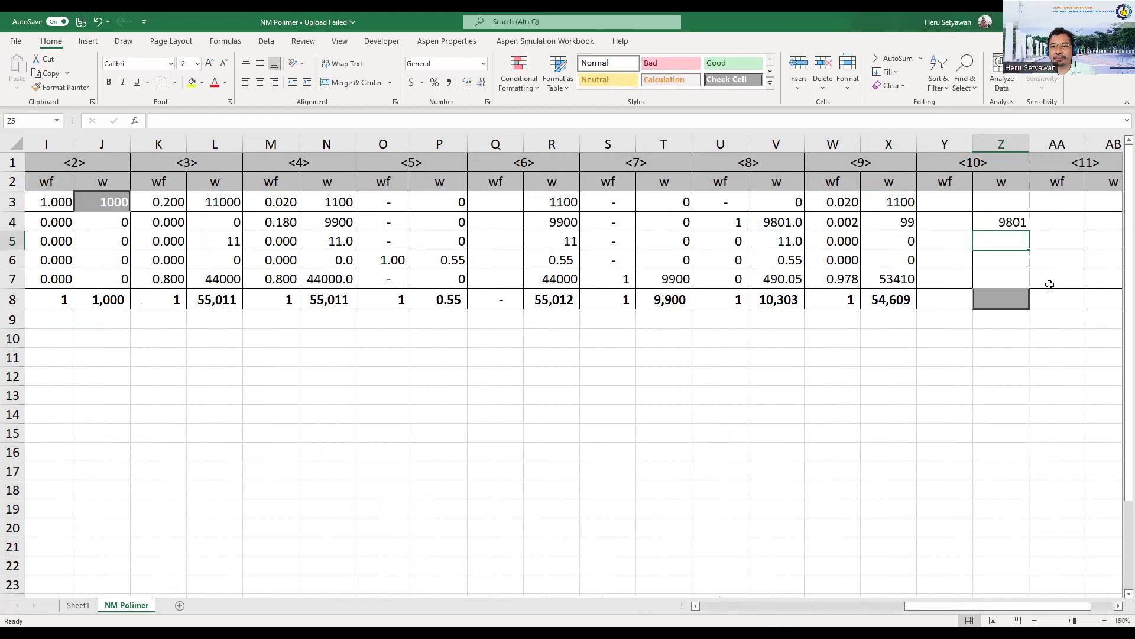
Enter =C11*Z4 in stream <10>'s air cell Z7, showing 49.0.
{"action": "key", "text": "Down"}
{"action": "key", "text": "Down"}
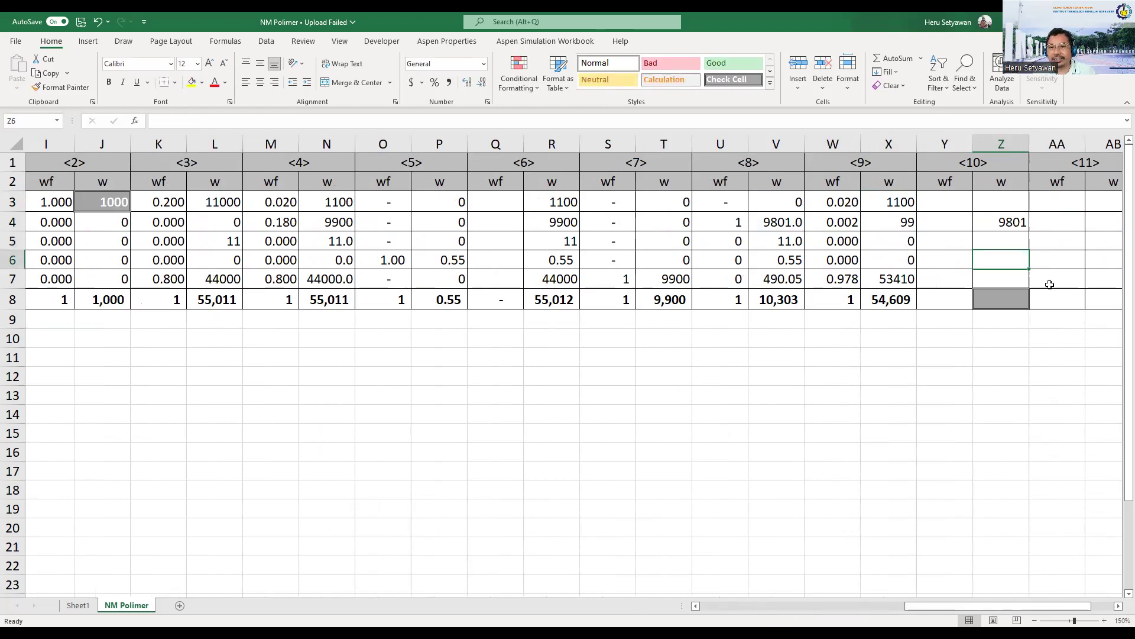
{"action": "type", "text": "="}
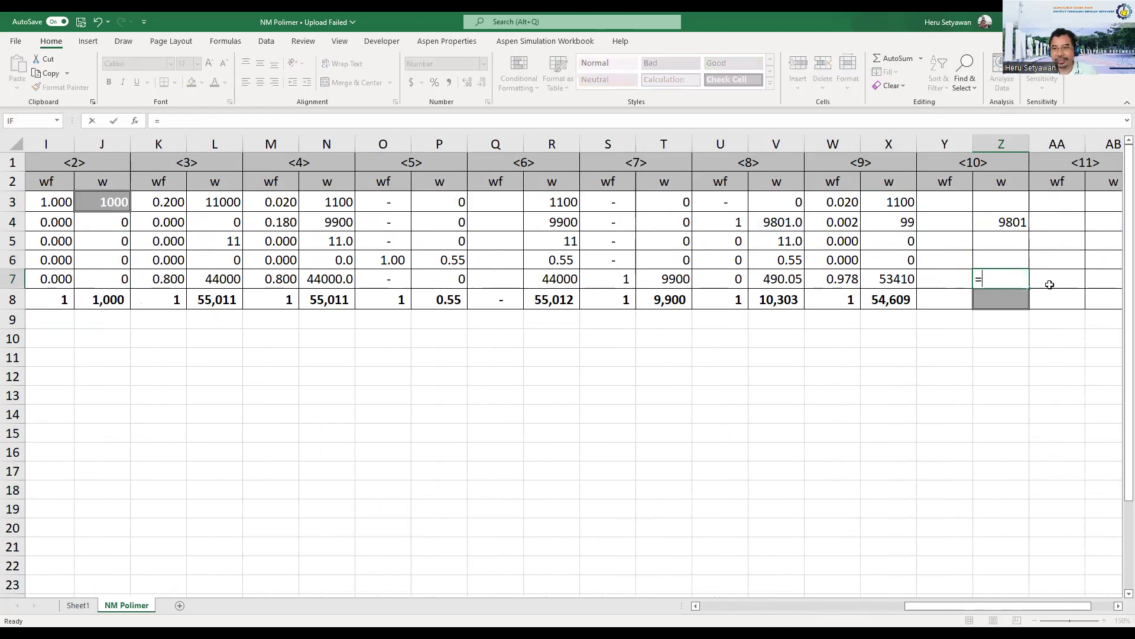
{"action": "left_click_drag", "start_coordinate": [944, 606], "coordinate": [863, 606]}
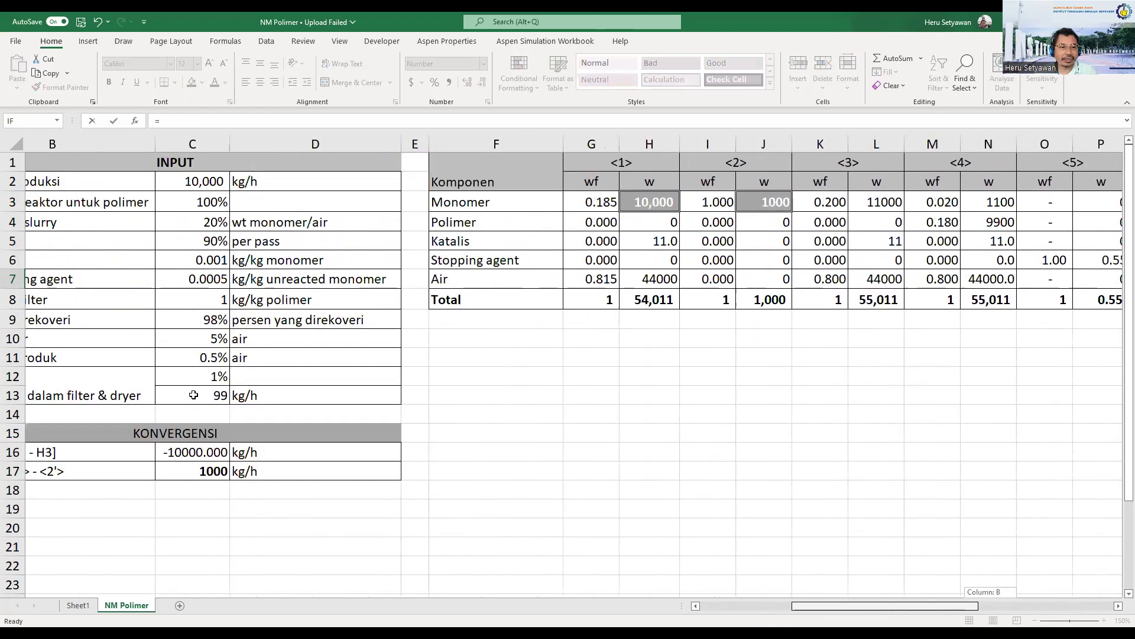
{"action": "left_click", "coordinate": [204, 360]}
{"action": "type", "text": "*"}
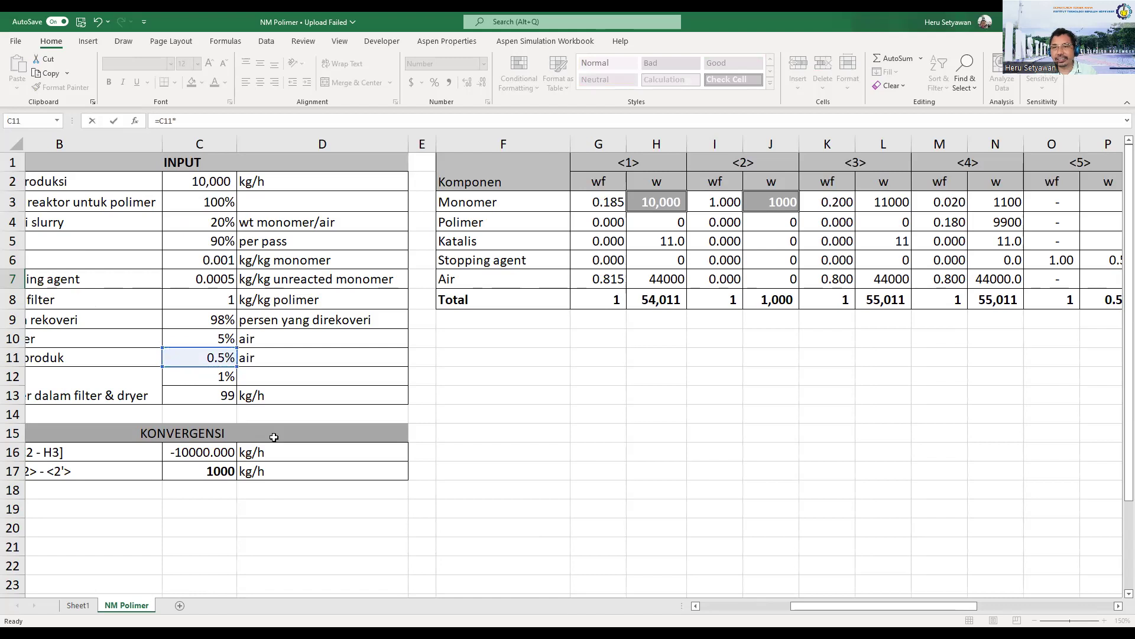
{"action": "left_click_drag", "start_coordinate": [976, 606], "coordinate": [1055, 609]}
{"action": "key", "text": "Up"}
{"action": "key", "text": "Up"}
{"action": "key", "text": "Up"}
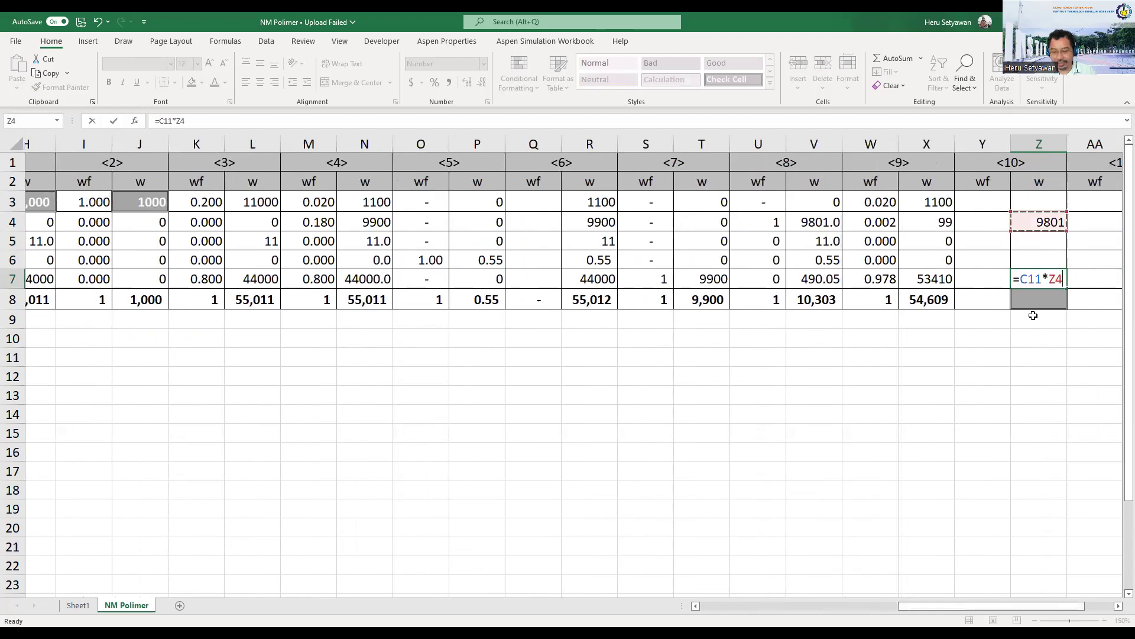
{"action": "key", "text": "Return"}
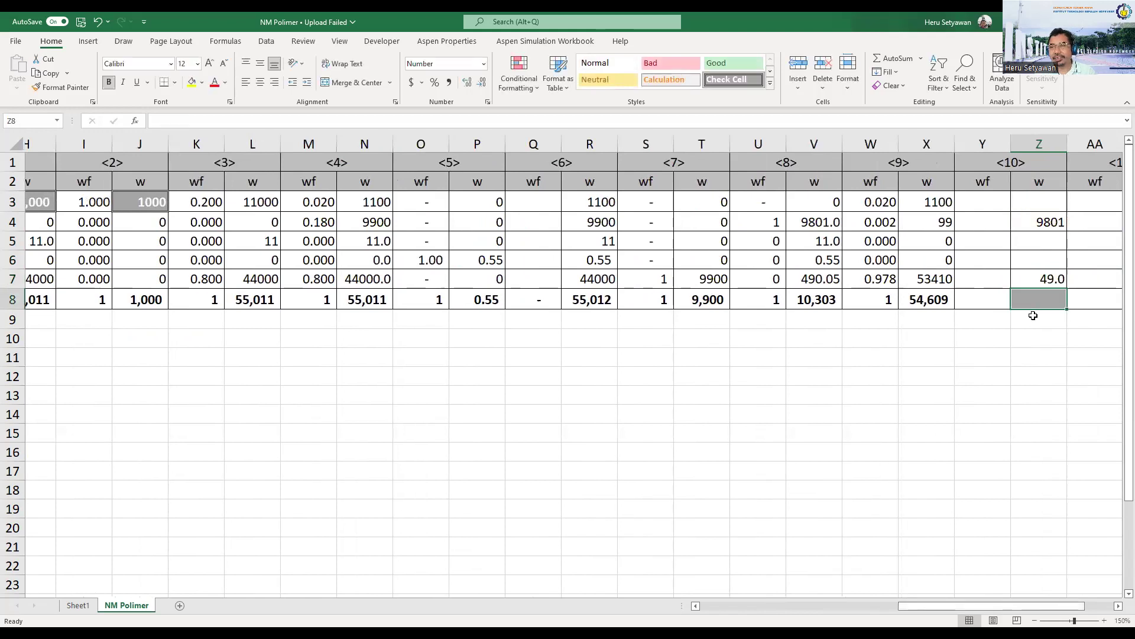
{"action": "left_click", "coordinate": [1050, 279]}
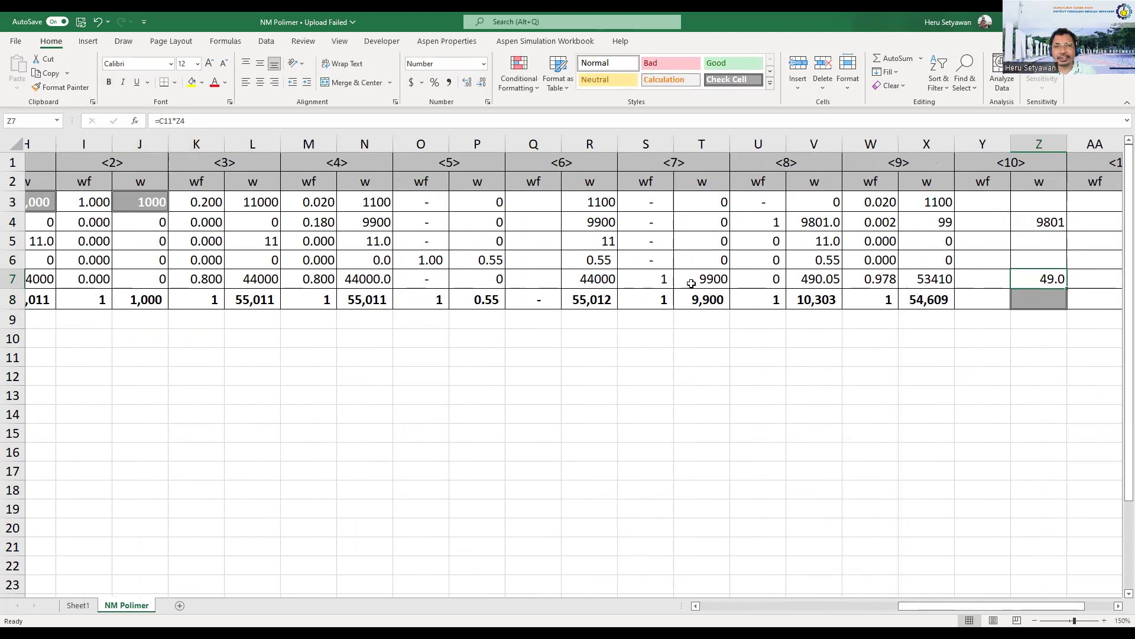
{"action": "left_click_drag", "start_coordinate": [917, 609], "coordinate": [725, 611]}
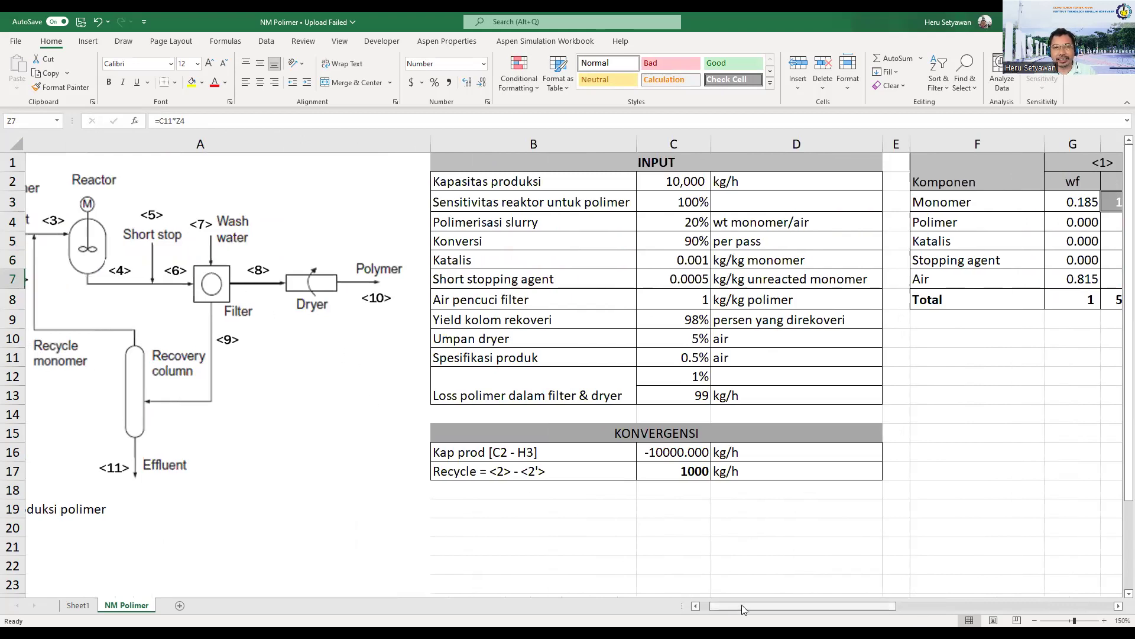
Clear the old formula in stream <8>'s air cell V7.
{"action": "left_click_drag", "start_coordinate": [742, 605], "coordinate": [878, 609]}
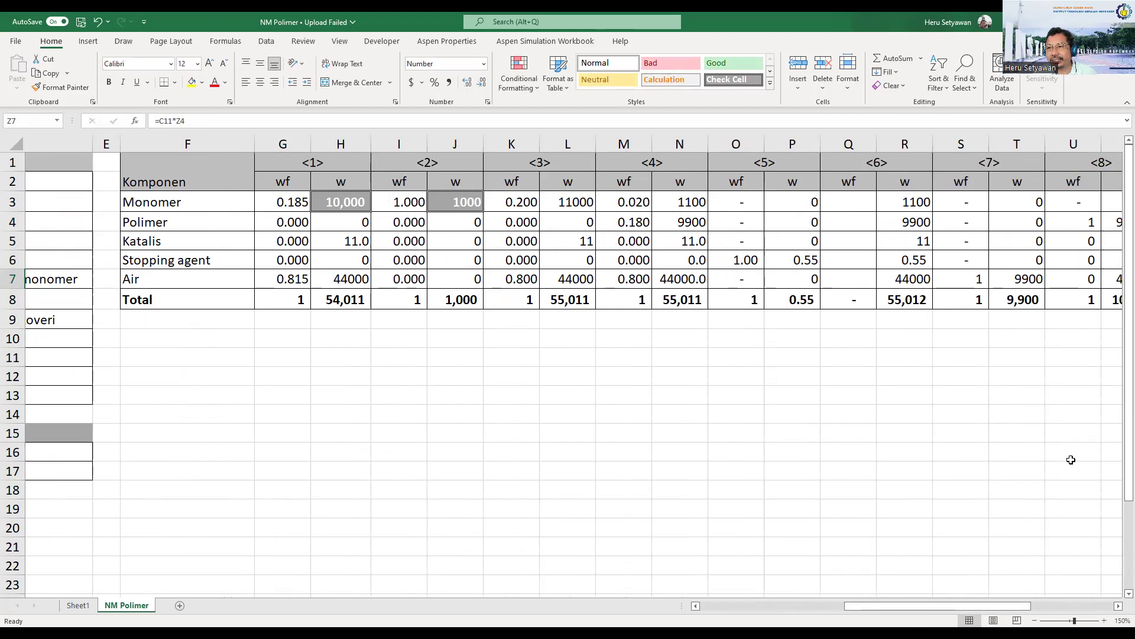
{"action": "scroll", "coordinate": [965, 568], "scroll_direction": "right", "scroll_amount": 3}
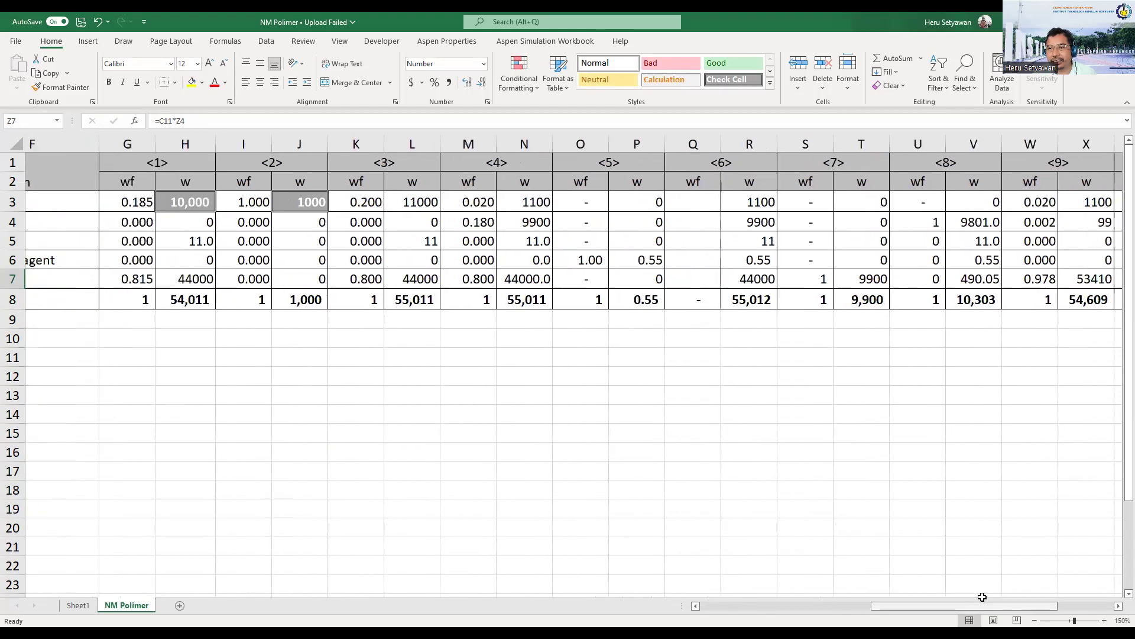
{"action": "left_click", "coordinate": [976, 279]}
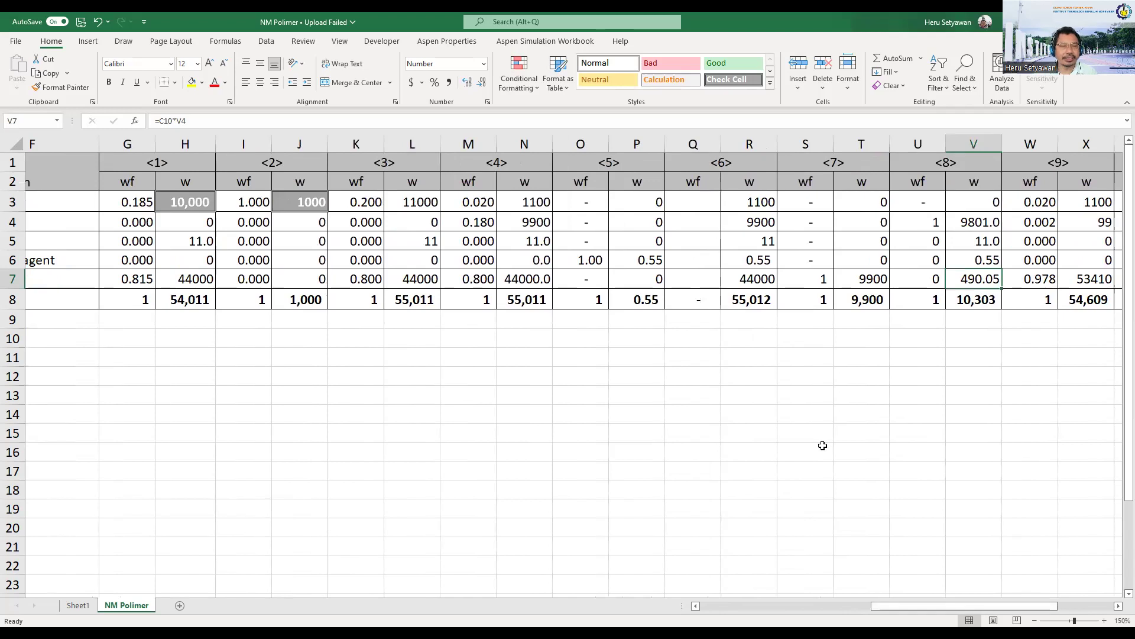
{"action": "key", "text": "F2"}
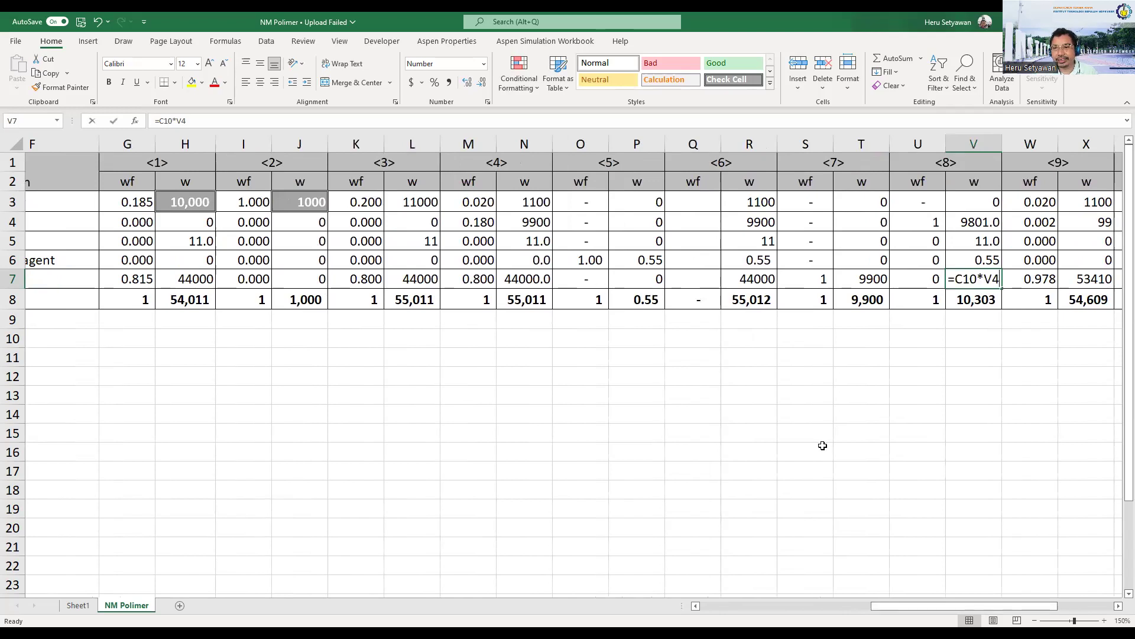
{"action": "key", "text": "BackSpace"}
{"action": "key", "text": "BackSpace"}
{"action": "key", "text": "BackSpace"}
{"action": "key", "text": "BackSpace"}
{"action": "key", "text": "BackSpace"}
{"action": "key", "text": "BackSpace"}
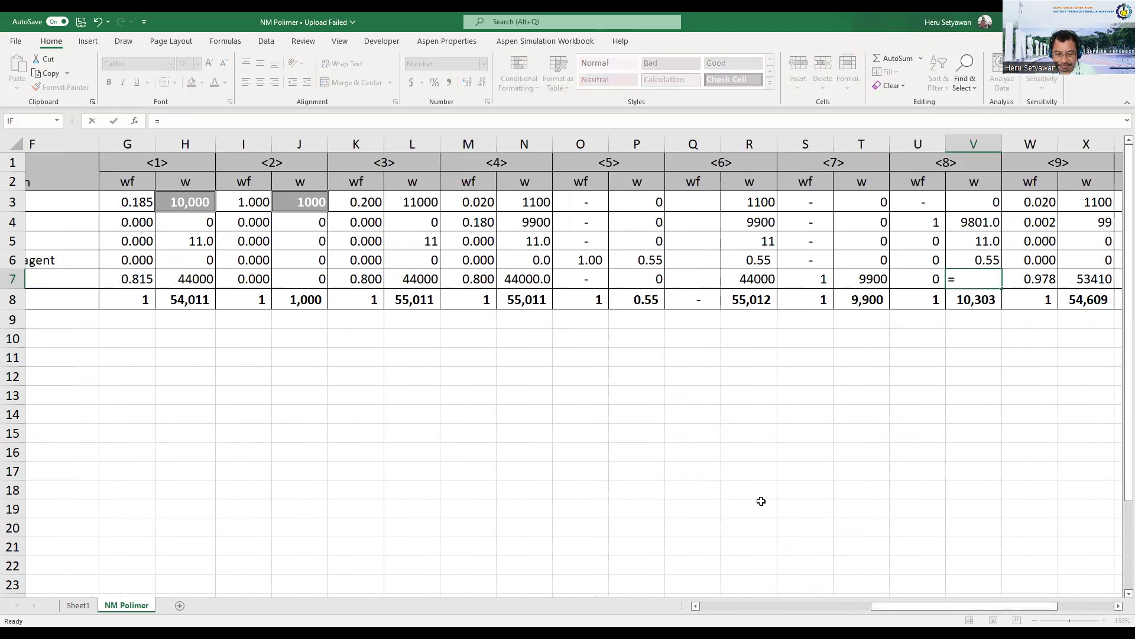
Enter =C10/(1-C10)*8 in V7 and accept Excel's correction, showing 0.42.
{"action": "left_click_drag", "start_coordinate": [894, 609], "coordinate": [786, 609]}
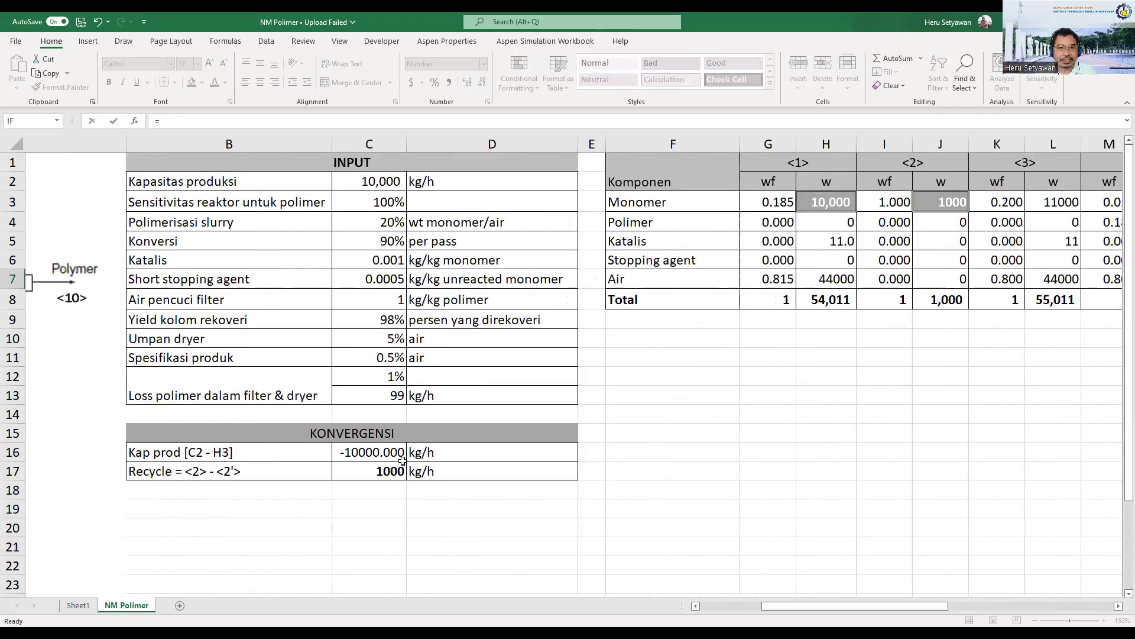
{"action": "left_click", "coordinate": [389, 341]}
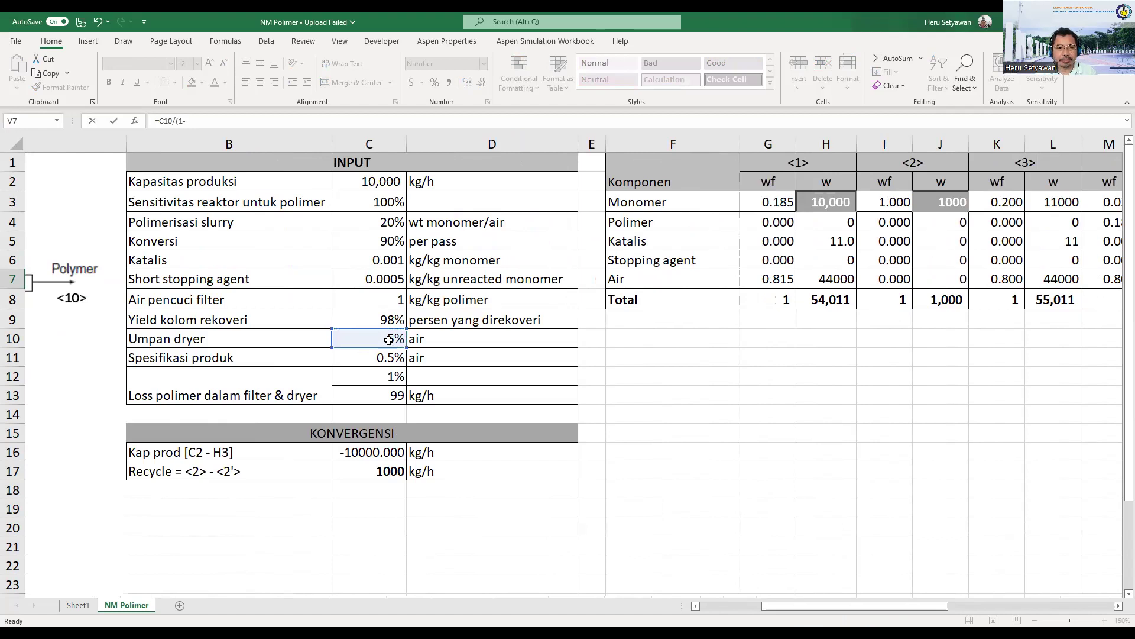
{"action": "left_click", "coordinate": [390, 338]}
{"action": "type", "text": ")8"}
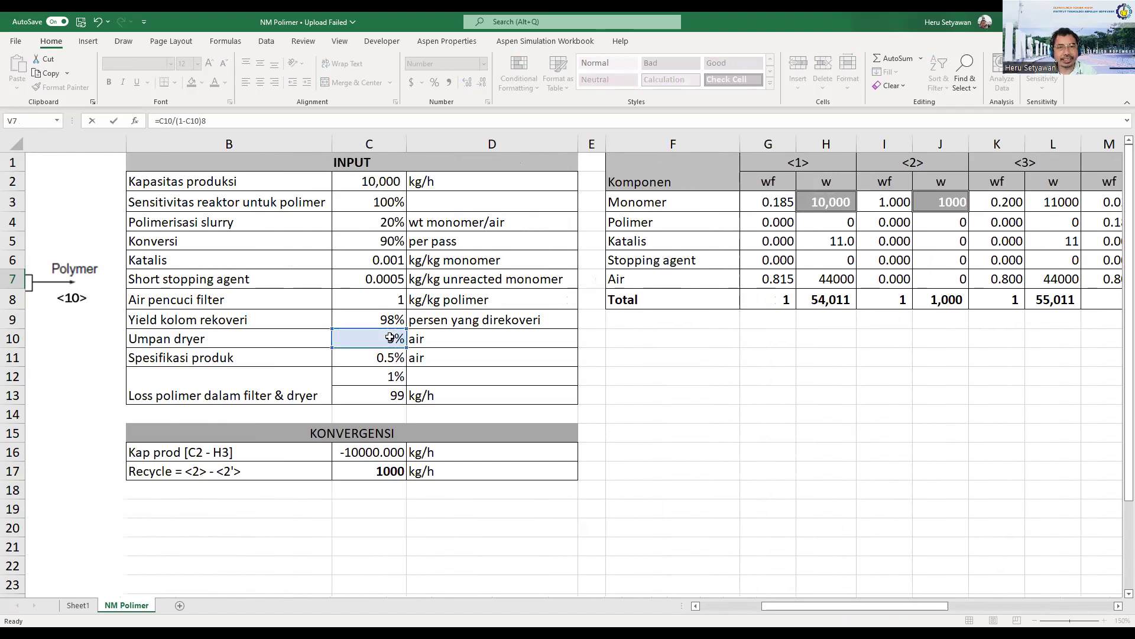
{"action": "left_click_drag", "start_coordinate": [858, 611], "coordinate": [1024, 603]}
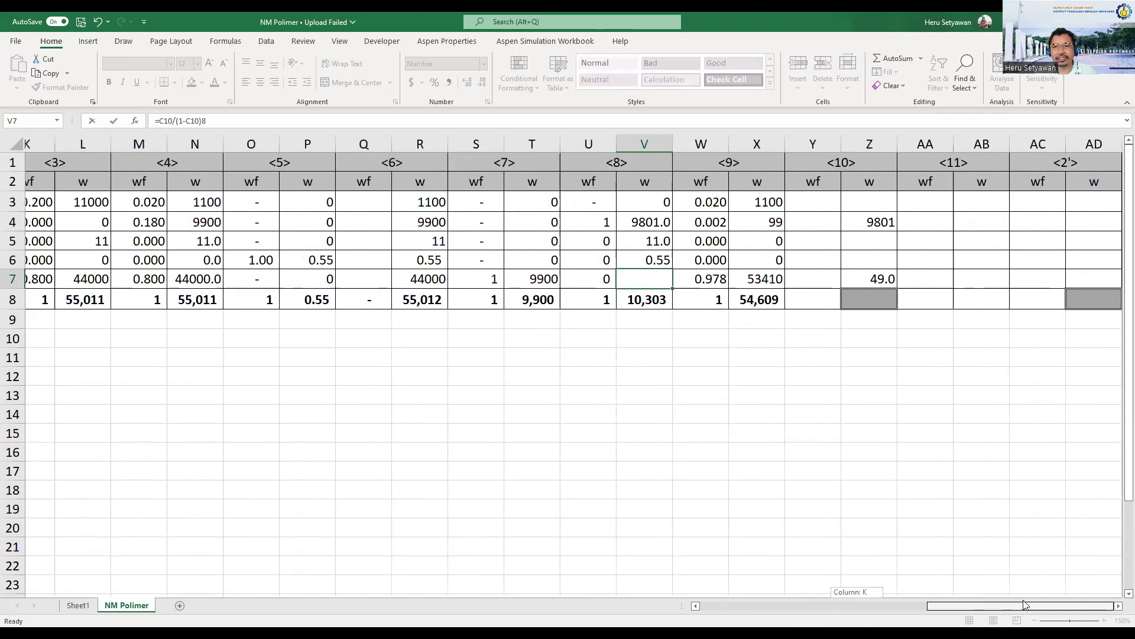
{"action": "left_click", "coordinate": [645, 224]}
{"action": "left_click", "coordinate": [545, 368]}
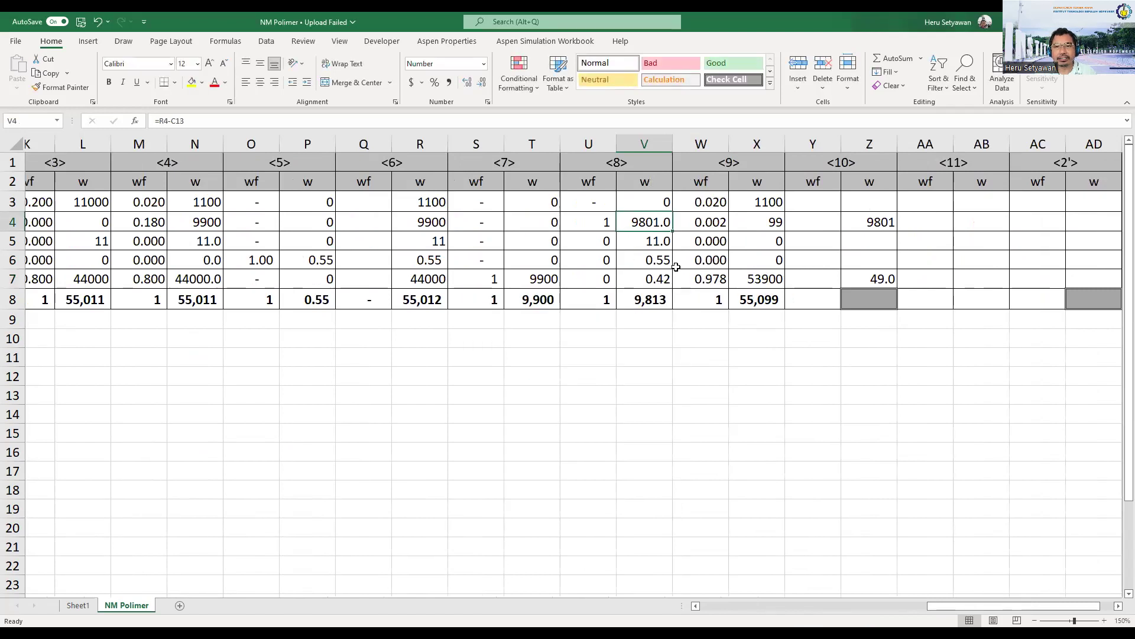
{"action": "left_click_drag", "start_coordinate": [943, 603], "coordinate": [805, 603]}
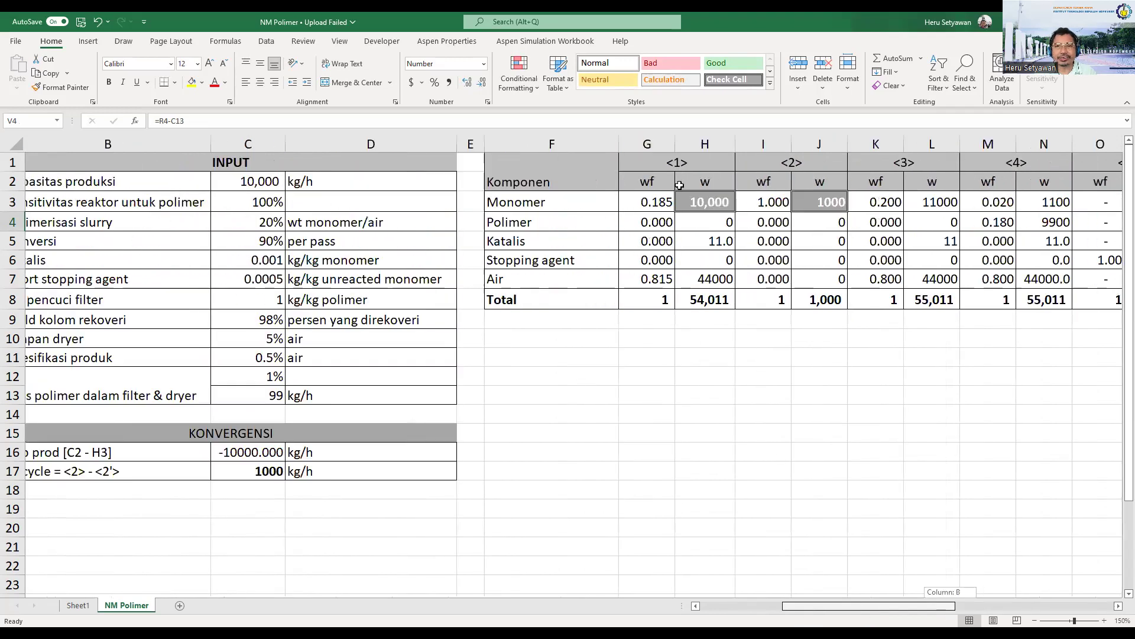
Hide columns G through N.
{"action": "left_click_drag", "start_coordinate": [651, 144], "coordinate": [1033, 164]}
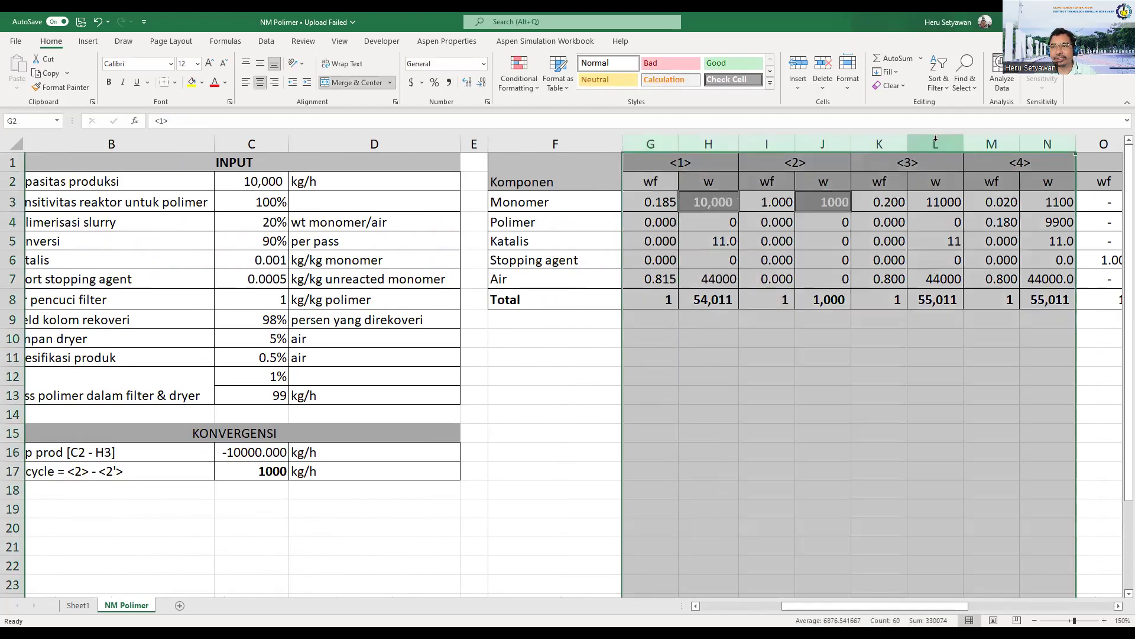
{"action": "right_click", "coordinate": [935, 150]}
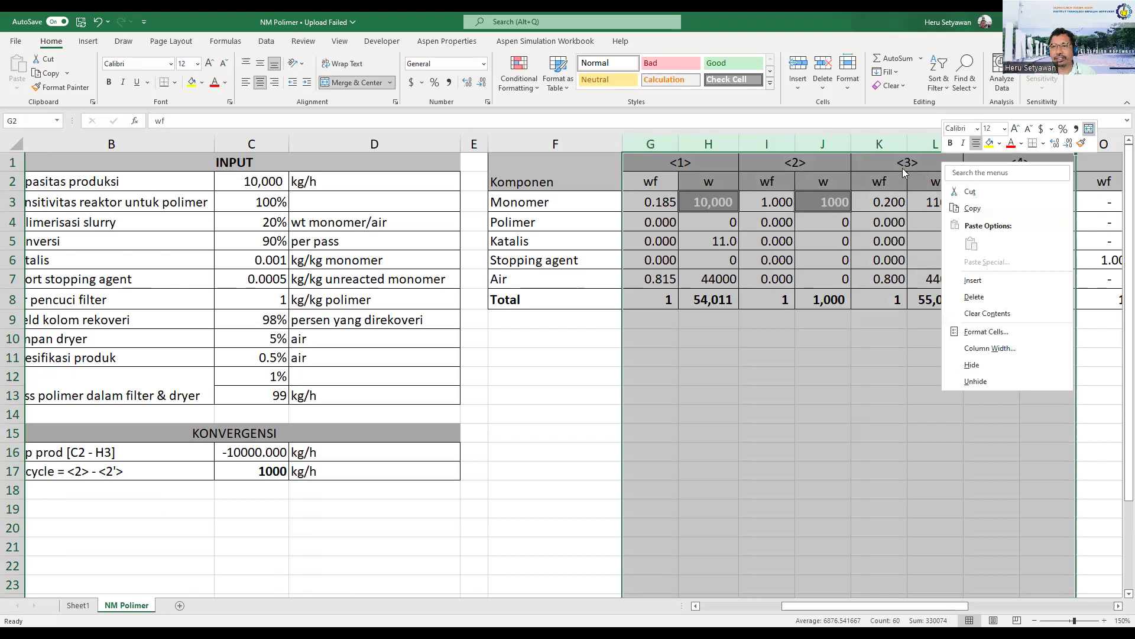
{"action": "right_click", "coordinate": [732, 142]}
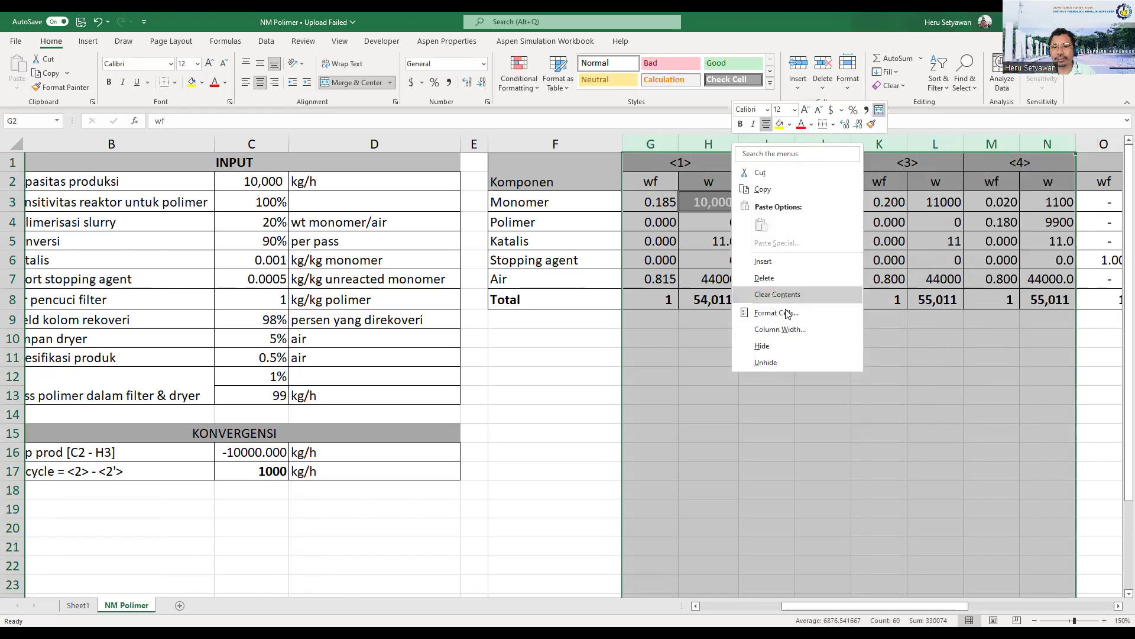
{"action": "left_click", "coordinate": [782, 347]}
Re-enter V7 as =C10/(1-C10)*V4, giving 515.84 and a 10,328 stream <8> total.
{"action": "left_click_drag", "start_coordinate": [942, 609], "coordinate": [965, 321]}
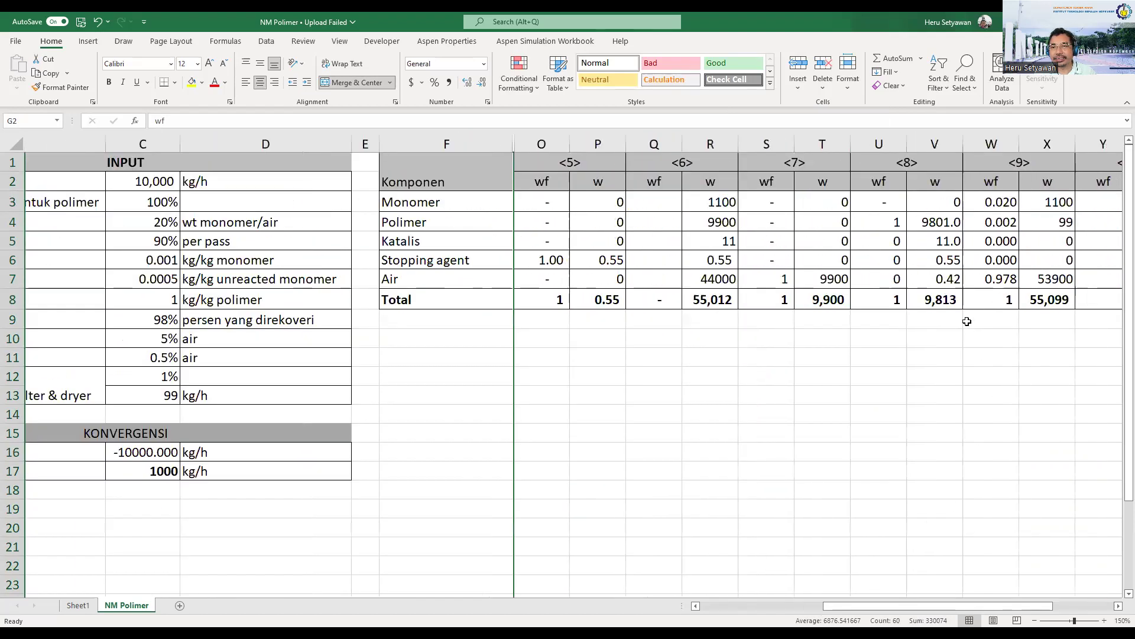
{"action": "left_click", "coordinate": [939, 280]}
{"action": "key", "text": "F2"}
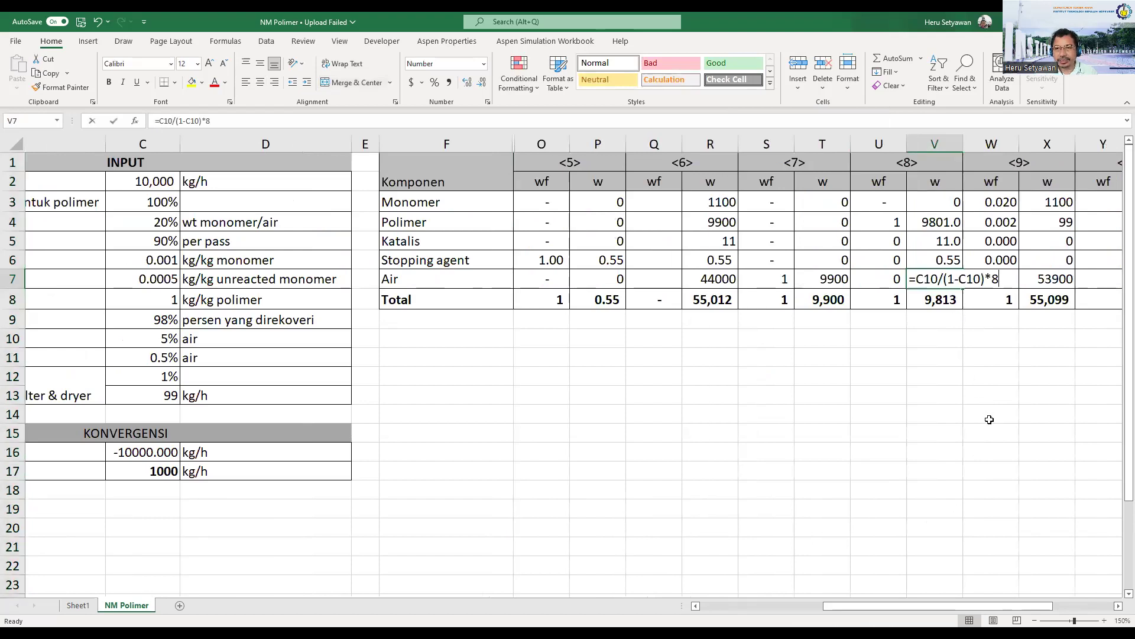
{"action": "key", "text": "Escape"}
{"action": "type", "text": "="}
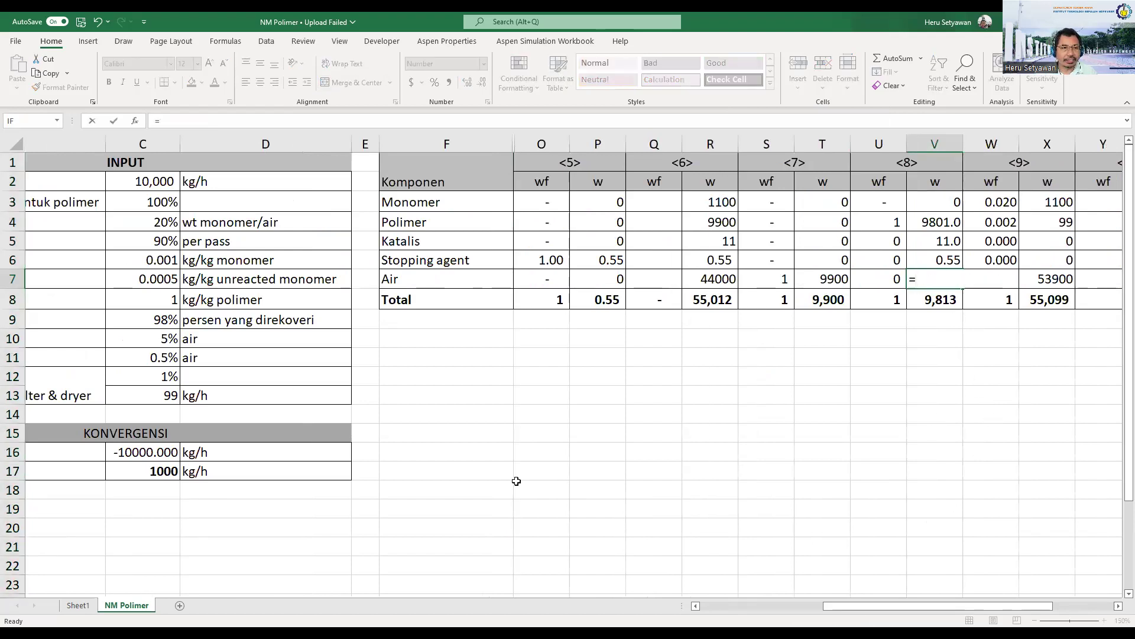
{"action": "left_click", "coordinate": [166, 340]}
{"action": "type", "text": "/"}
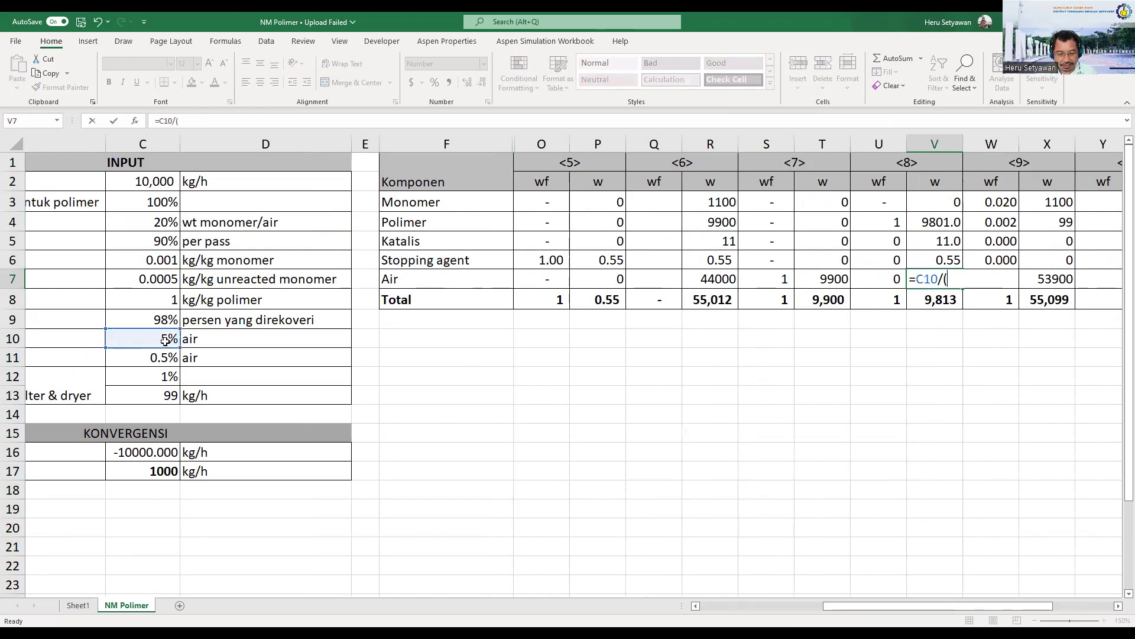
{"action": "type", "text": "(1-"}
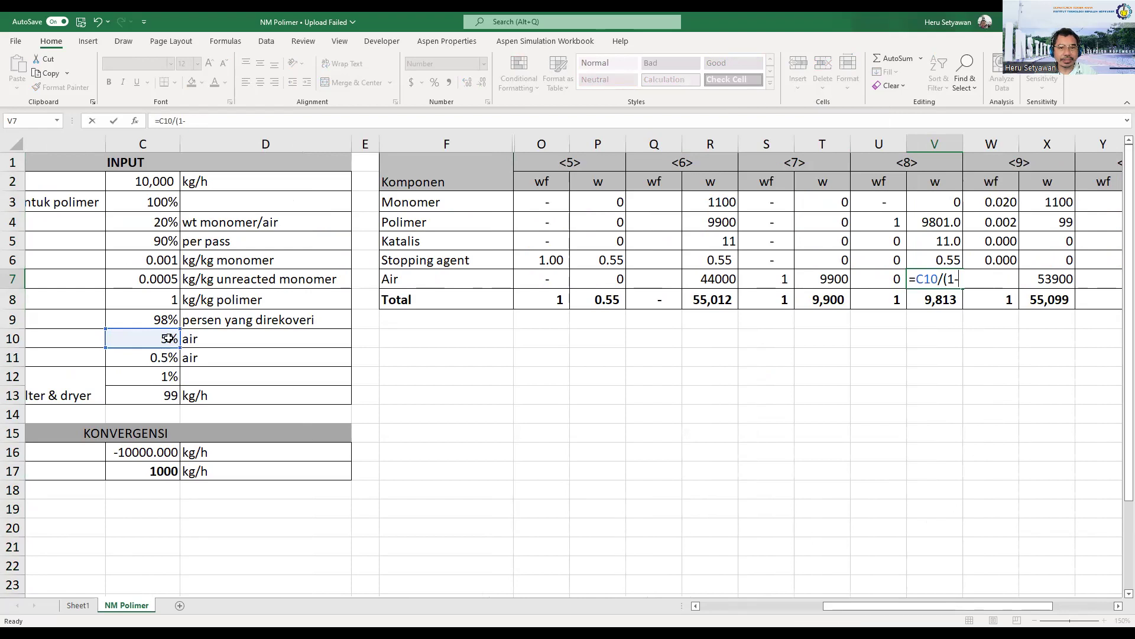
{"action": "left_click", "coordinate": [166, 339]}
{"action": "type", "text": ")*"}
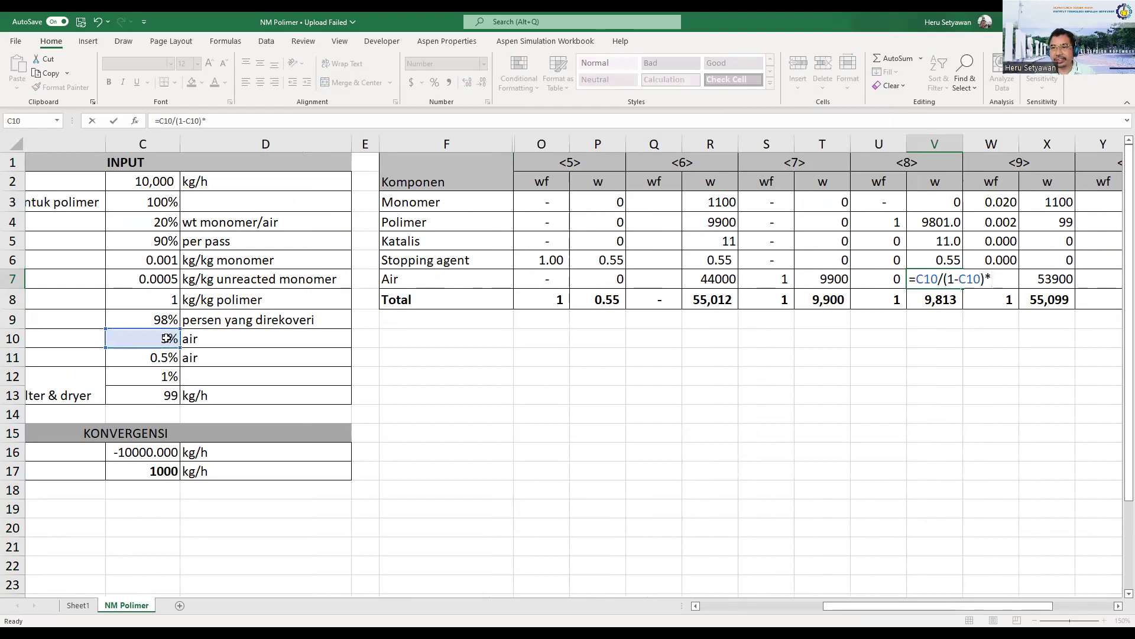
{"action": "left_click", "coordinate": [934, 220]}
{"action": "key", "text": "Return"}
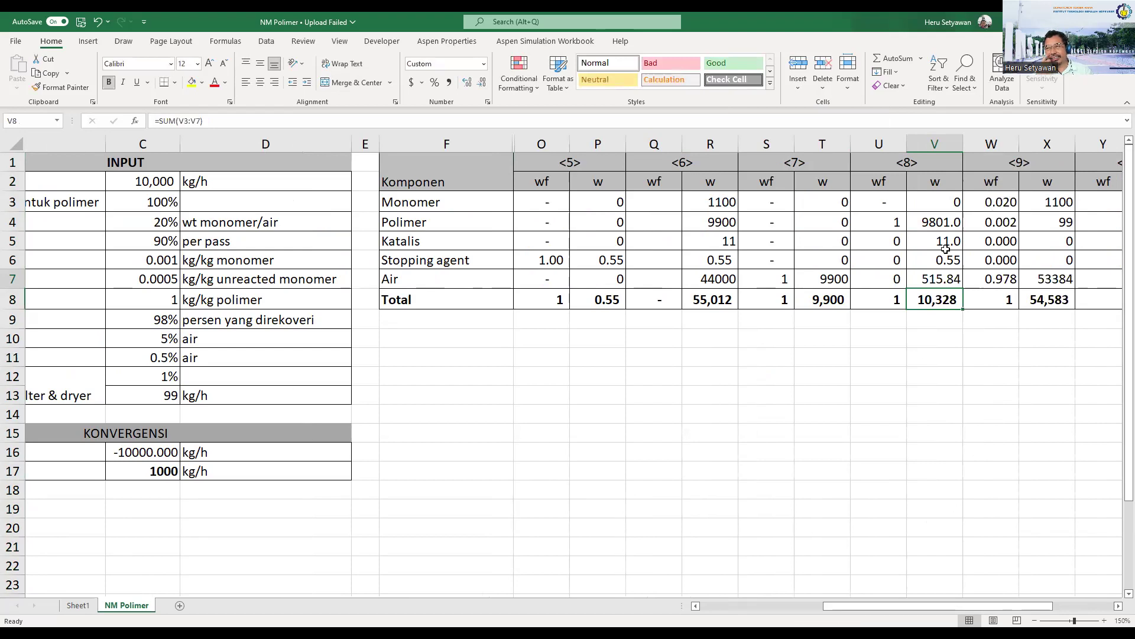
Rewrite Z7 as =C11/(1-C11)*Z4, giving stream <10> 49.3 water.
{"action": "left_click_drag", "start_coordinate": [881, 612], "coordinate": [932, 610]}
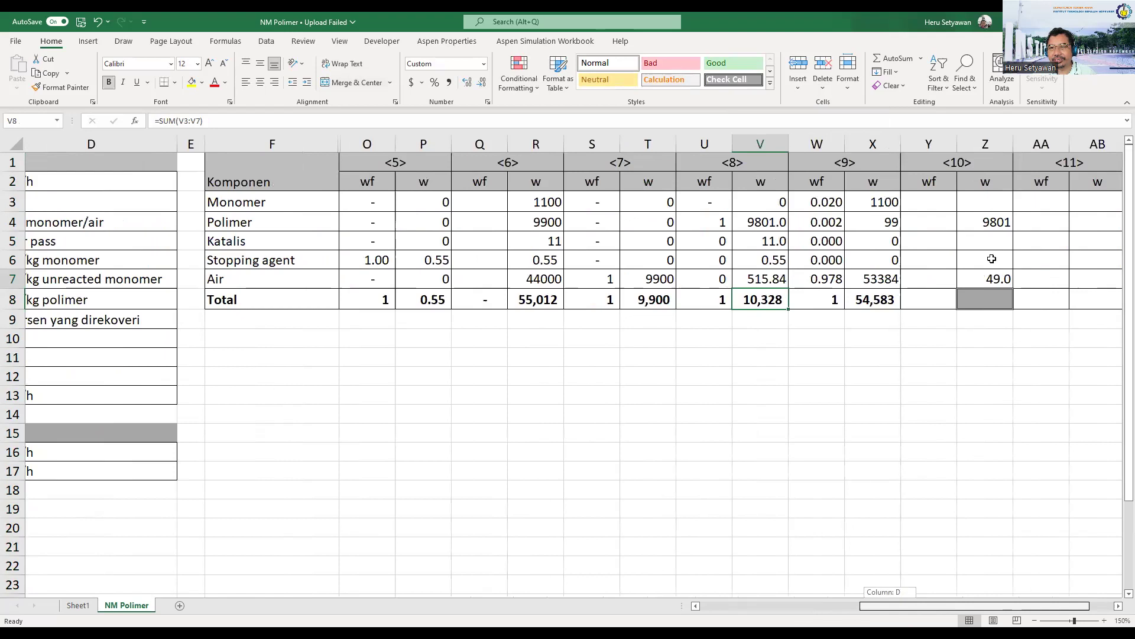
{"action": "left_click", "coordinate": [986, 275]}
{"action": "key", "text": "F2"}
{"action": "key", "text": "BackSpace"}
{"action": "key", "text": "BackSpace"}
{"action": "key", "text": "BackSpace"}
{"action": "key", "text": "BackSpace"}
{"action": "key", "text": "BackSpace"}
{"action": "key", "text": "BackSpace"}
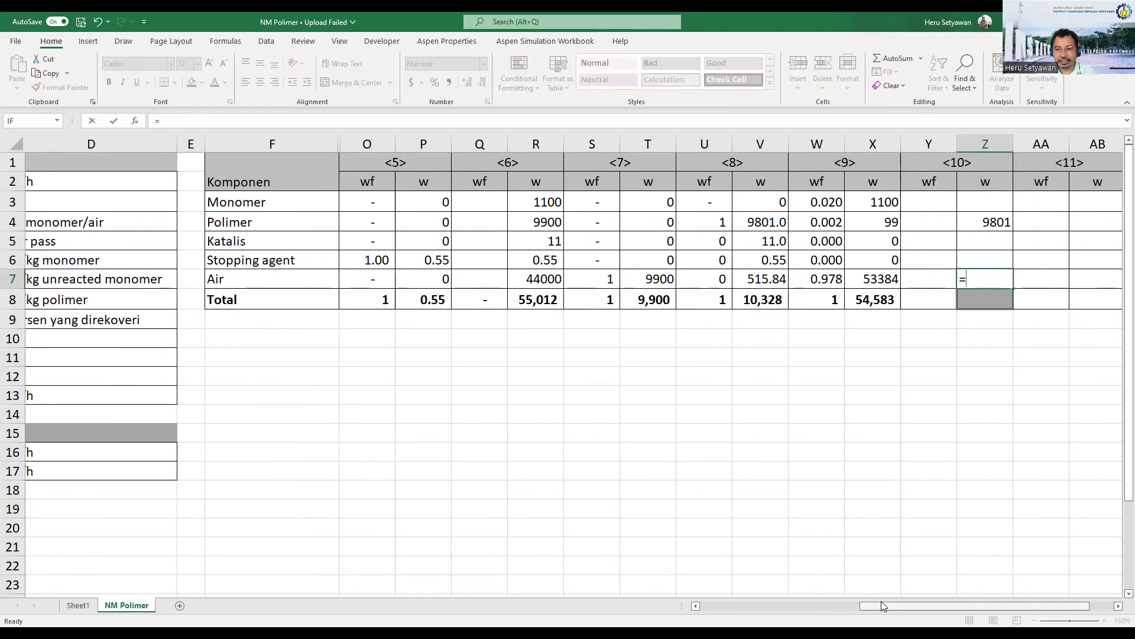
{"action": "left_click_drag", "start_coordinate": [882, 602], "coordinate": [800, 604]}
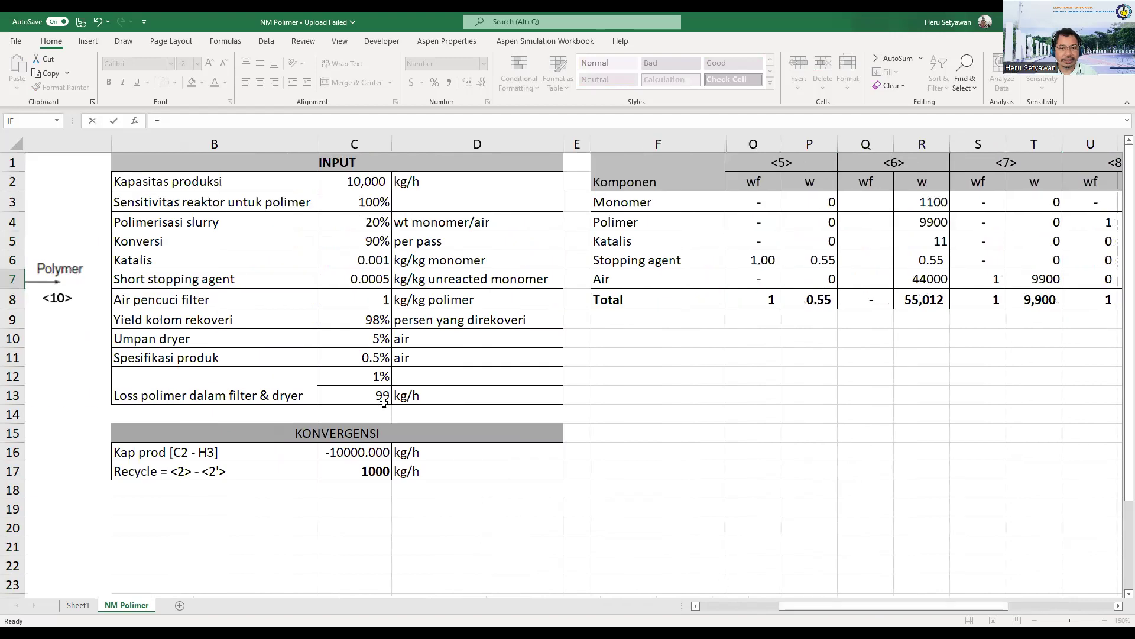
{"action": "left_click", "coordinate": [376, 359]}
{"action": "type", "text": "/("}
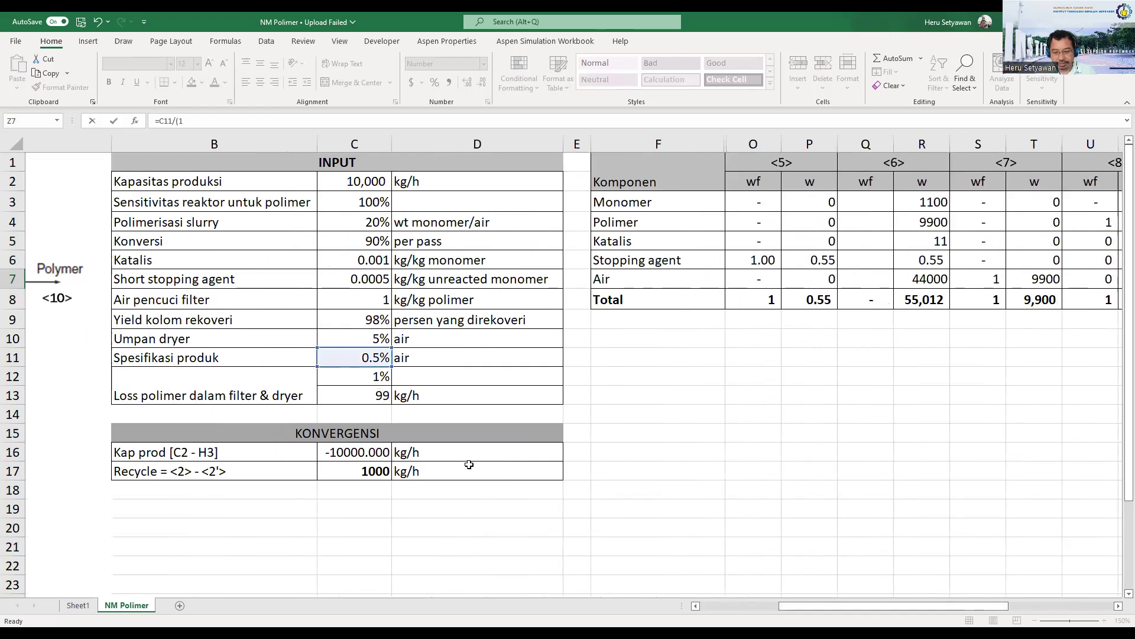
{"action": "type", "text": "1-"}
{"action": "left_click", "coordinate": [369, 358]}
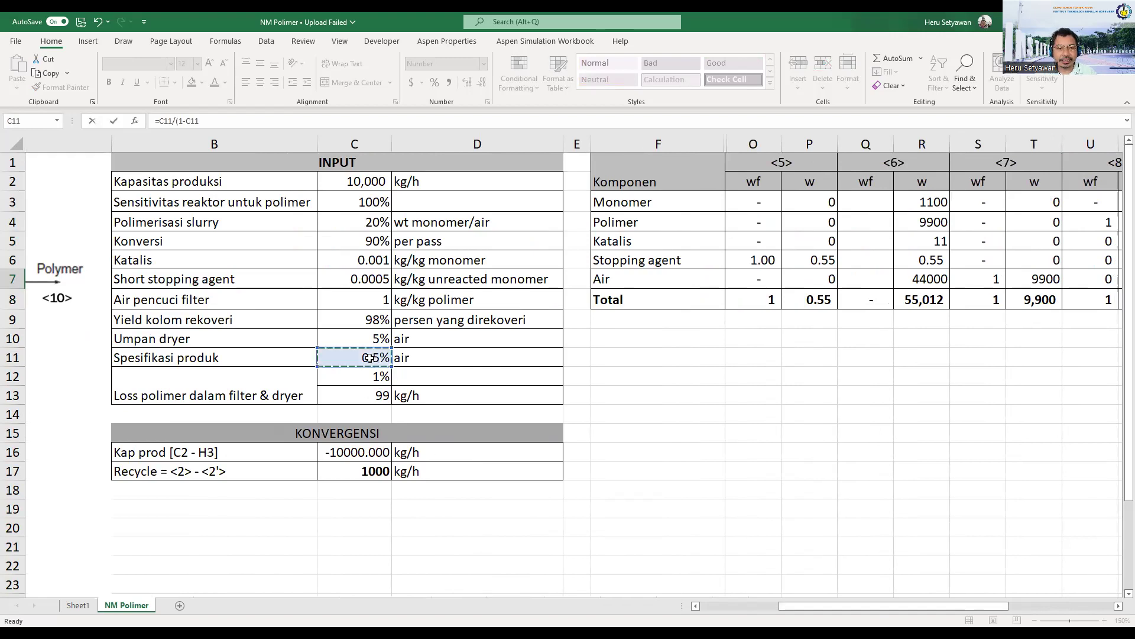
{"action": "type", "text": ")*"}
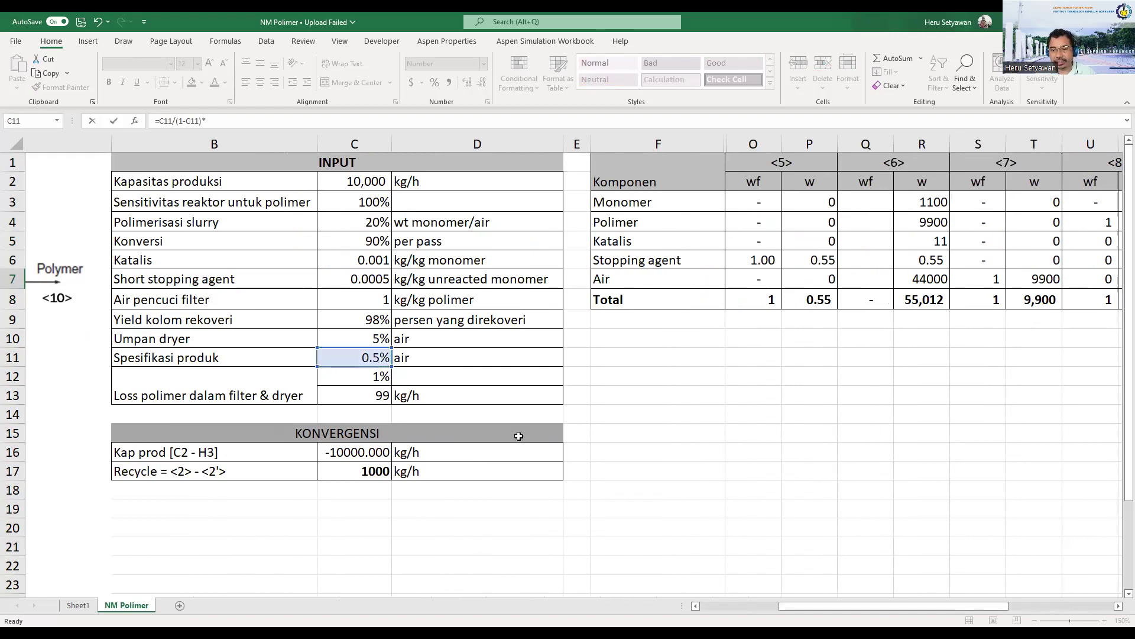
{"action": "left_click_drag", "start_coordinate": [817, 609], "coordinate": [893, 609]}
{"action": "left_click", "coordinate": [1034, 222]}
{"action": "key", "text": "Return"}
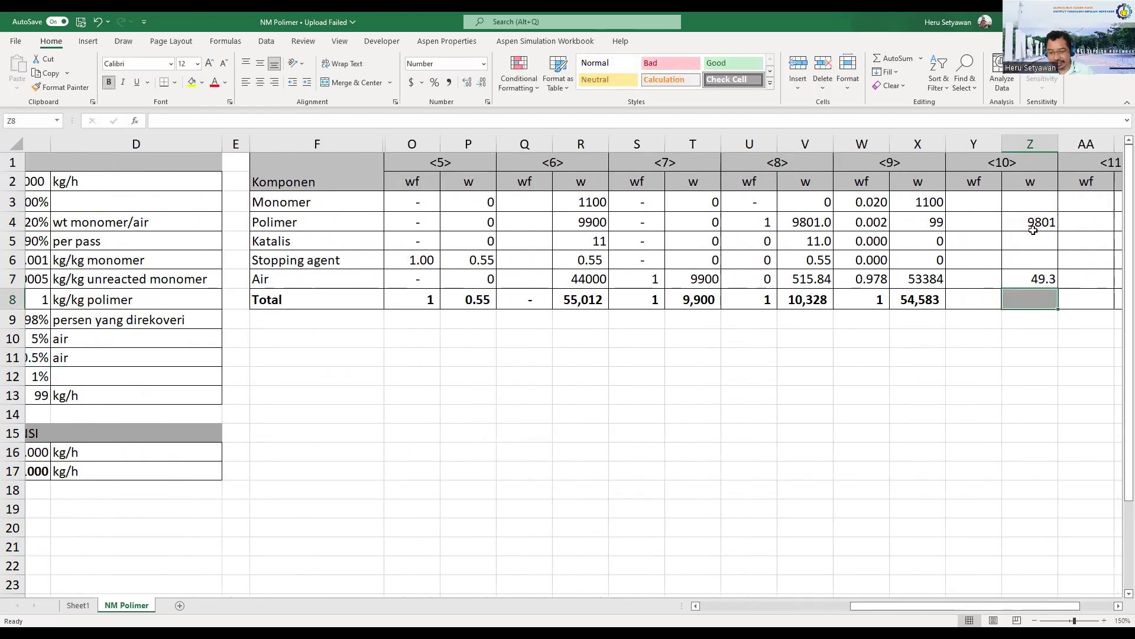
Copy the SUM total across to Z8 and link stream <10>'s Monomer Z3 to =V3.
{"action": "left_click", "coordinate": [933, 303]}
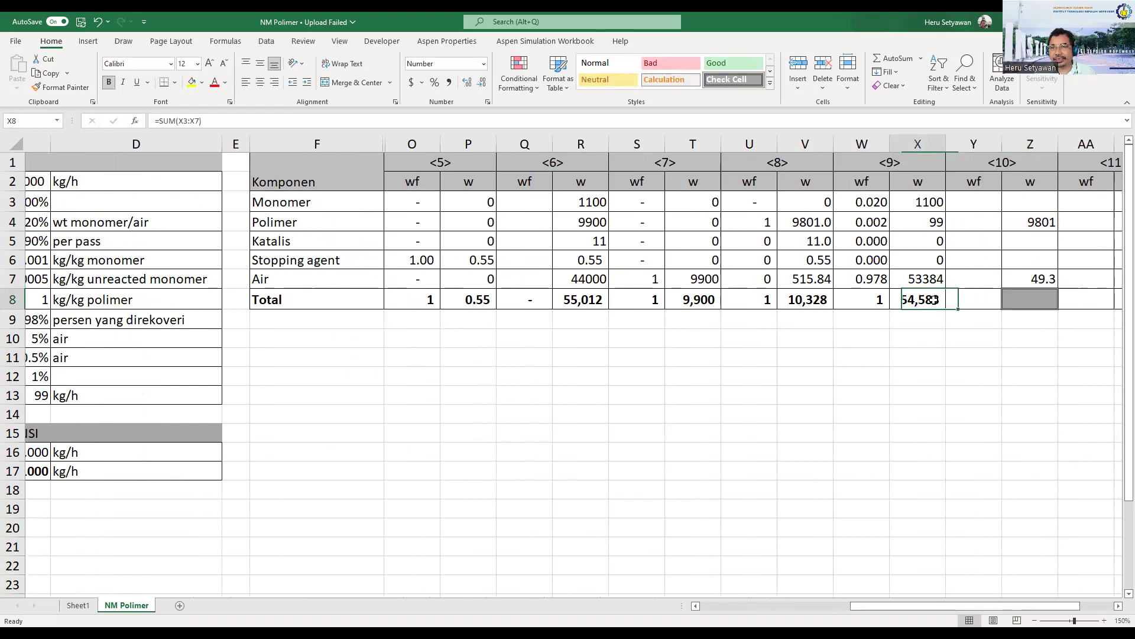
{"action": "left_click_drag", "start_coordinate": [946, 308], "coordinate": [1058, 308]}
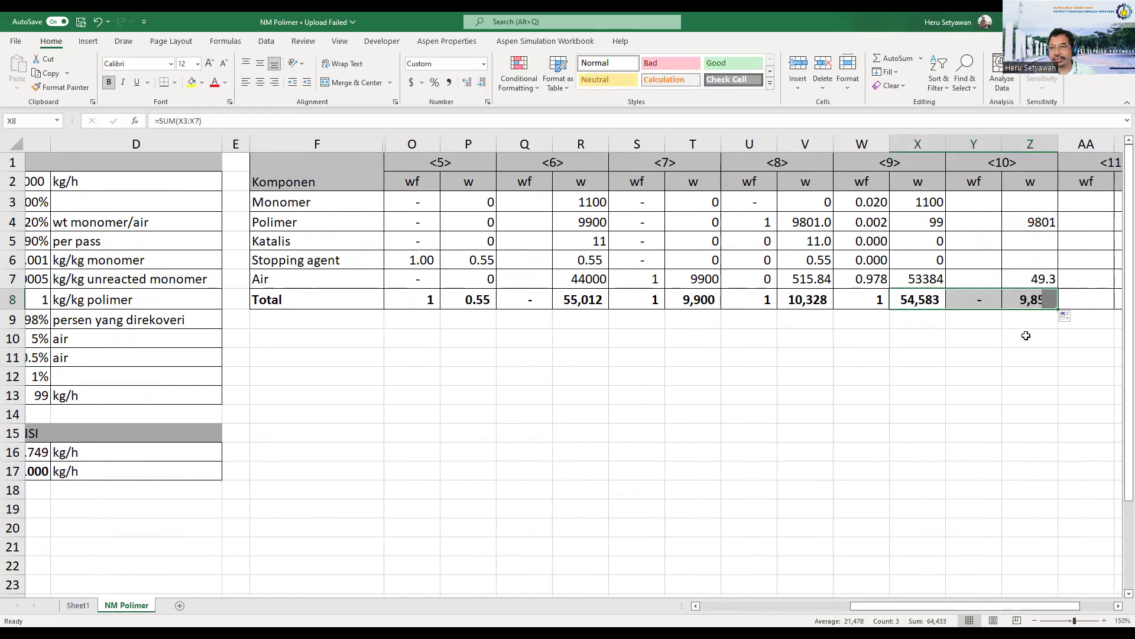
{"action": "left_click", "coordinate": [1039, 211]}
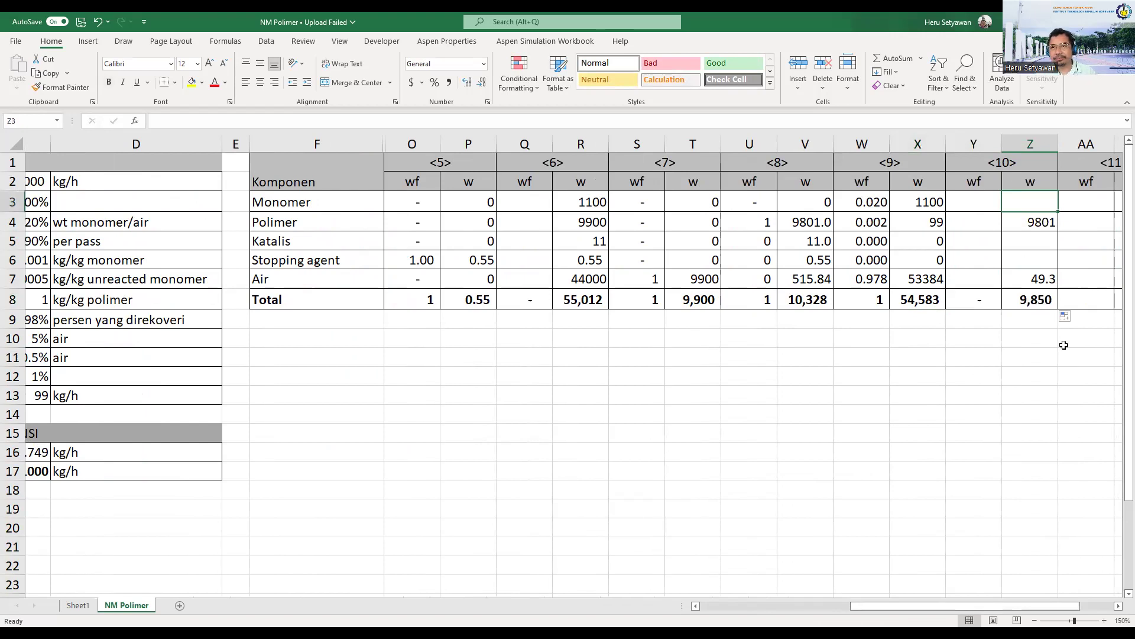
{"action": "key", "text": "Down"}
{"action": "key", "text": "Down"}
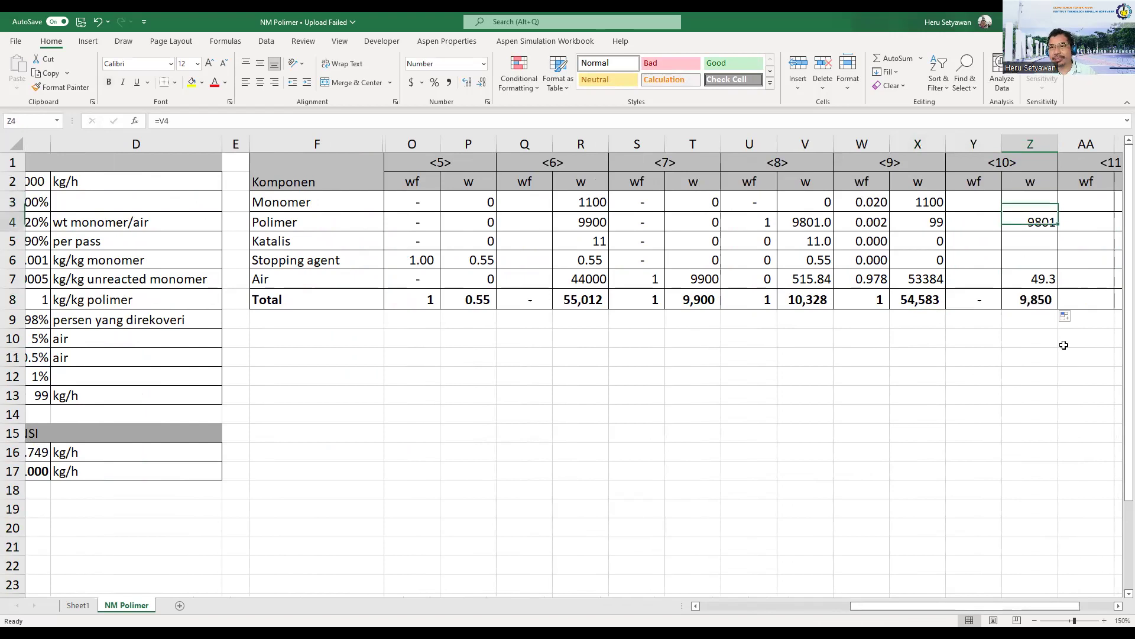
{"action": "key", "text": "Up"}
{"action": "key", "text": "Up"}
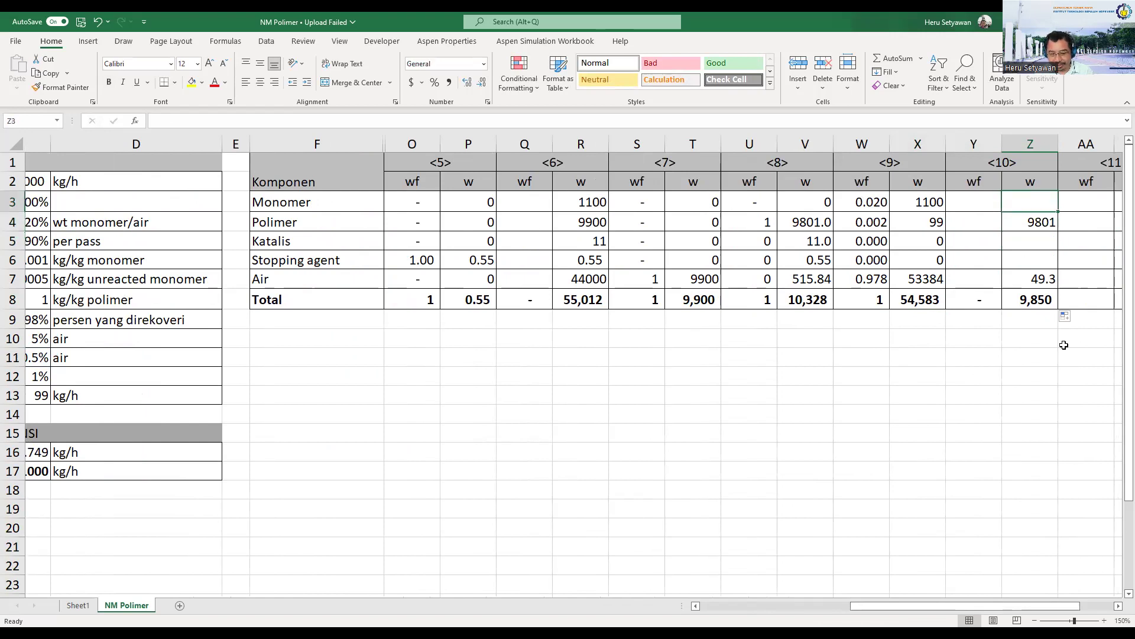
{"action": "type", "text": "=V3"}
{"action": "key", "text": "Return"}
Link Z5 and Z6 to V5 and V6 (Katalis 11.0, Stopping agent 0.55).
{"action": "key", "text": "Down"}
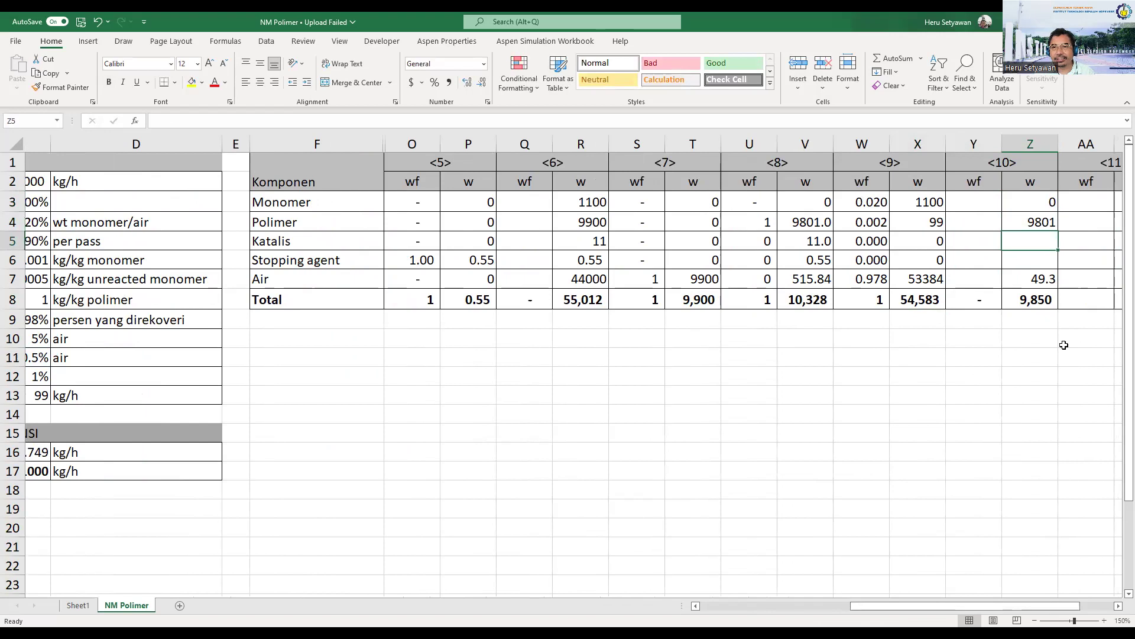
{"action": "type", "text": "="}
{"action": "key", "text": "Left"}
{"action": "key", "text": "Left"}
{"action": "key", "text": "Left"}
{"action": "key", "text": "Left"}
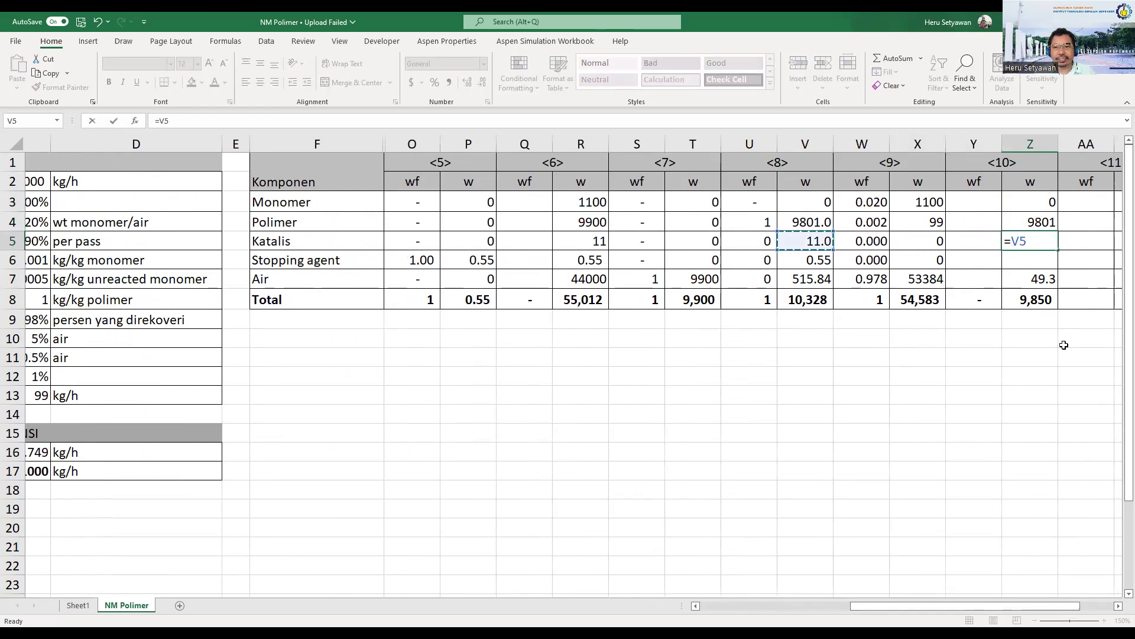
{"action": "key", "text": "Return"}
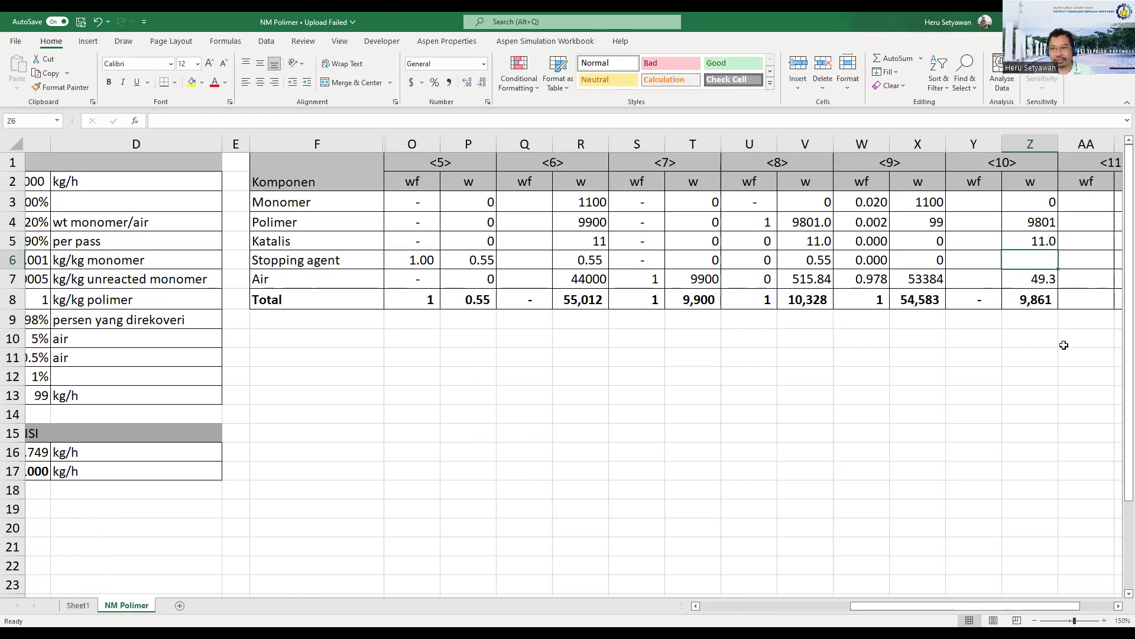
{"action": "type", "text": "="}
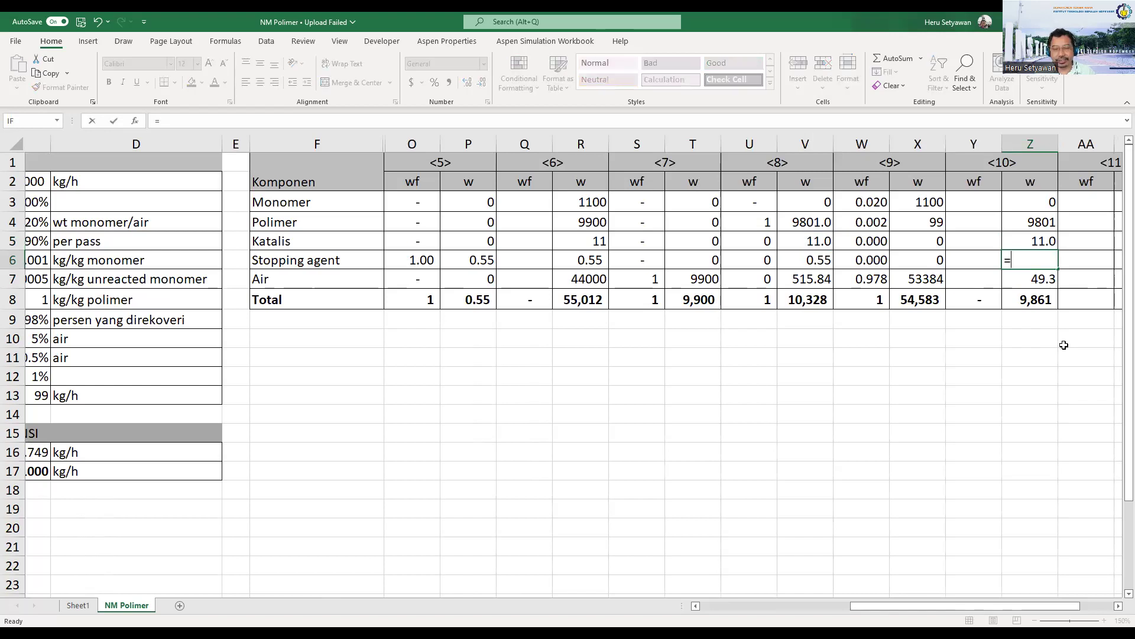
{"action": "key", "text": "Left"}
{"action": "key", "text": "Left"}
{"action": "key", "text": "Left"}
{"action": "key", "text": "Left"}
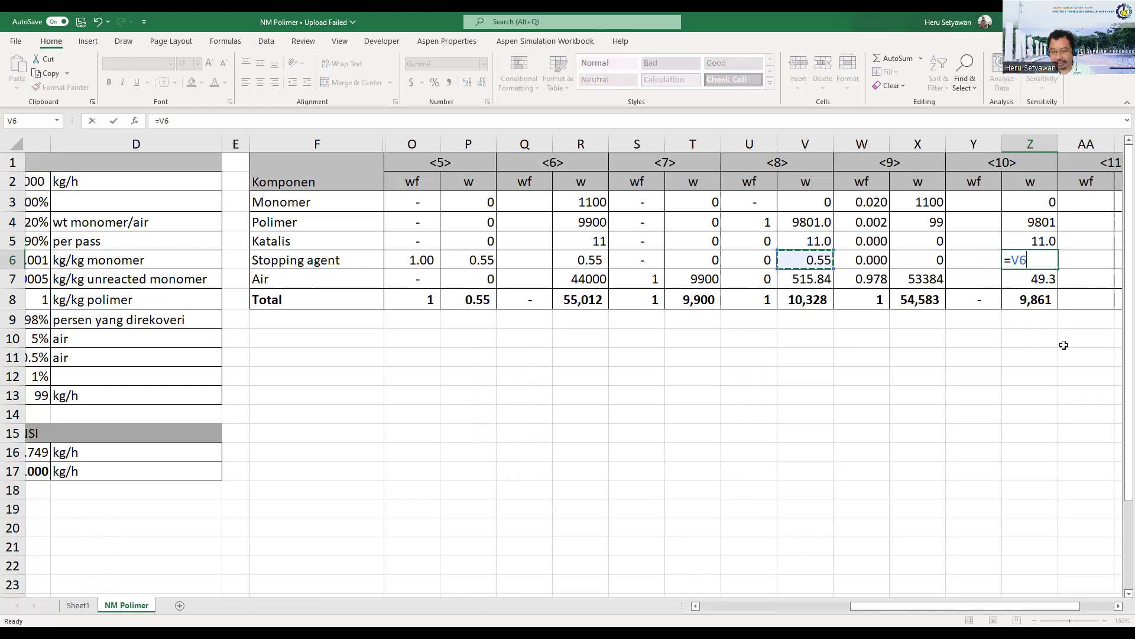
{"action": "key", "text": "Return"}
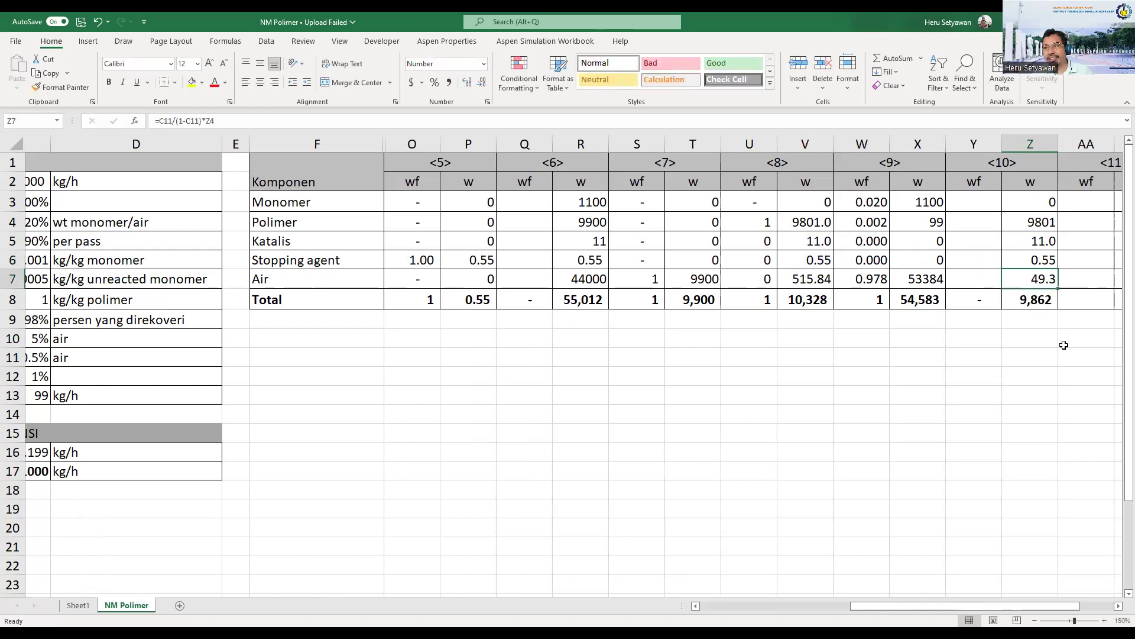
{"action": "left_click", "coordinate": [932, 297]}
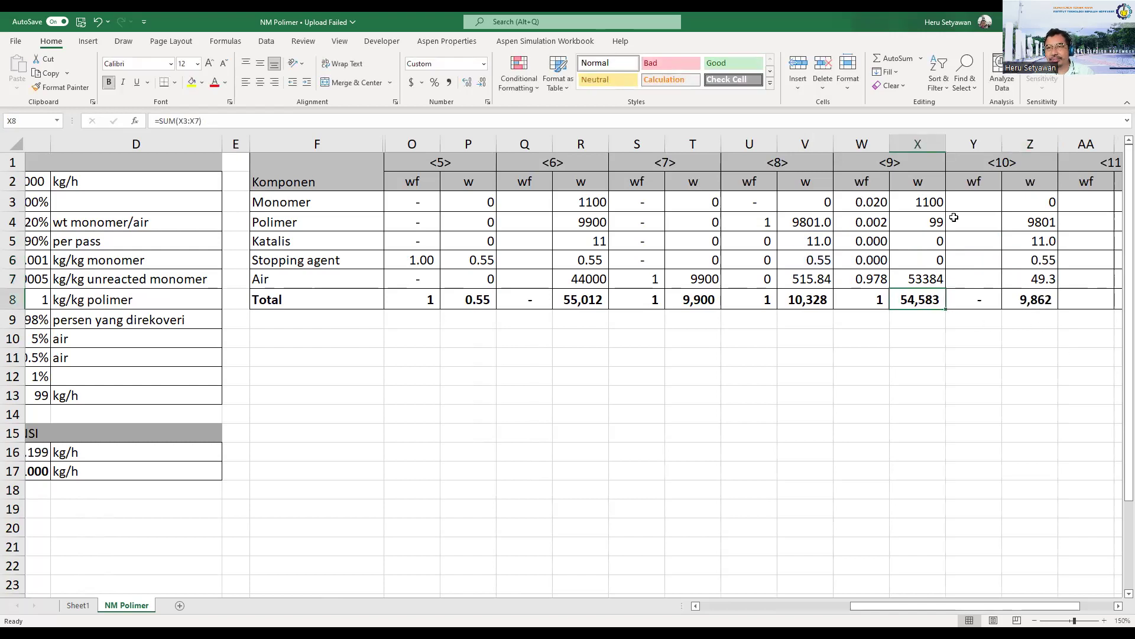
Enter the stream <10> Monomer fraction in Y3 as =Z3/$Z$8, with the total absolute.
{"action": "left_click", "coordinate": [981, 208]}
{"action": "type", "text": "="}
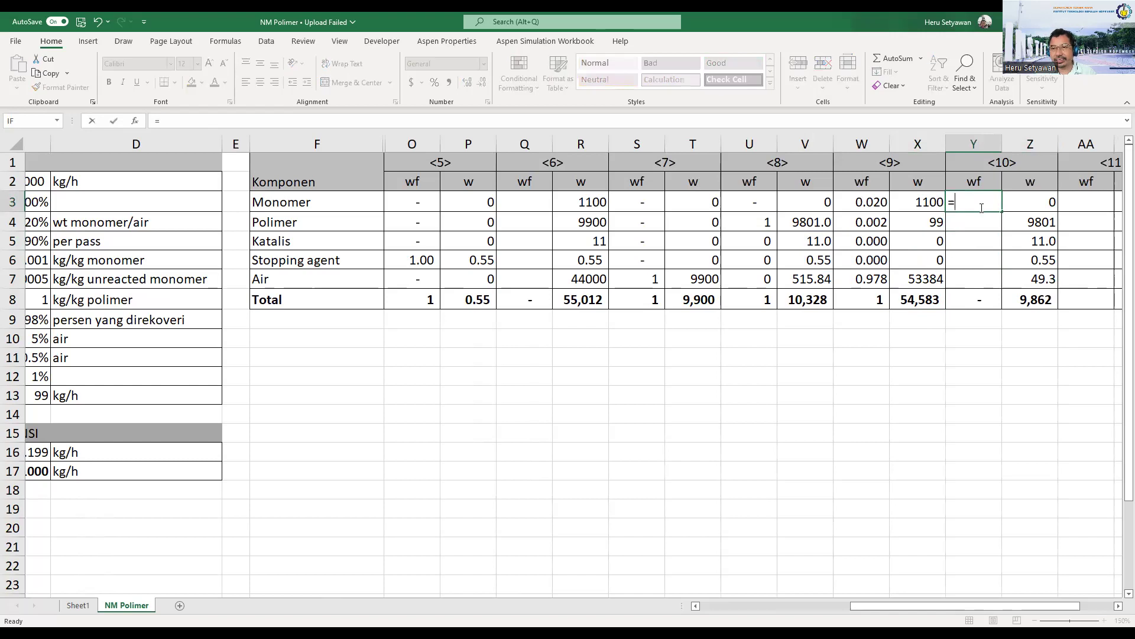
{"action": "key", "text": "Right"}
{"action": "type", "text": "/"}
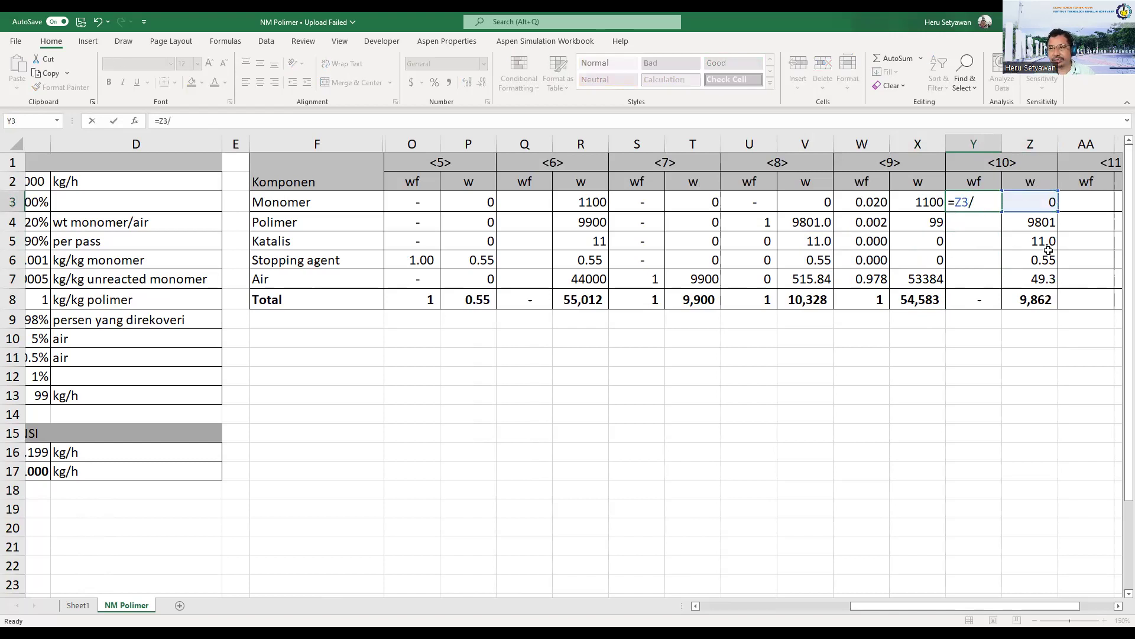
{"action": "left_click", "coordinate": [1037, 304]}
{"action": "key", "text": "Return"}
{"action": "key", "text": "Up"}
{"action": "key", "text": "F2"}
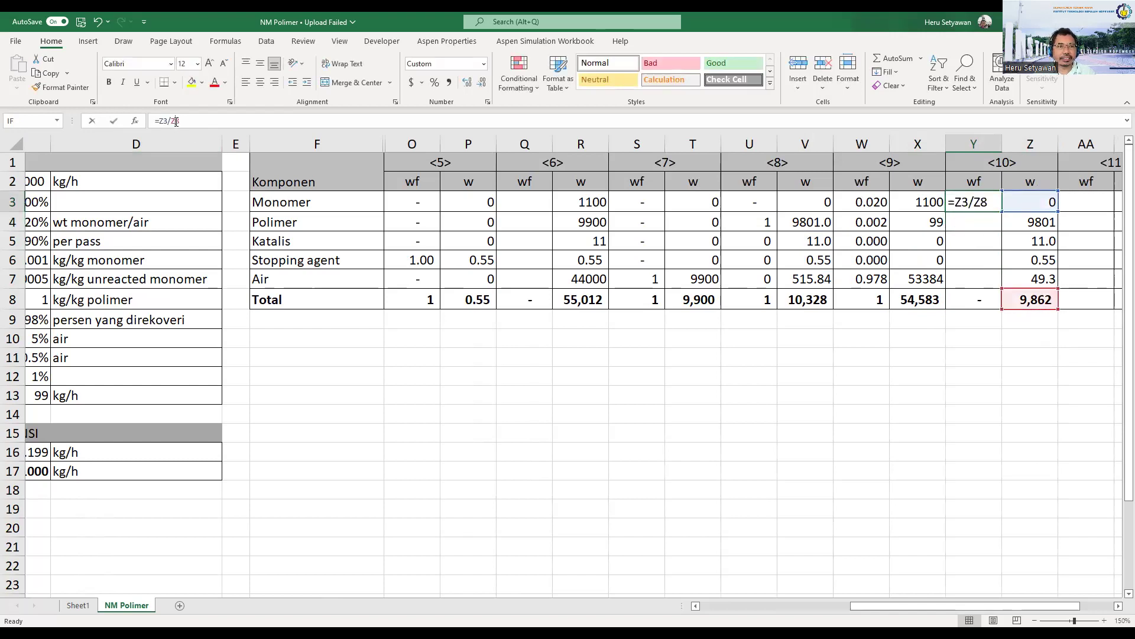
{"action": "key", "text": "F4"}
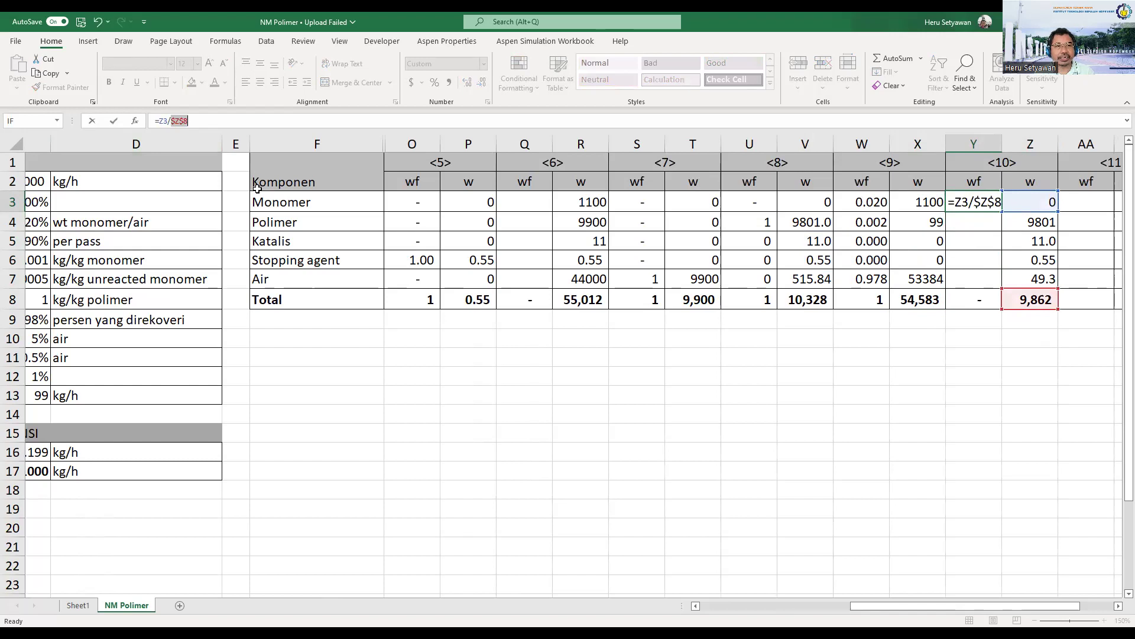
{"action": "key", "text": "Return"}
Fill the fraction formula down to Y7 and verify the Katalis row.
{"action": "key", "text": "Up"}
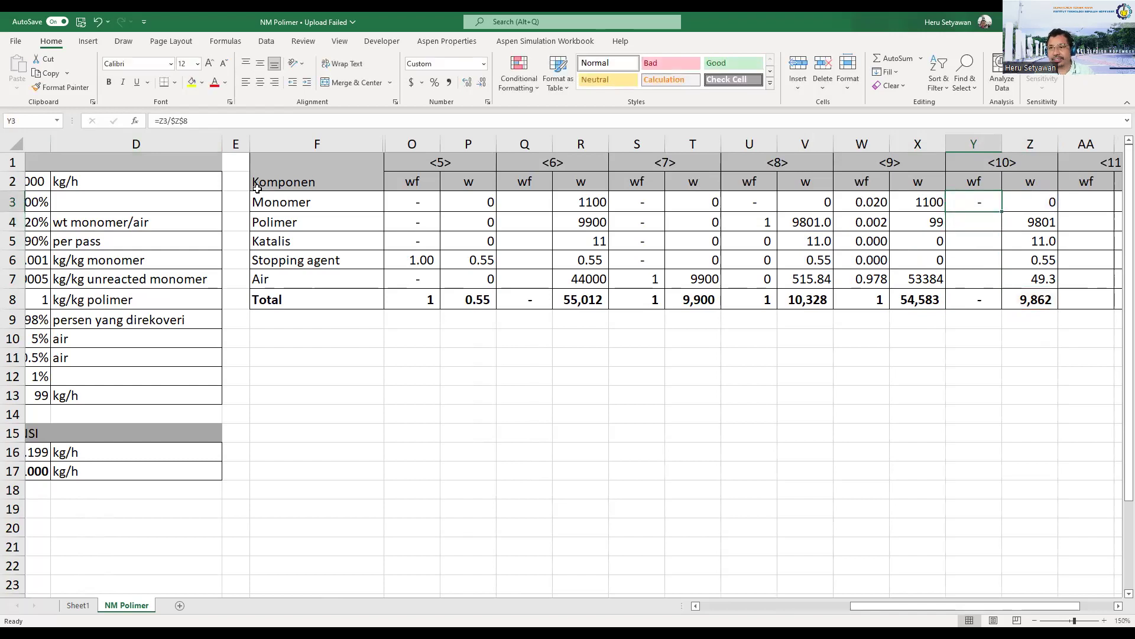
{"action": "left_click_drag", "start_coordinate": [1004, 213], "coordinate": [1002, 288]}
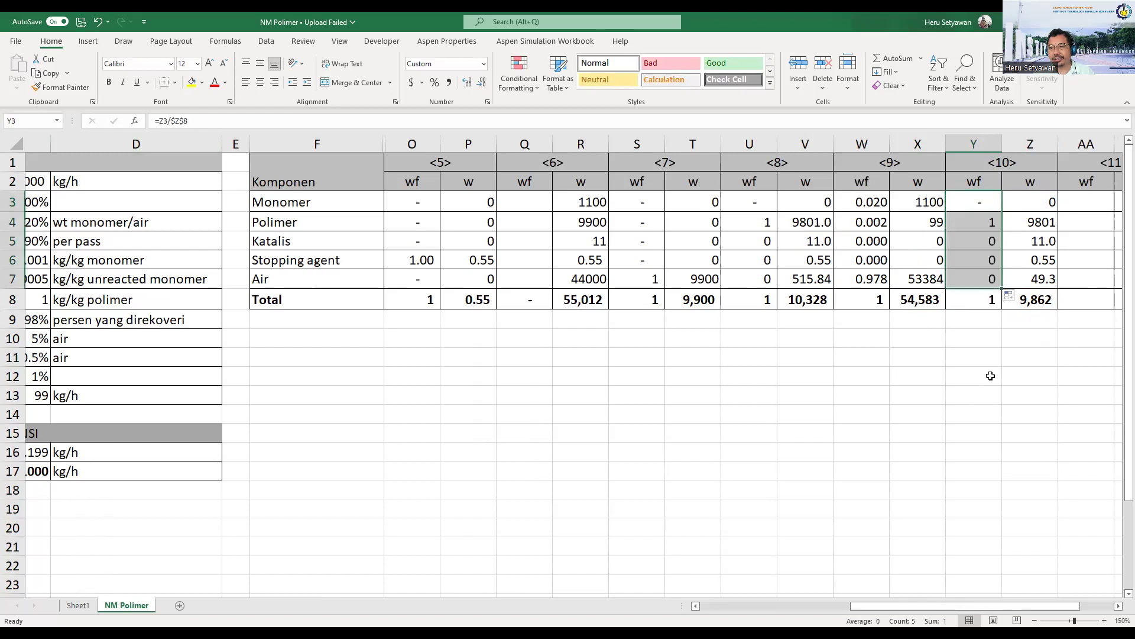
{"action": "left_click", "coordinate": [981, 247]}
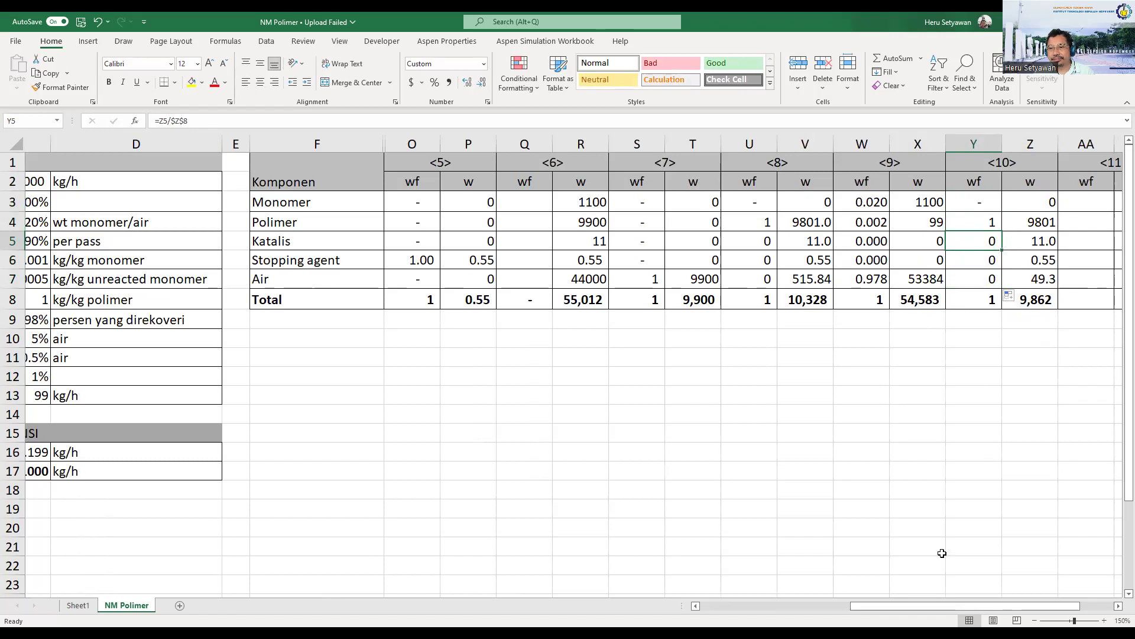
{"action": "left_click_drag", "start_coordinate": [935, 609], "coordinate": [1057, 606]}
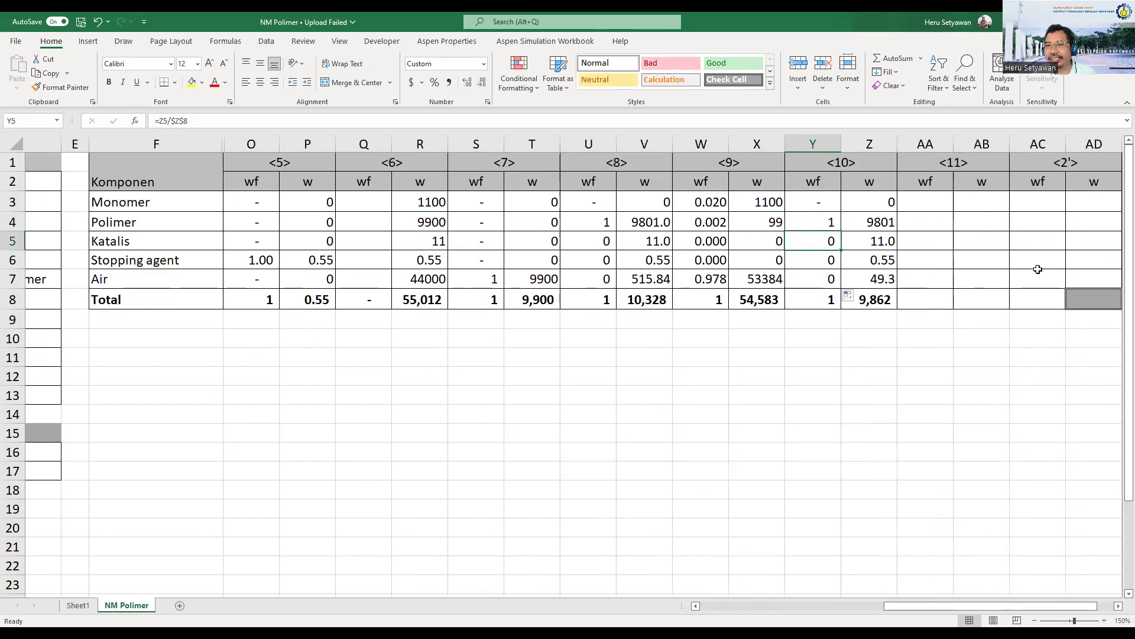
Set stream <2'> Monomer in AD3 to =C9*X3, 98% recovery of stream <9> Monomer.
{"action": "left_click", "coordinate": [1094, 204]}
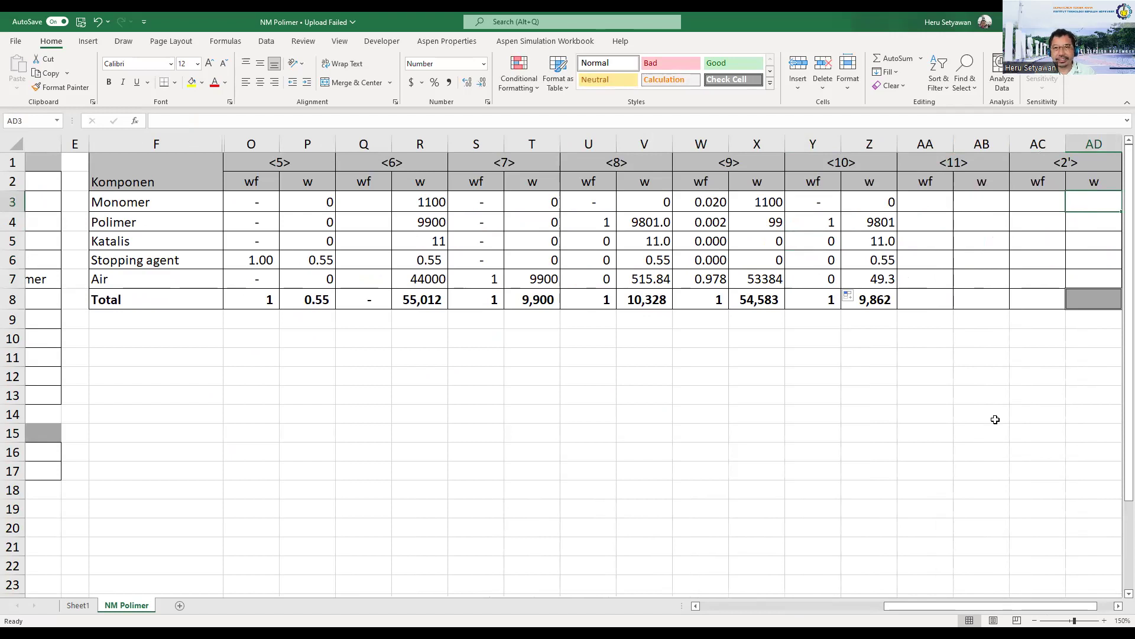
{"action": "type", "text": "="}
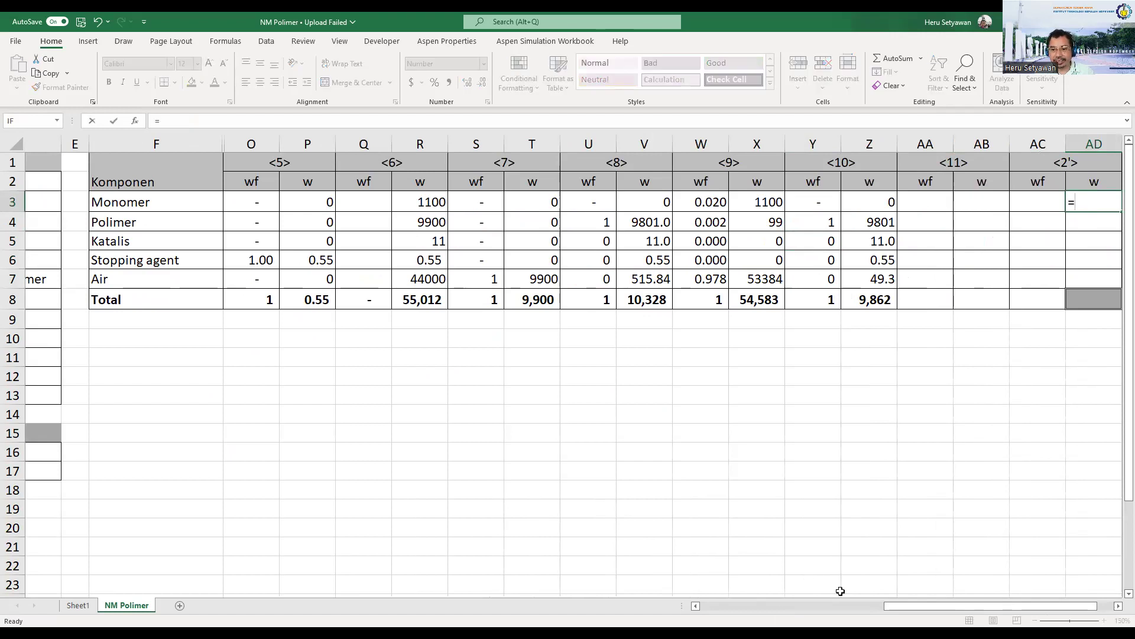
{"action": "left_click_drag", "start_coordinate": [897, 608], "coordinate": [822, 615]}
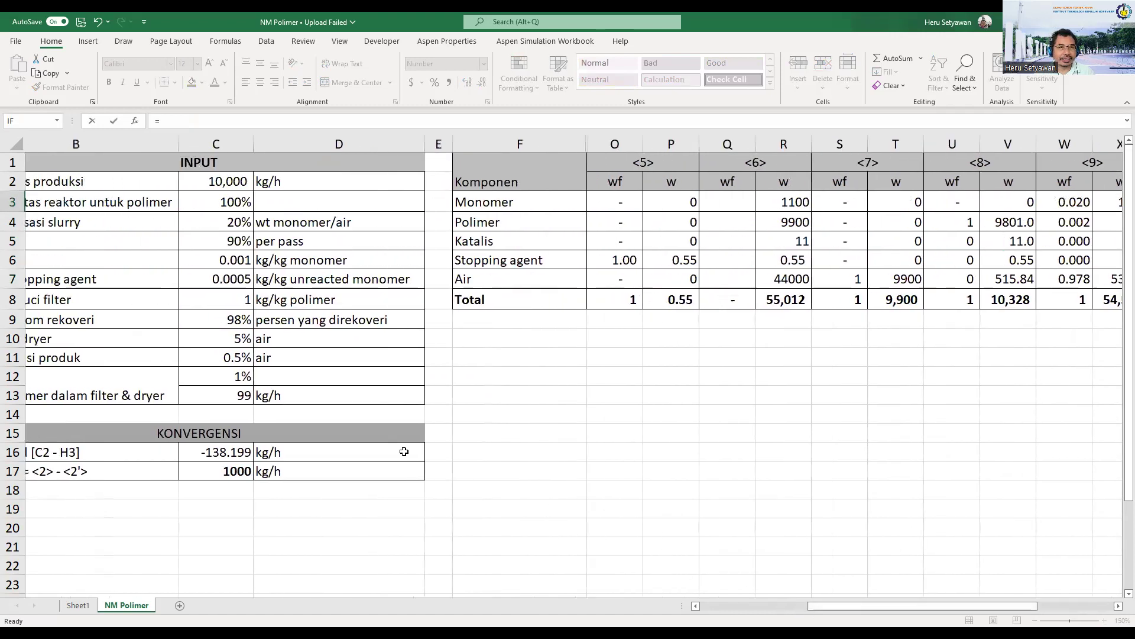
{"action": "left_click", "coordinate": [235, 320]}
{"action": "type", "text": "*"}
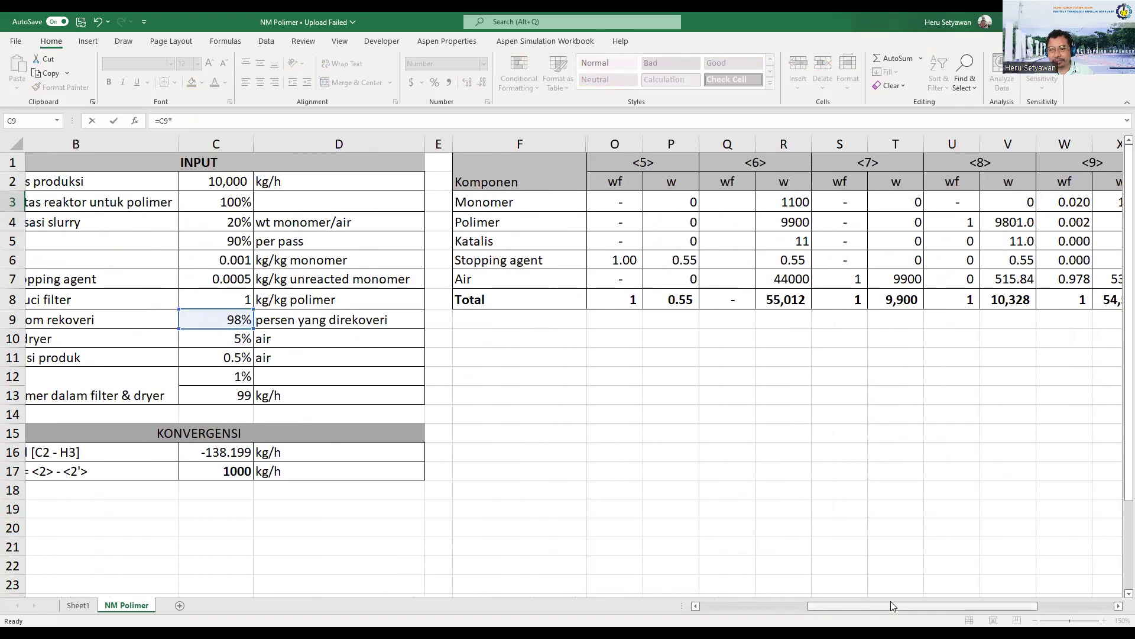
{"action": "left_click_drag", "start_coordinate": [892, 604], "coordinate": [1009, 619]}
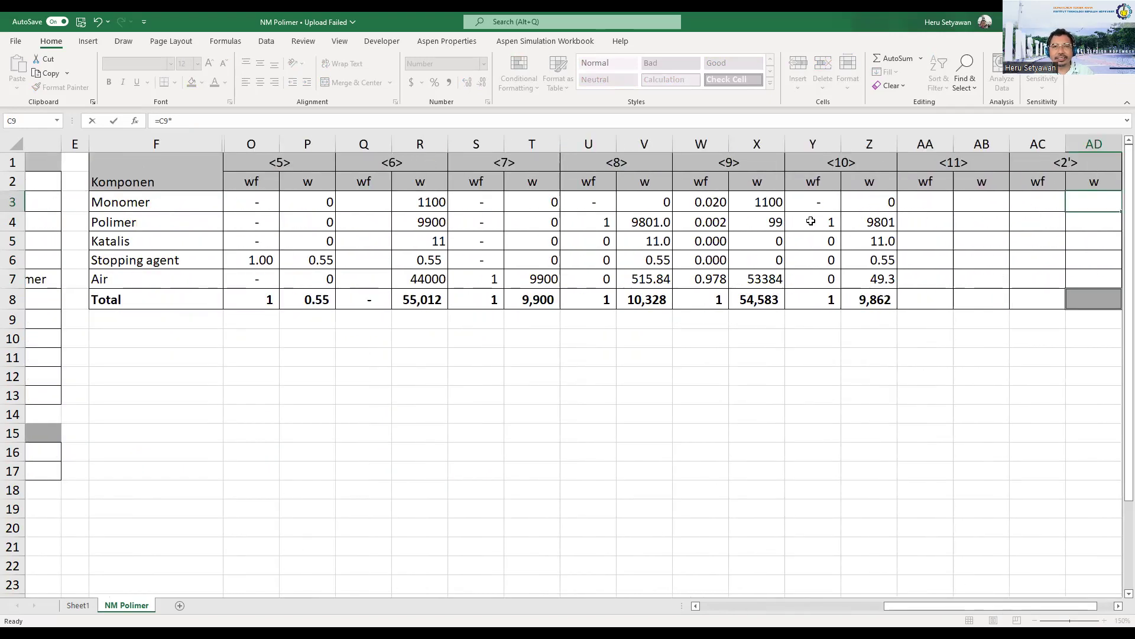
{"action": "left_click", "coordinate": [763, 203]}
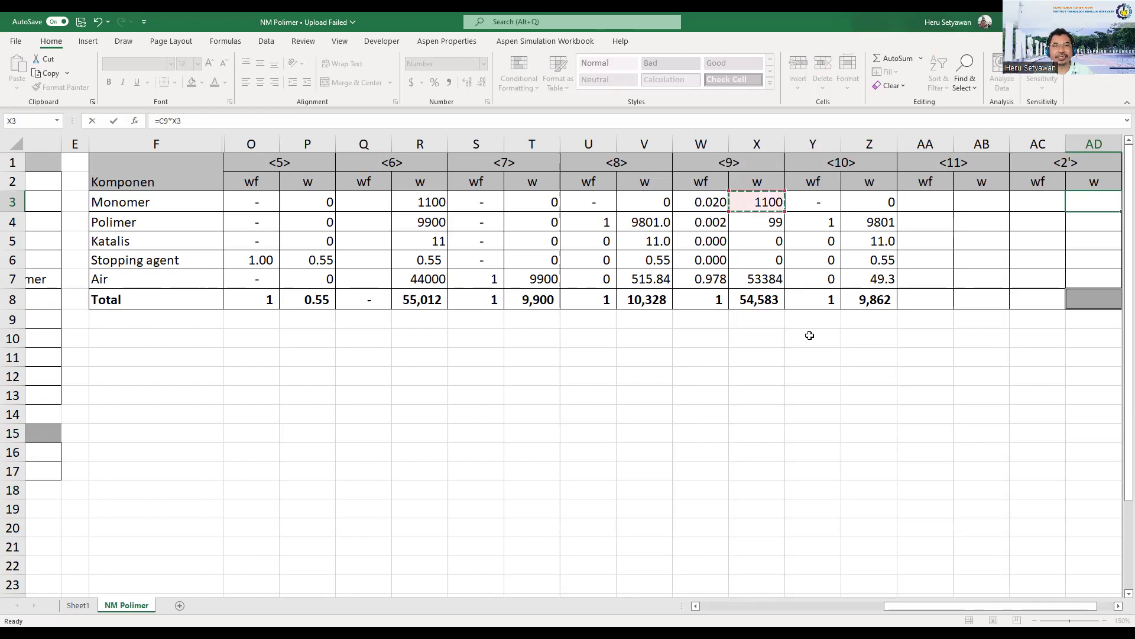
{"action": "key", "text": "Return"}
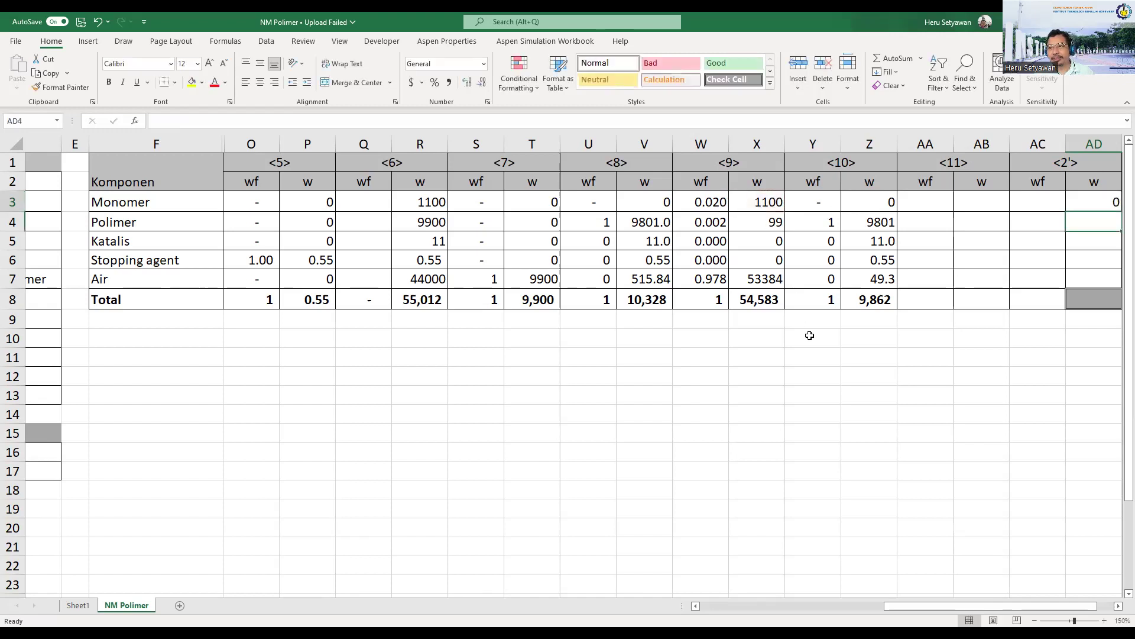
{"action": "key", "text": "Up"}
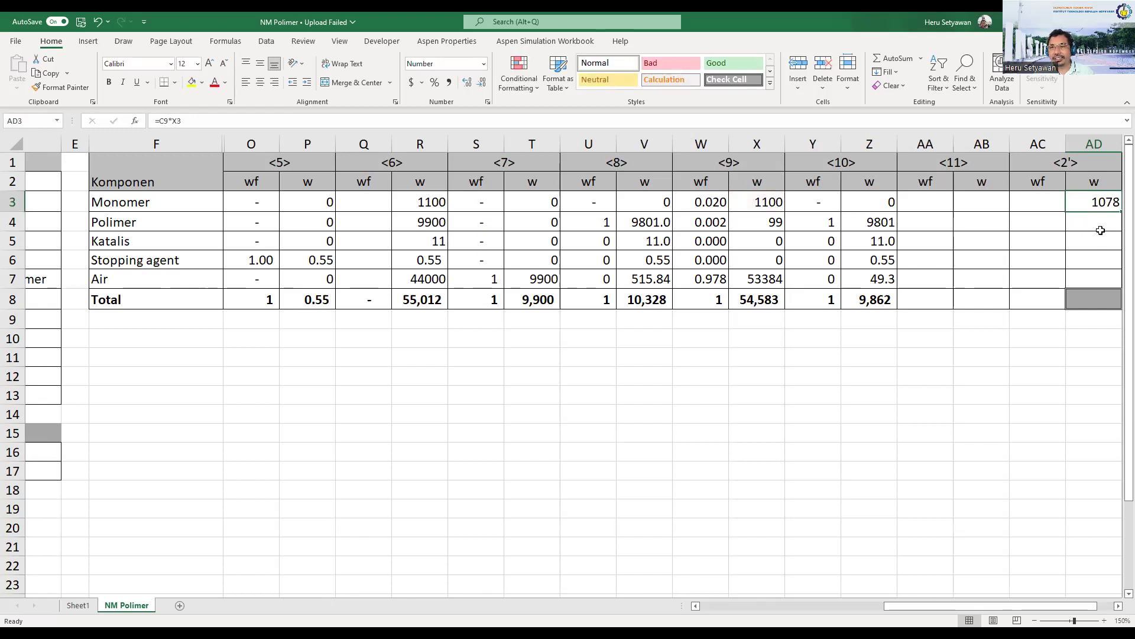
Give stream <11> Monomer =X3-AD3 (22.0) in AB3 and Air =X7 (53384.2) in AB7.
{"action": "left_click", "coordinate": [981, 199]}
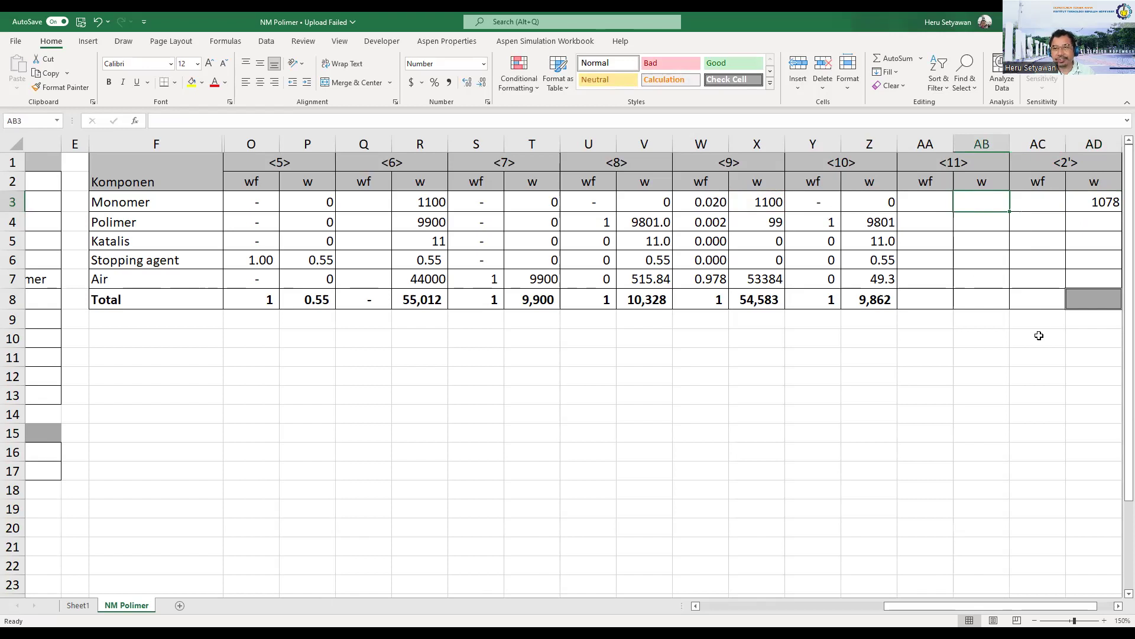
{"action": "type", "text": "="}
{"action": "key", "text": "Left"}
{"action": "key", "text": "Left"}
{"action": "key", "text": "Left"}
{"action": "key", "text": "Left"}
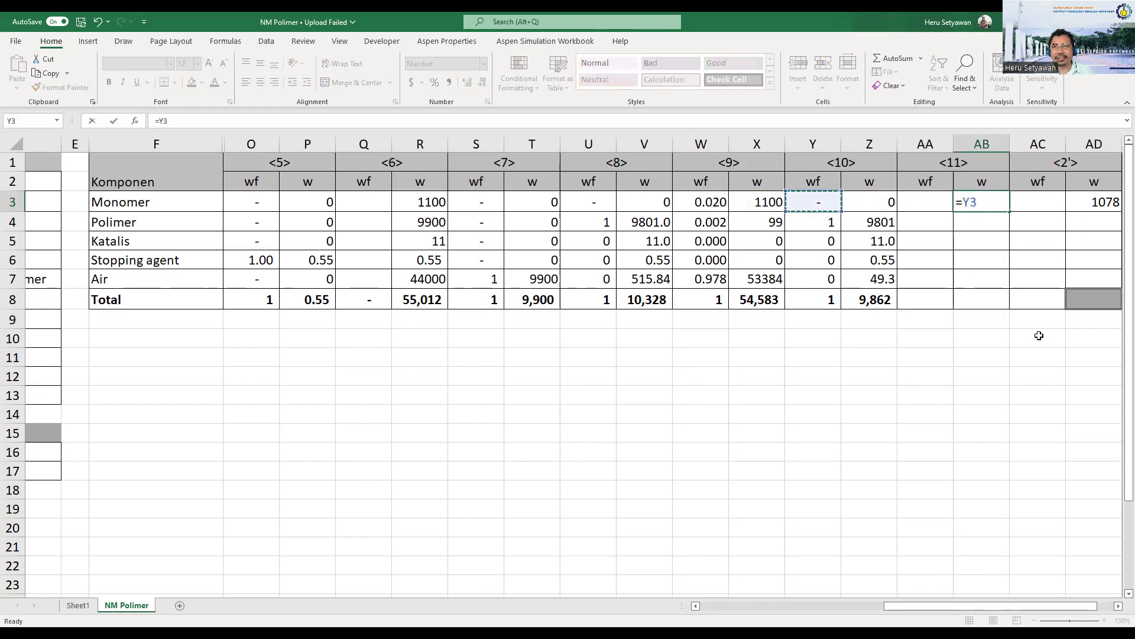
{"action": "type", "text": "-"}
{"action": "key", "text": "Right"}
{"action": "key", "text": "Right"}
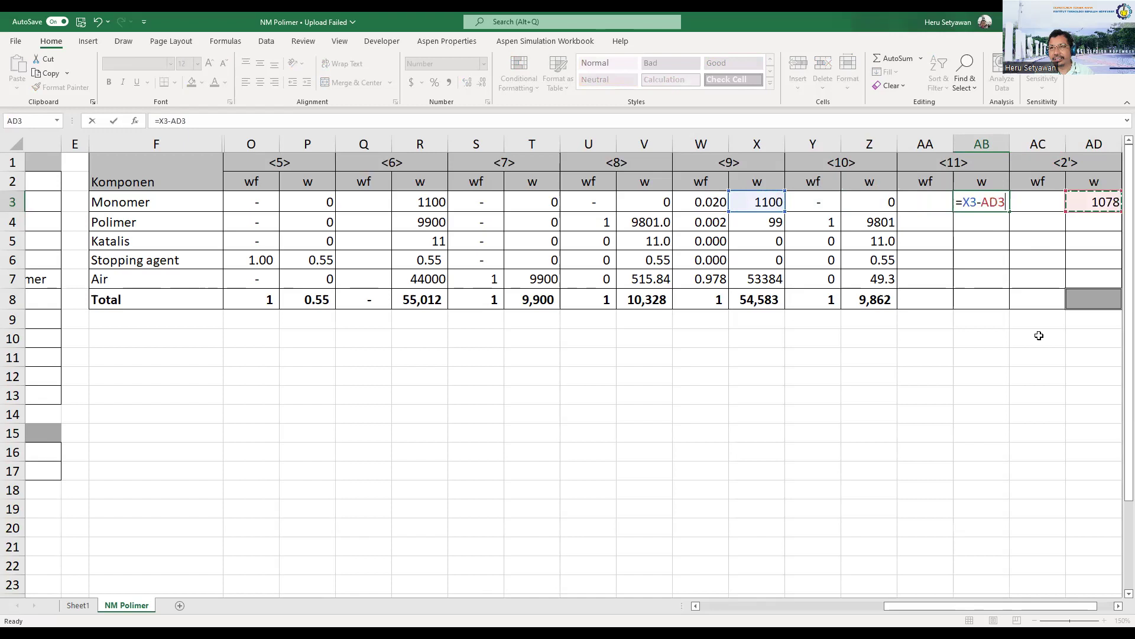
{"action": "key", "text": "Return"}
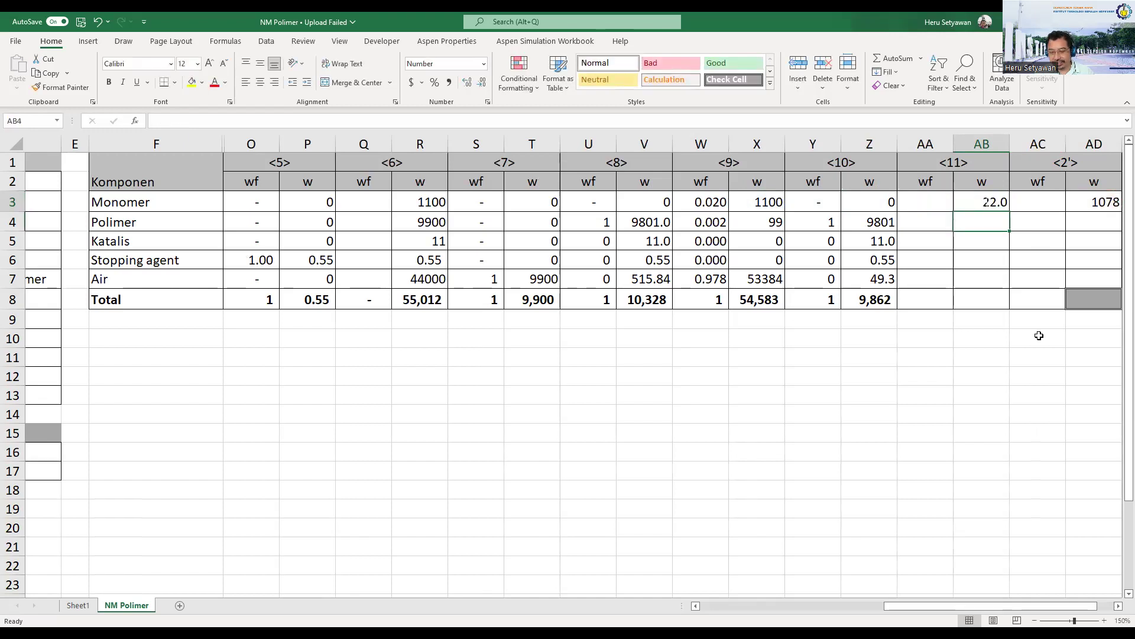
{"action": "key", "text": "Down"}
{"action": "key", "text": "Down"}
{"action": "key", "text": "Down"}
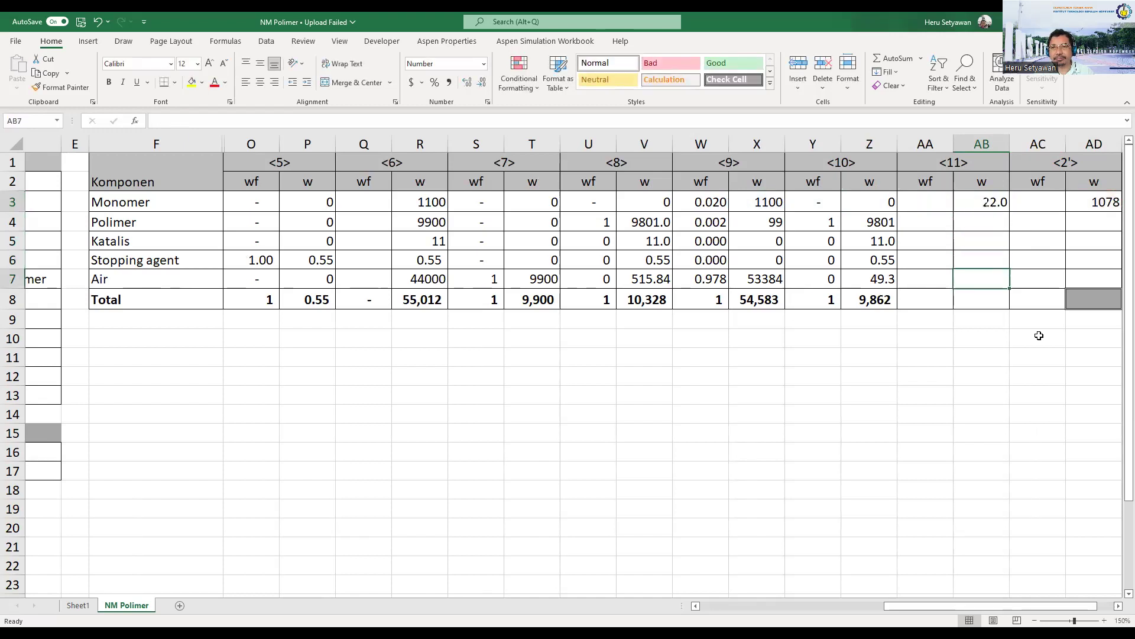
{"action": "type", "text": "="}
{"action": "key", "text": "Left"}
{"action": "key", "text": "Left"}
{"action": "key", "text": "Left"}
{"action": "key", "text": "Left"}
{"action": "key", "text": "Return"}
Enter zeros for stream <11>'s other components and extend the Total sum to AB8.
{"action": "key", "text": "Up"}
{"action": "key", "text": "Up"}
{"action": "key", "text": "Up"}
{"action": "key", "text": "Up"}
{"action": "type", "text": "0"}
{"action": "key", "text": "Return"}
{"action": "type", "text": "0"}
{"action": "key", "text": "Return"}
{"action": "type", "text": "0"}
{"action": "key", "text": "Return"}
{"action": "key", "text": "Up"}
{"action": "key", "text": "Up"}
{"action": "key", "text": "Up"}
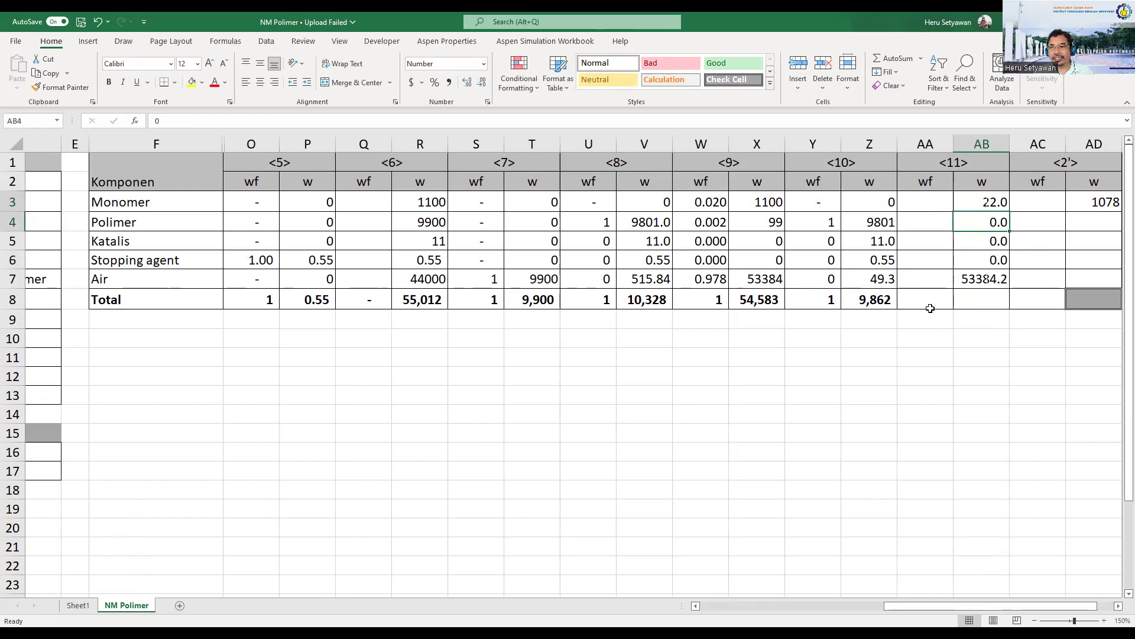
{"action": "left_click", "coordinate": [866, 302]}
{"action": "left_click_drag", "start_coordinate": [899, 310], "coordinate": [999, 309]}
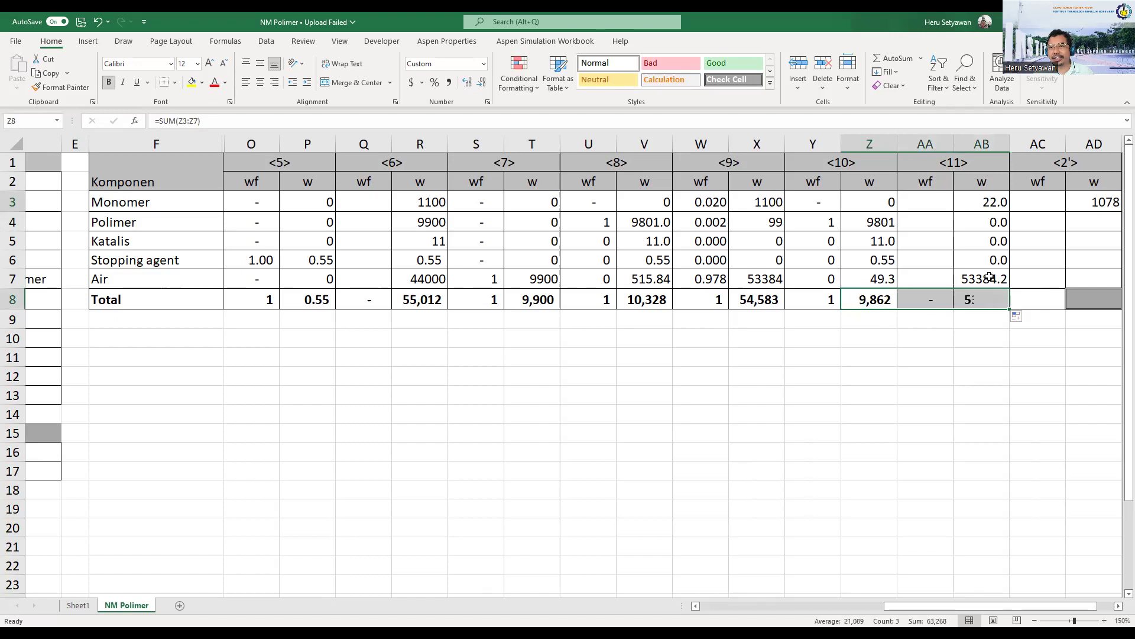
Enter =AB3/$AB$8 in AA3 (0.0004) and fill it down to the Air row.
{"action": "left_click", "coordinate": [927, 207]}
{"action": "type", "text": "="}
{"action": "key", "text": "Right"}
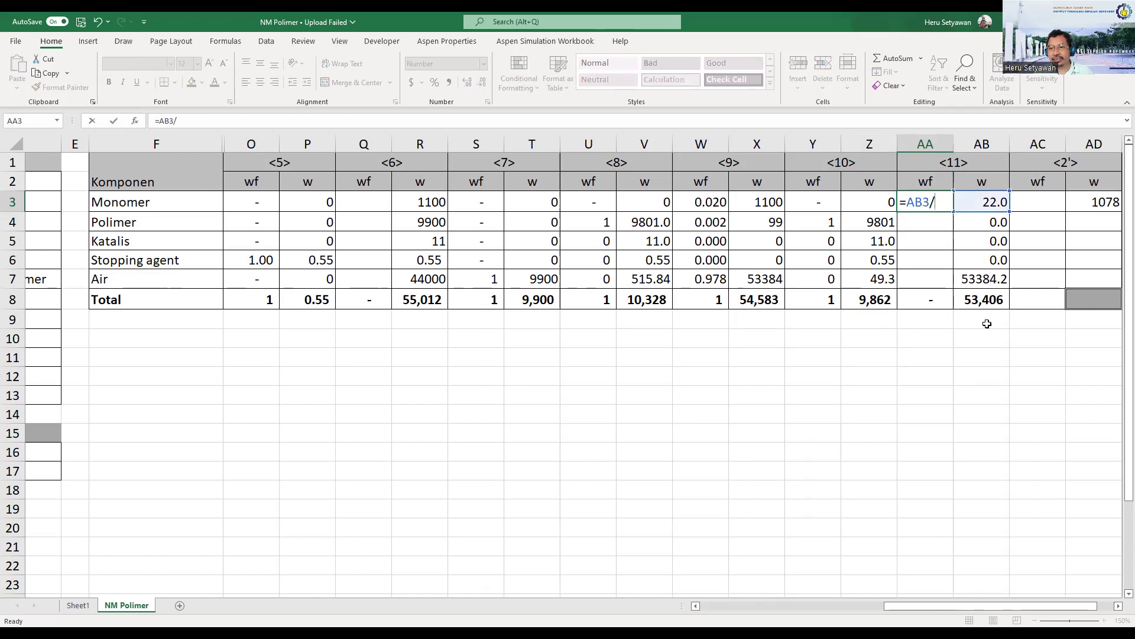
{"action": "type", "text": "/"}
{"action": "left_click", "coordinate": [985, 300]}
{"action": "left_click", "coordinate": [185, 123]}
{"action": "key", "text": "F4"}
{"action": "key", "text": "Return"}
{"action": "key", "text": "Up"}
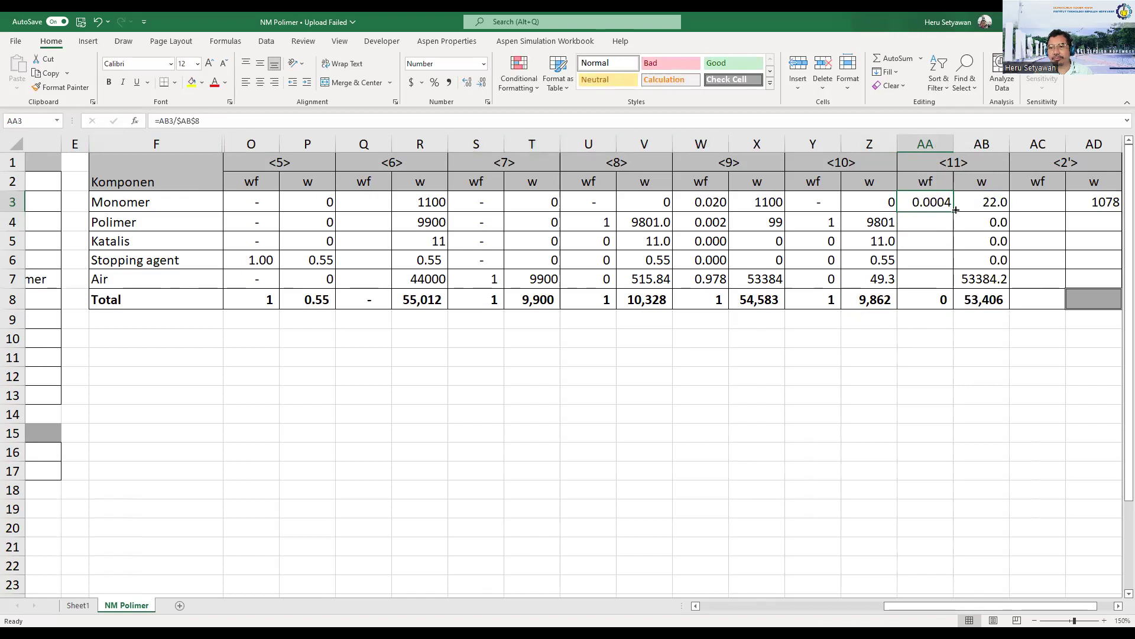
{"action": "left_click_drag", "start_coordinate": [954, 213], "coordinate": [950, 282]}
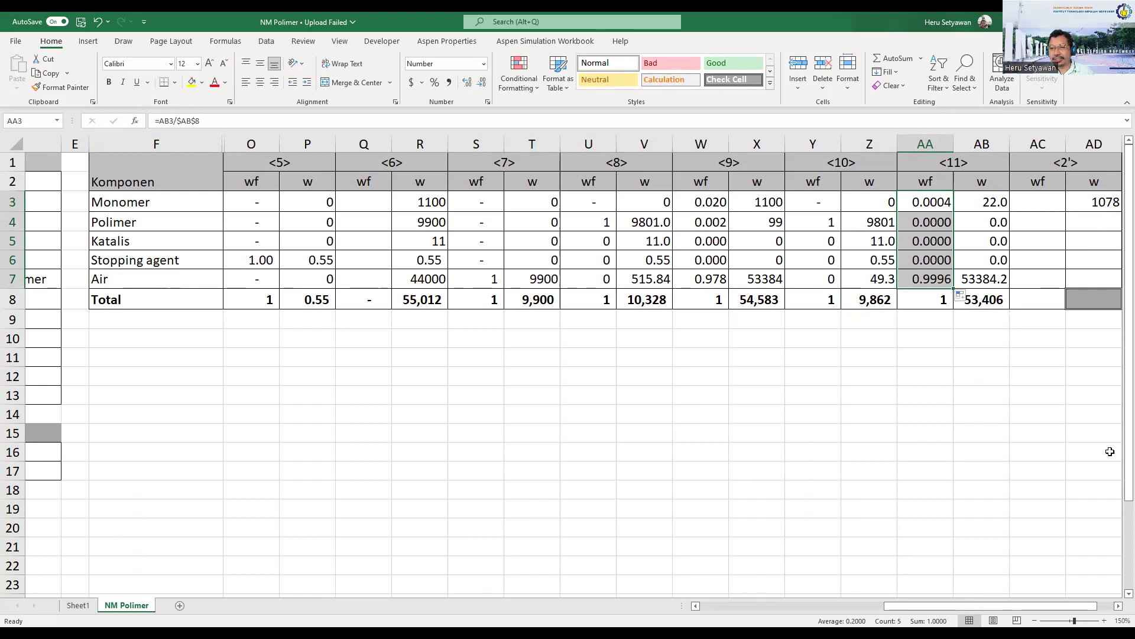
{"action": "left_click_drag", "start_coordinate": [1053, 611], "coordinate": [1072, 611]}
Enter zero in AD4 and AD5 for stream <2'>'s non-monomer components.
{"action": "left_click", "coordinate": [1020, 223]}
{"action": "type", "text": "0"}
{"action": "key", "text": "Return"}
{"action": "type", "text": "0"}
{"action": "key", "text": "Return"}
{"action": "key", "text": "Return"}
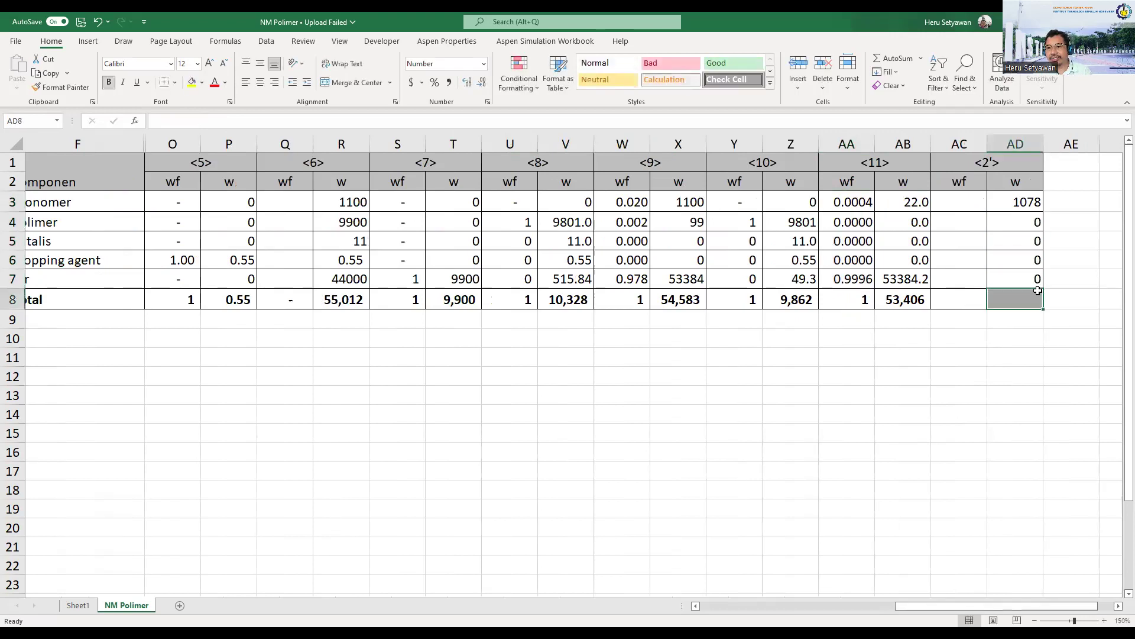
Extend the Total sum to AD8 and enter stream <2'>'s Monomer fraction =AD3/AD8 in AC3.
{"action": "left_click", "coordinate": [915, 298]}
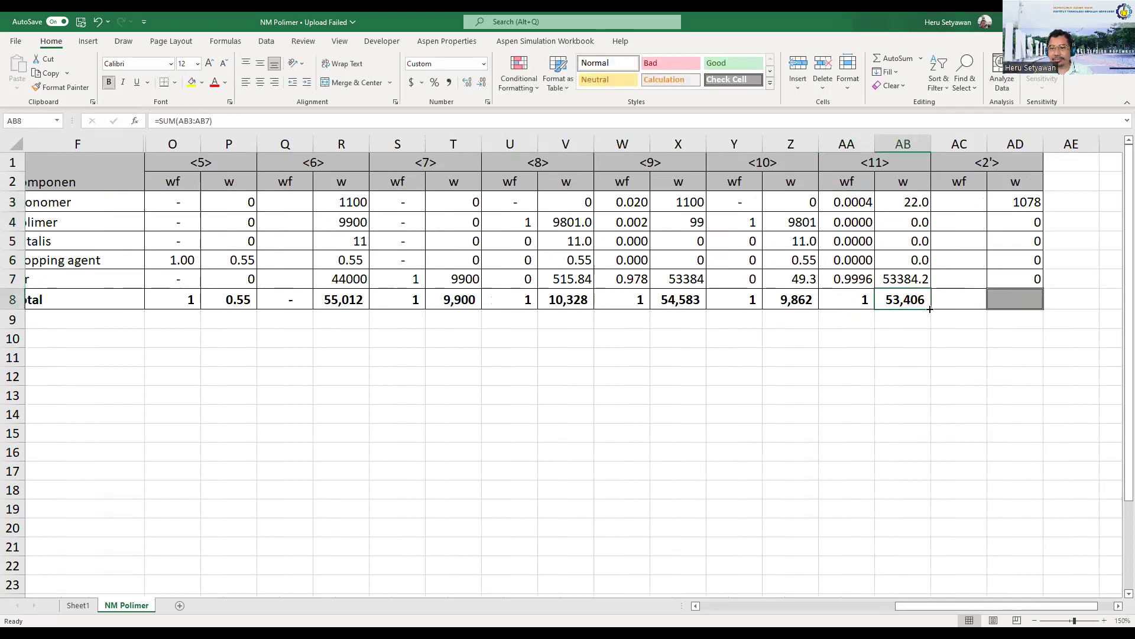
{"action": "left_click_drag", "start_coordinate": [931, 308], "coordinate": [1021, 311]}
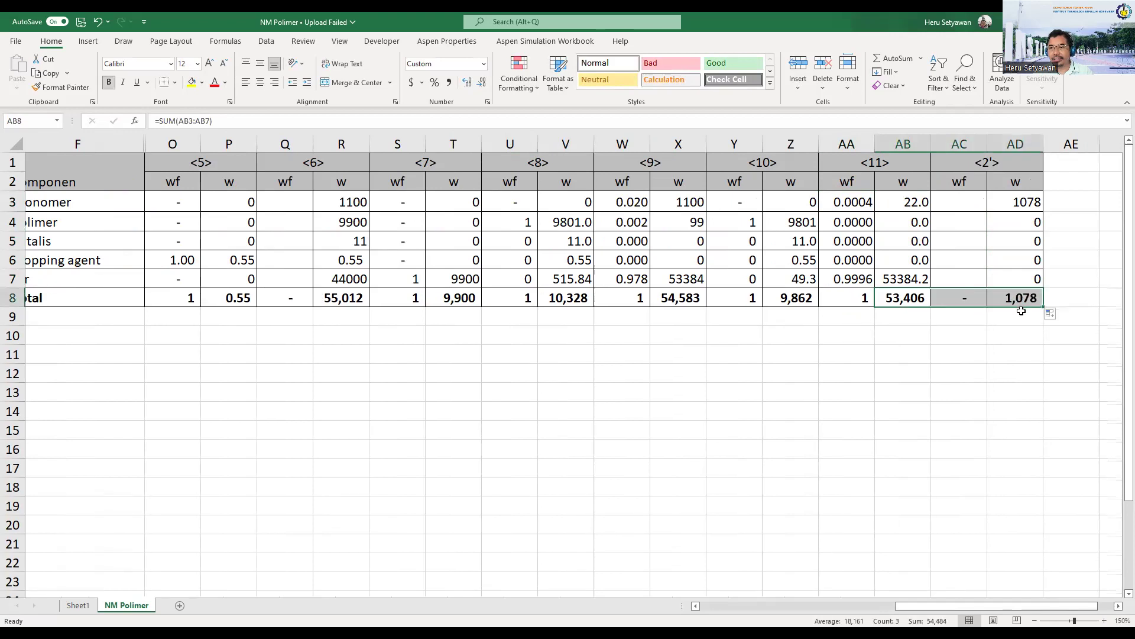
{"action": "left_click", "coordinate": [961, 200]}
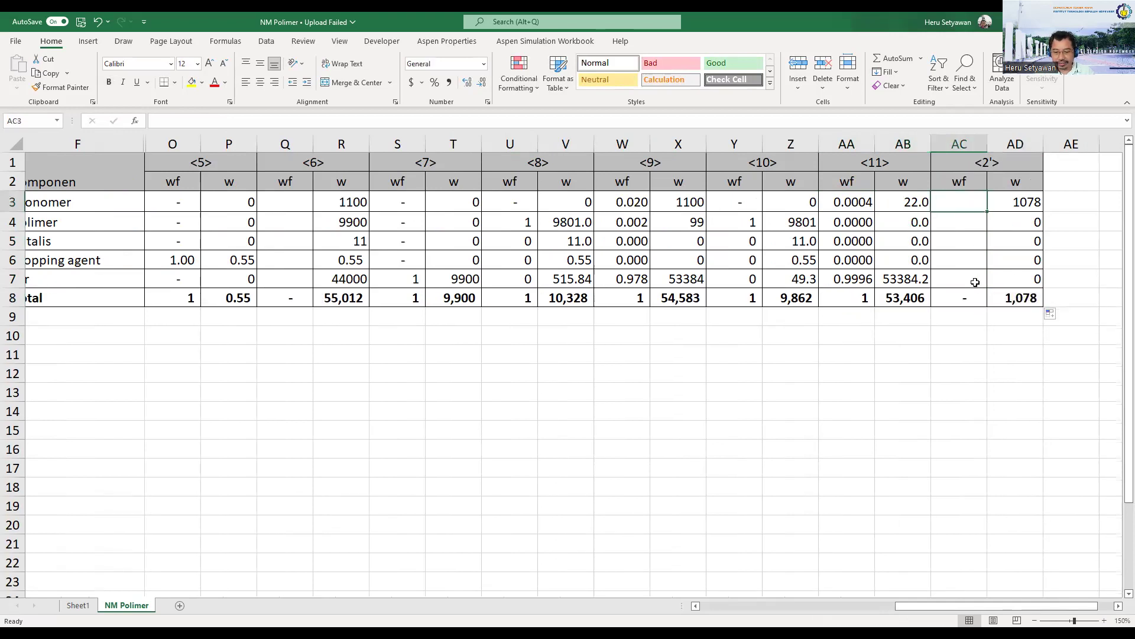
{"action": "type", "text": "="}
{"action": "left_click", "coordinate": [1029, 202]}
{"action": "type", "text": "/"}
{"action": "left_click", "coordinate": [1036, 297]}
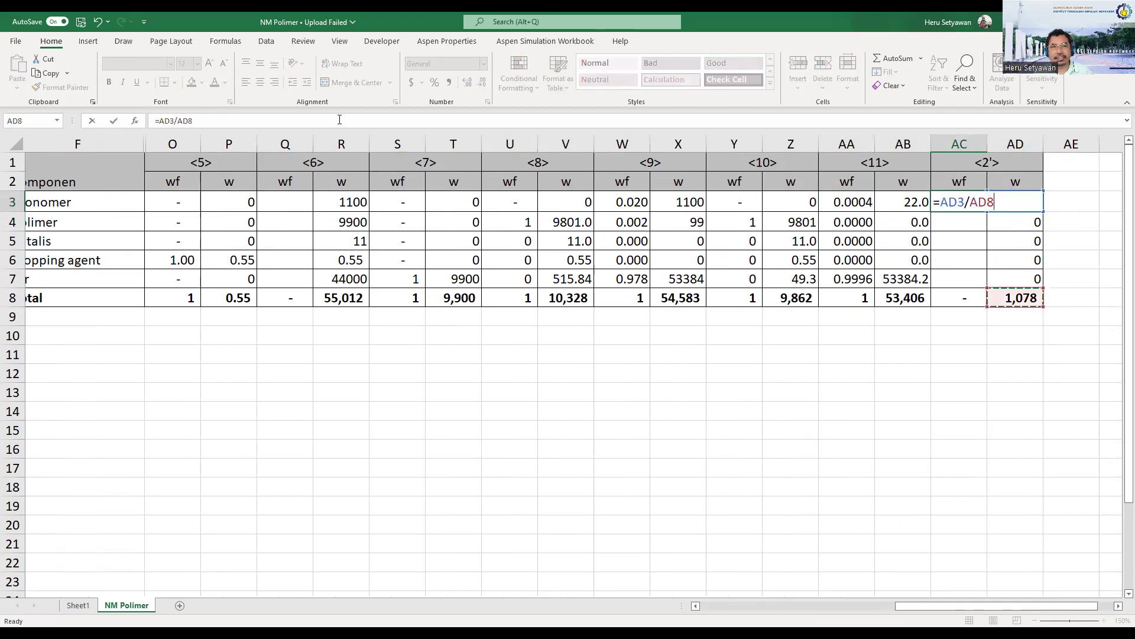
{"action": "left_click", "coordinate": [188, 123]}
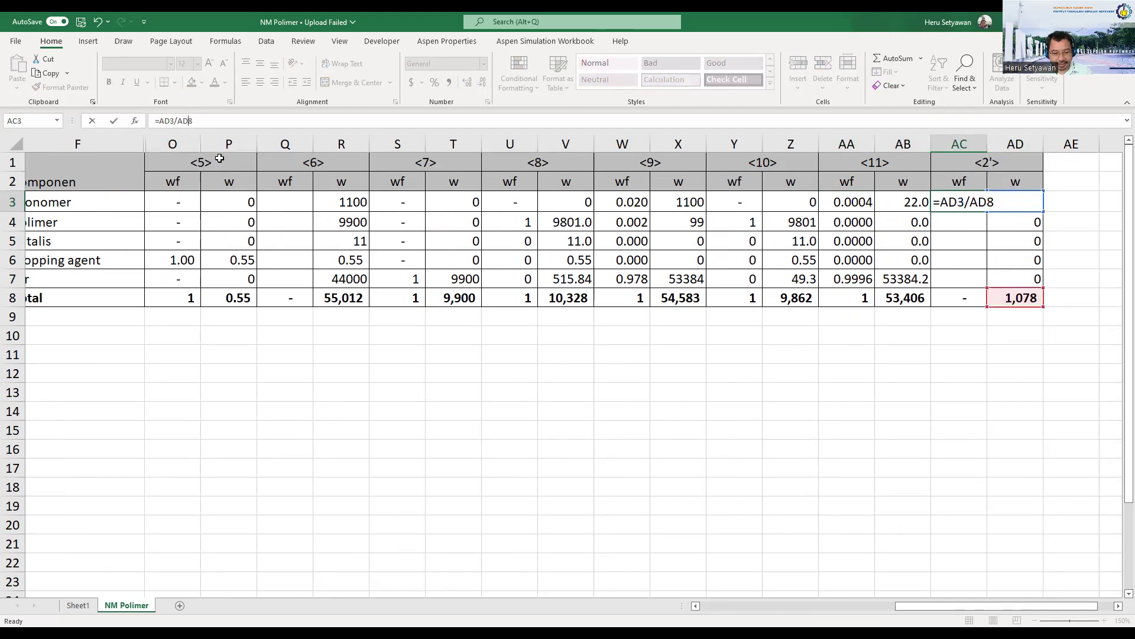
{"action": "key", "text": "Return"}
{"action": "key", "text": "Up"}
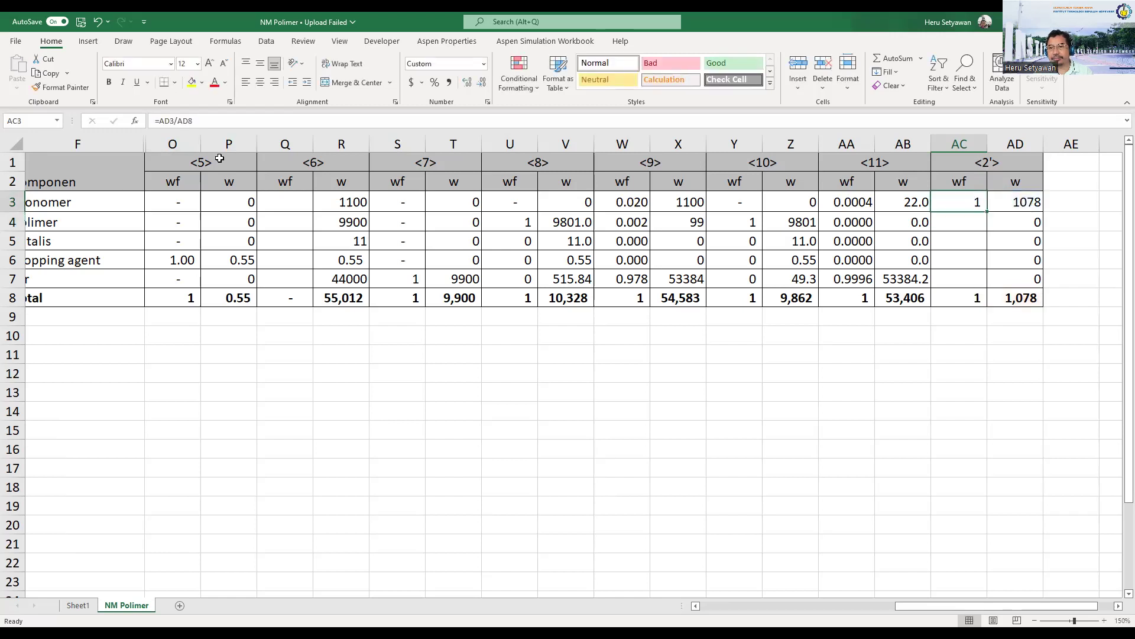
Make the AC3 divisor absolute ($AD$8) and fill the fraction down the column.
{"action": "left_click_drag", "start_coordinate": [988, 212], "coordinate": [979, 282]}
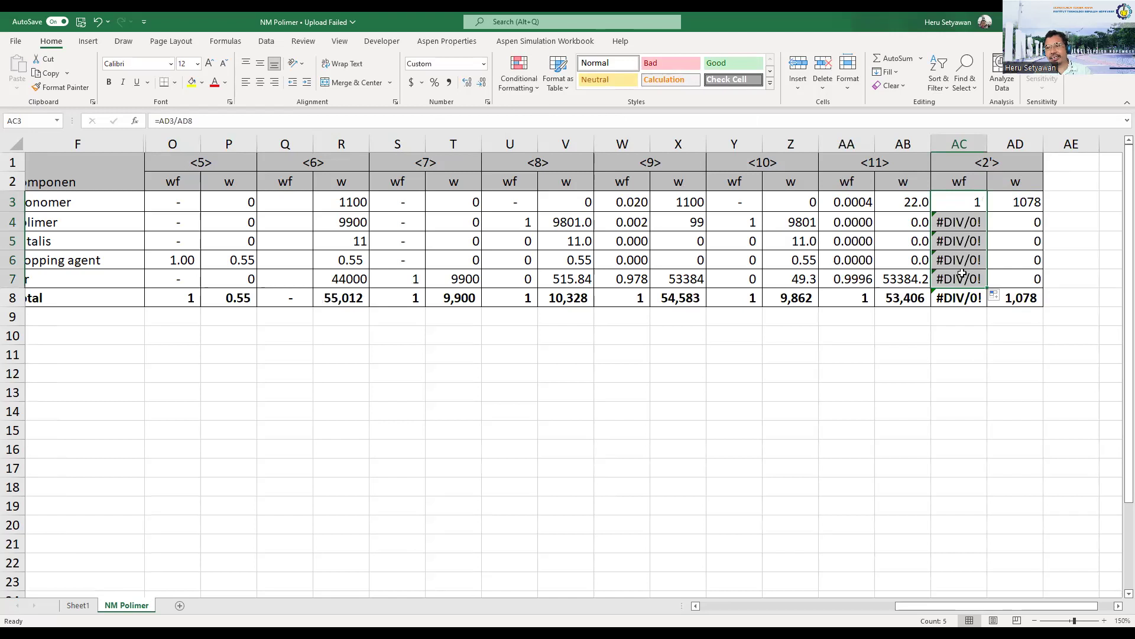
{"action": "left_click", "coordinate": [965, 204]}
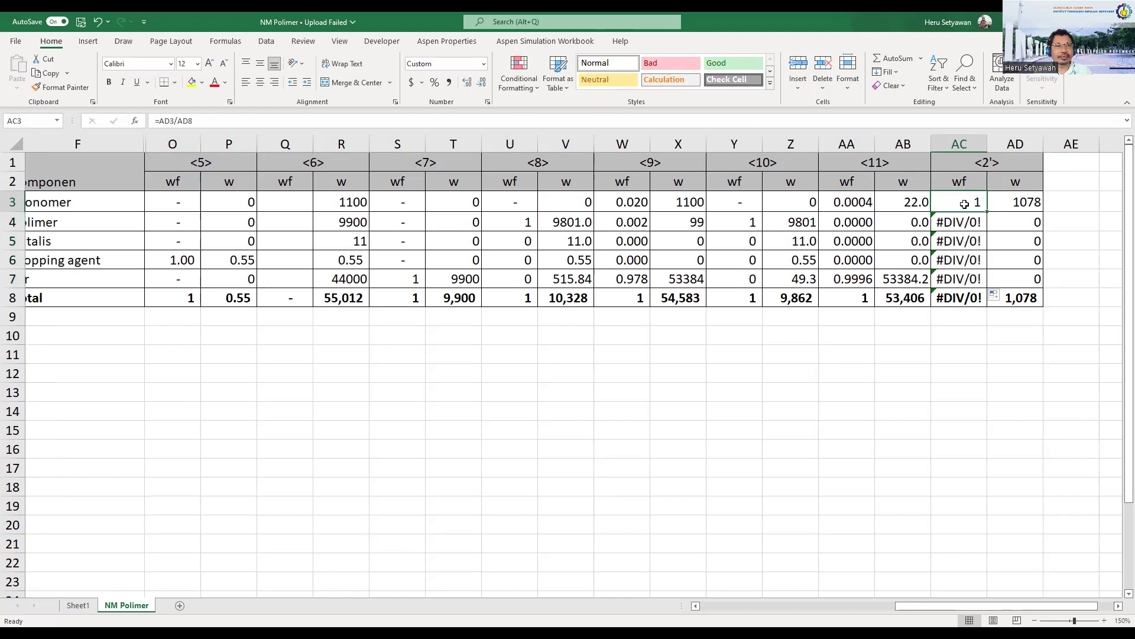
{"action": "left_click", "coordinate": [182, 122]}
{"action": "key", "text": "F4"}
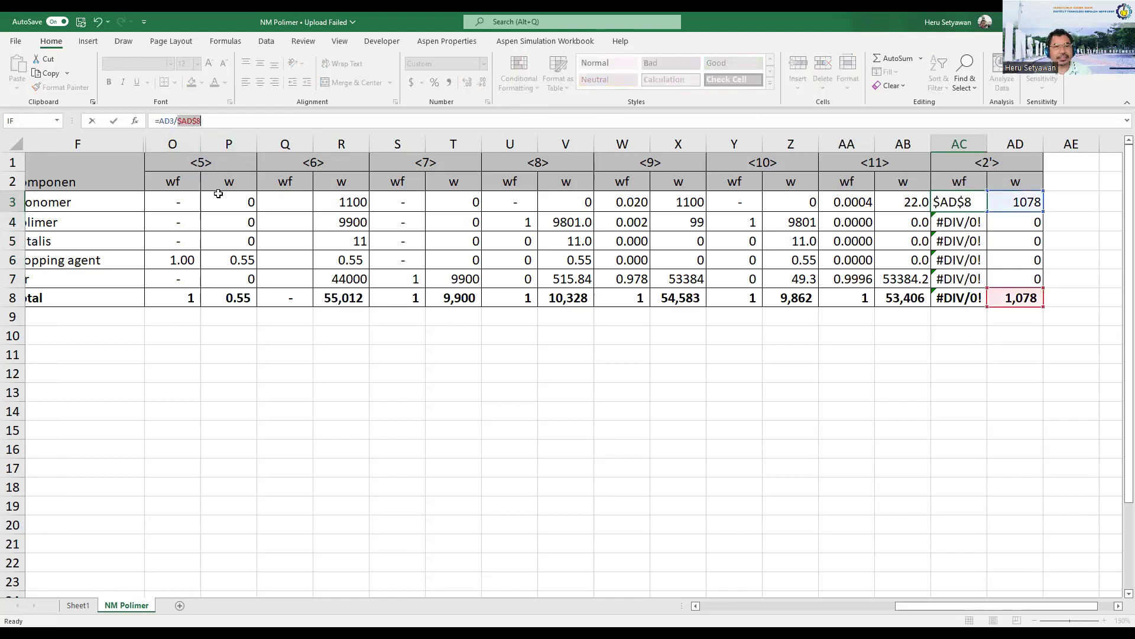
{"action": "key", "text": "ctrl+Return"}
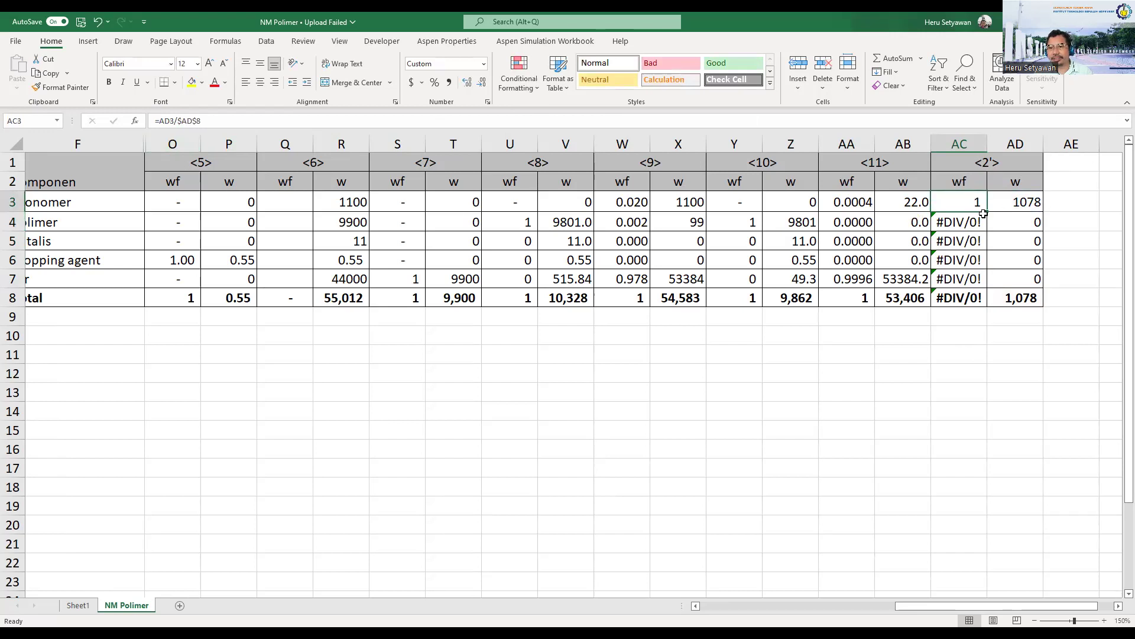
{"action": "left_click_drag", "start_coordinate": [988, 213], "coordinate": [985, 299]}
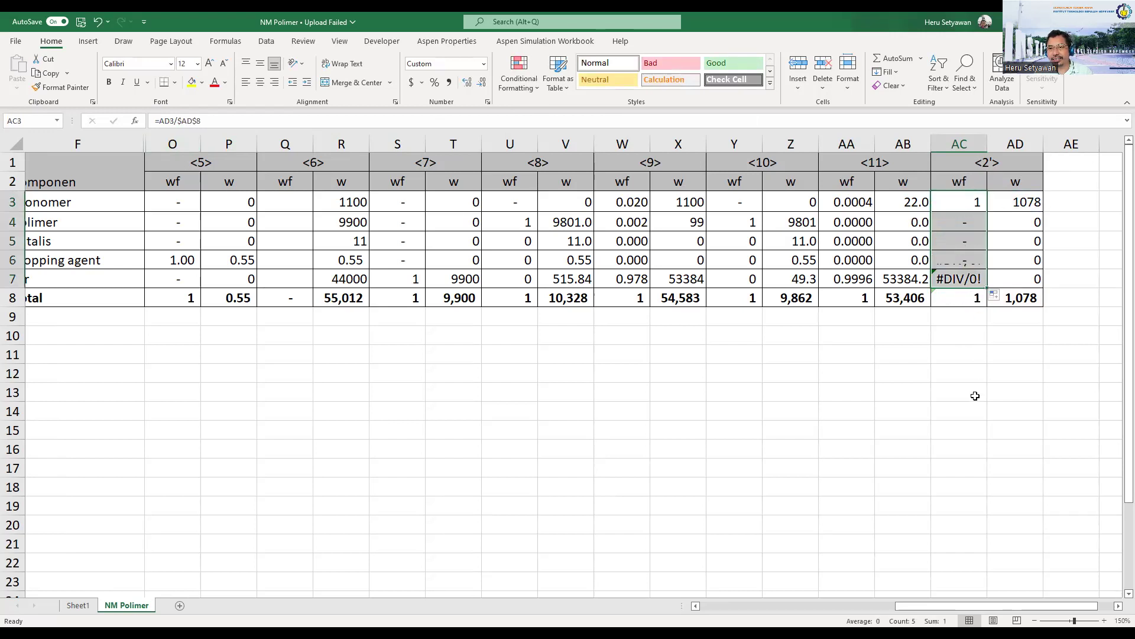
{"action": "left_click", "coordinate": [965, 357]}
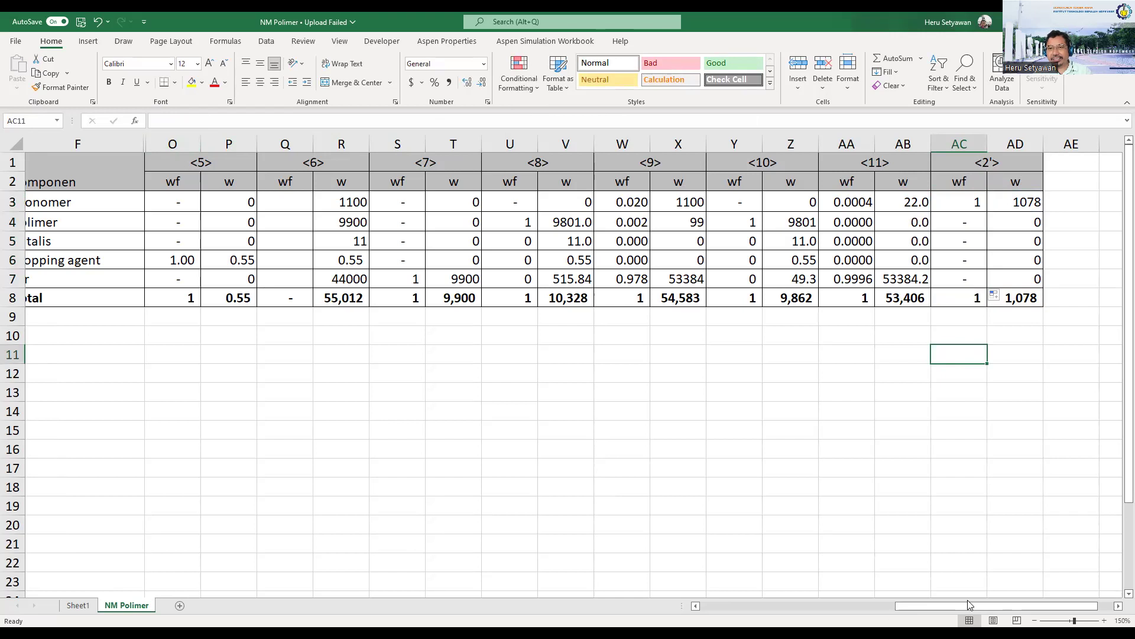
{"action": "left_click_drag", "start_coordinate": [970, 604], "coordinate": [776, 607]}
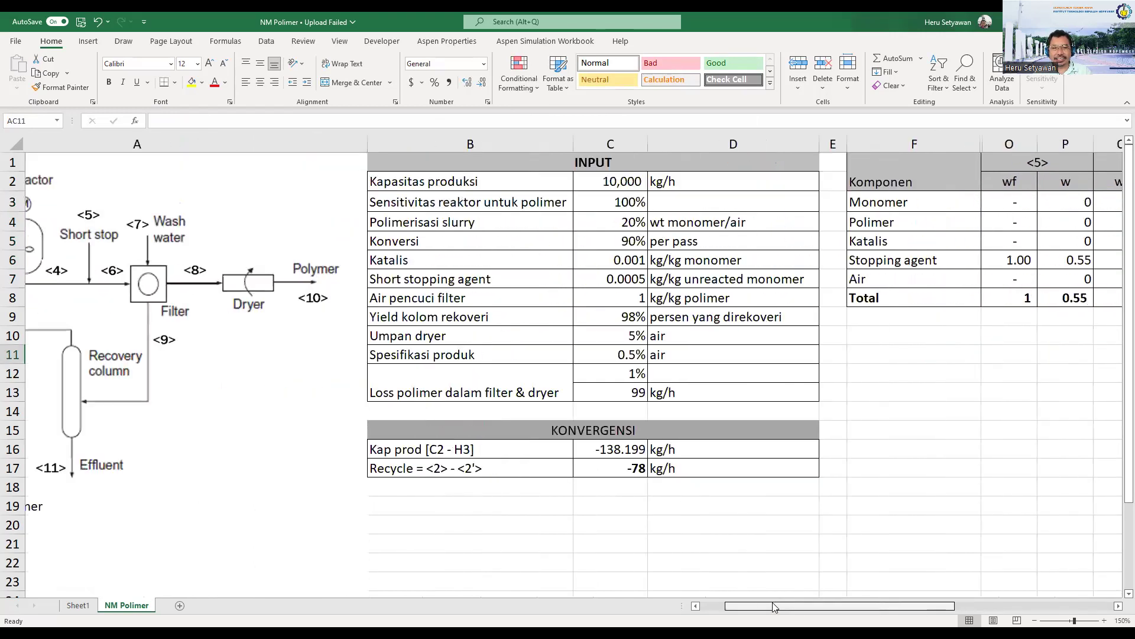
Unhide columns G–N showing streams <1>–<3>, then select recycle check C17.
{"action": "left_click", "coordinate": [633, 469]}
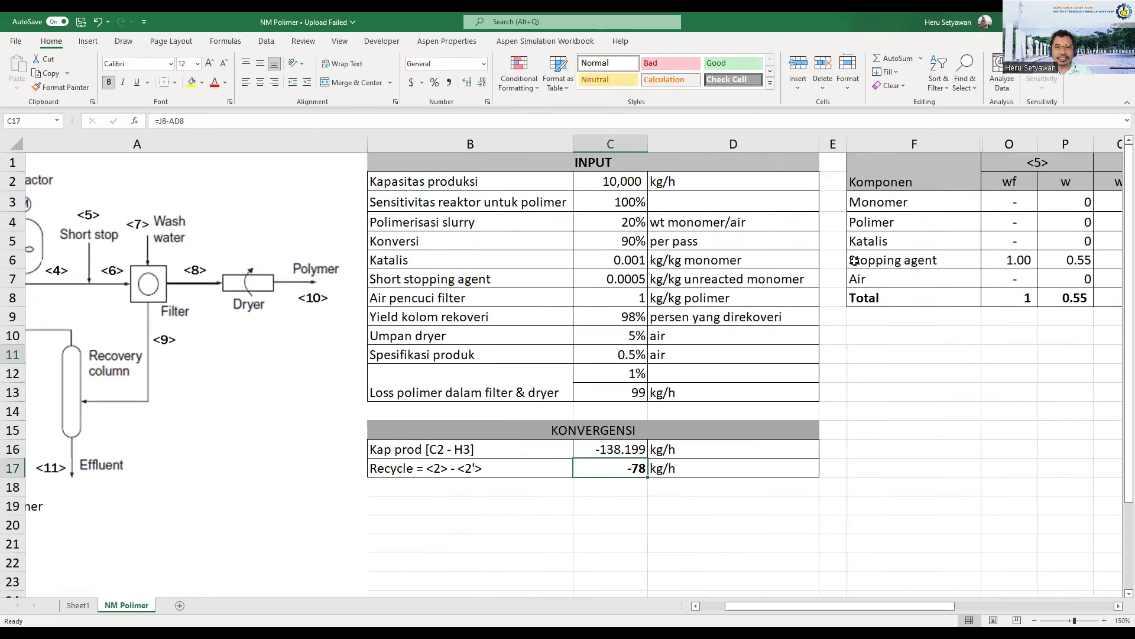
{"action": "left_click_drag", "start_coordinate": [943, 606], "coordinate": [983, 598]}
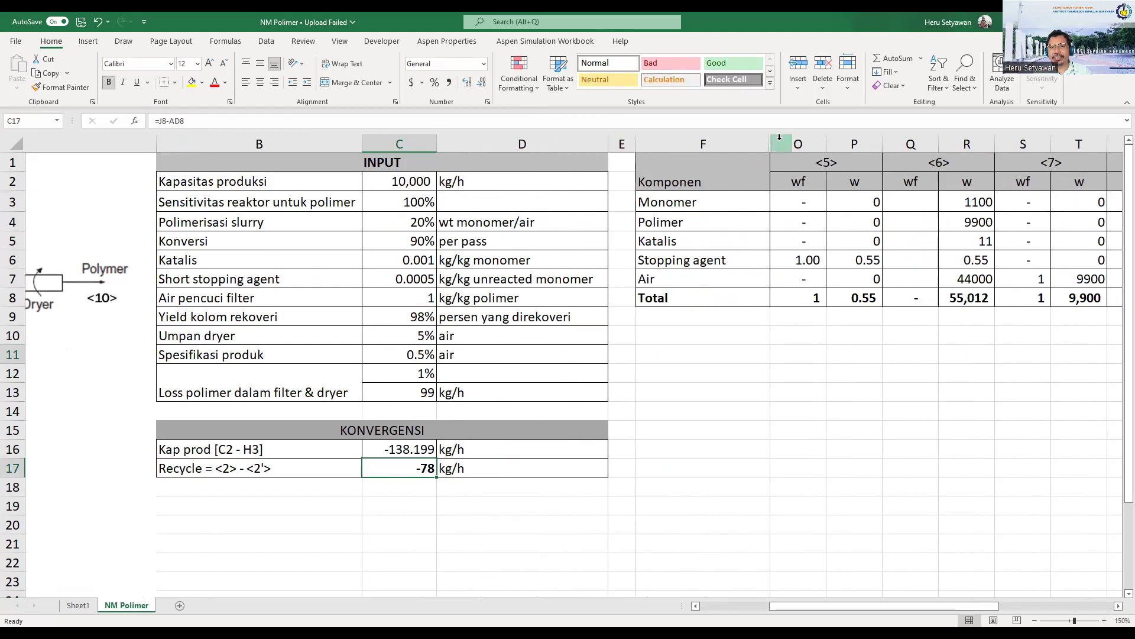
{"action": "left_click_drag", "start_coordinate": [740, 143], "coordinate": [786, 142]}
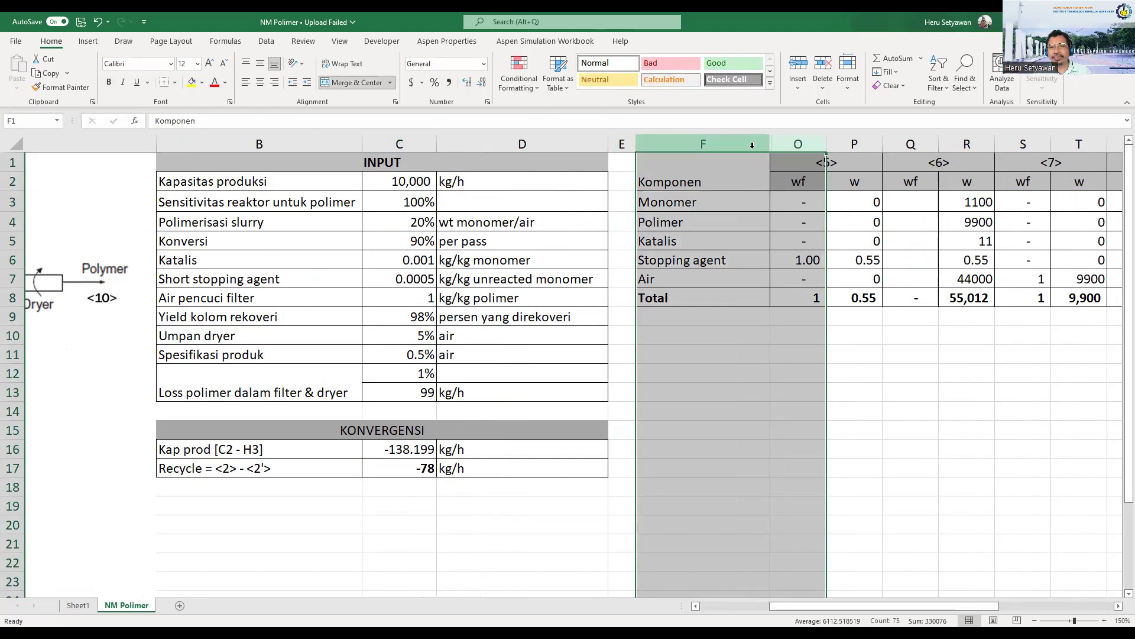
{"action": "right_click", "coordinate": [783, 303]}
{"action": "left_click", "coordinate": [802, 368]}
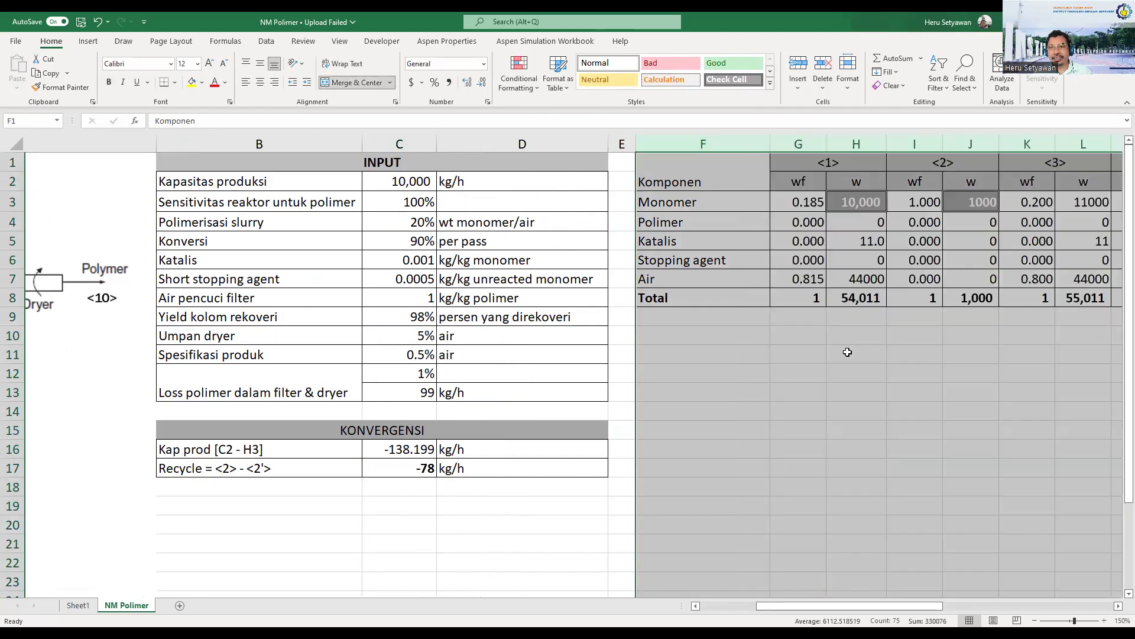
{"action": "left_click", "coordinate": [873, 348]}
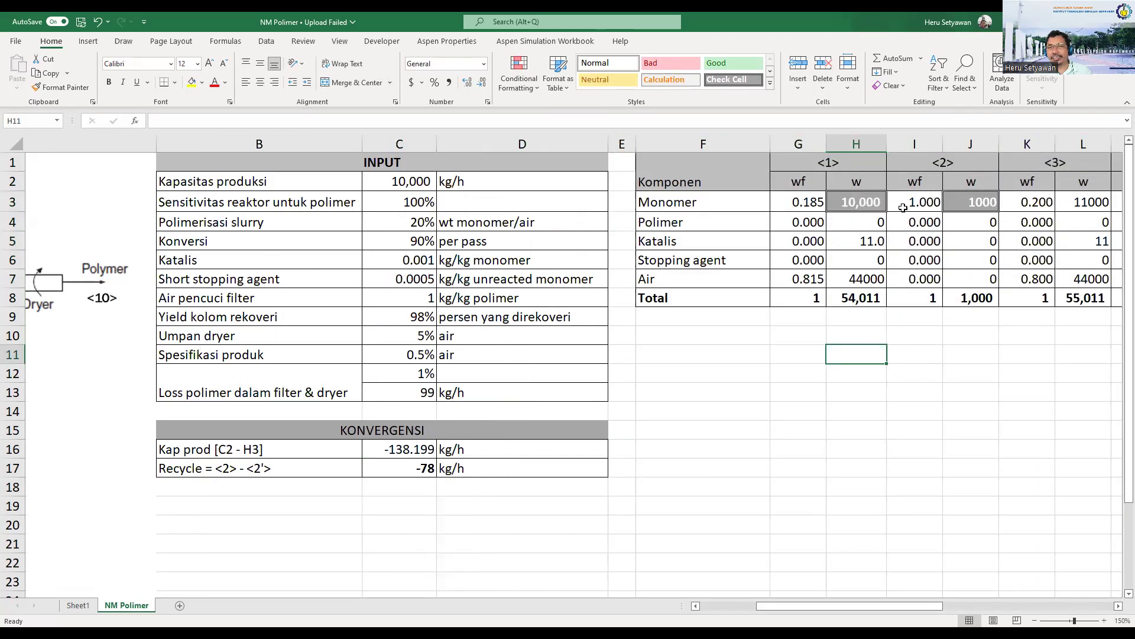
{"action": "left_click", "coordinate": [920, 206]}
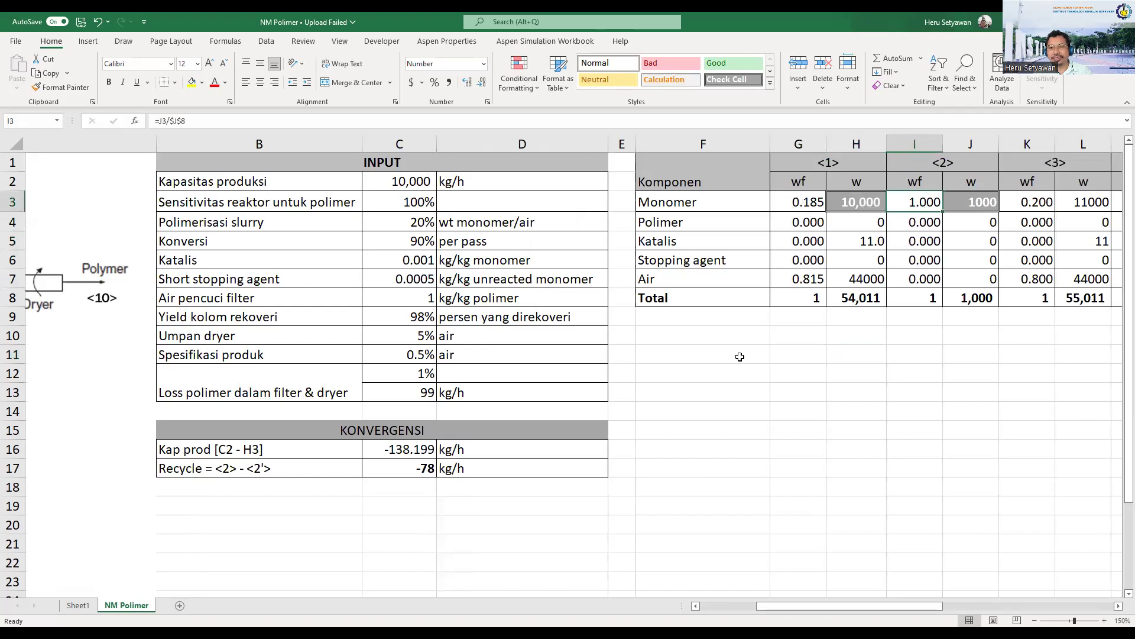
{"action": "left_click", "coordinate": [428, 470]}
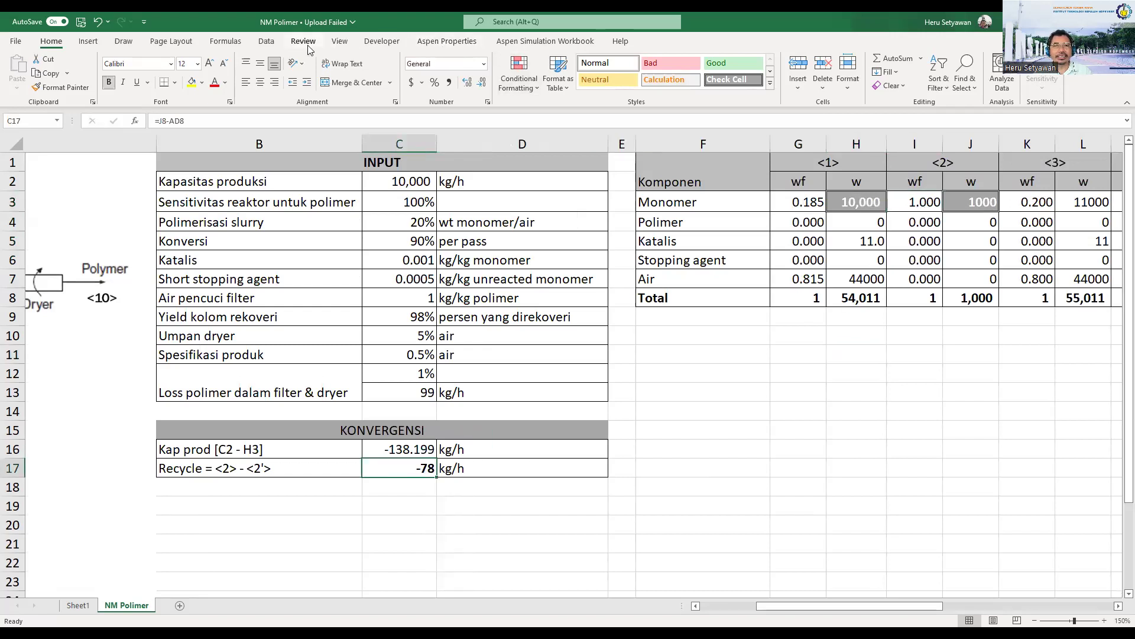
Goal Seek recycle check C17 to 0 by changing J3, raising stream <2> monomer to 1086.
{"action": "left_click", "coordinate": [267, 42]}
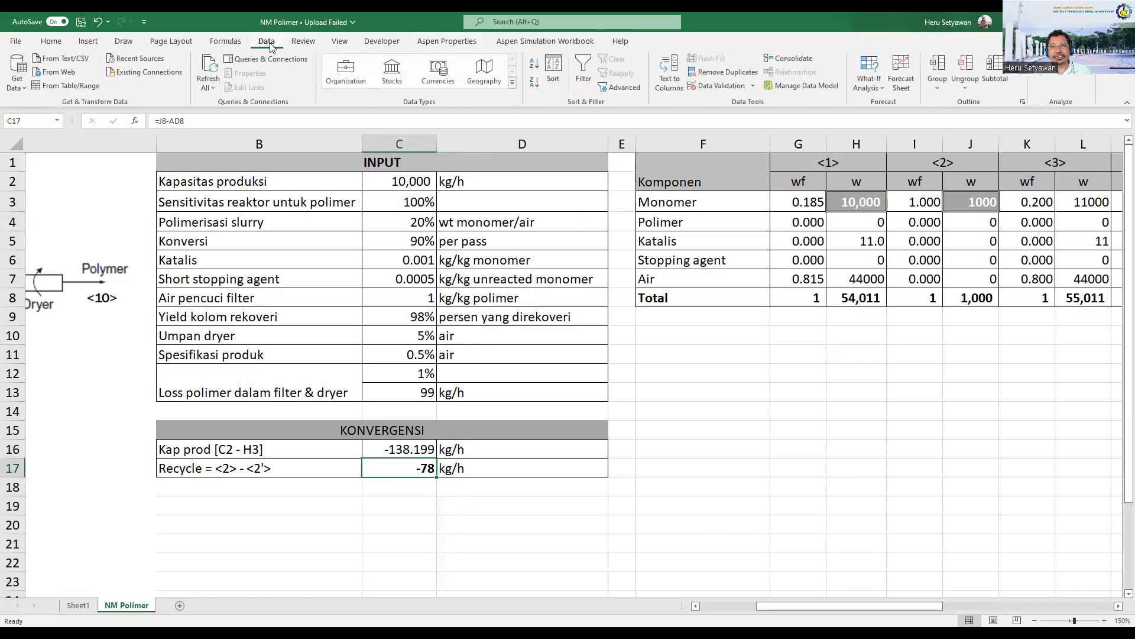
{"action": "left_click", "coordinate": [871, 71]}
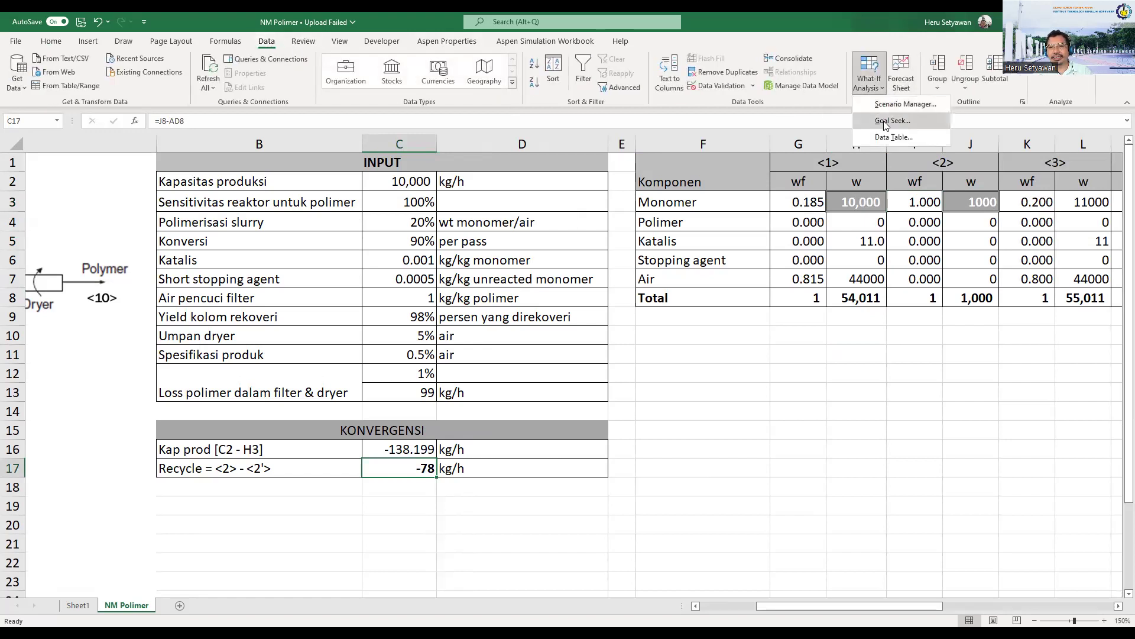
{"action": "left_click", "coordinate": [887, 121]}
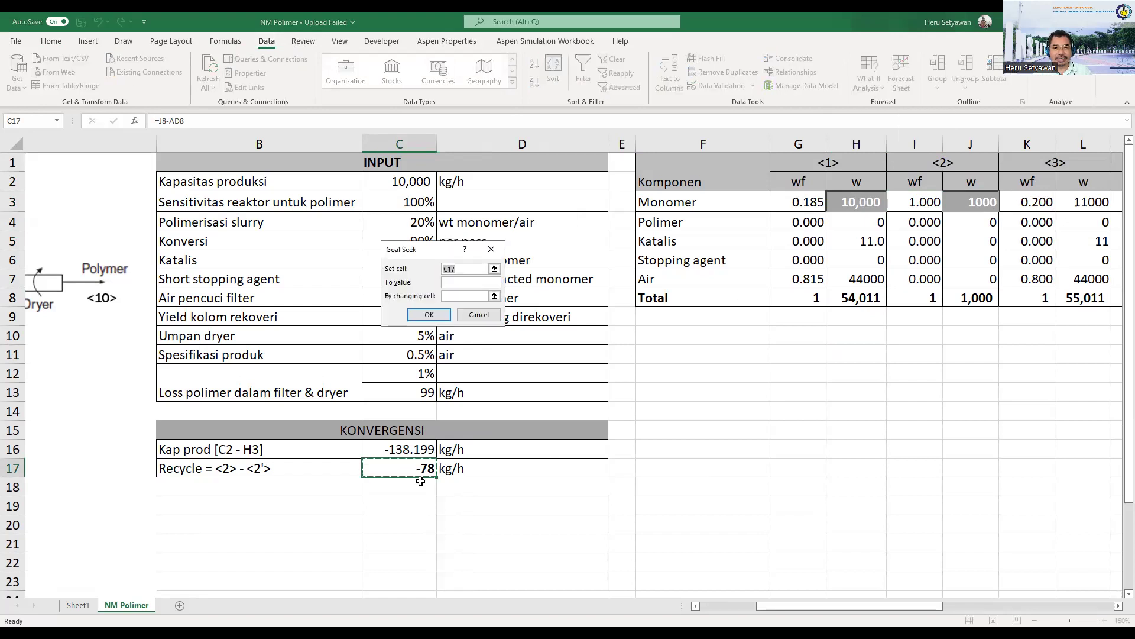
{"action": "left_click", "coordinate": [472, 284]}
{"action": "type", "text": "0"}
{"action": "left_click", "coordinate": [430, 317]}
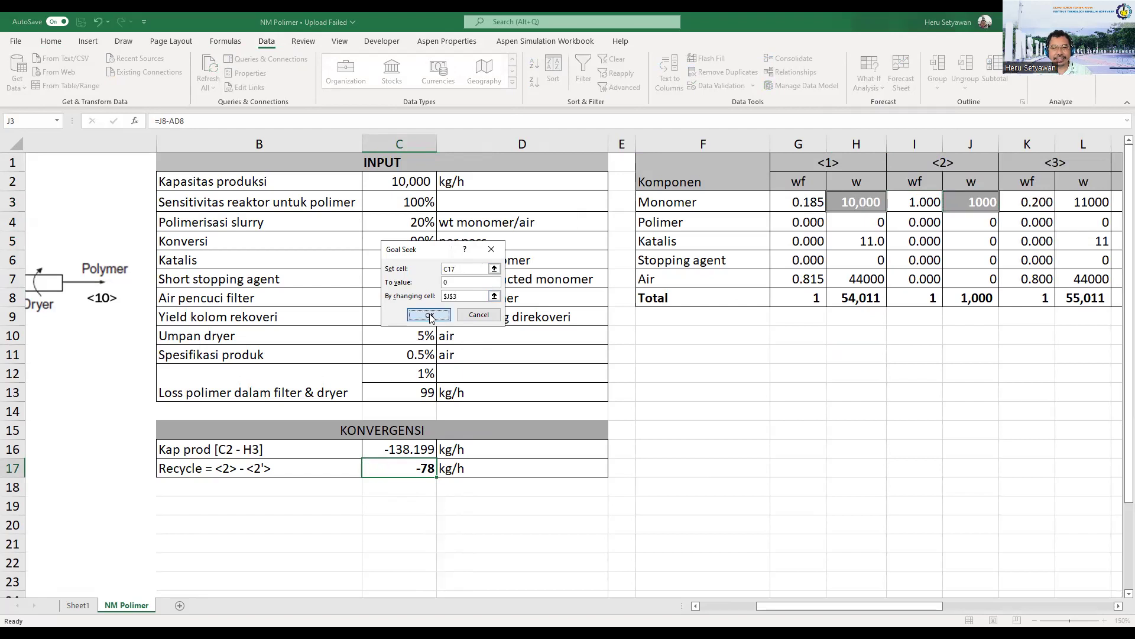
{"action": "left_click", "coordinate": [428, 314]}
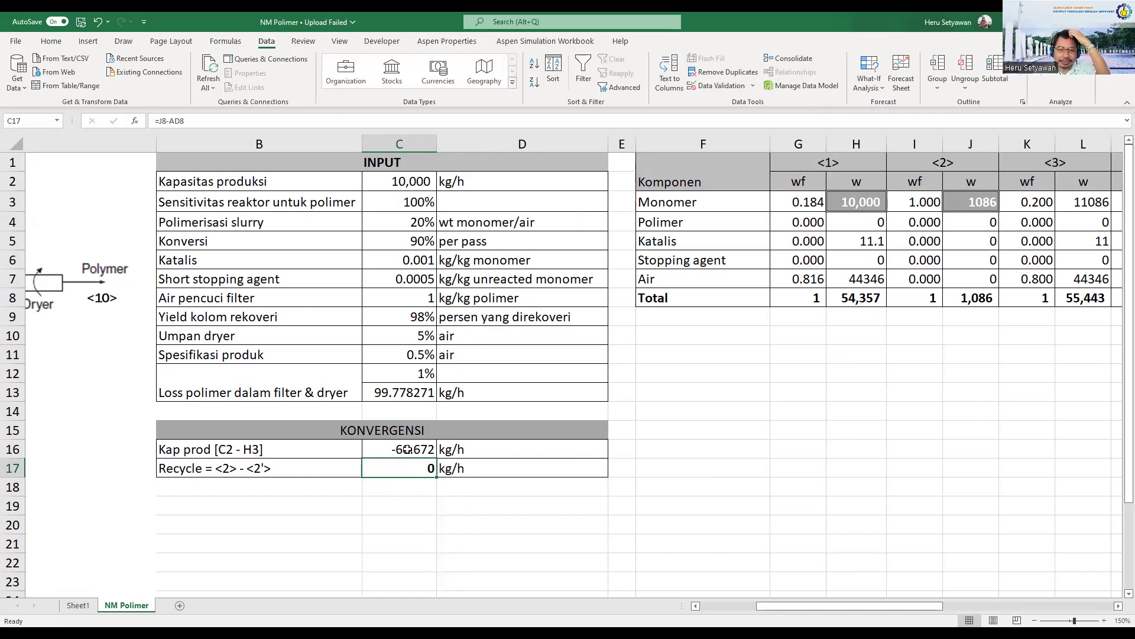
{"action": "left_click", "coordinate": [408, 450]}
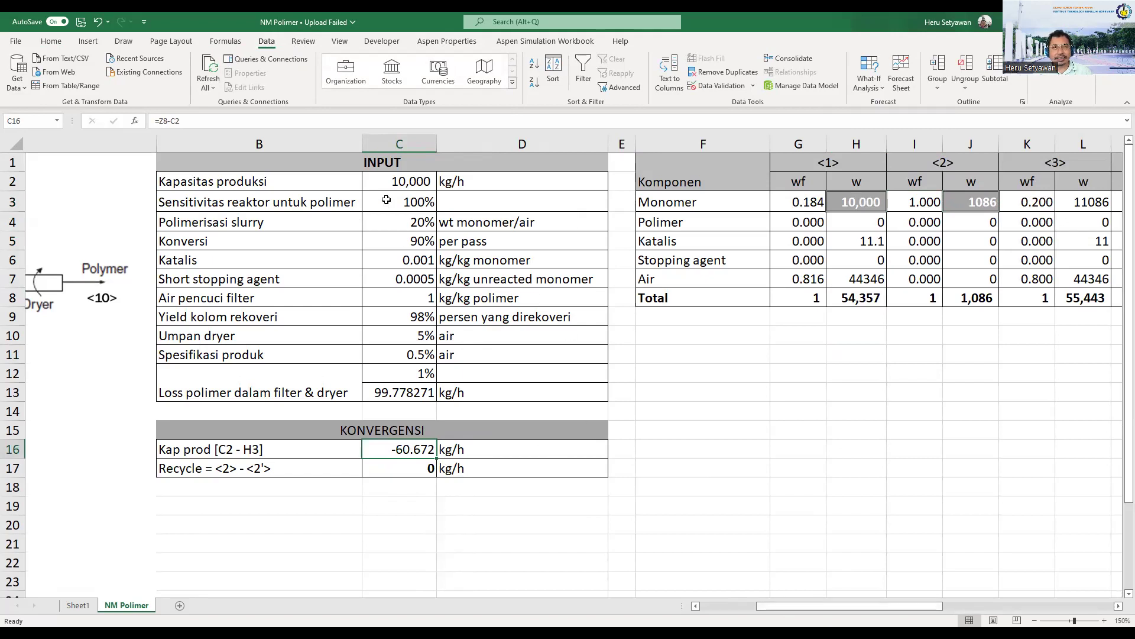
Goal Seek capacity check C16 to 0 by changing stream <1> monomer in H3.
{"action": "left_click_drag", "start_coordinate": [824, 602], "coordinate": [1046, 598]}
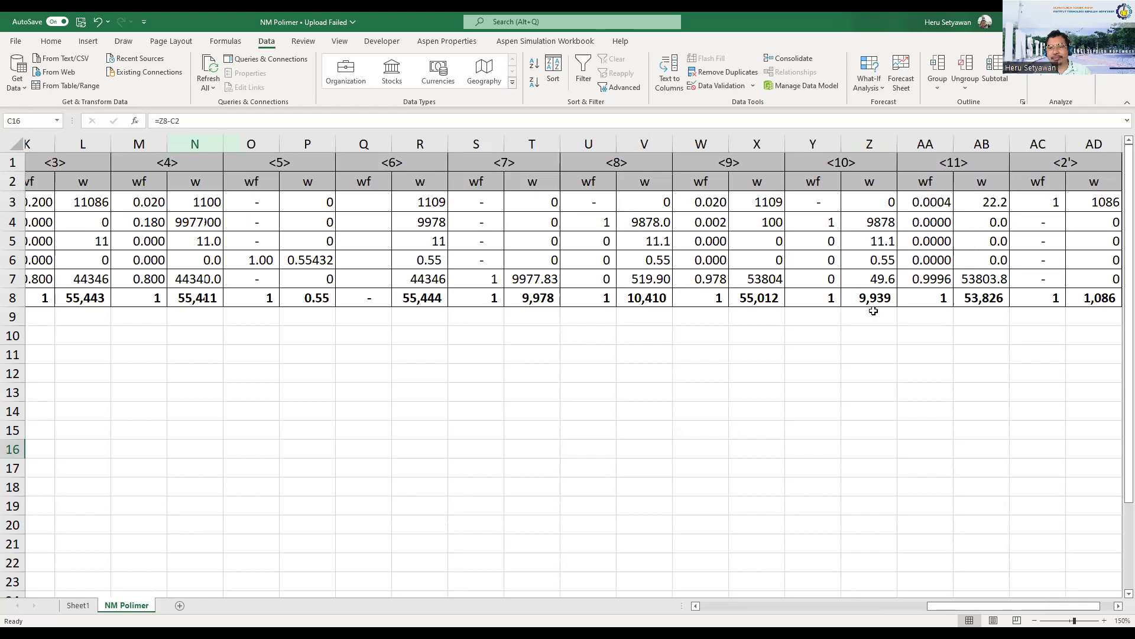
{"action": "mouse_move", "coordinate": [940, 606]}
{"action": "left_mouse_down"}
{"action": "mouse_move", "coordinate": [900, 608]}
{"action": "mouse_move", "coordinate": [934, 607]}
{"action": "left_mouse_up"}
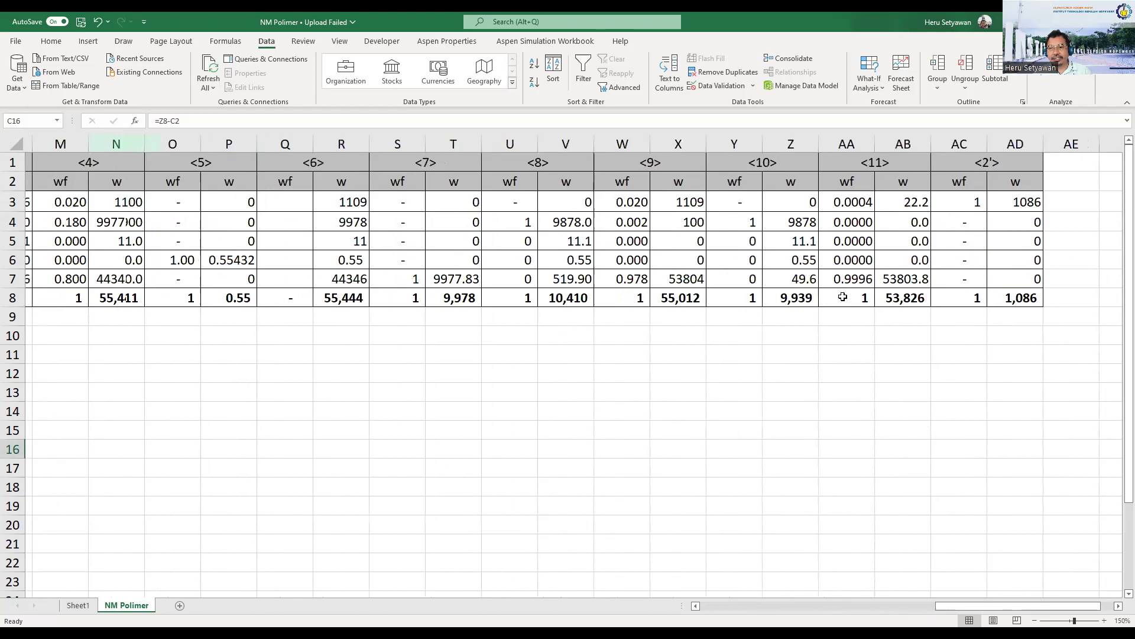
{"action": "left_click", "coordinate": [802, 303]}
{"action": "left_click_drag", "start_coordinate": [952, 609], "coordinate": [706, 615]}
{"action": "left_click", "coordinate": [879, 82]}
{"action": "left_click", "coordinate": [893, 120]}
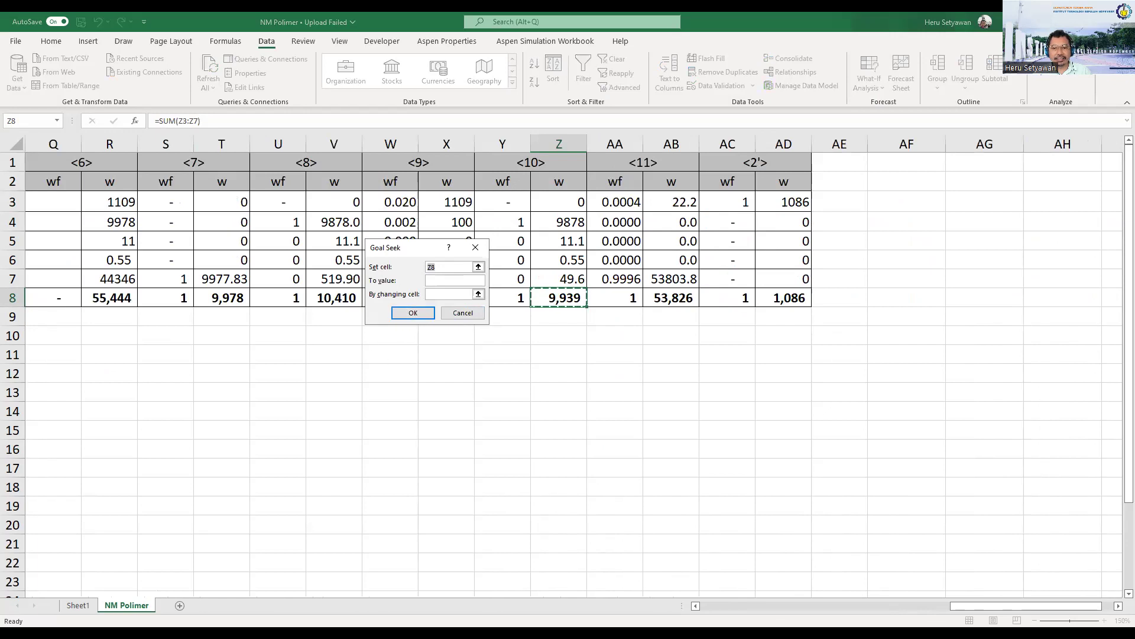
{"action": "left_click_drag", "start_coordinate": [947, 607], "coordinate": [754, 606]}
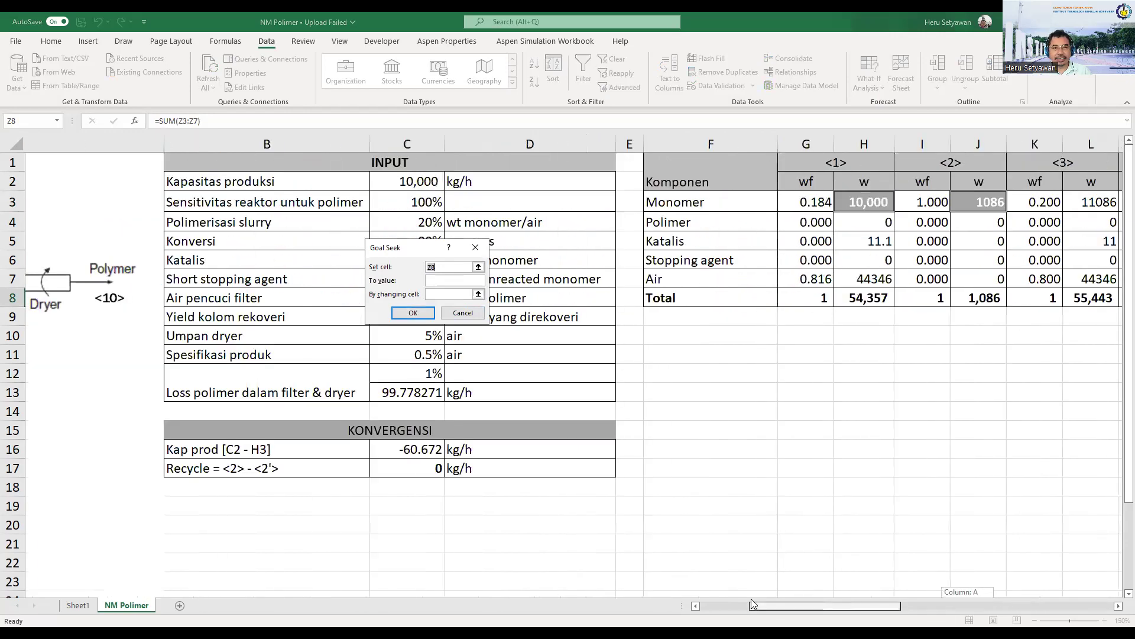
{"action": "left_click", "coordinate": [508, 449]}
{"action": "left_click", "coordinate": [453, 280]}
{"action": "type", "text": "0"}
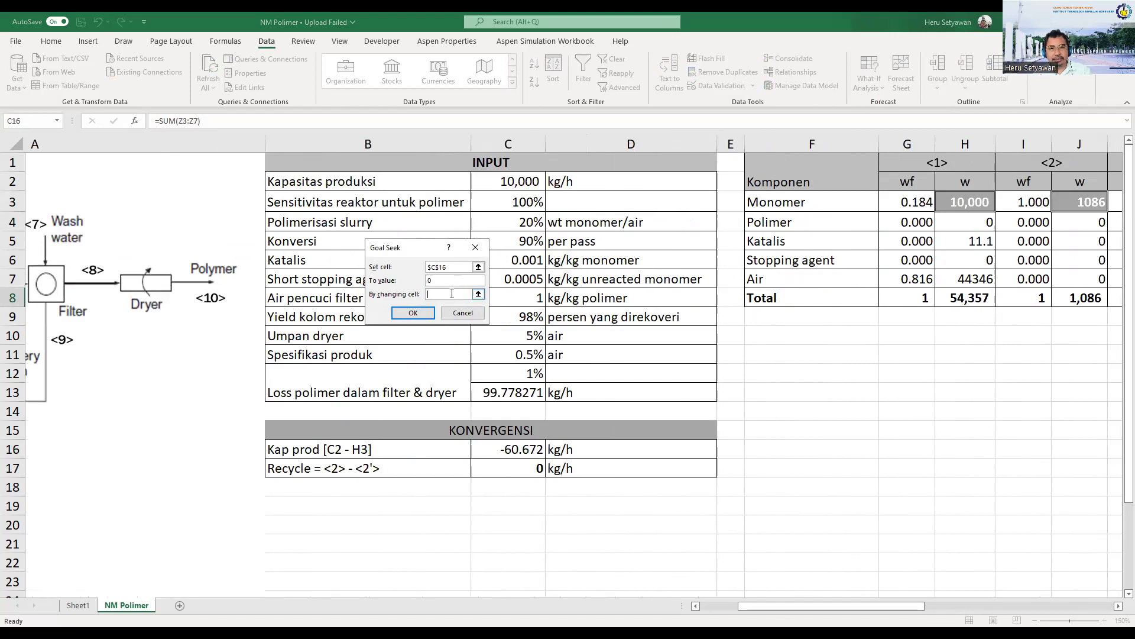
{"action": "left_click", "coordinate": [973, 198]}
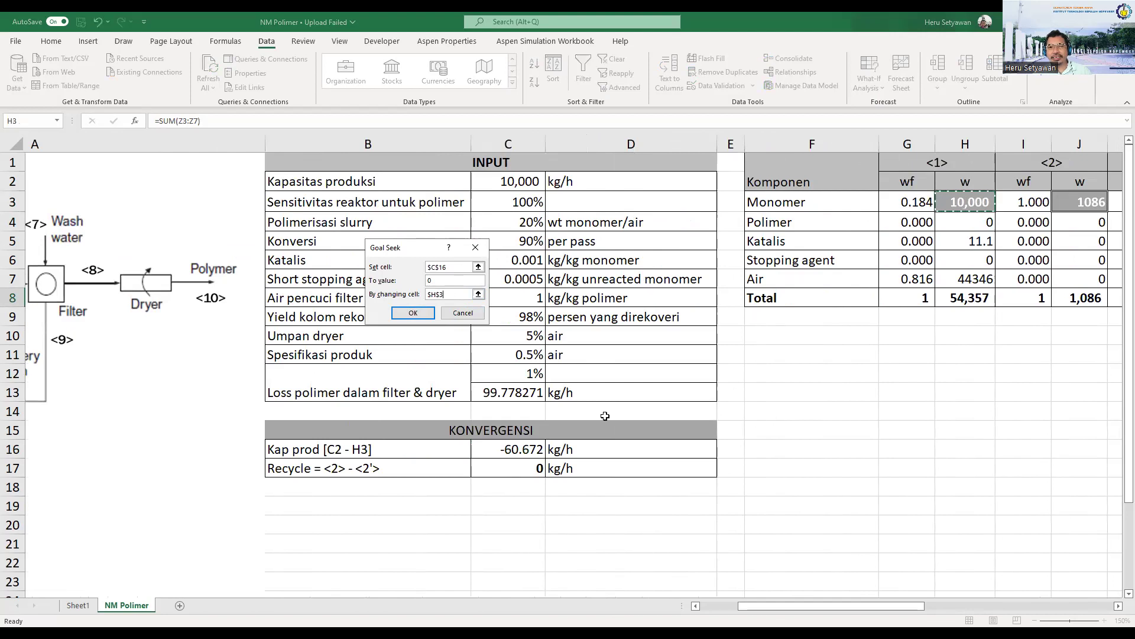
{"action": "left_click", "coordinate": [430, 315]}
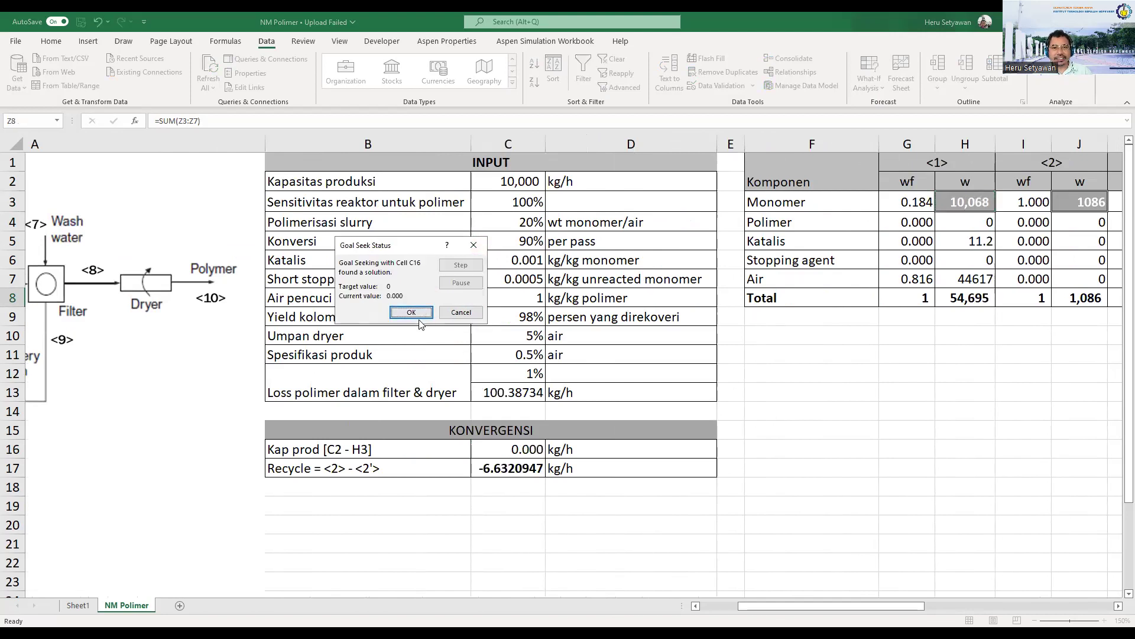
{"action": "left_click", "coordinate": [411, 313]}
Goal Seek recycle check C17 to 0 by changing J3, giving recycle monomer 1094.
{"action": "left_click", "coordinate": [526, 471]}
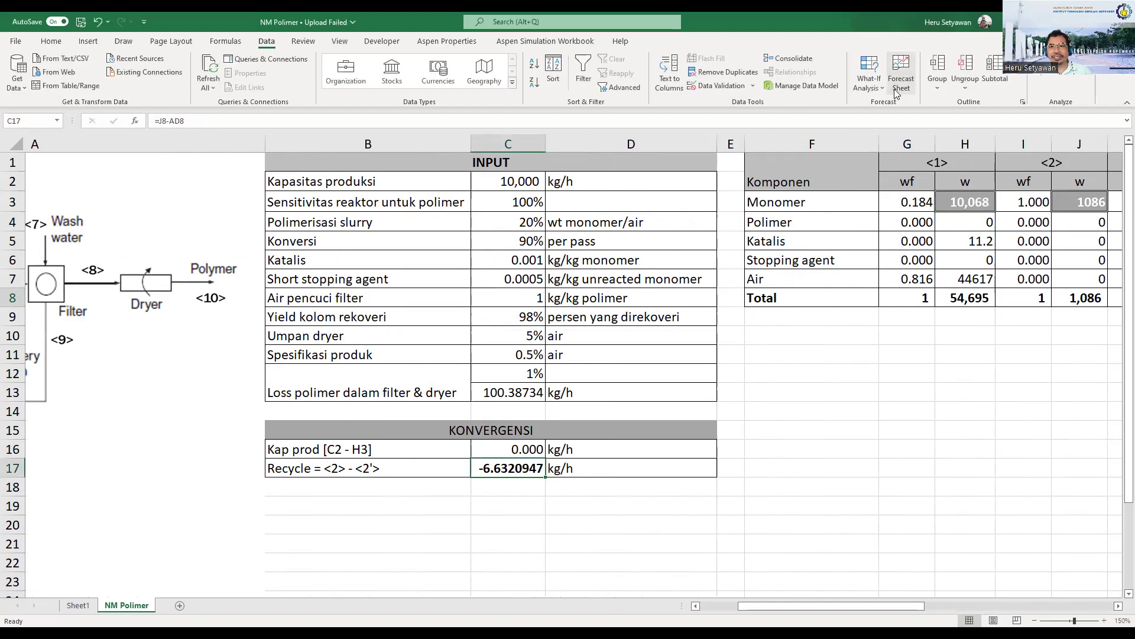
{"action": "left_click", "coordinate": [869, 82]}
{"action": "left_click", "coordinate": [882, 121]}
{"action": "left_click", "coordinate": [438, 279]}
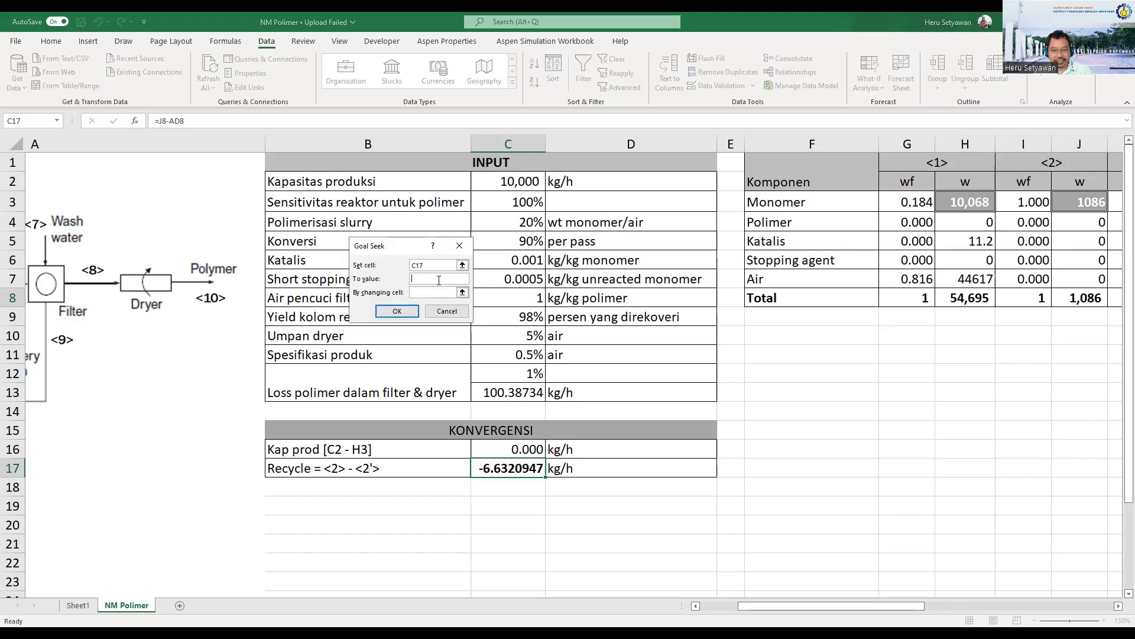
{"action": "type", "text": "0"}
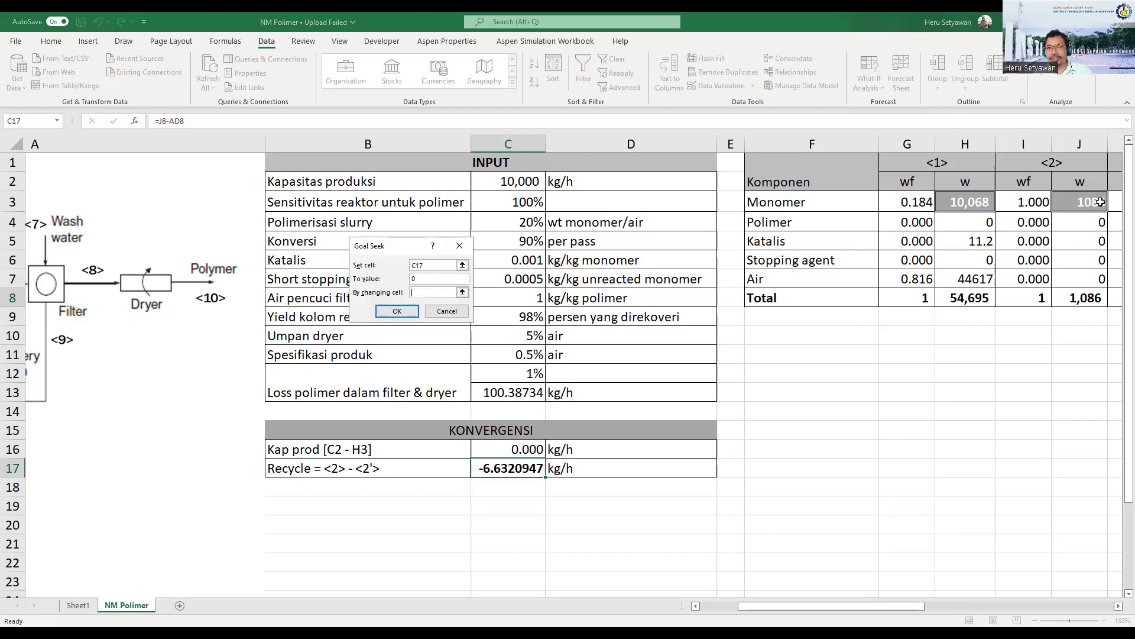
{"action": "left_click", "coordinate": [1091, 201]}
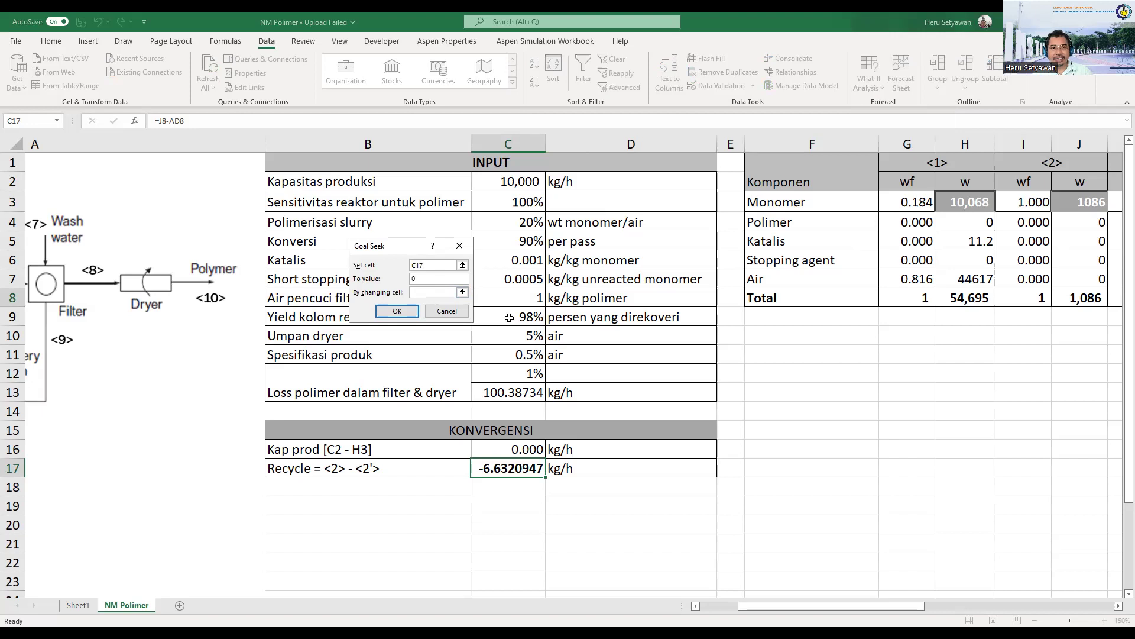
{"action": "left_click", "coordinate": [398, 311]}
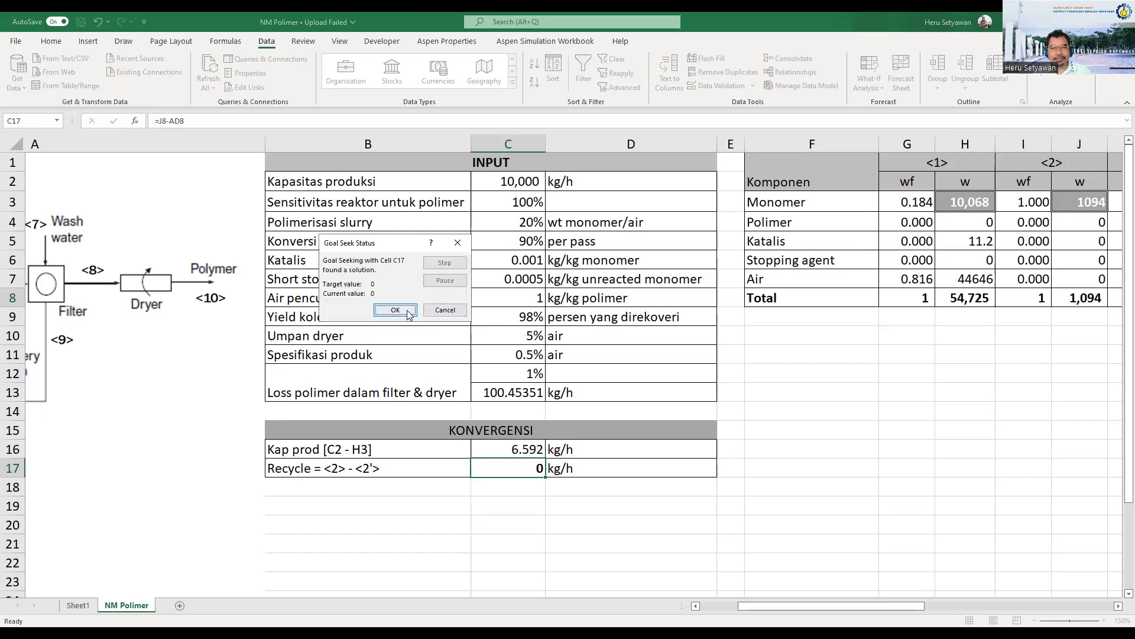
{"action": "key", "text": "Return"}
{"action": "left_click", "coordinate": [512, 451]}
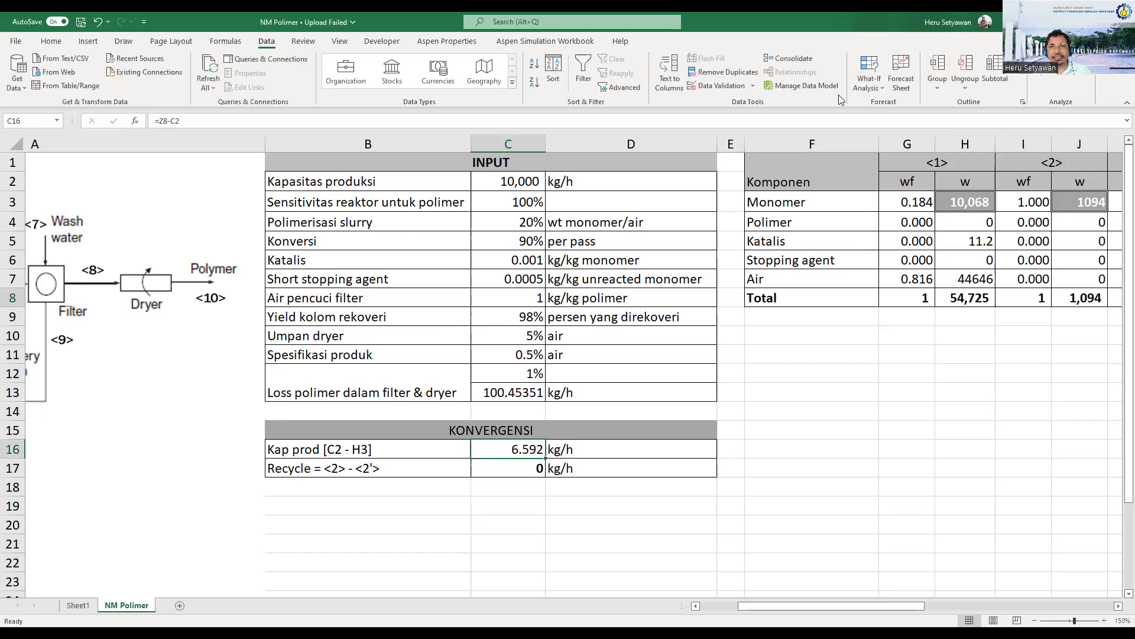
Goal Seek capacity check C16 to 0 by adjusting monomer feed H3.
{"action": "left_click", "coordinate": [871, 74]}
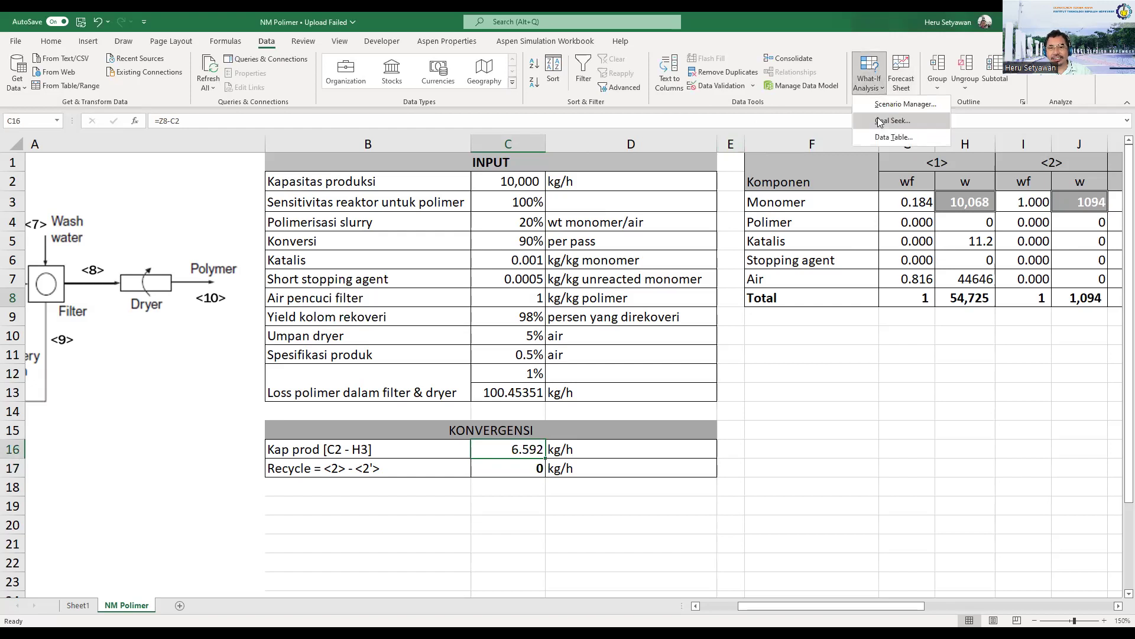
{"action": "left_click", "coordinate": [881, 123]}
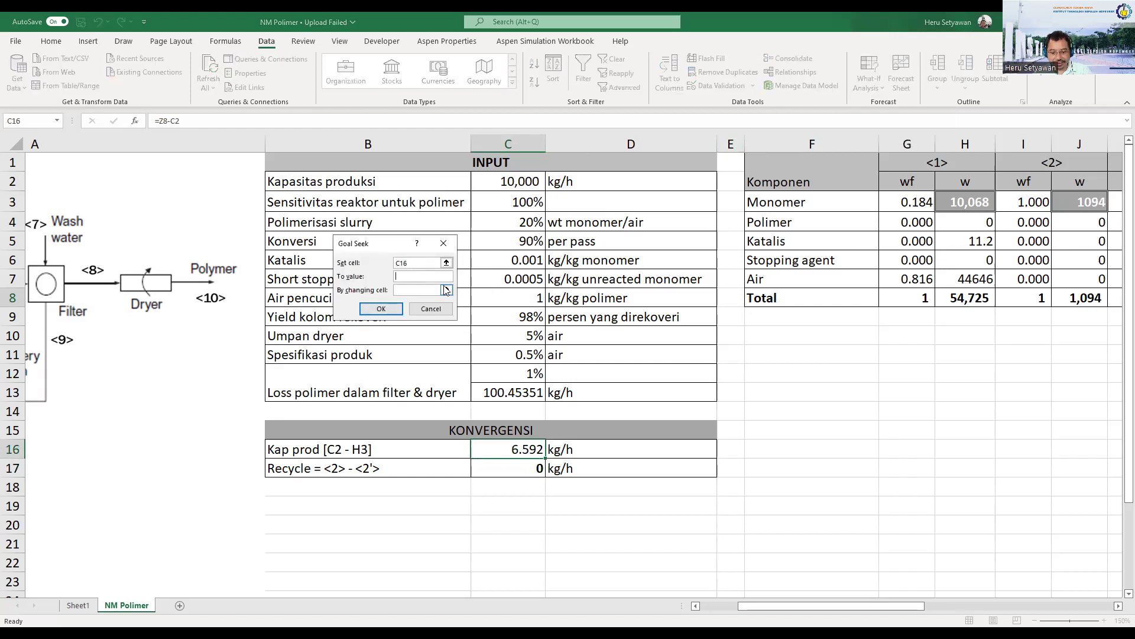
{"action": "type", "text": "0"}
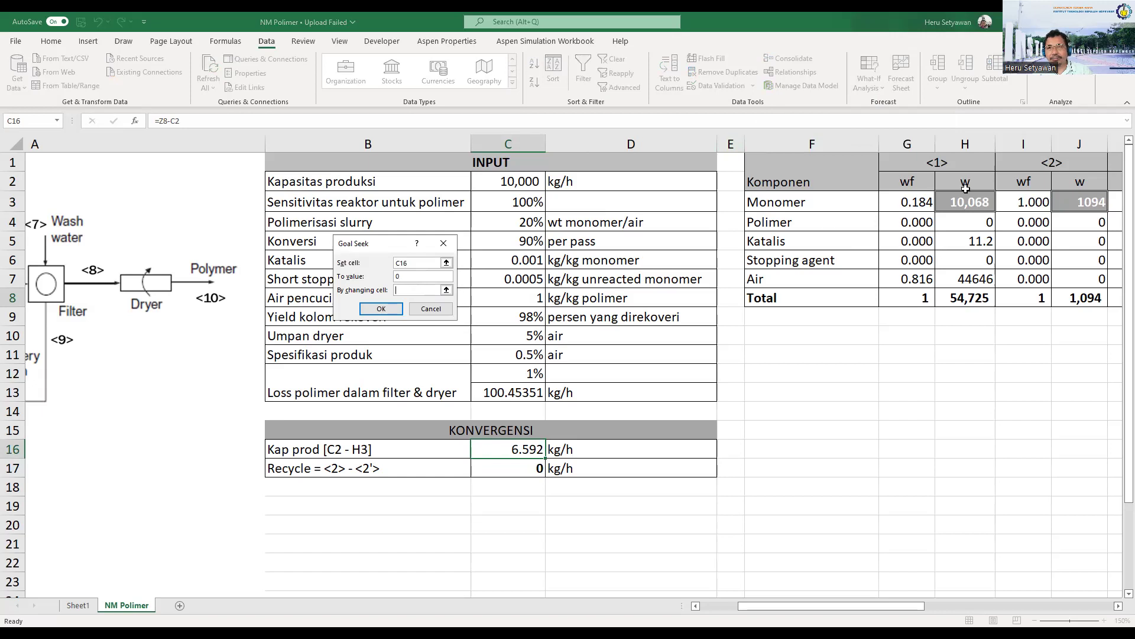
{"action": "left_click", "coordinate": [957, 206]}
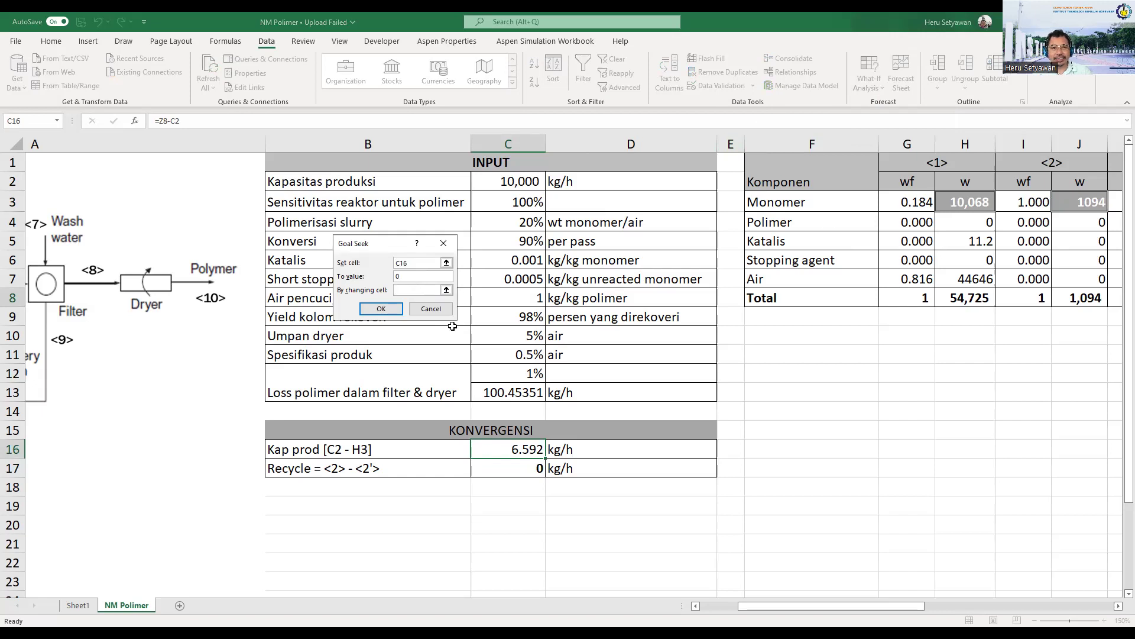
{"action": "left_click", "coordinate": [382, 309]}
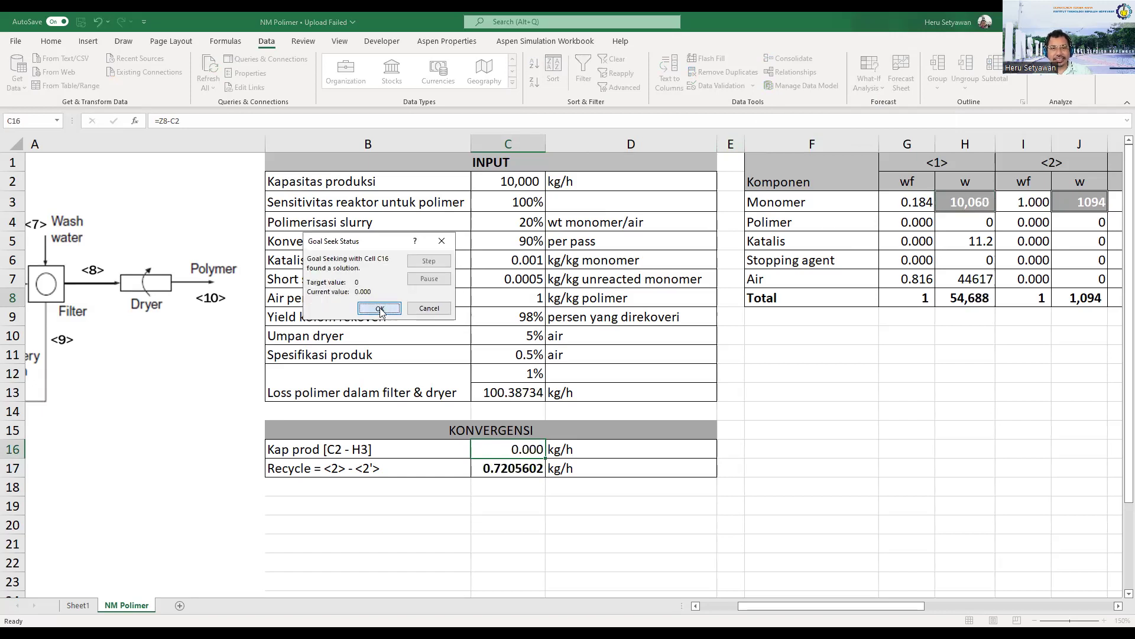
{"action": "left_click", "coordinate": [382, 309]}
Goal Seek recycle residual C17 to 0 by changing J3.
{"action": "left_click", "coordinate": [518, 470]}
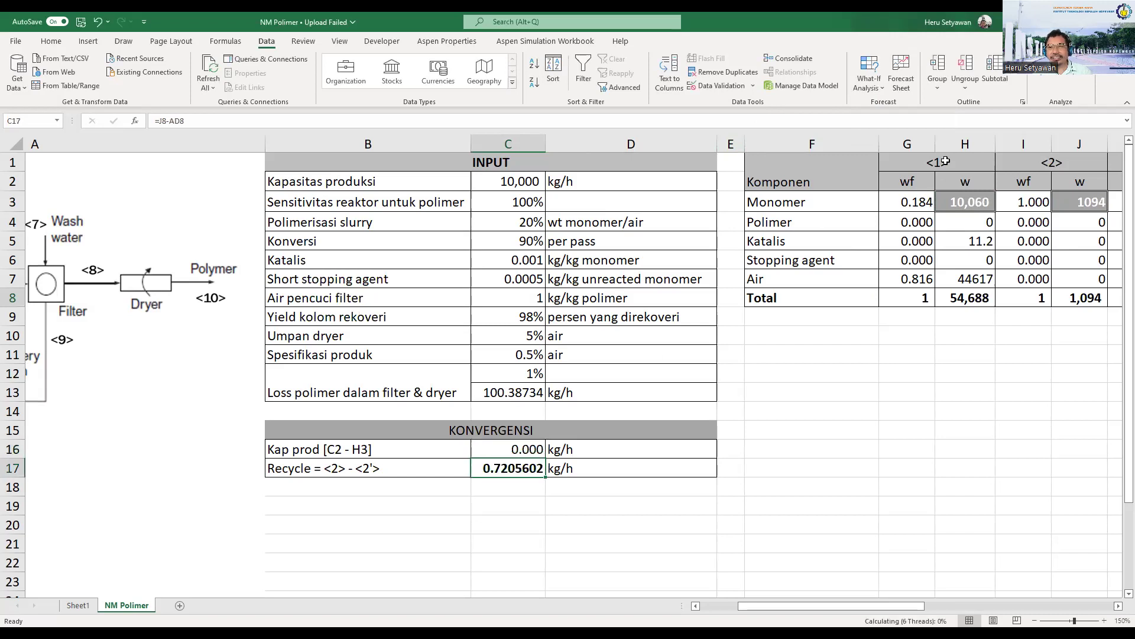
{"action": "left_click", "coordinate": [868, 74]}
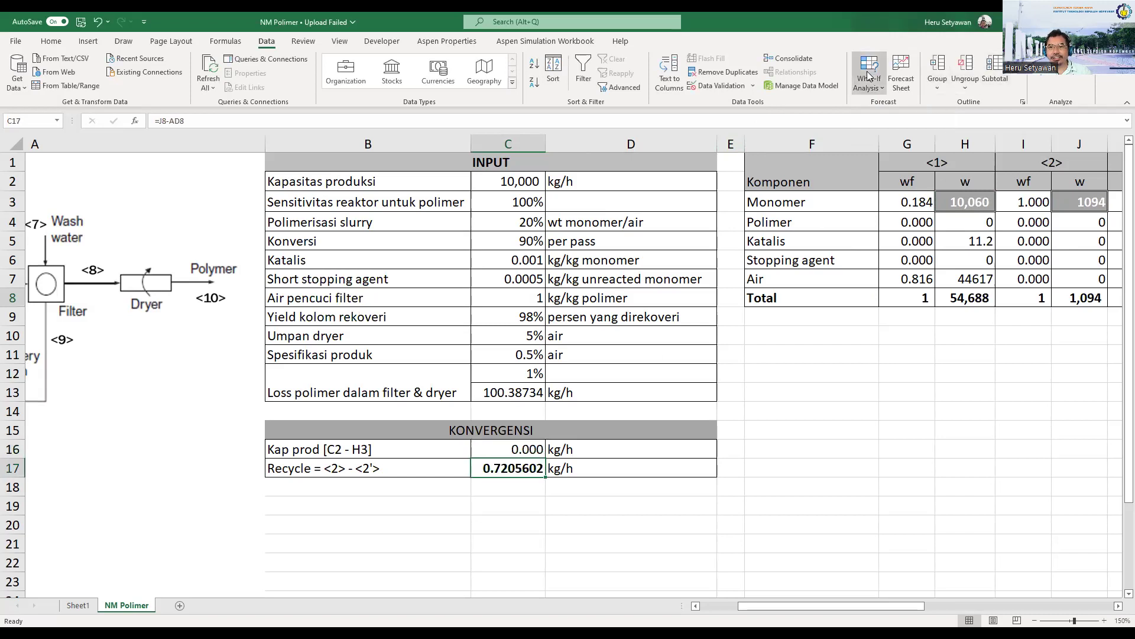
{"action": "key", "text": "Return"}
{"action": "left_click", "coordinate": [401, 275]}
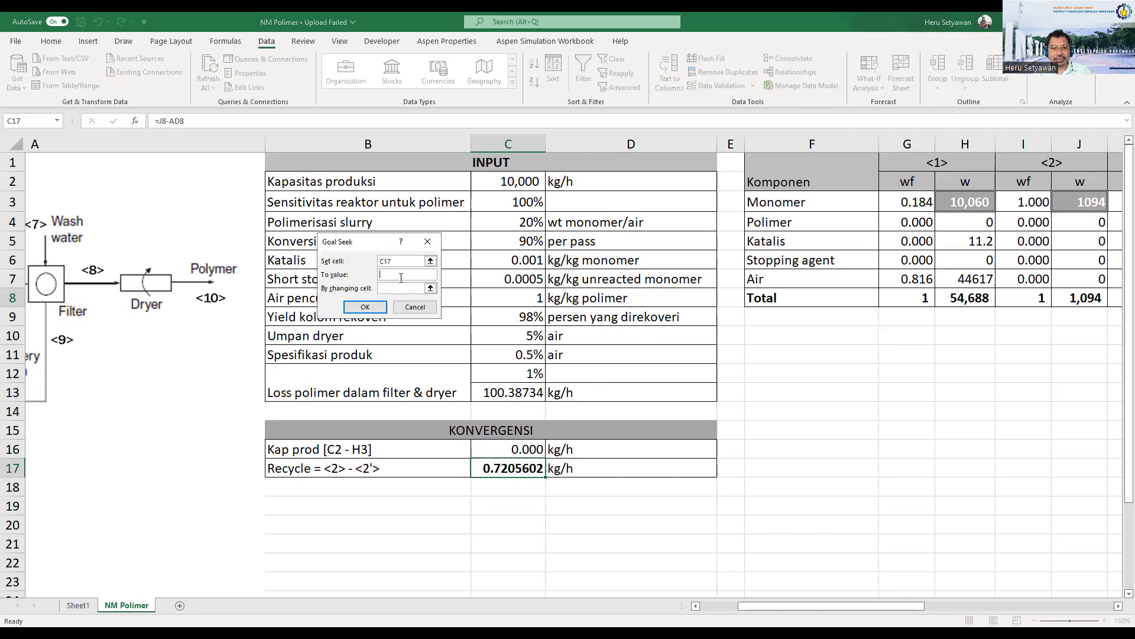
{"action": "type", "text": "0"}
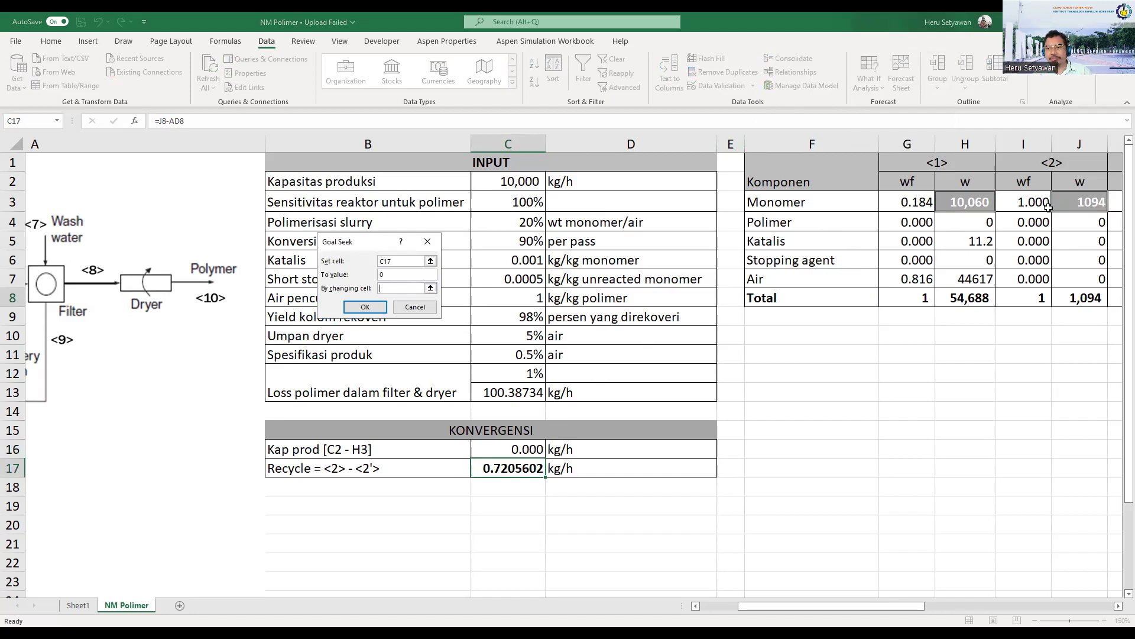
{"action": "left_click", "coordinate": [362, 306]}
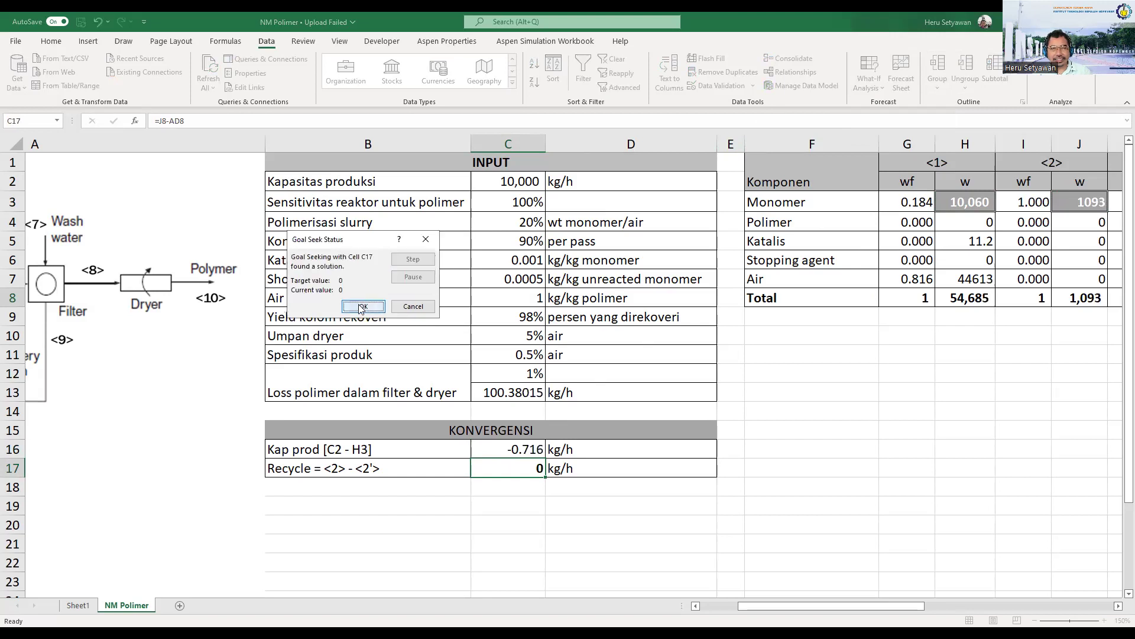
{"action": "left_click", "coordinate": [361, 307]}
Re-run Goal Seek on C16 to 0 via H3, settling monomer feed at 10,061.
{"action": "left_click", "coordinate": [520, 450]}
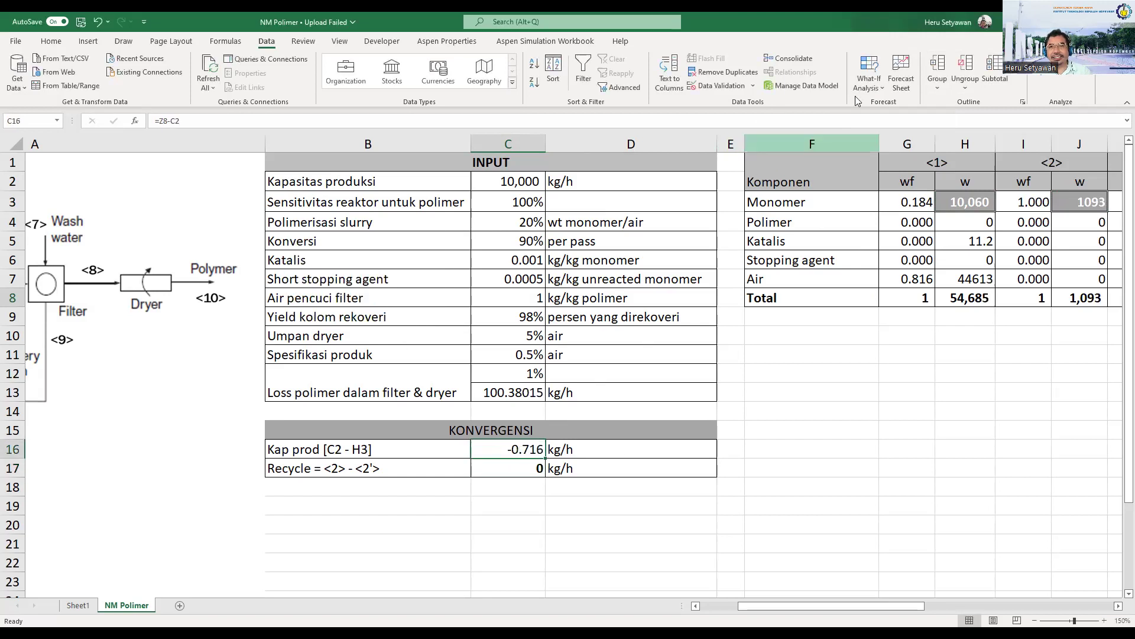
{"action": "left_click", "coordinate": [873, 75]}
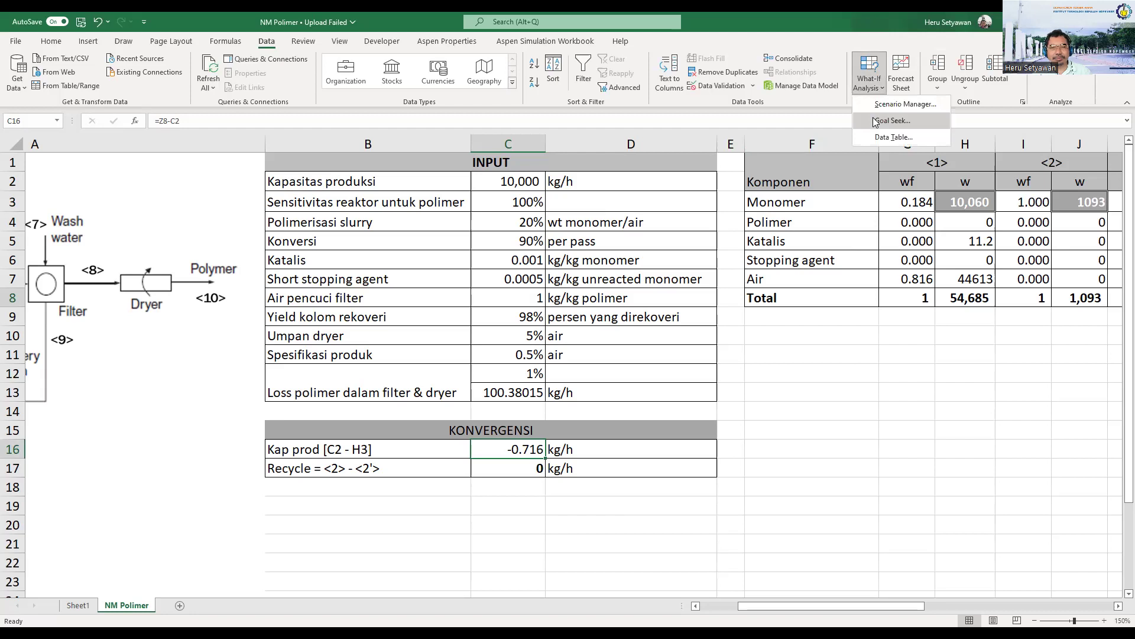
{"action": "left_click", "coordinate": [400, 274]}
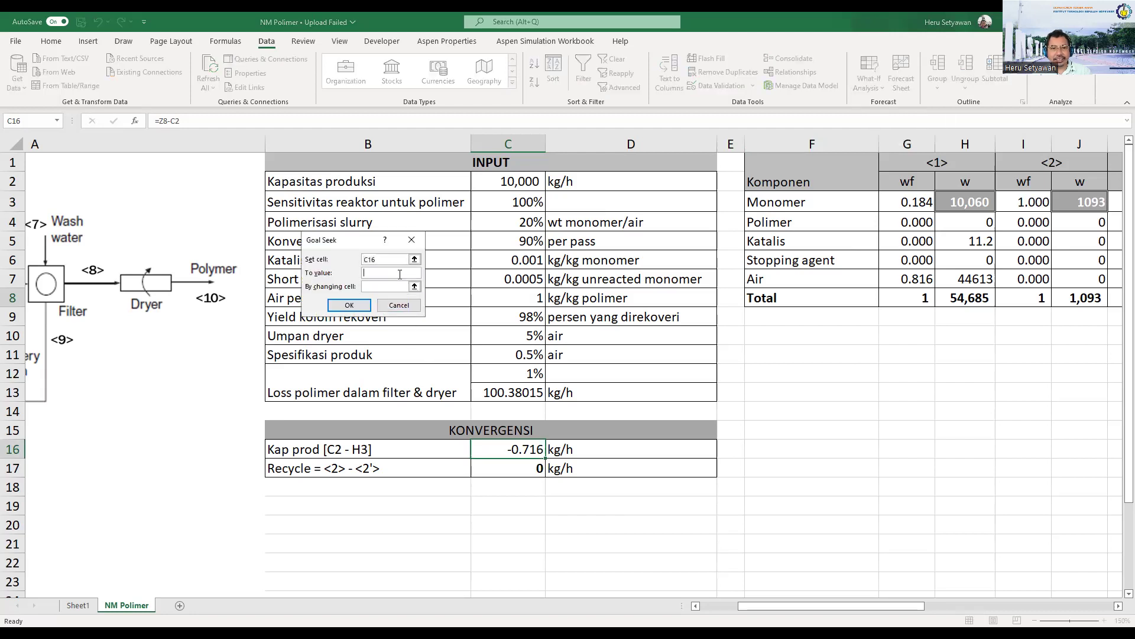
{"action": "type", "text": "0"}
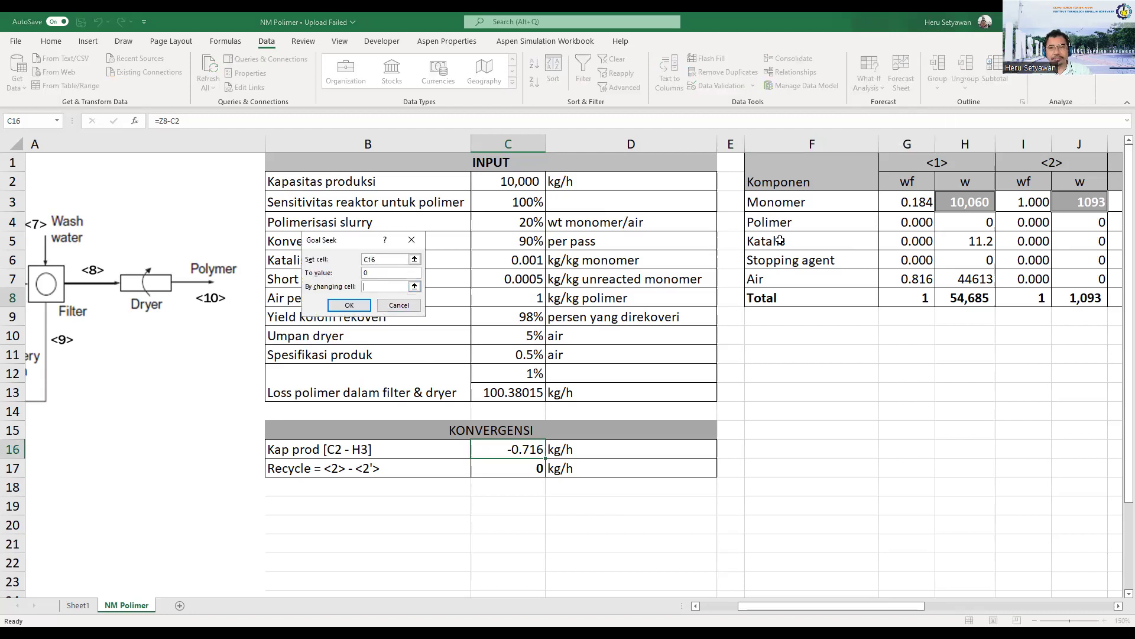
{"action": "left_click", "coordinate": [976, 201]}
{"action": "left_click", "coordinate": [355, 306]}
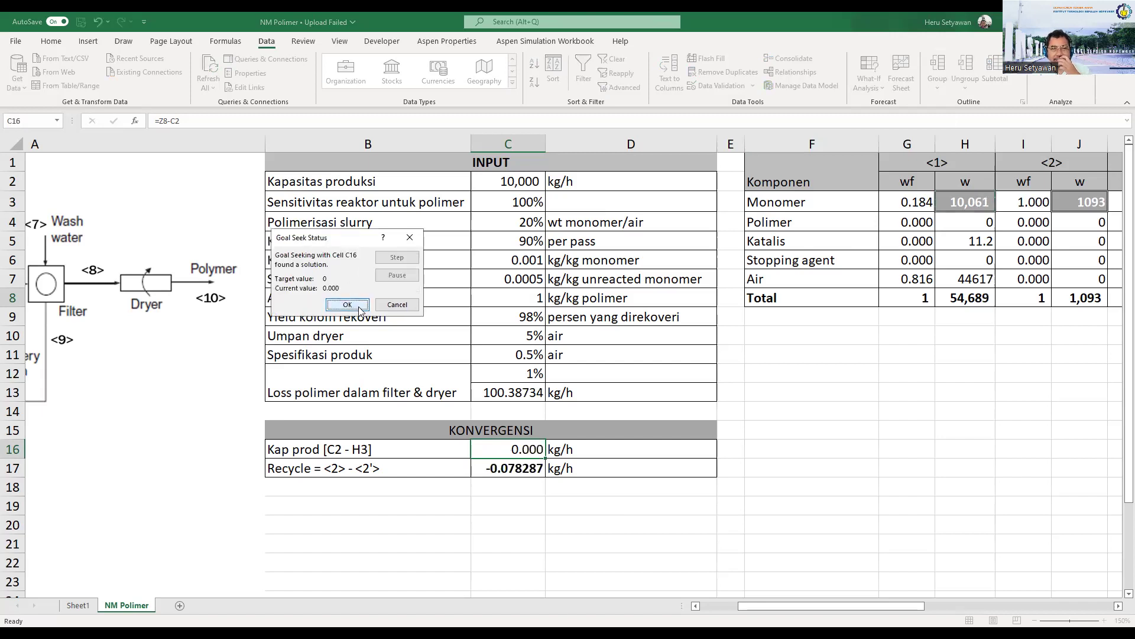
{"action": "left_click", "coordinate": [354, 305]}
{"action": "left_click", "coordinate": [528, 469]}
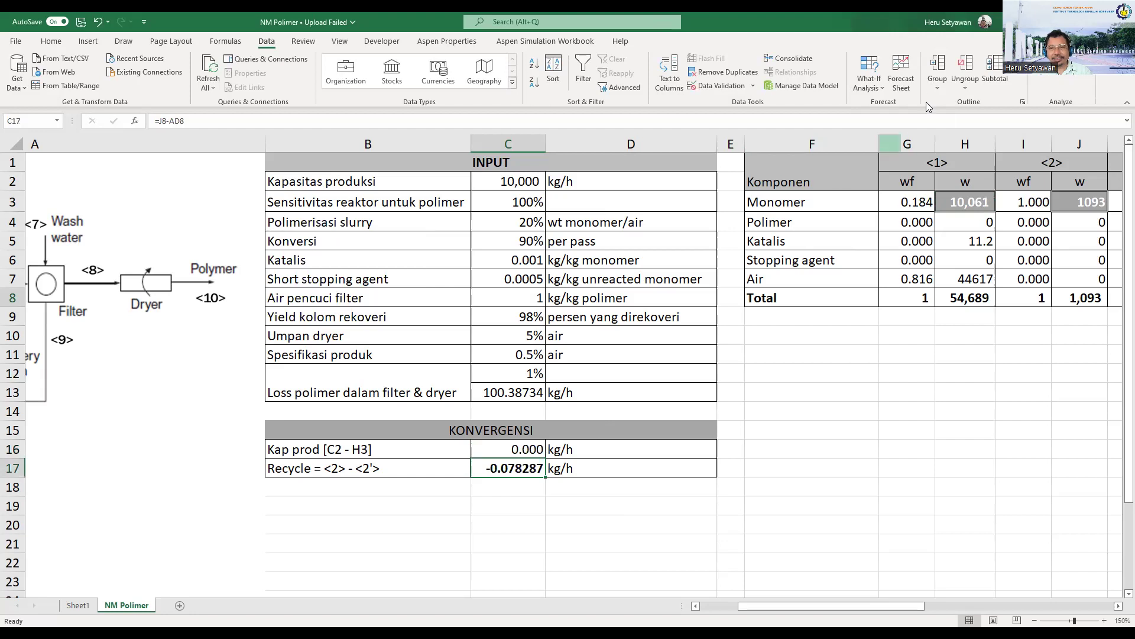
Goal Seek the recycle residual C17 to 0 by changing recycle stream J3.
{"action": "left_click", "coordinate": [872, 74]}
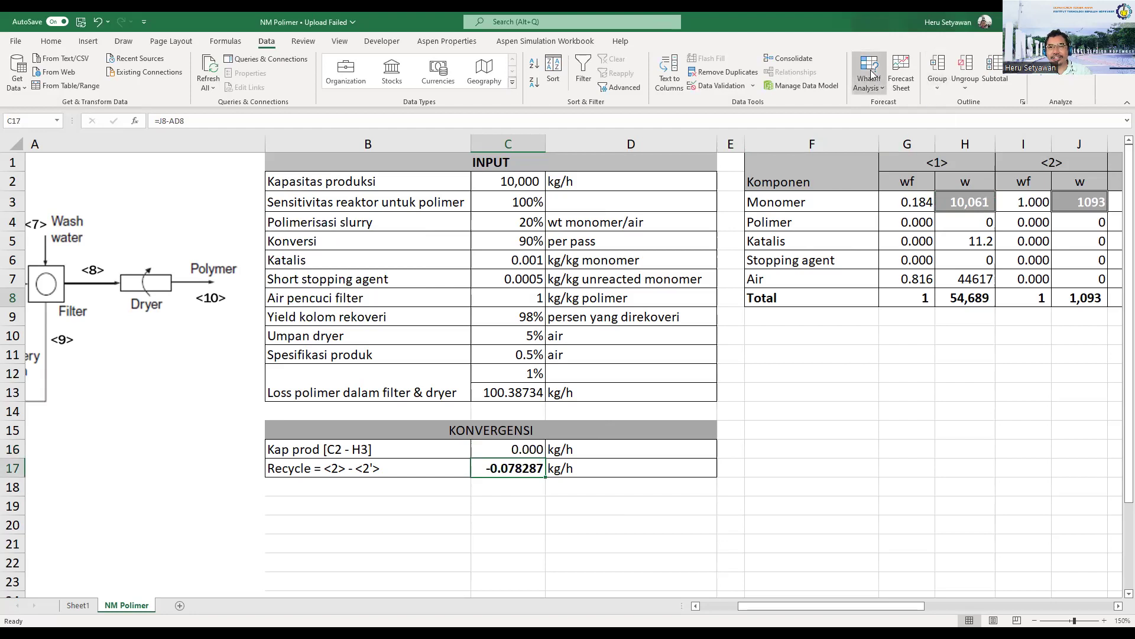
{"action": "key", "text": "Return"}
{"action": "key", "text": "Tab"}
{"action": "type", "text": "0"}
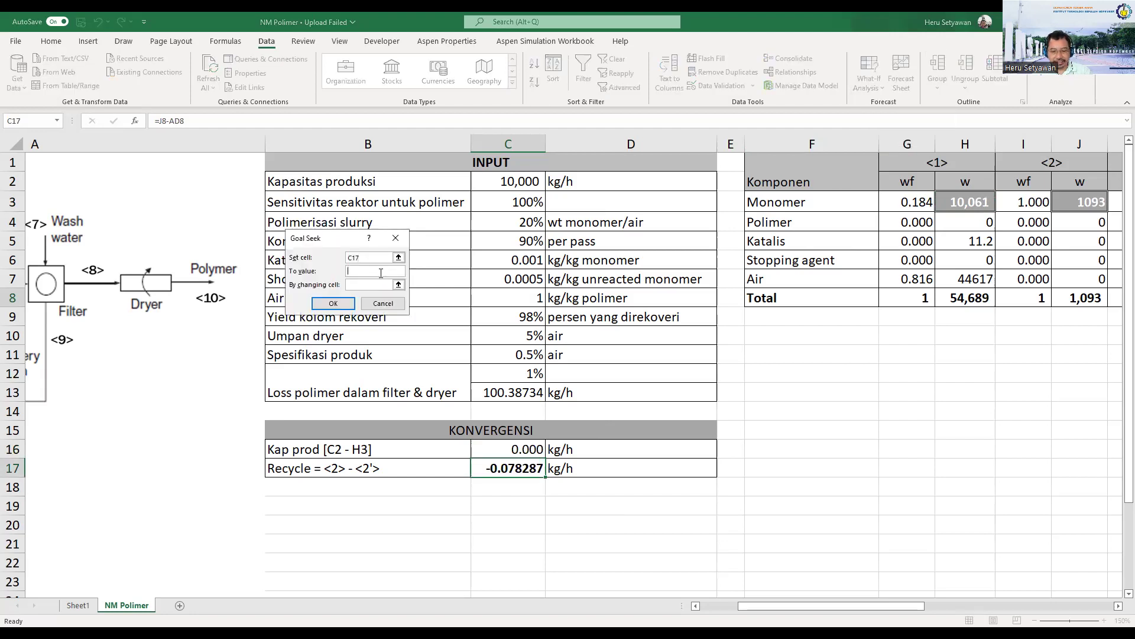
{"action": "left_click", "coordinate": [378, 285]}
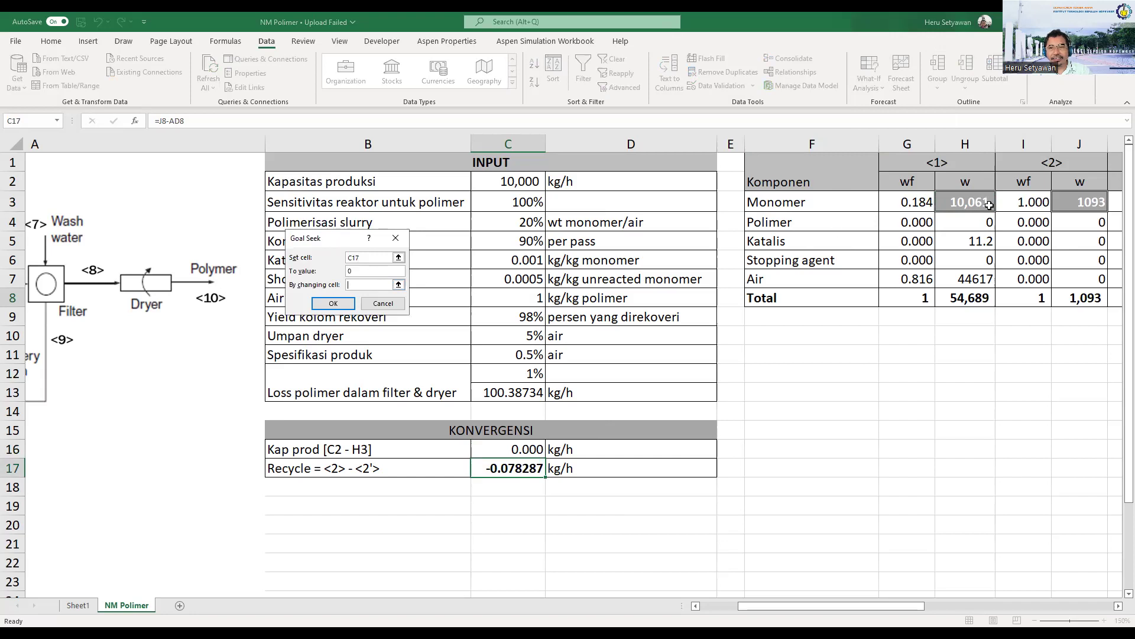
{"action": "left_click", "coordinate": [1075, 207]}
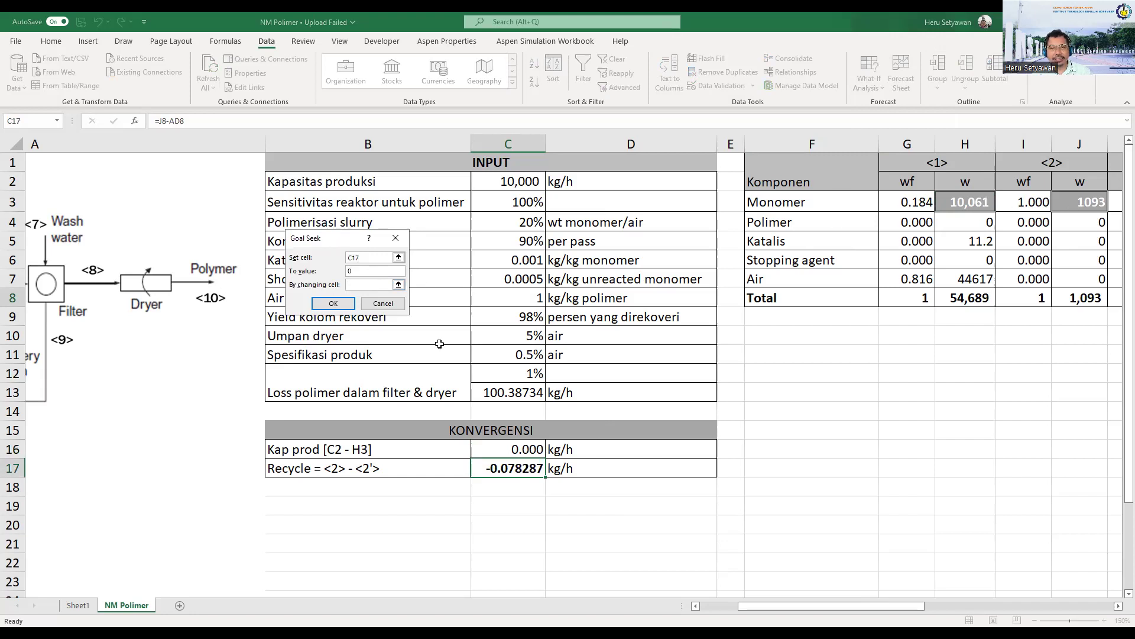
{"action": "left_click", "coordinate": [334, 304]}
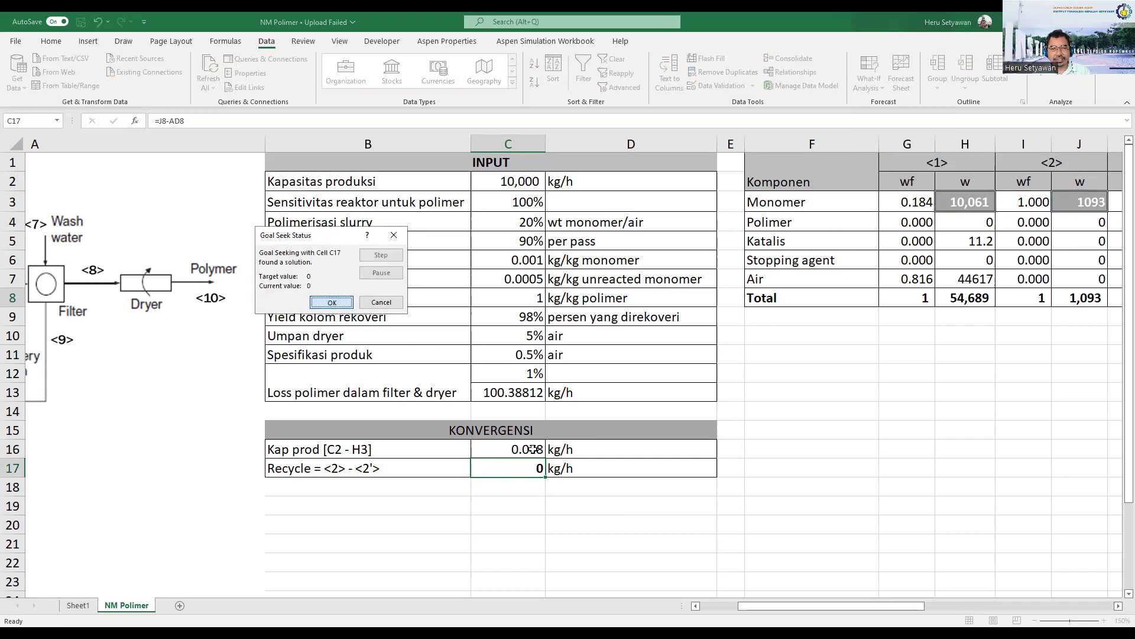
{"action": "key", "text": "Return"}
Goal Seek the capacity residual C16 to 0 by changing J3, leaving C17 at -0.078287.
{"action": "key", "text": "Up"}
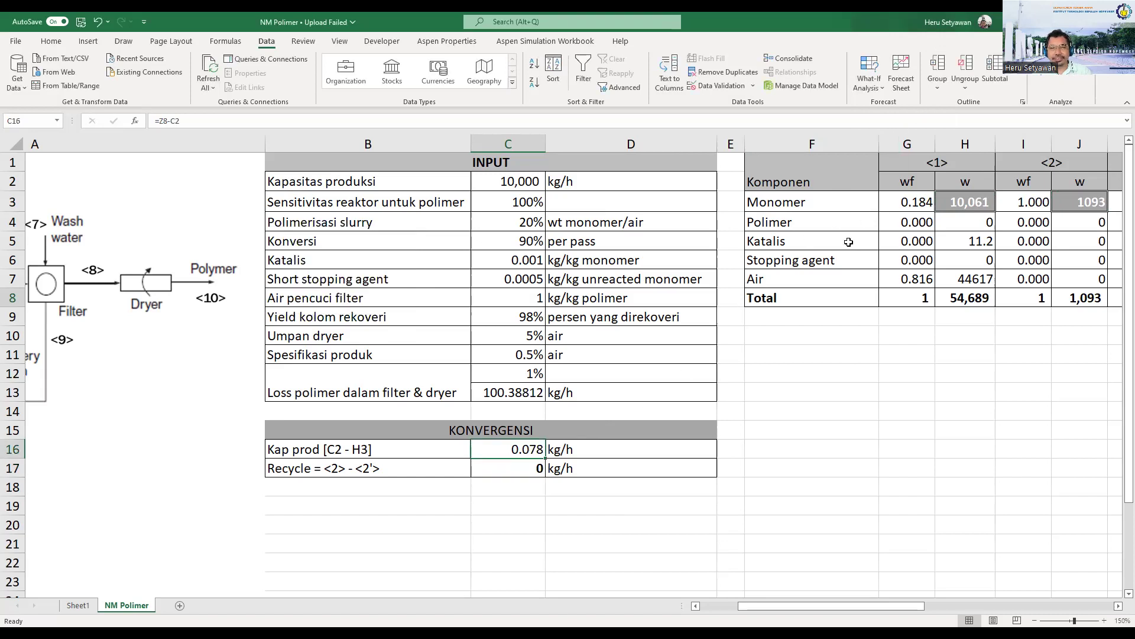
{"action": "left_click", "coordinate": [868, 76]}
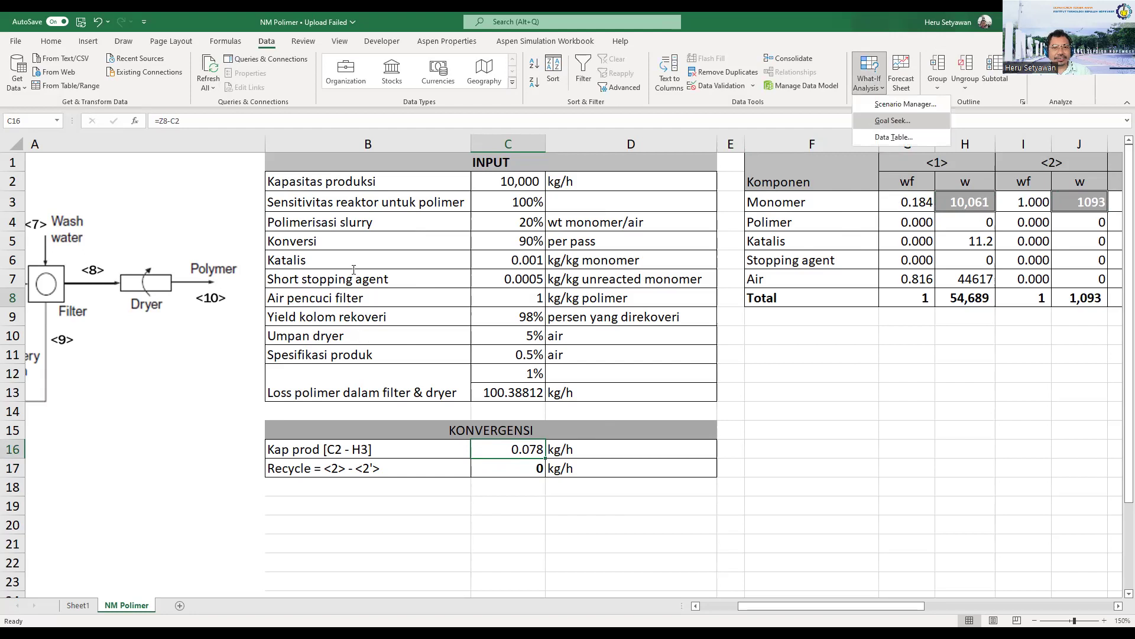
{"action": "type", "text": "g"}
{"action": "type", "text": "0"}
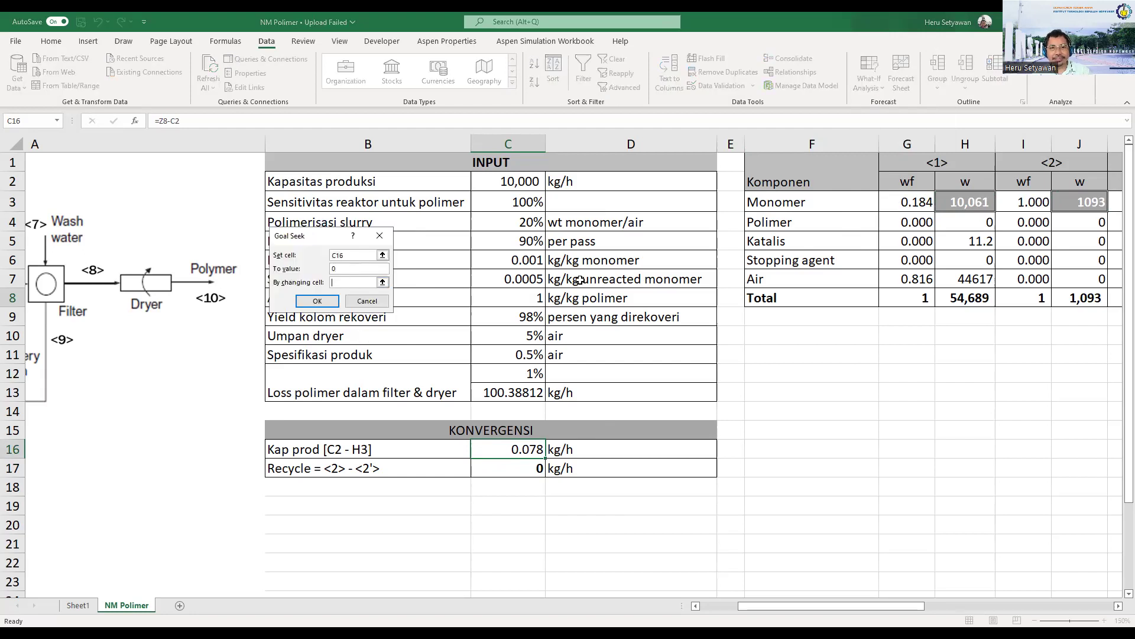
{"action": "key", "text": "Tab"}
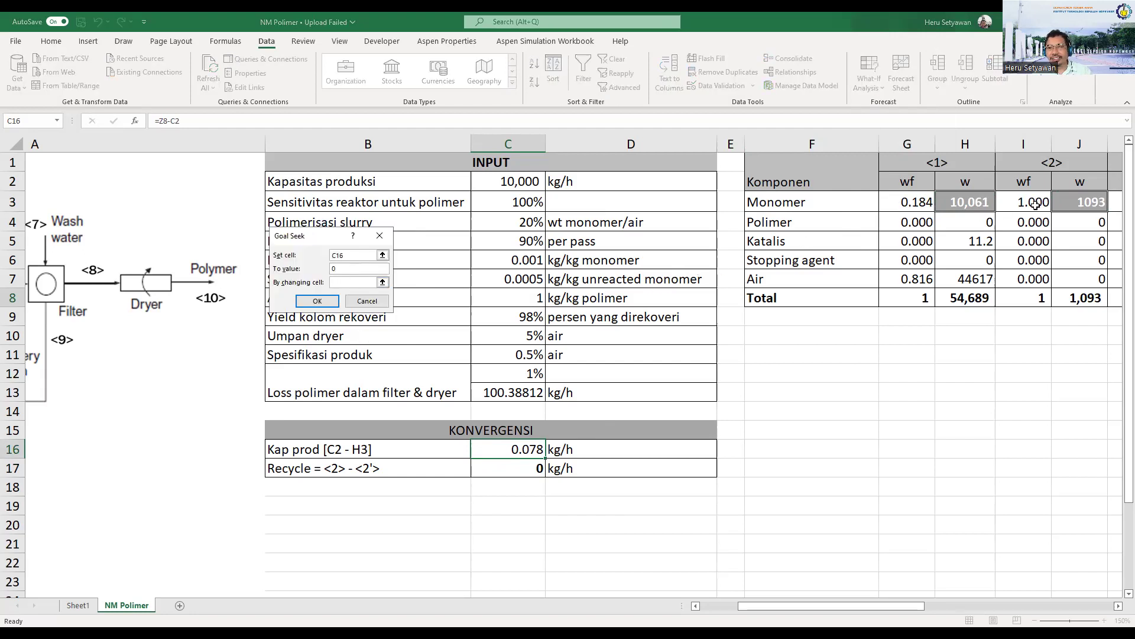
{"action": "left_click", "coordinate": [1079, 203]}
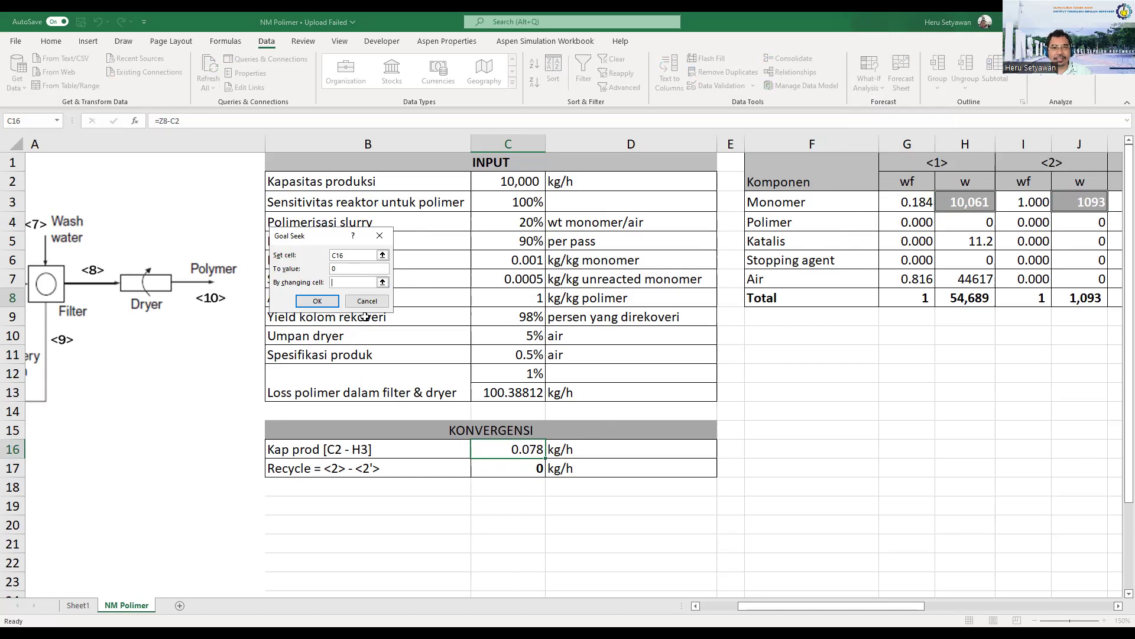
{"action": "left_click", "coordinate": [327, 302]}
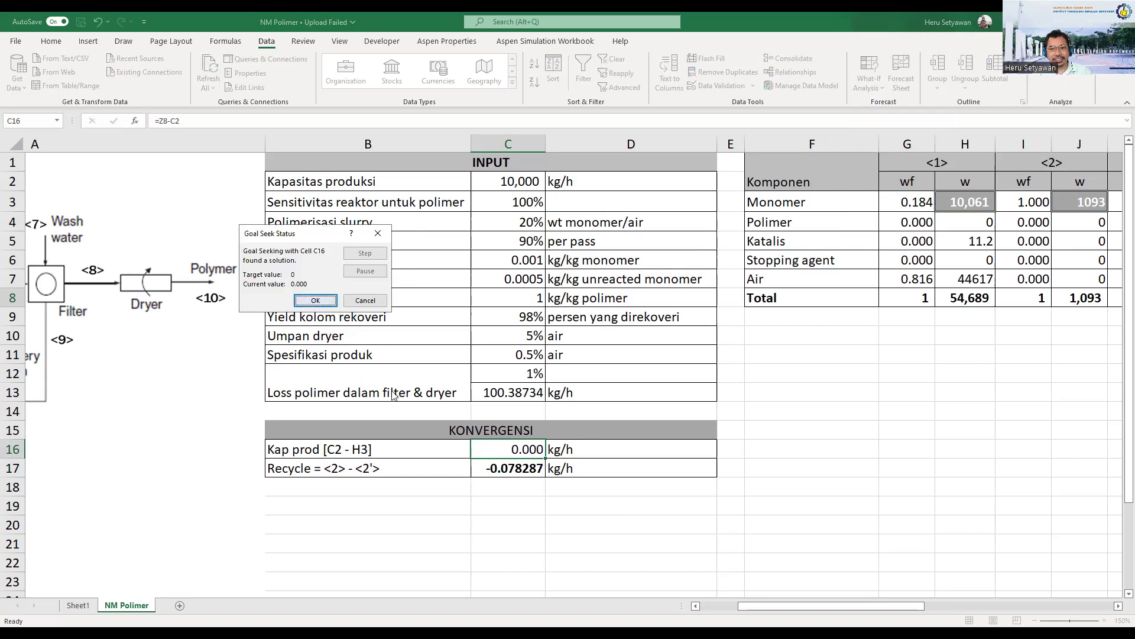
{"action": "left_click", "coordinate": [317, 300]}
{"action": "left_click", "coordinate": [592, 511]}
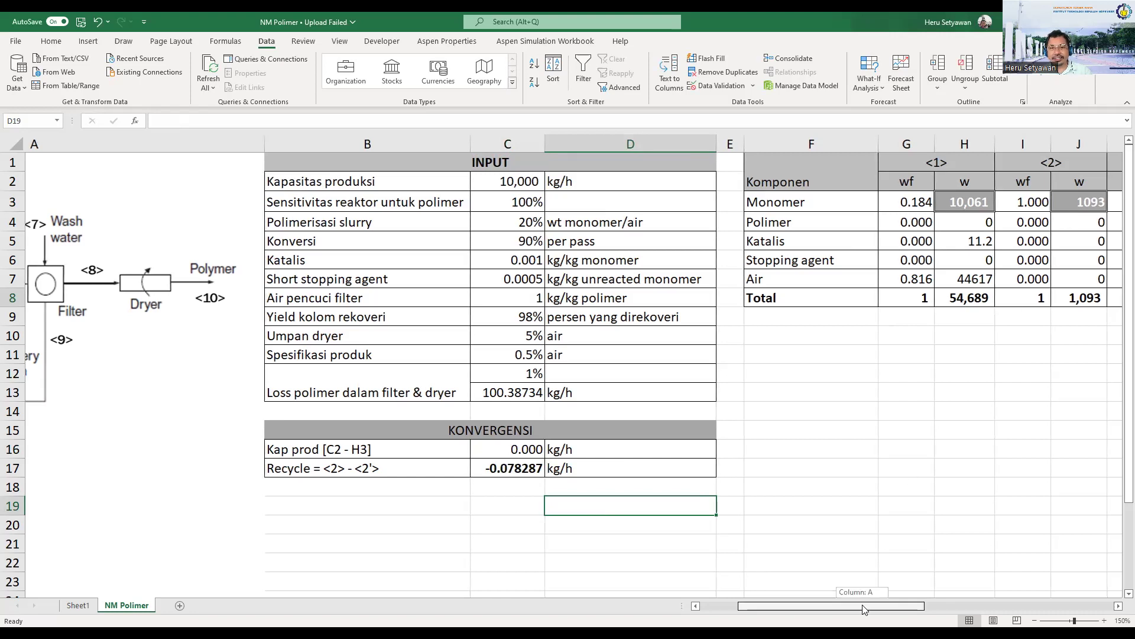
Select capacity cell C2 and scroll right to review the stream <1>–<9> balance columns.
{"action": "mouse_move", "coordinate": [863, 607]}
{"action": "left_mouse_down"}
{"action": "mouse_move", "coordinate": [1116, 569]}
{"action": "mouse_move", "coordinate": [1005, 601]}
{"action": "mouse_move", "coordinate": [887, 618]}
{"action": "mouse_move", "coordinate": [862, 609]}
{"action": "left_mouse_up"}
{"action": "left_click", "coordinate": [472, 188]}
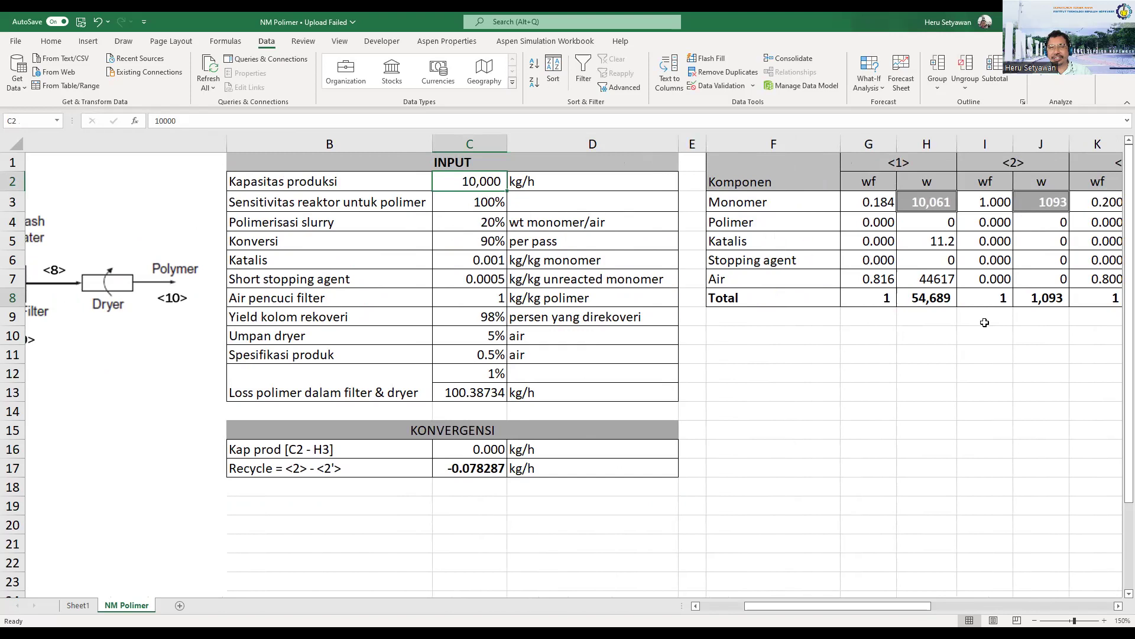
{"action": "mouse_move", "coordinate": [830, 609]}
{"action": "left_mouse_down"}
{"action": "mouse_move", "coordinate": [1057, 608]}
{"action": "mouse_move", "coordinate": [820, 606]}
{"action": "left_mouse_up"}
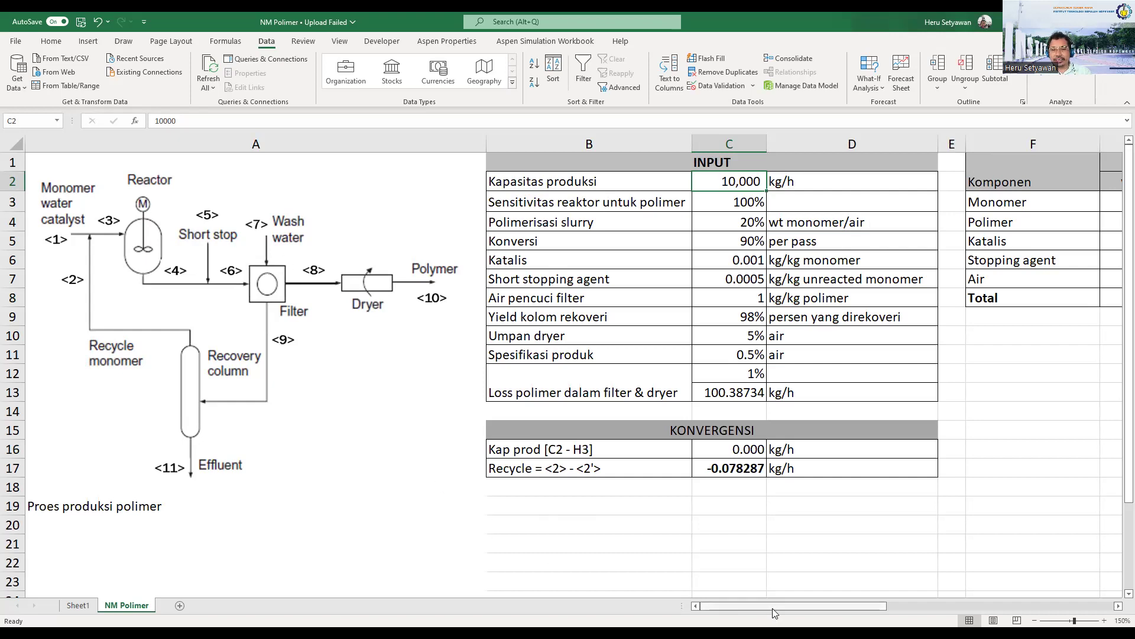
{"action": "left_click_drag", "start_coordinate": [778, 605], "coordinate": [1042, 609]}
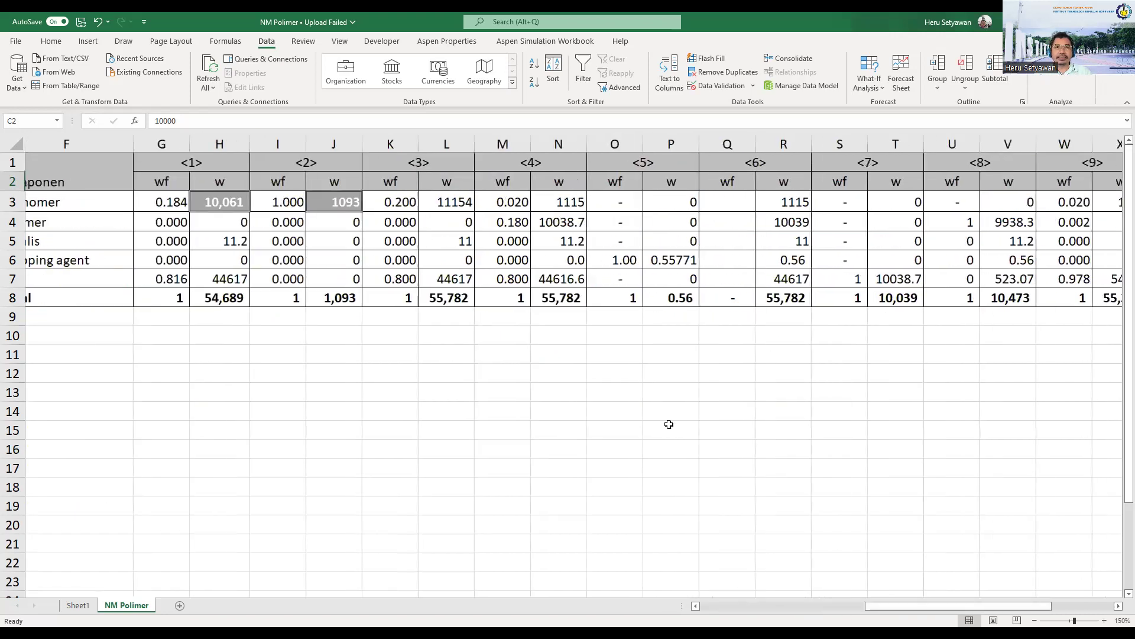